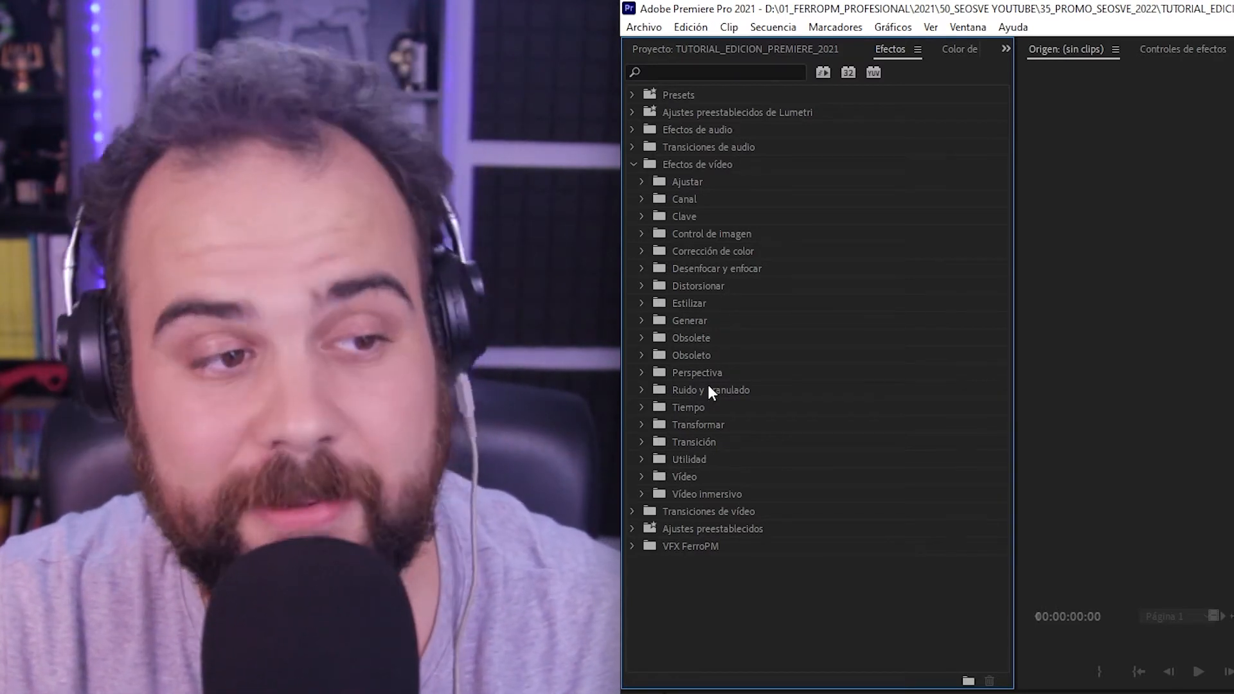
Examine the video effects in the Ajustar and Clave categories, including Niveles, ProcAmp and Incrustación ultra
{"action": "left_click", "coordinate": [642, 182]}
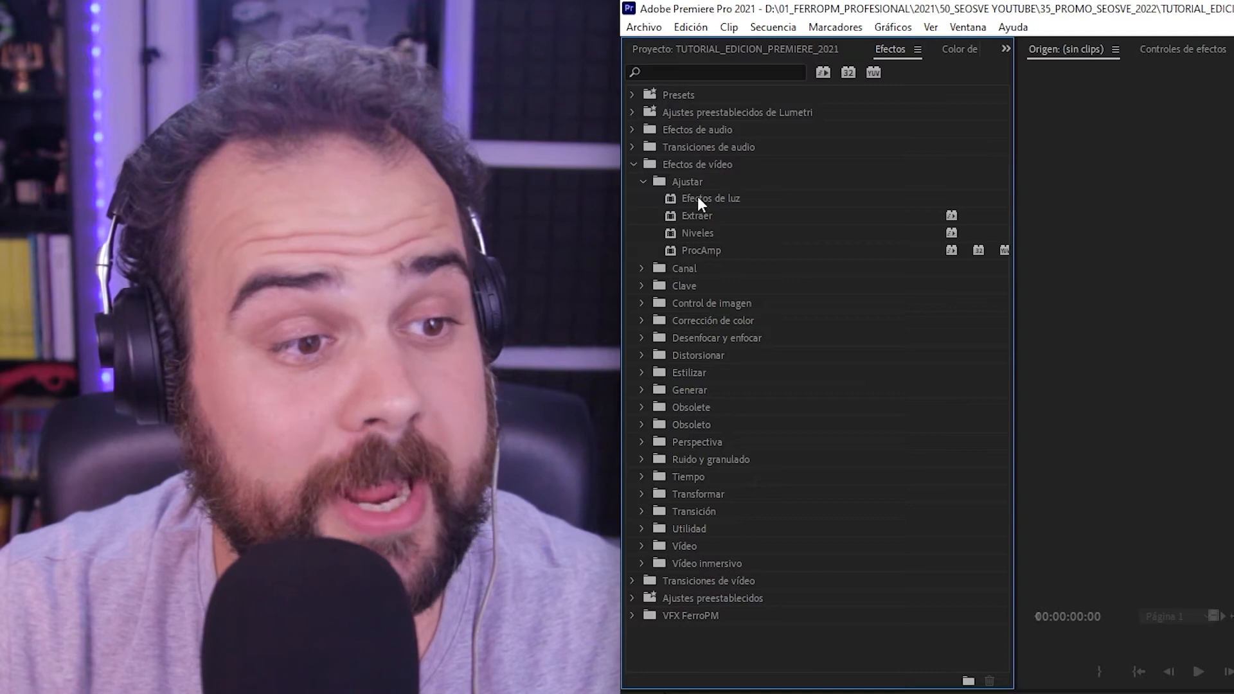
{"action": "left_click", "coordinate": [698, 231]}
{"action": "left_click", "coordinate": [713, 251]}
{"action": "left_click", "coordinate": [714, 235]}
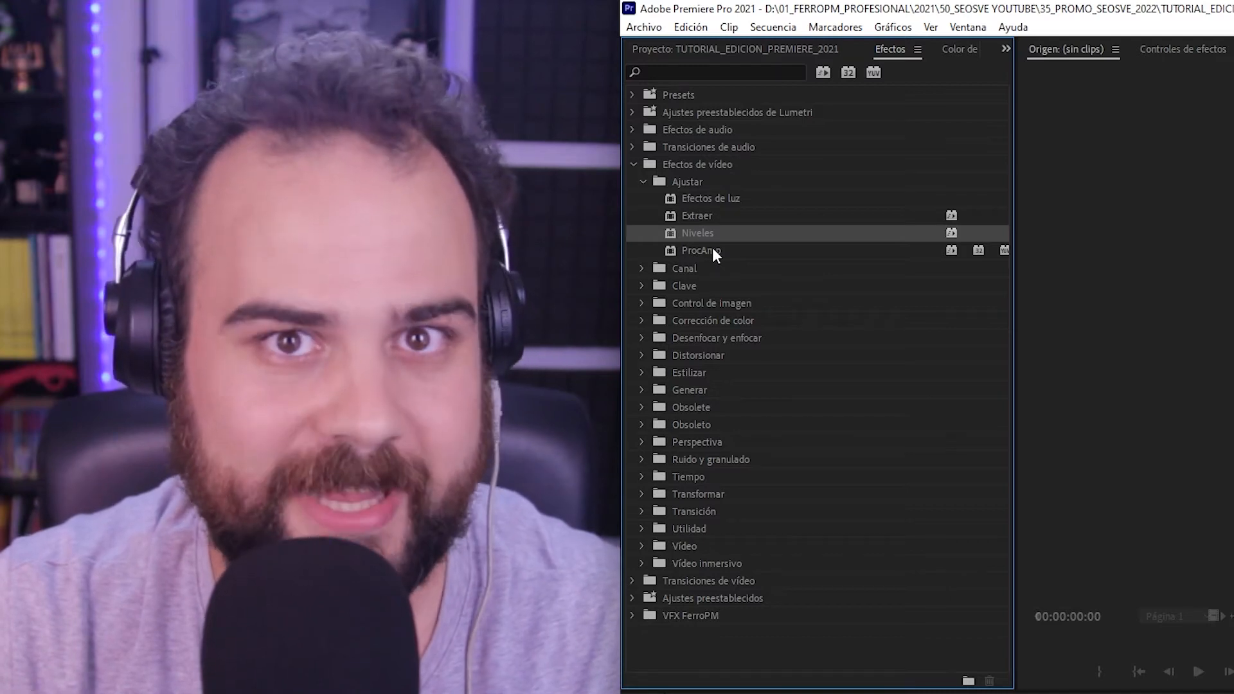
{"action": "left_click", "coordinate": [642, 181]}
{"action": "left_click", "coordinate": [652, 218]}
{"action": "left_click", "coordinate": [641, 216]}
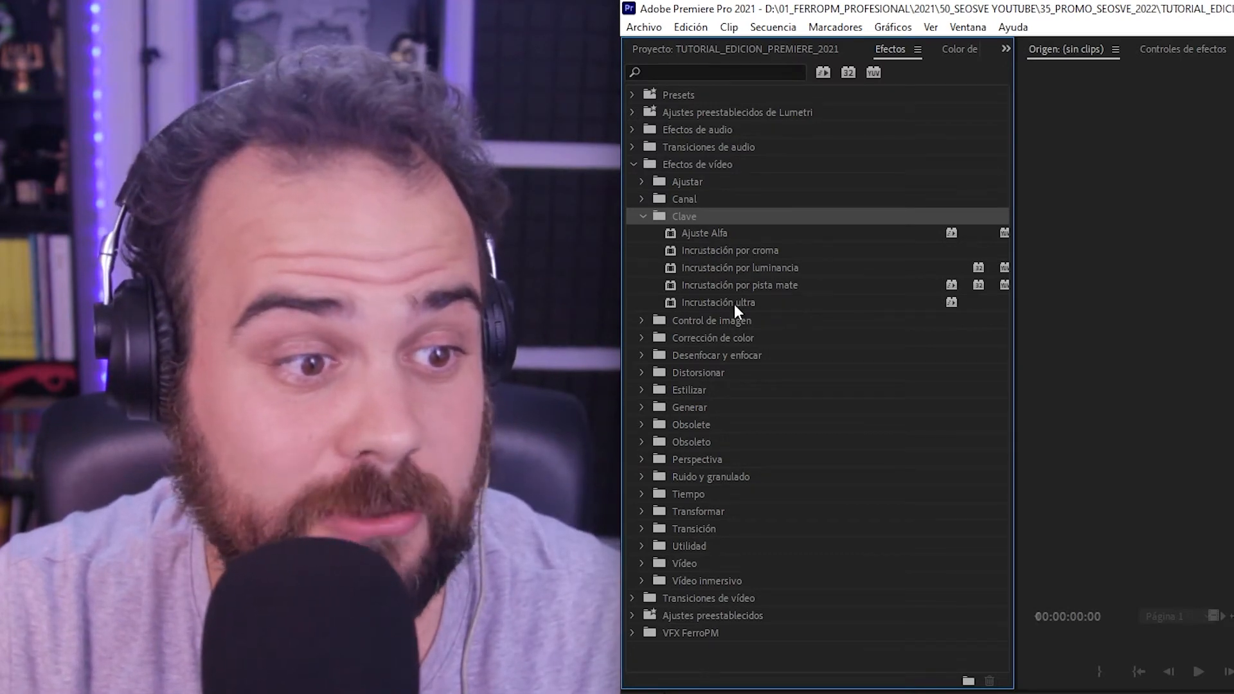
{"action": "left_click", "coordinate": [730, 303]}
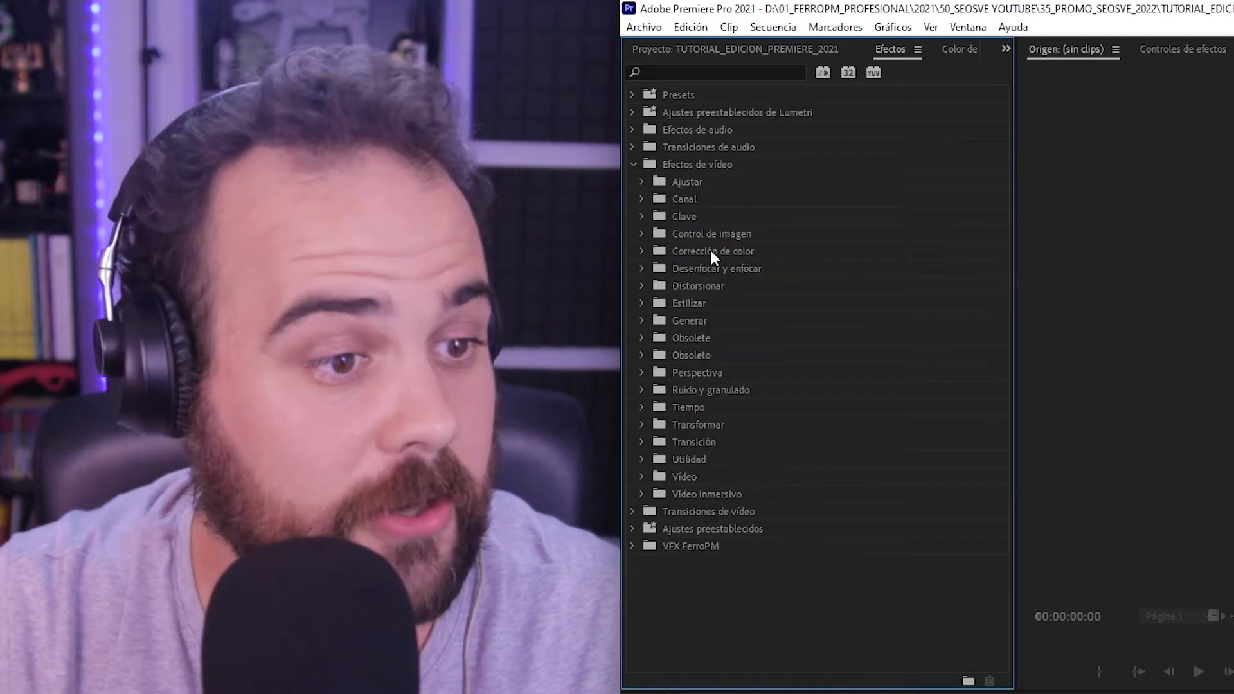
Examine the video effects in the Corrección de color and Desenfocar y enfocar categories, including Color de Lumetri and Desenfoque gaussiano
{"action": "left_click", "coordinate": [709, 250]}
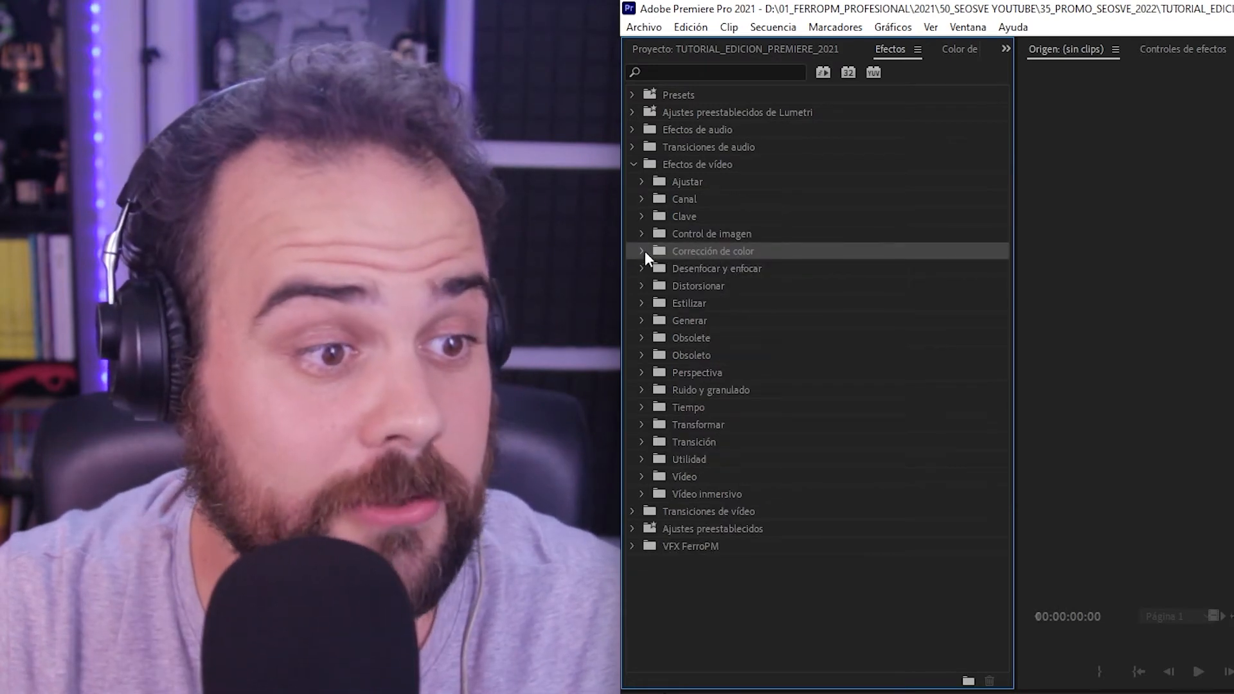
{"action": "left_click", "coordinate": [642, 252]}
{"action": "left_click", "coordinate": [719, 287]}
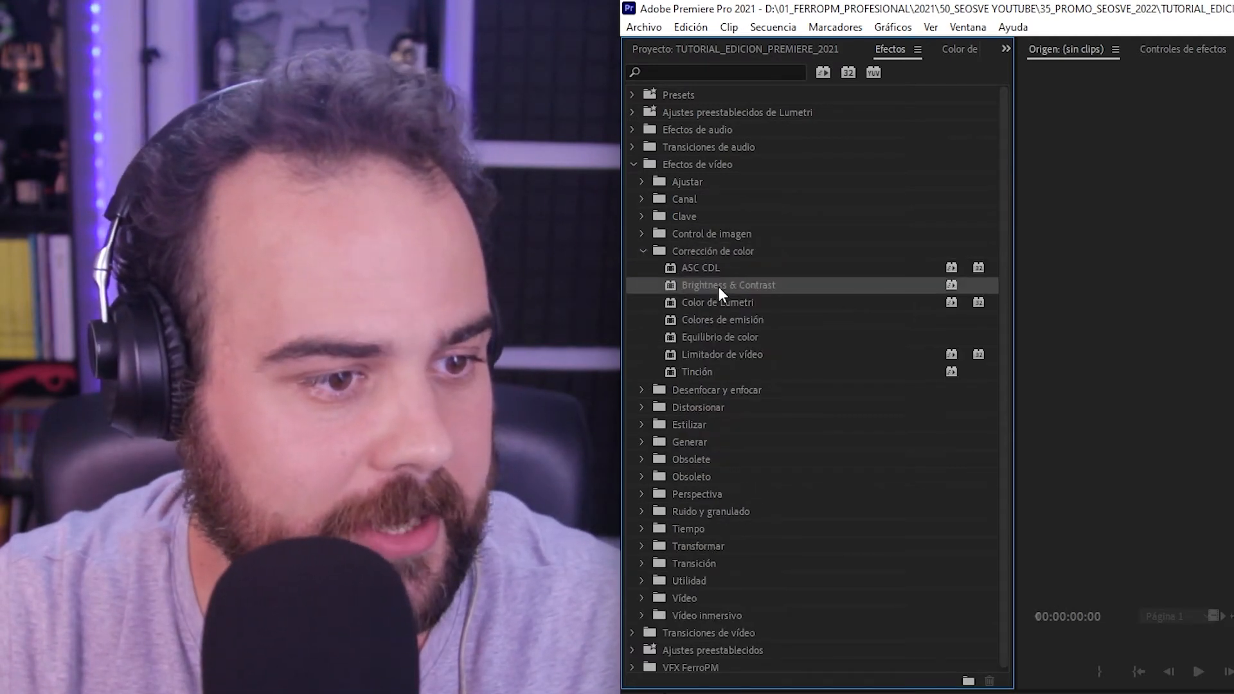
{"action": "left_click", "coordinate": [739, 340]}
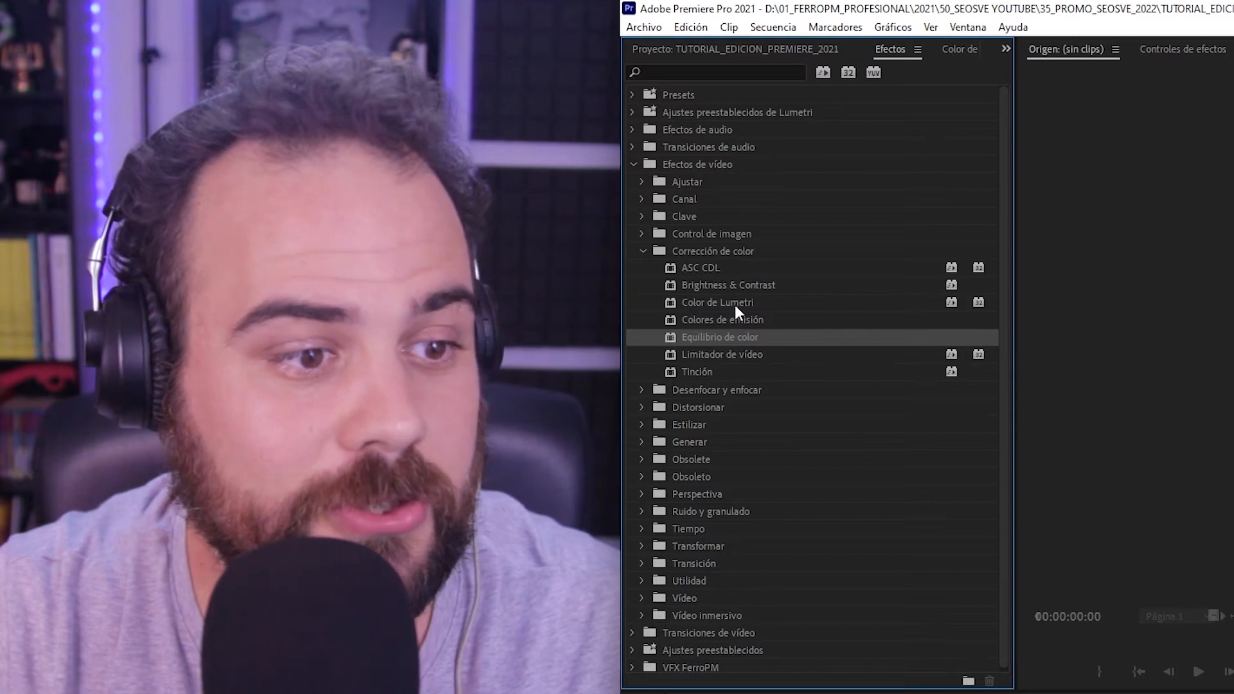
{"action": "left_click", "coordinate": [736, 303]}
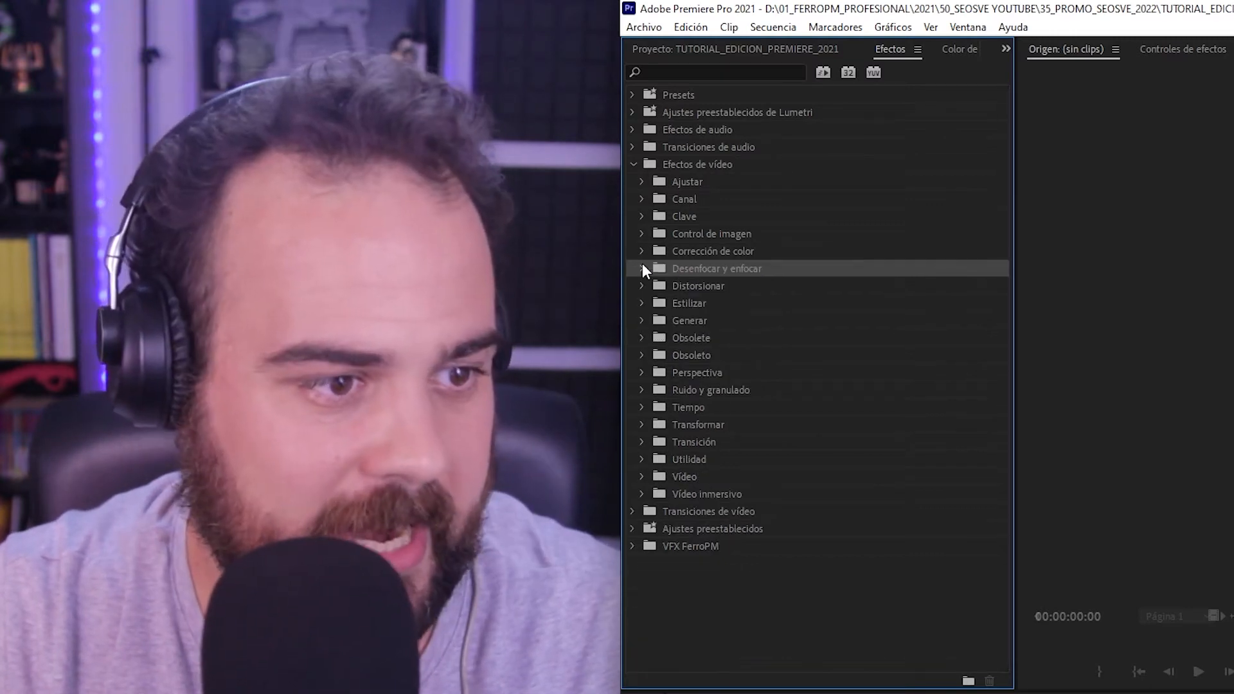
{"action": "left_click", "coordinate": [643, 268]}
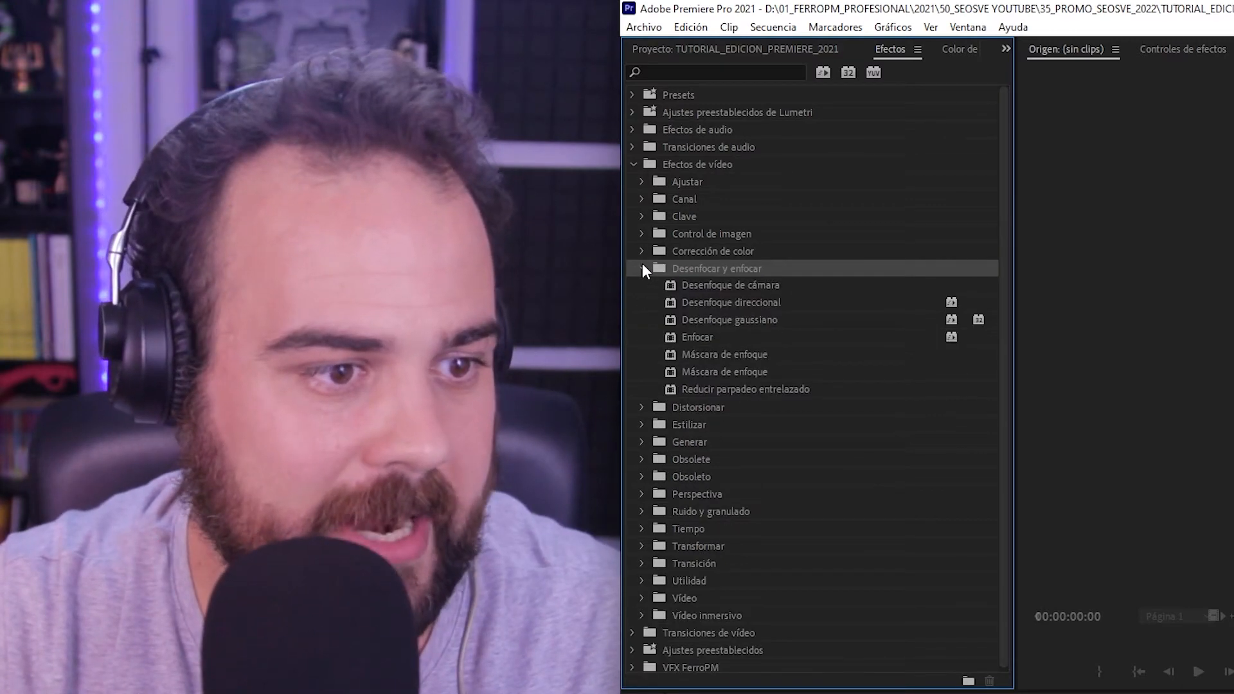
{"action": "left_click", "coordinate": [724, 285]}
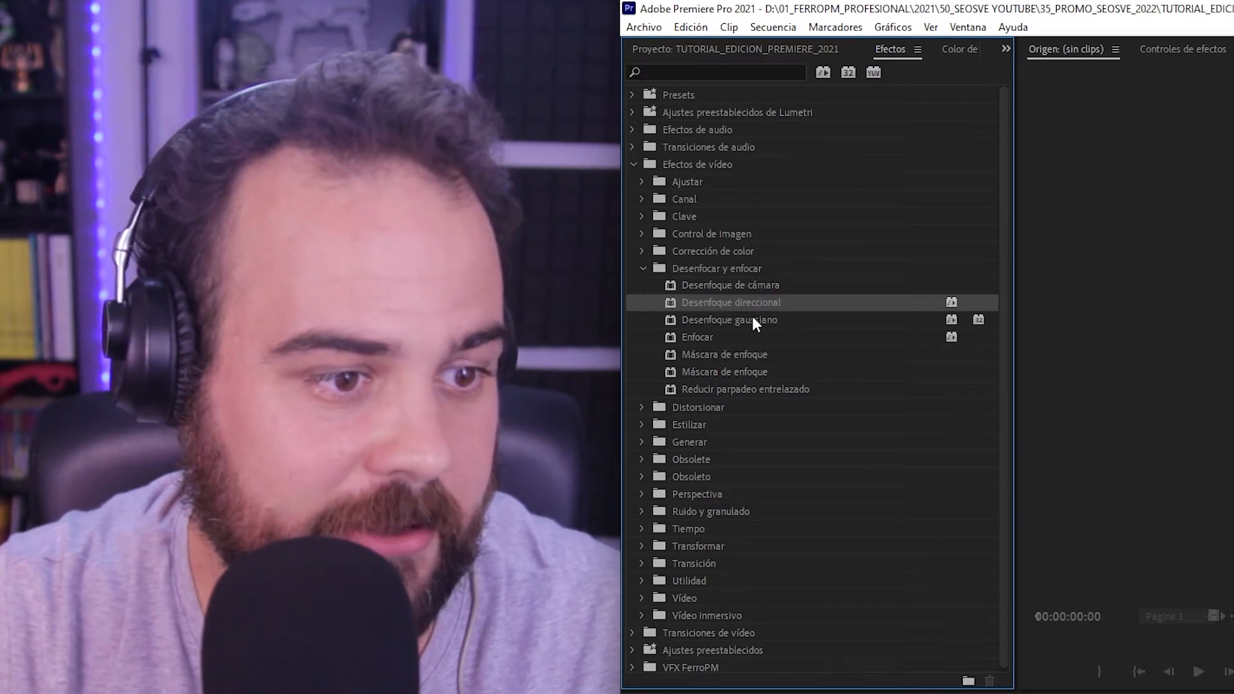
{"action": "left_click", "coordinate": [749, 303]}
{"action": "left_click", "coordinate": [754, 321]}
{"action": "left_click", "coordinate": [740, 354]}
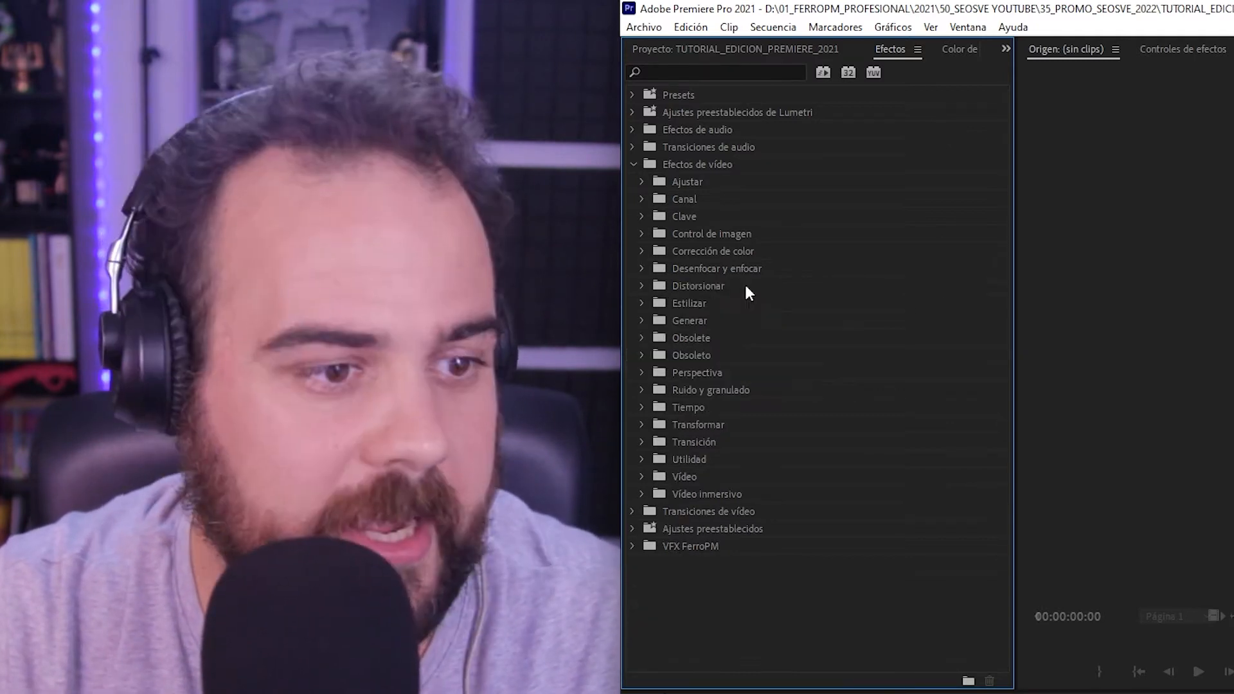
Examine the Distorsionar and Perspectiva video effects, including Transformar, 3D básico and Sombra paralela, and collapse the Efectos de vídeo category
{"action": "left_click", "coordinate": [688, 285]}
{"action": "left_click", "coordinate": [640, 286]}
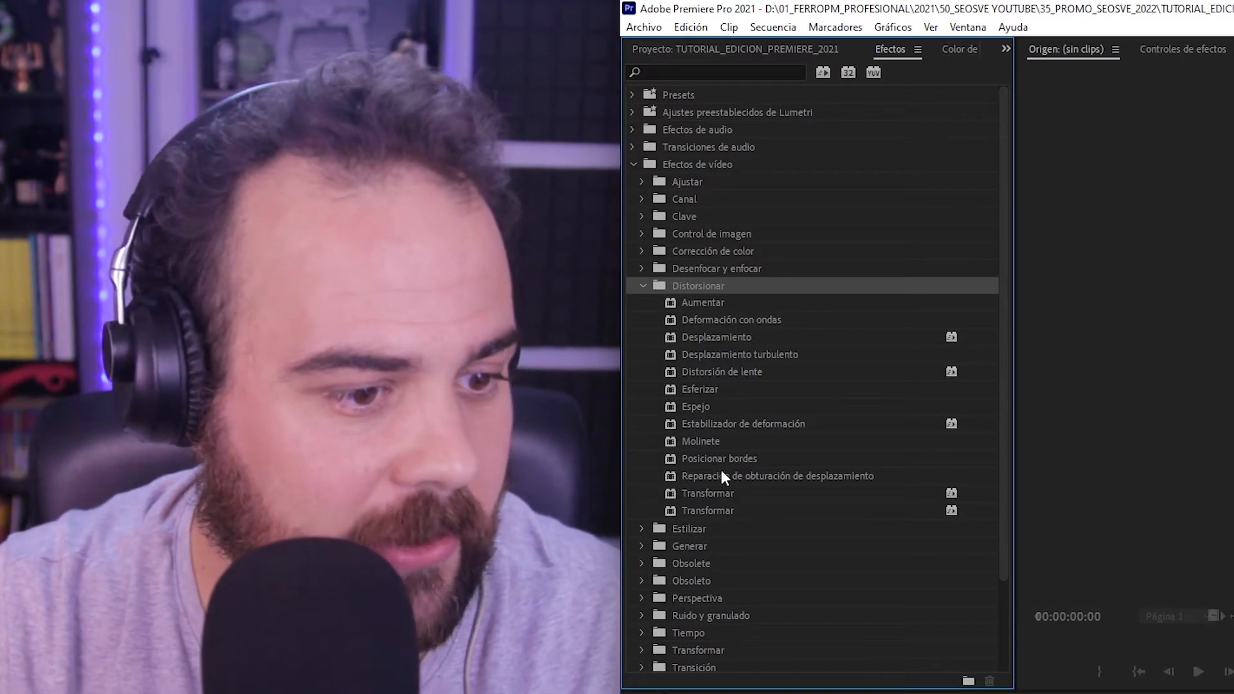
{"action": "left_click", "coordinate": [722, 493]}
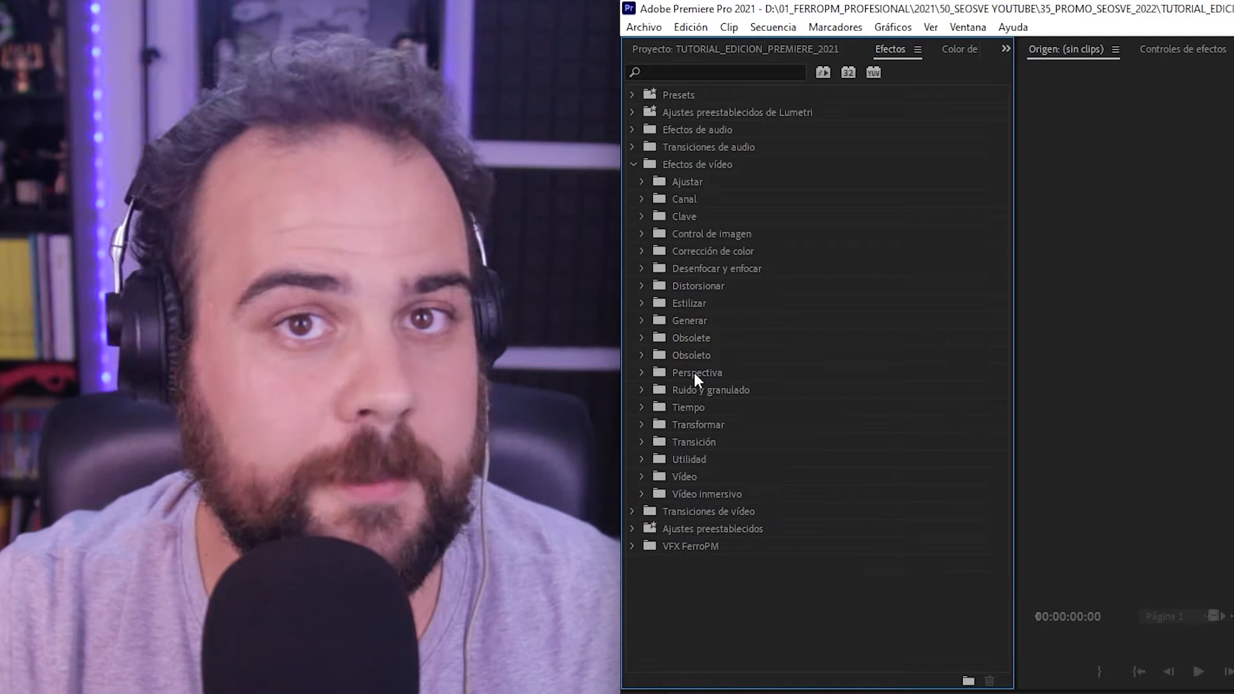
{"action": "left_click", "coordinate": [694, 373]}
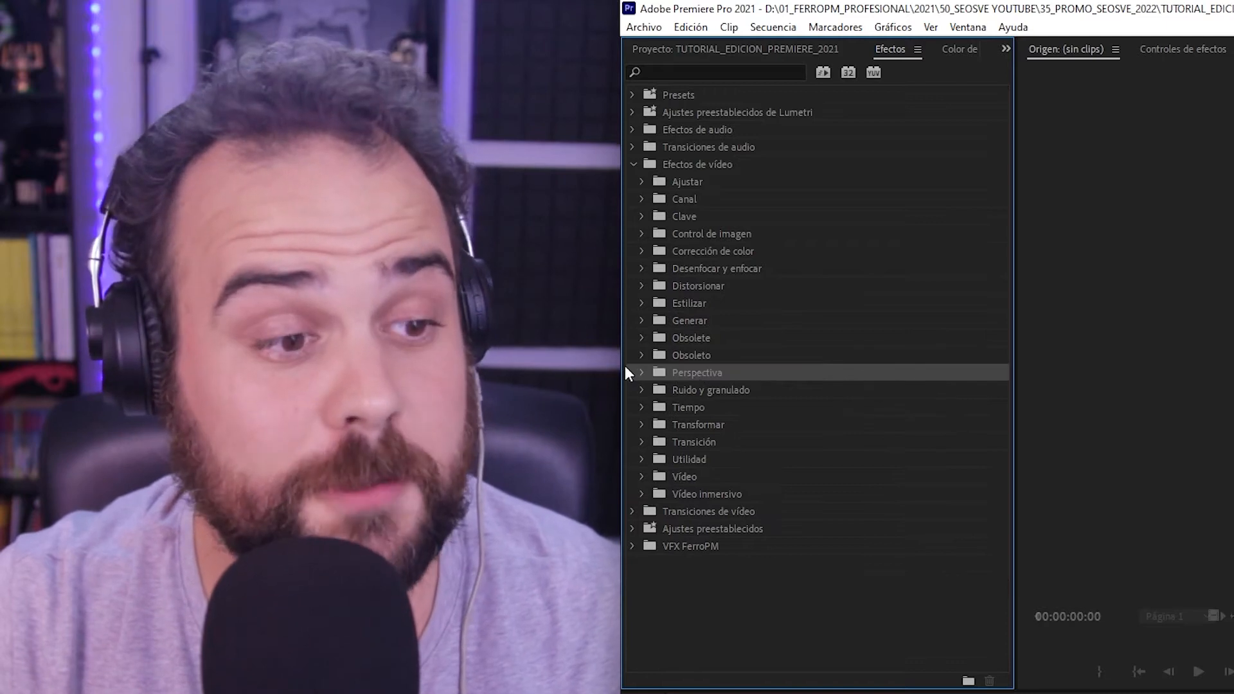
{"action": "left_click", "coordinate": [640, 371]}
{"action": "left_click", "coordinate": [707, 392]}
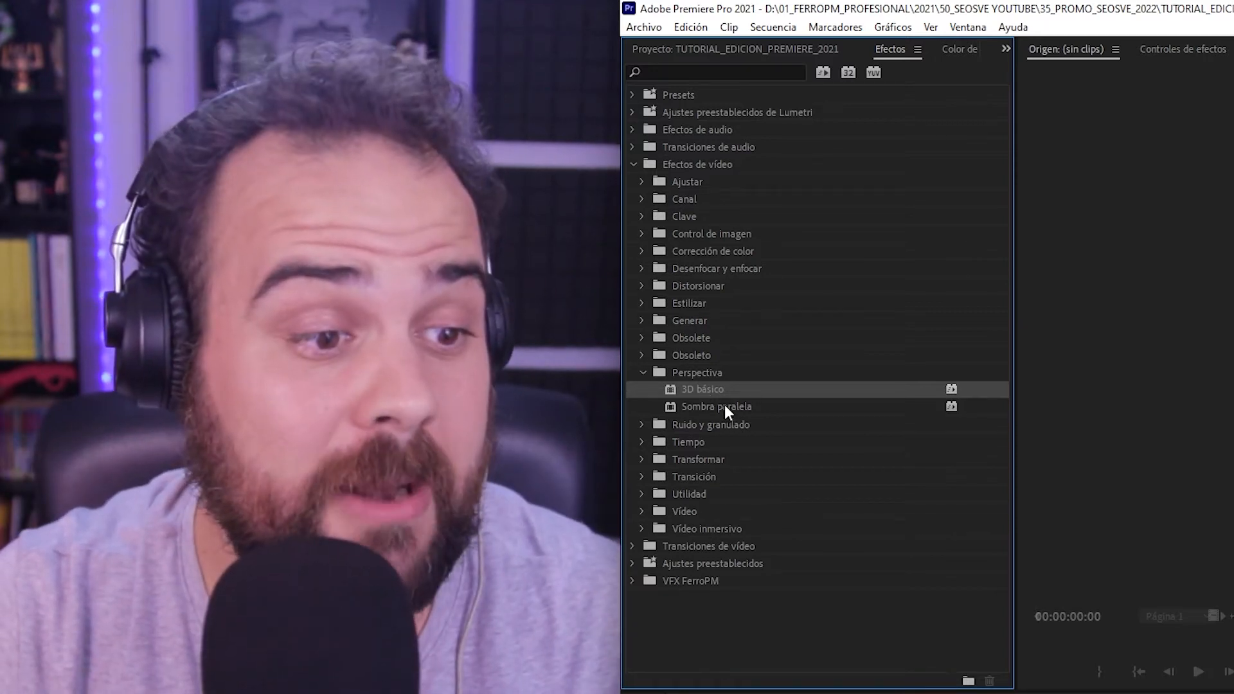
{"action": "left_click", "coordinate": [723, 406]}
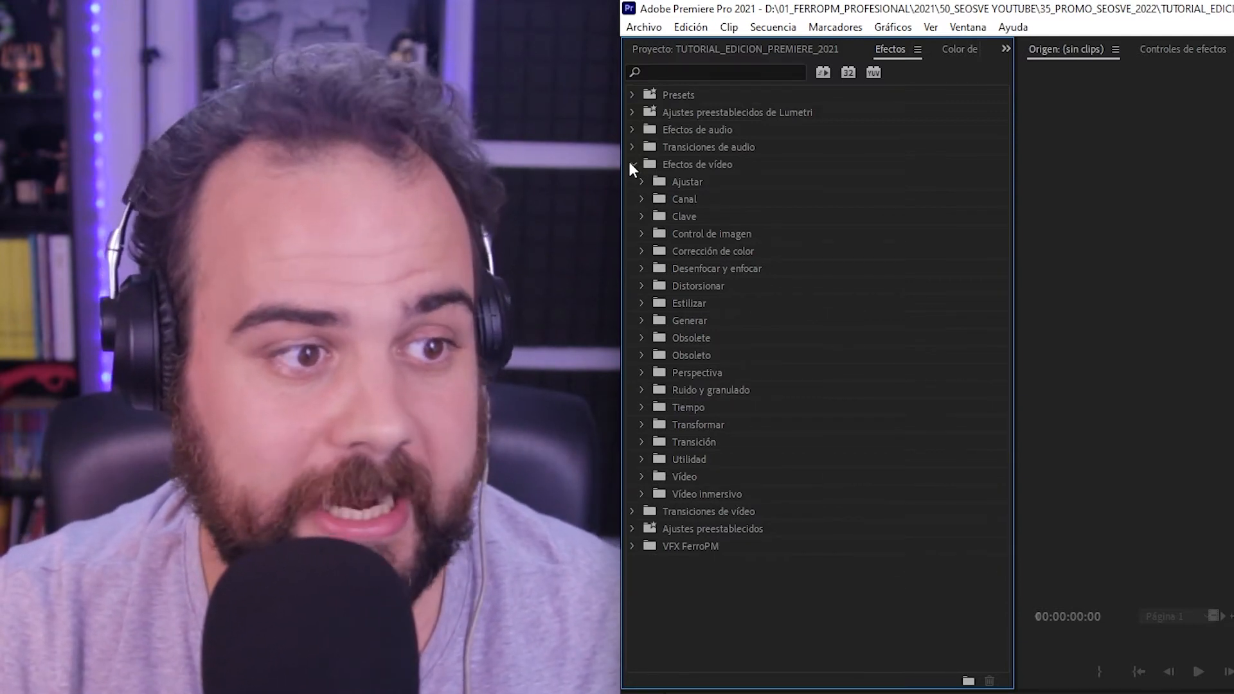
{"action": "left_click", "coordinate": [632, 165]}
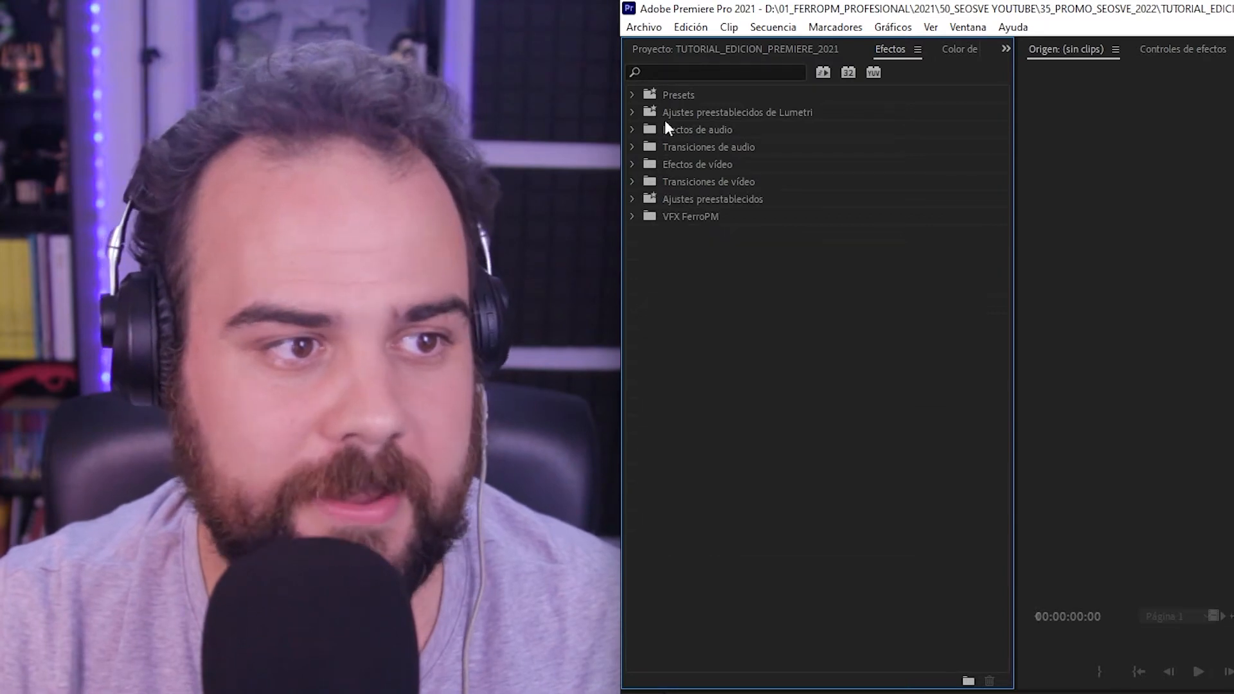
Search the effects library for "enfoque" and clear the search
{"action": "left_click", "coordinate": [649, 68]}
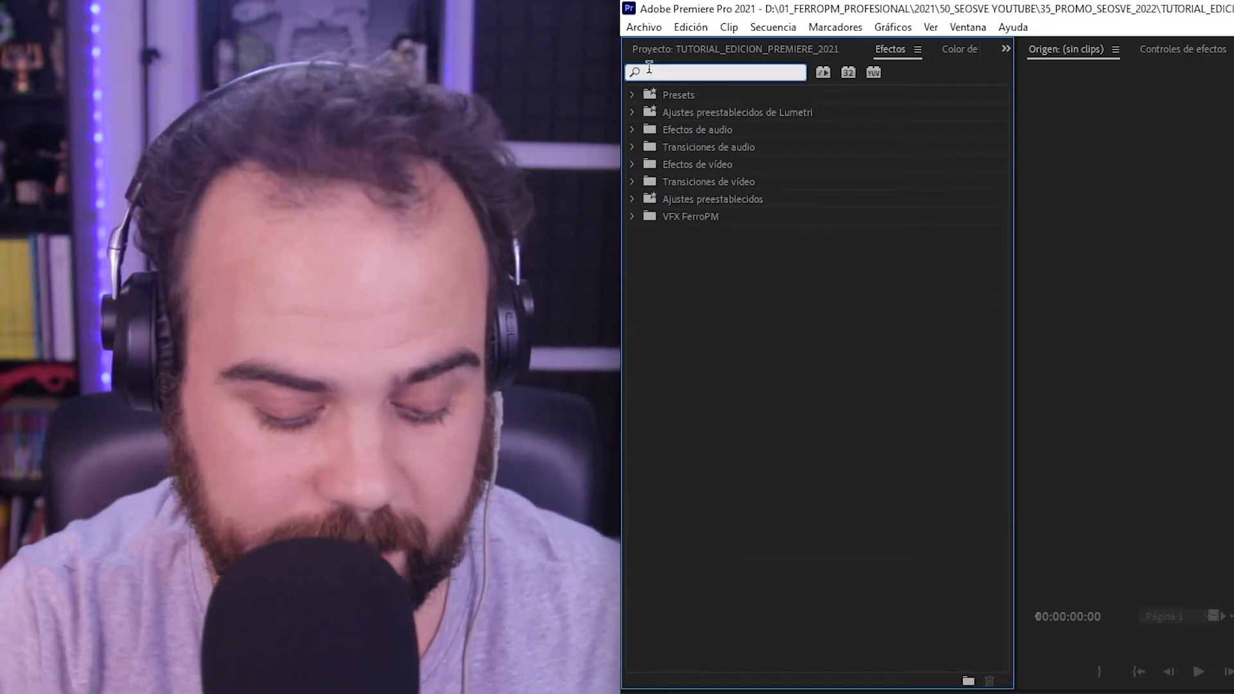
{"action": "type", "text": "enfoque"}
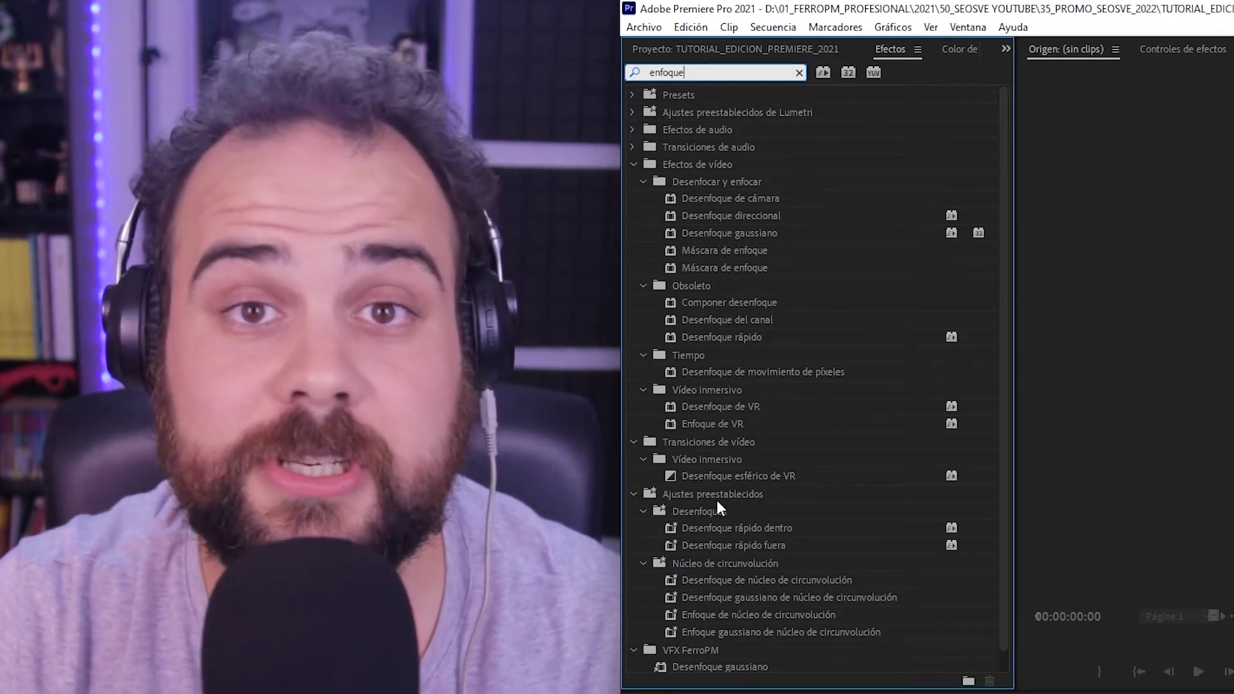
{"action": "left_click", "coordinate": [799, 72]}
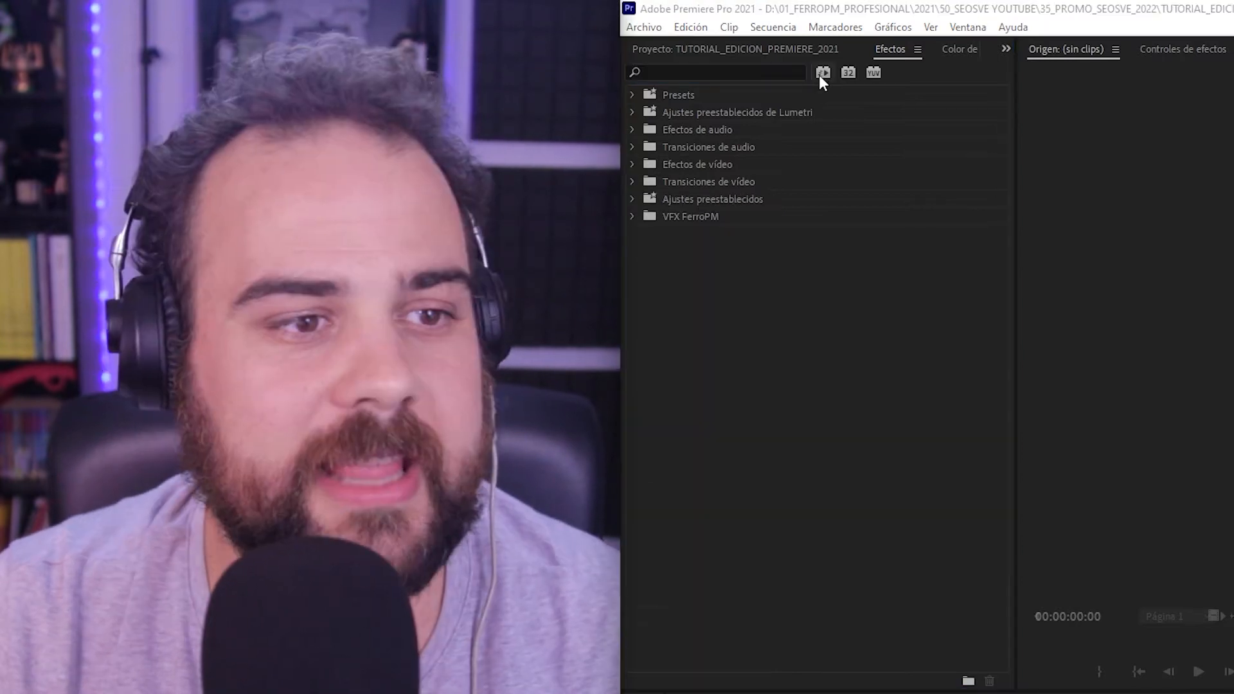
Expand the Clave category under Efectos de vídeo and widen the effects list to fit its compatibility badges
{"action": "left_click", "coordinate": [635, 164]}
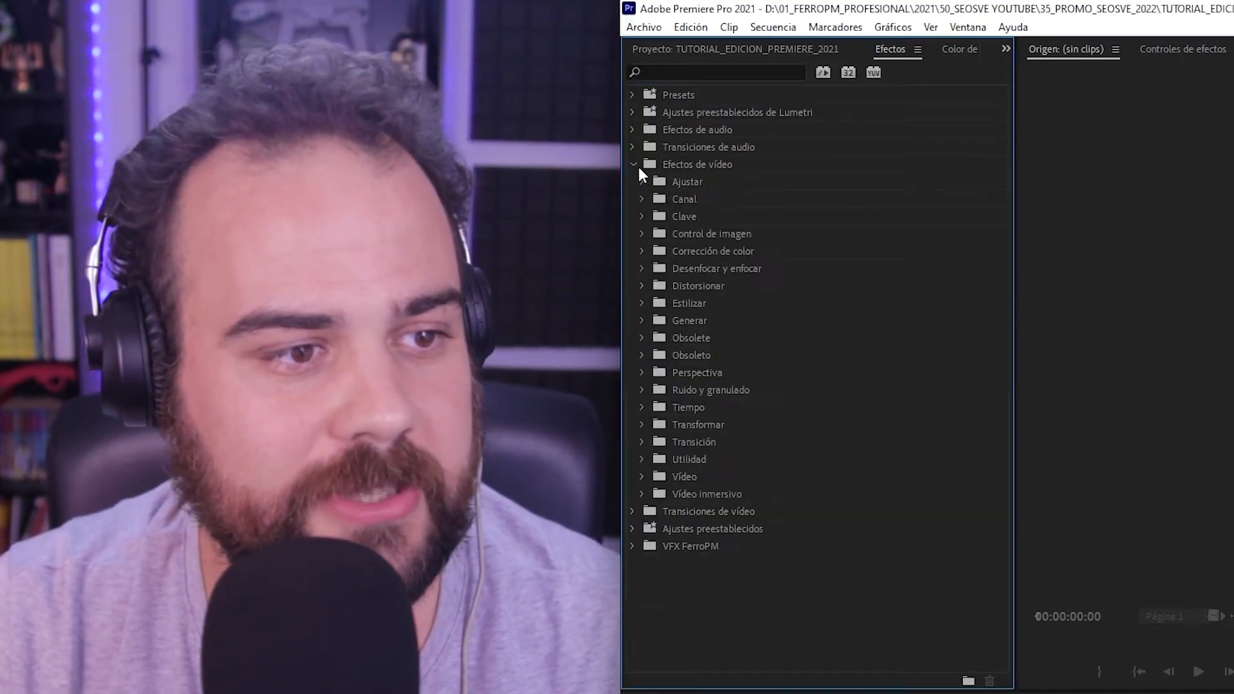
{"action": "left_click", "coordinate": [641, 216]}
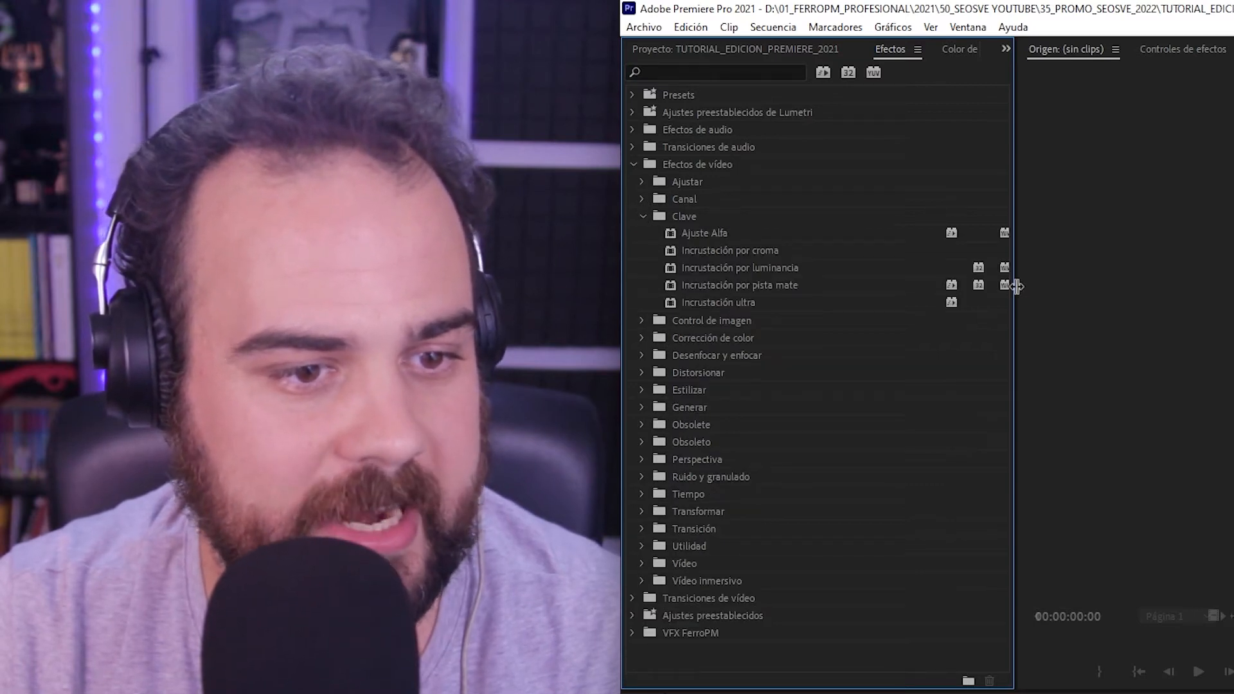
{"action": "left_click_drag", "start_coordinate": [1010, 284], "coordinate": [1068, 288]}
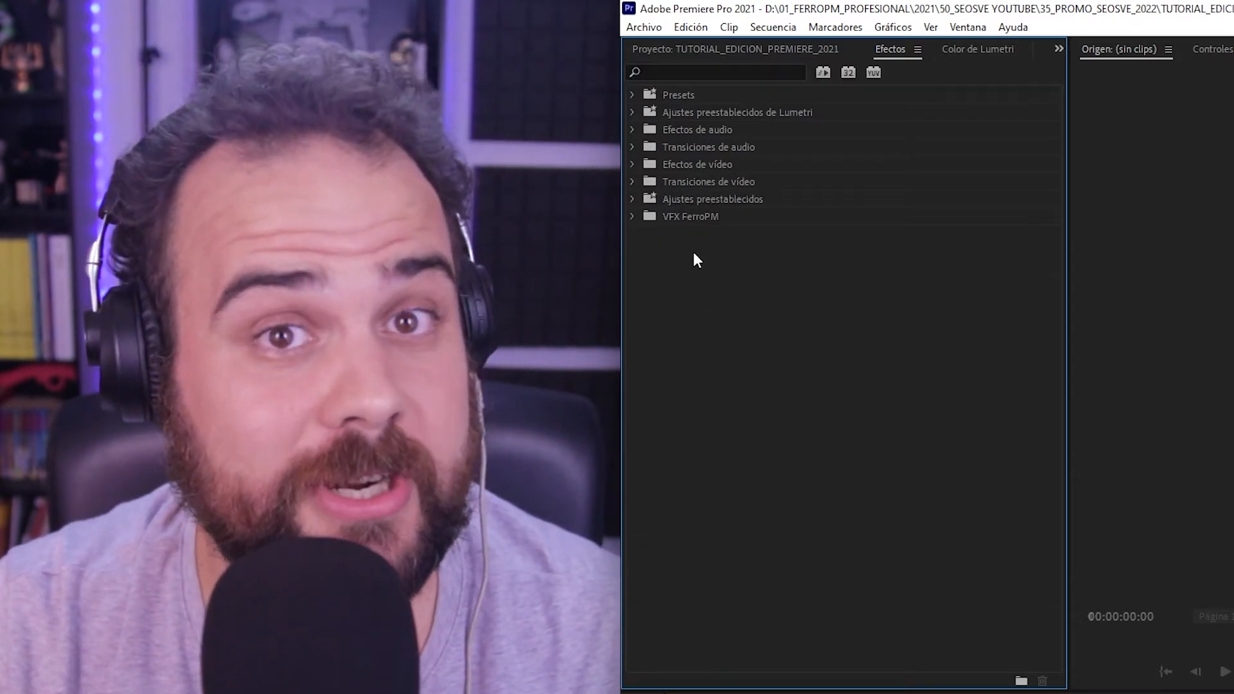
Create a new custom bin named SEOSVE in the effects library
{"action": "left_click", "coordinate": [666, 220]}
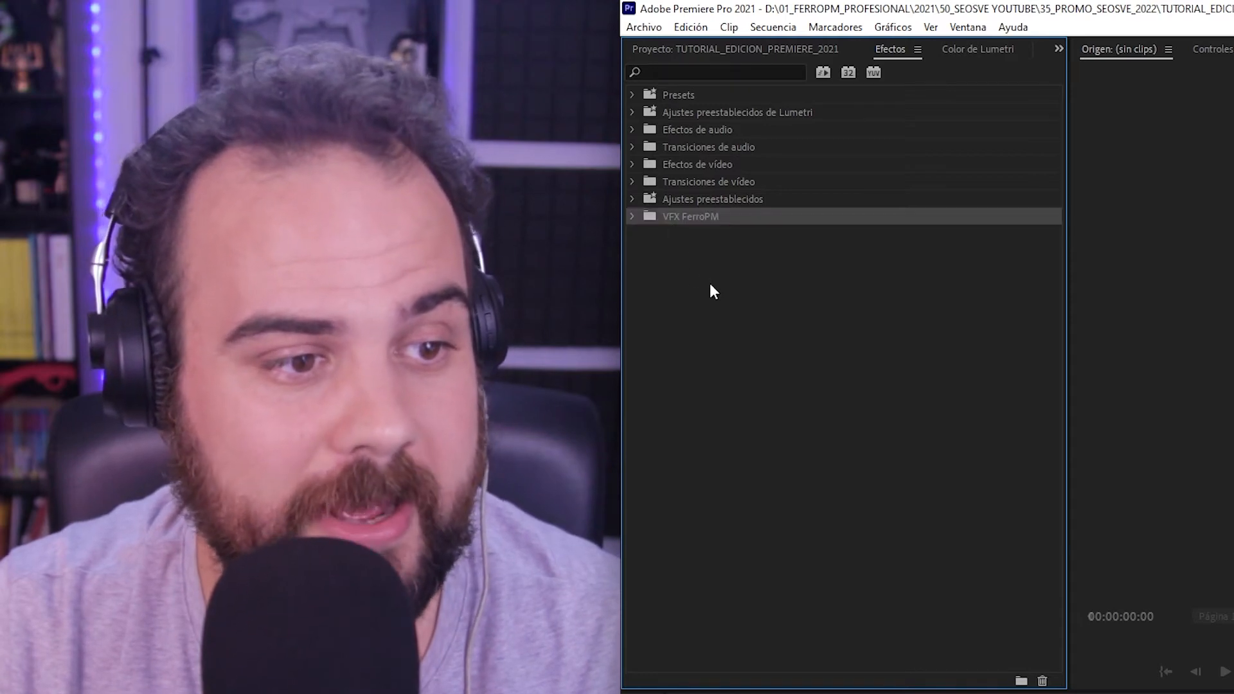
{"action": "right_click", "coordinate": [676, 260]}
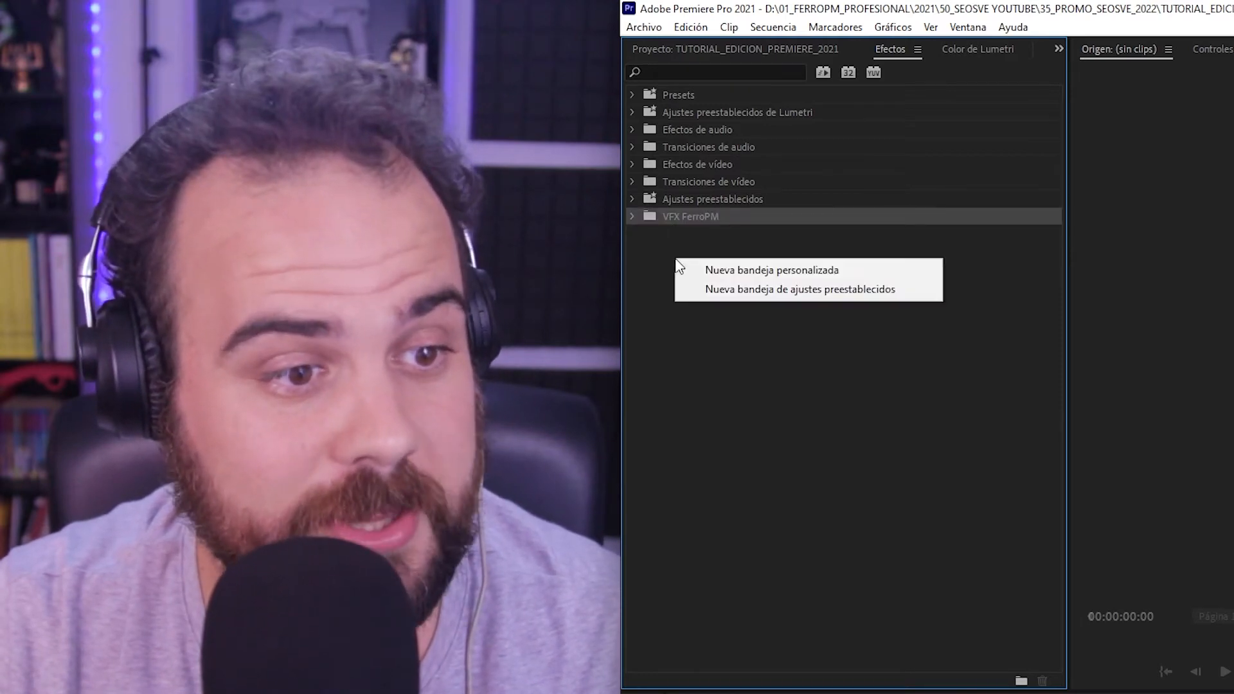
{"action": "left_click", "coordinate": [732, 270]}
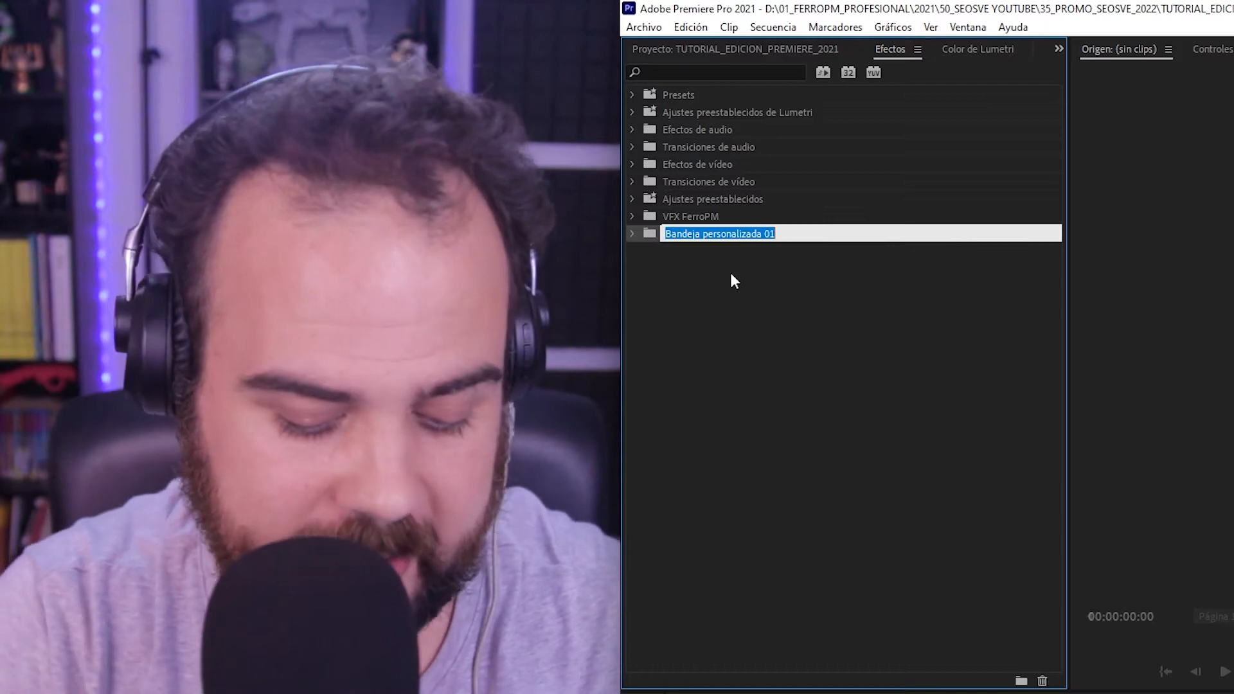
{"action": "type", "text": "S"}
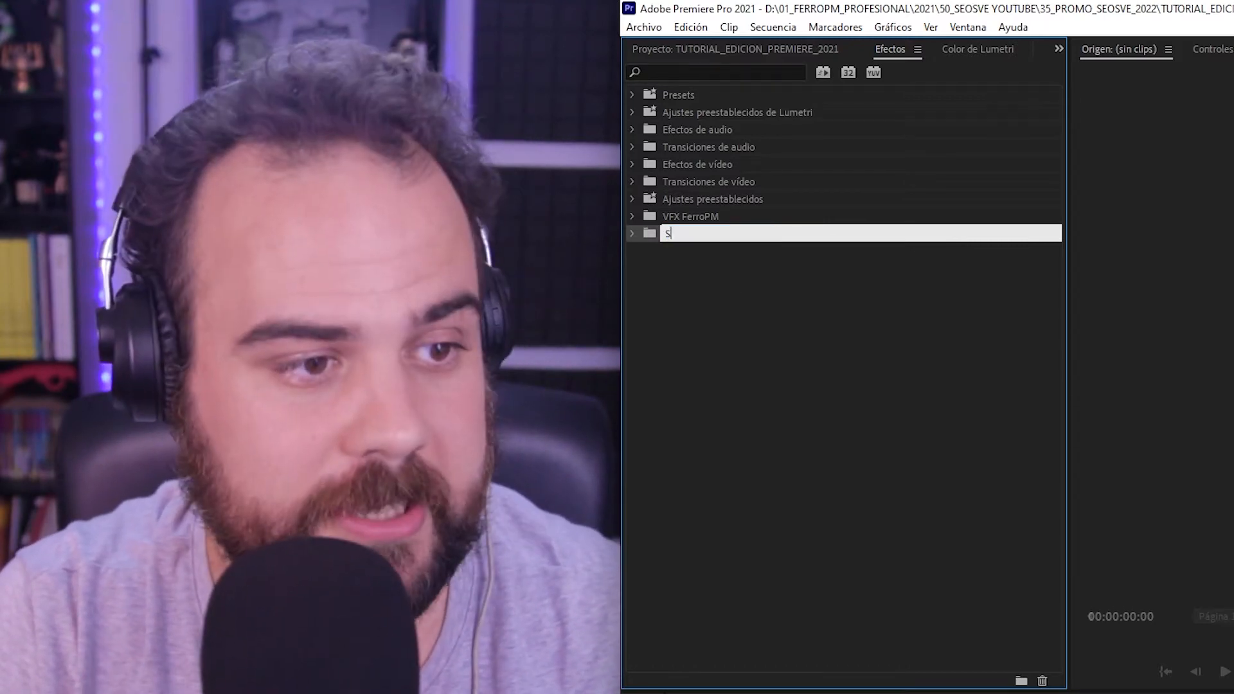
{"action": "type", "text": "EOSVE"}
{"action": "left_click", "coordinate": [700, 270]}
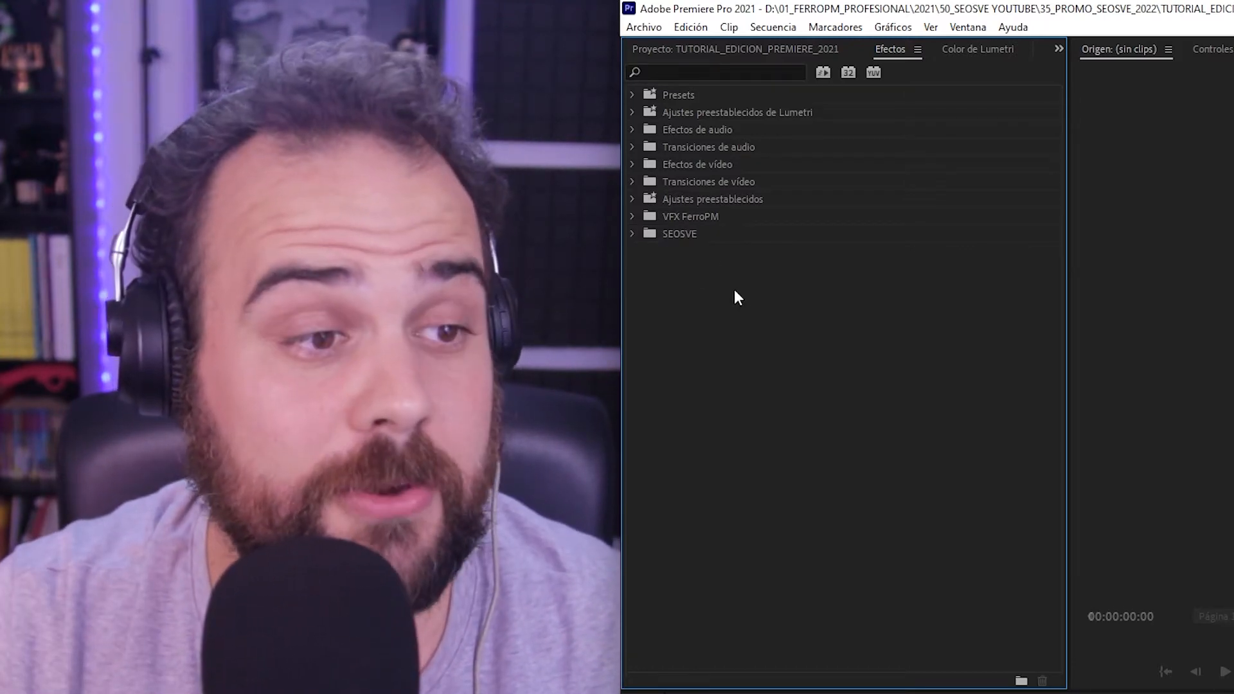
Add the Niveles effect from the Ajustar category to the SEOSVE bin and expand the bin
{"action": "left_click", "coordinate": [633, 164]}
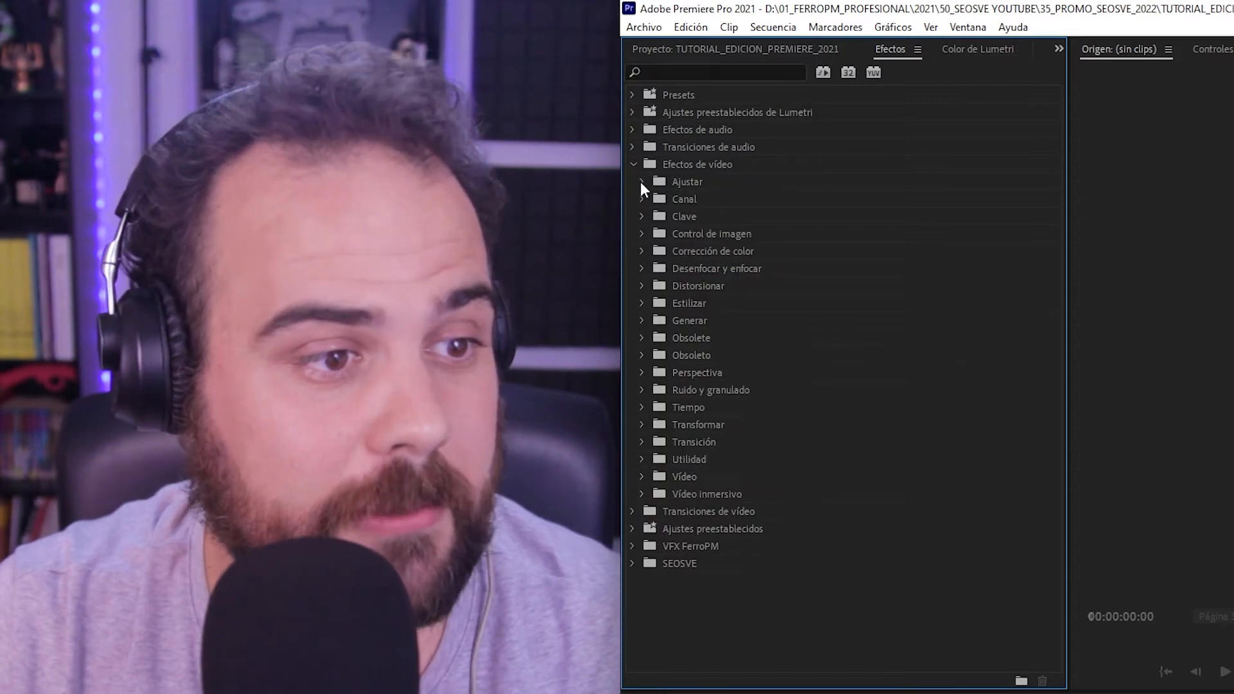
{"action": "left_click", "coordinate": [640, 181]}
{"action": "left_click_drag", "start_coordinate": [697, 235], "coordinate": [691, 638]}
{"action": "left_click", "coordinate": [631, 164]}
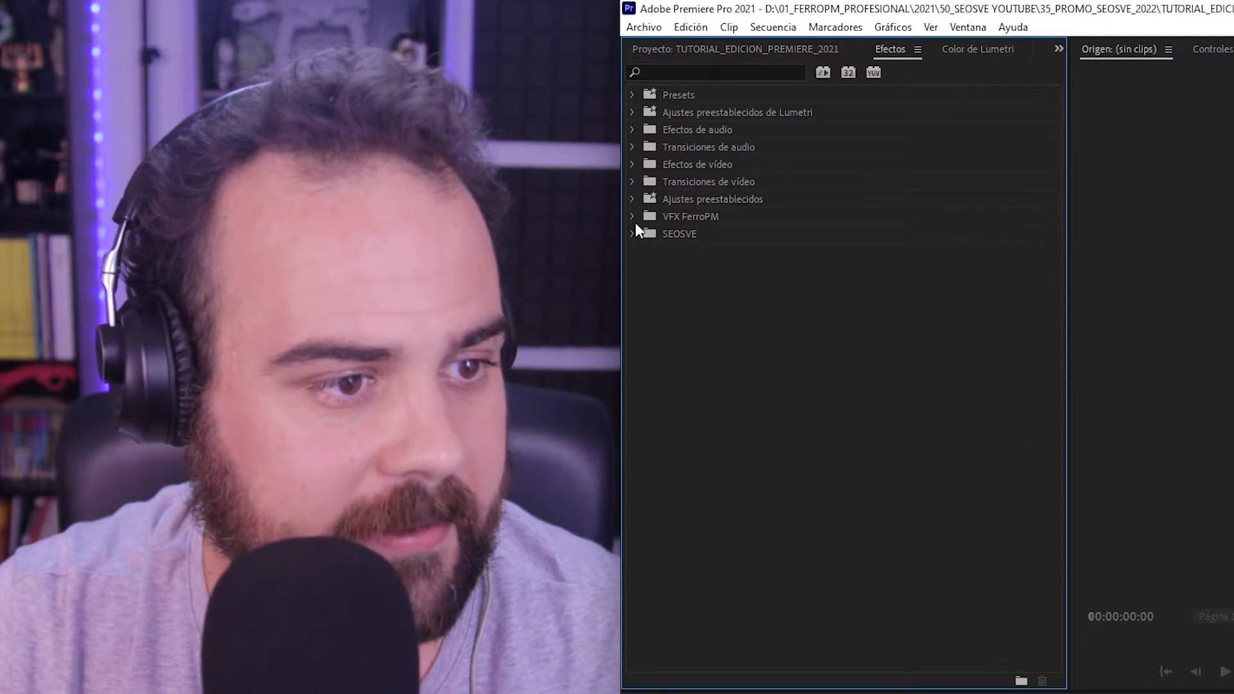
{"action": "left_click", "coordinate": [633, 234]}
{"action": "right_click", "coordinate": [732, 262]}
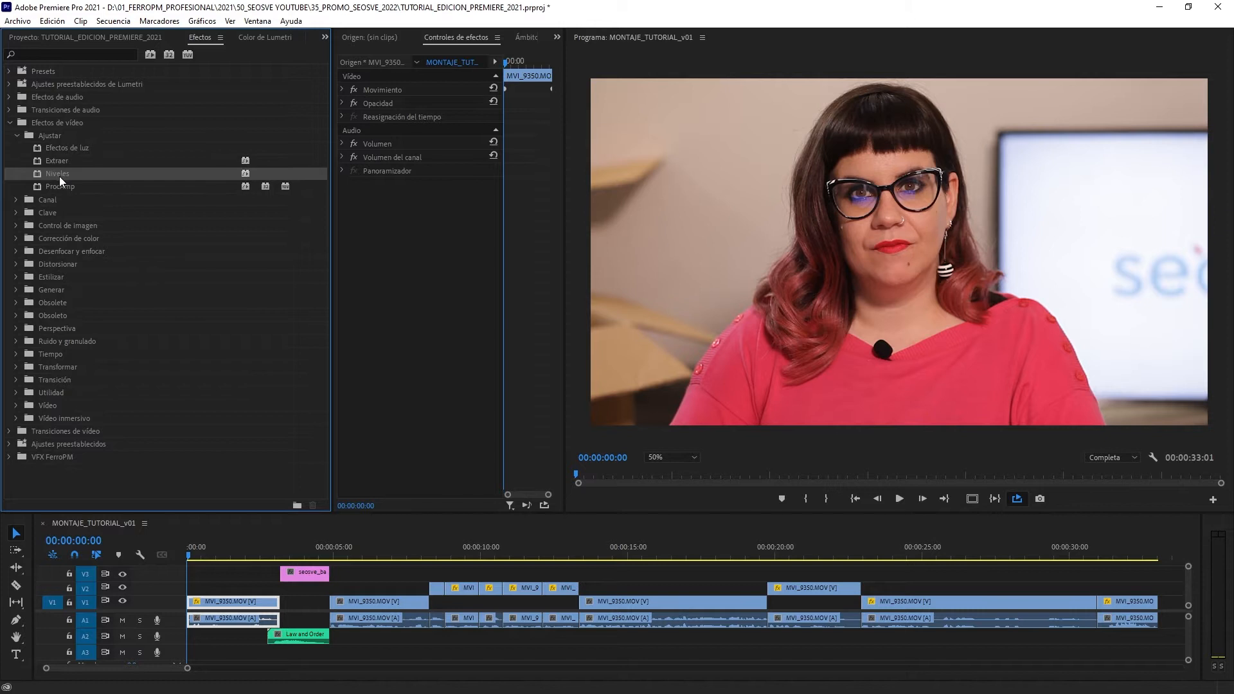
Apply the Niveles and Equilibrio de color (RGB) effects to the first MVI_9350.MOV clip on track V1
{"action": "left_click_drag", "start_coordinate": [59, 175], "coordinate": [239, 606]}
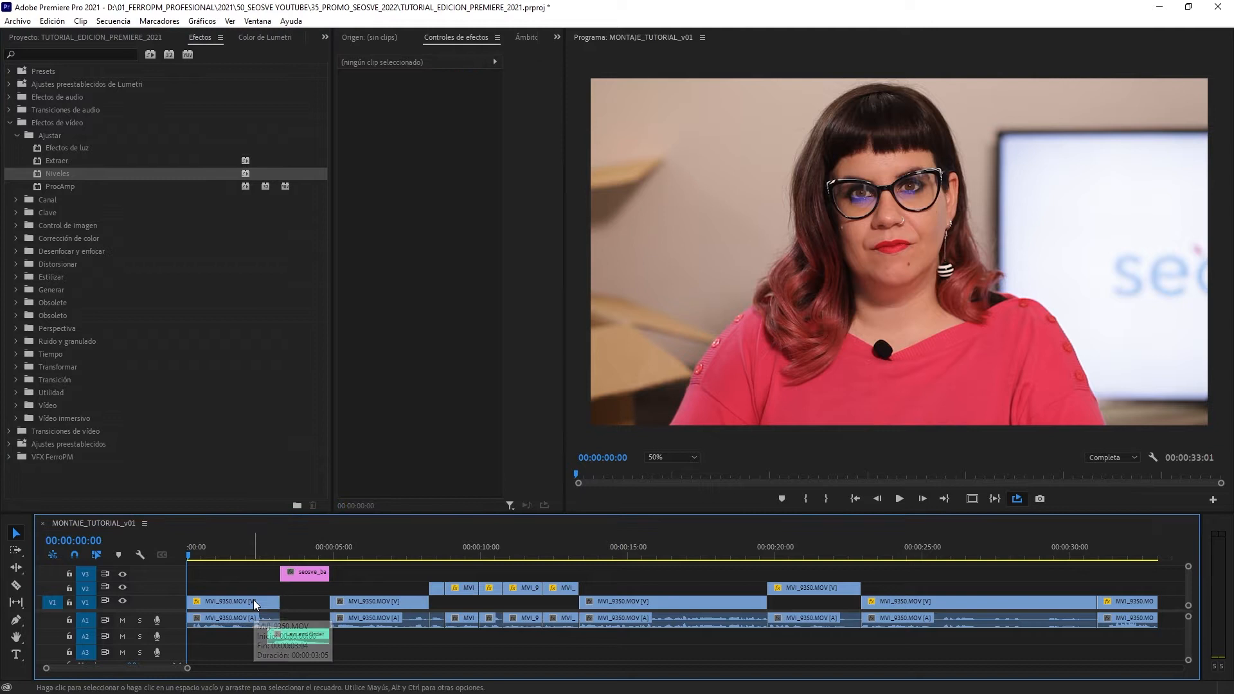
{"action": "left_click", "coordinate": [255, 605]}
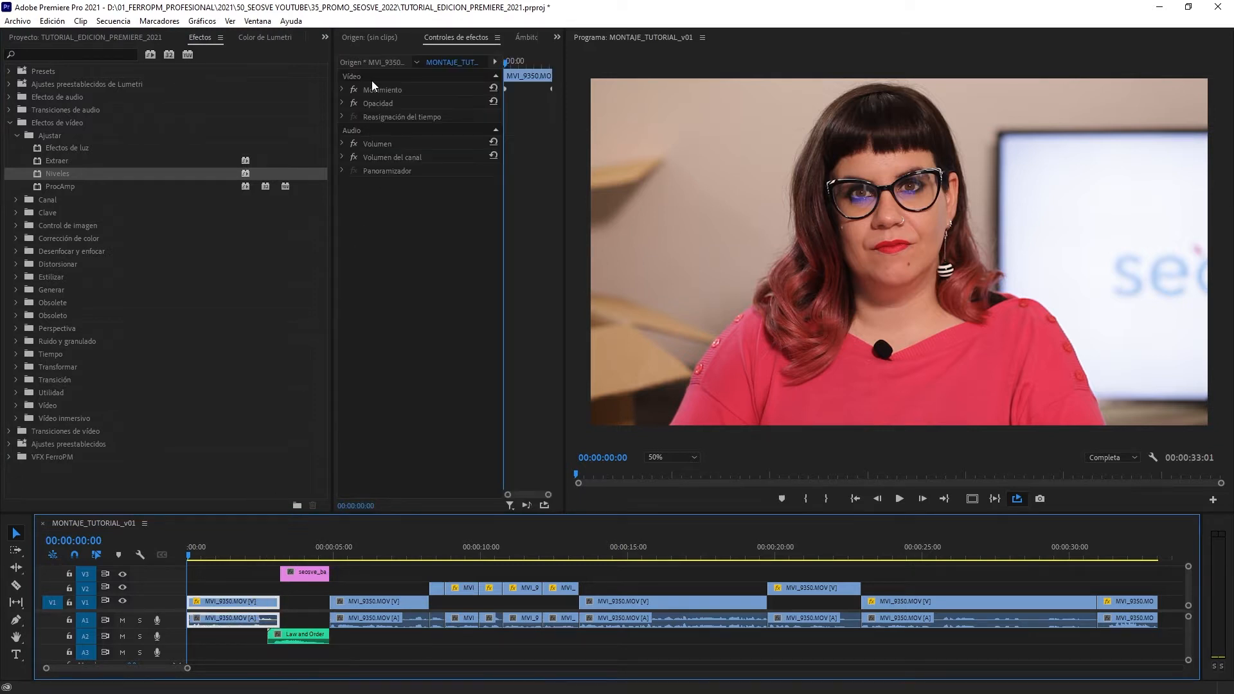
{"action": "left_click_drag", "start_coordinate": [70, 176], "coordinate": [381, 115]}
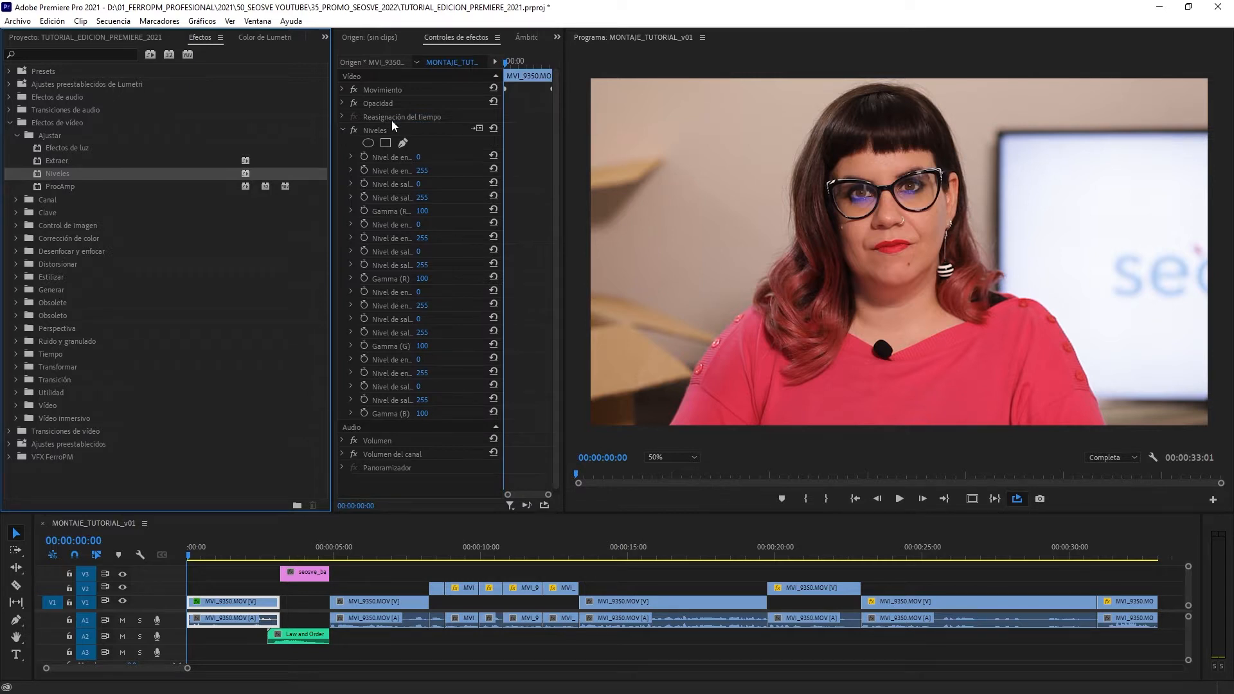
{"action": "left_click", "coordinate": [17, 302]}
{"action": "left_click_drag", "start_coordinate": [74, 331], "coordinate": [427, 377]}
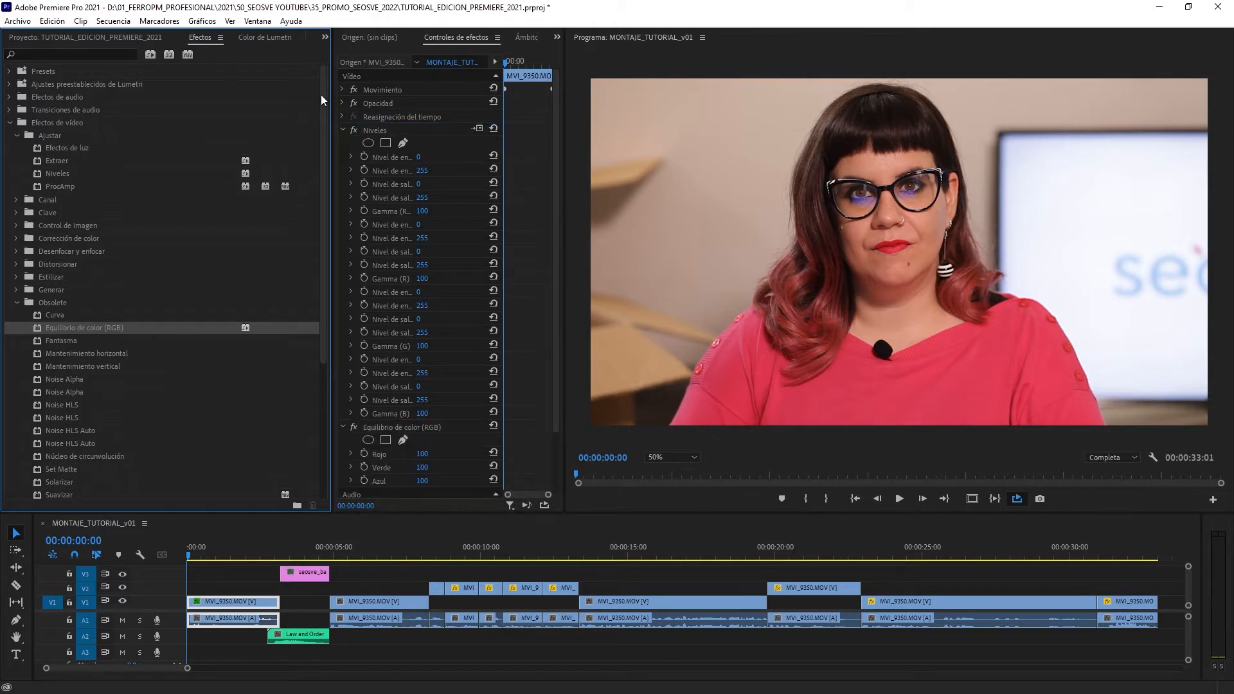
Collapse the Niveles settings and compare the clip's image with Niveles and Equilibrio de color (RGB) switched off and on
{"action": "left_click", "coordinate": [344, 131]}
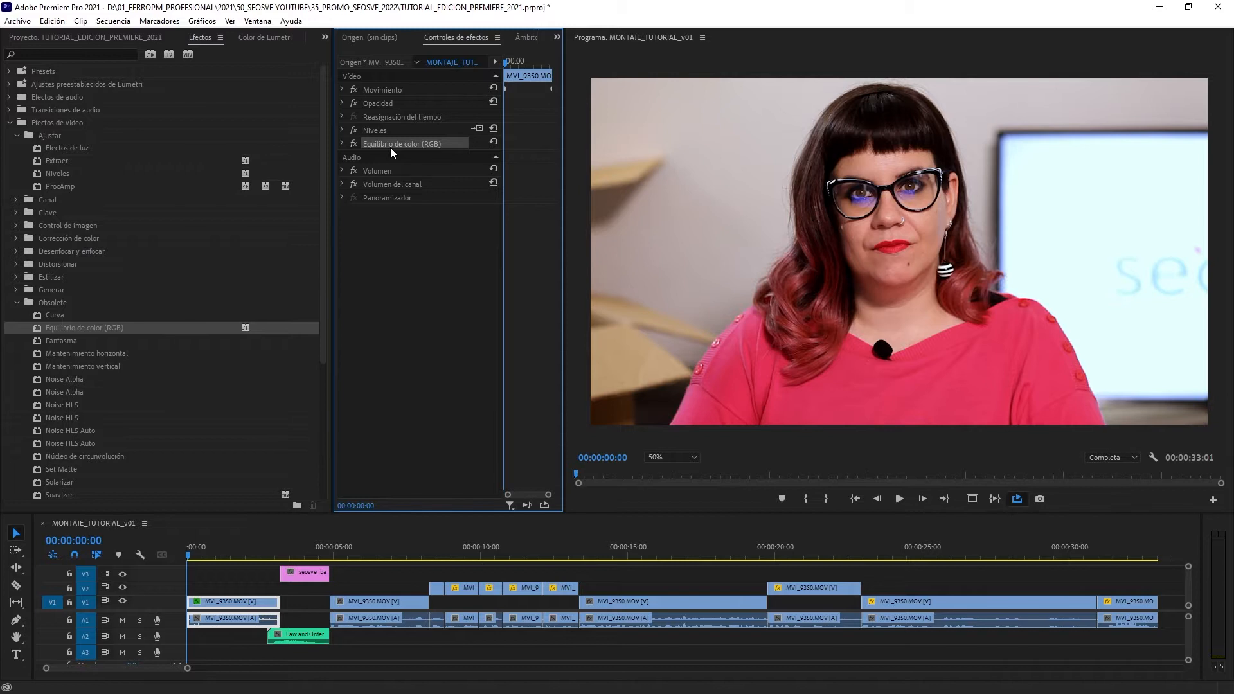
{"action": "left_click", "coordinate": [354, 129]}
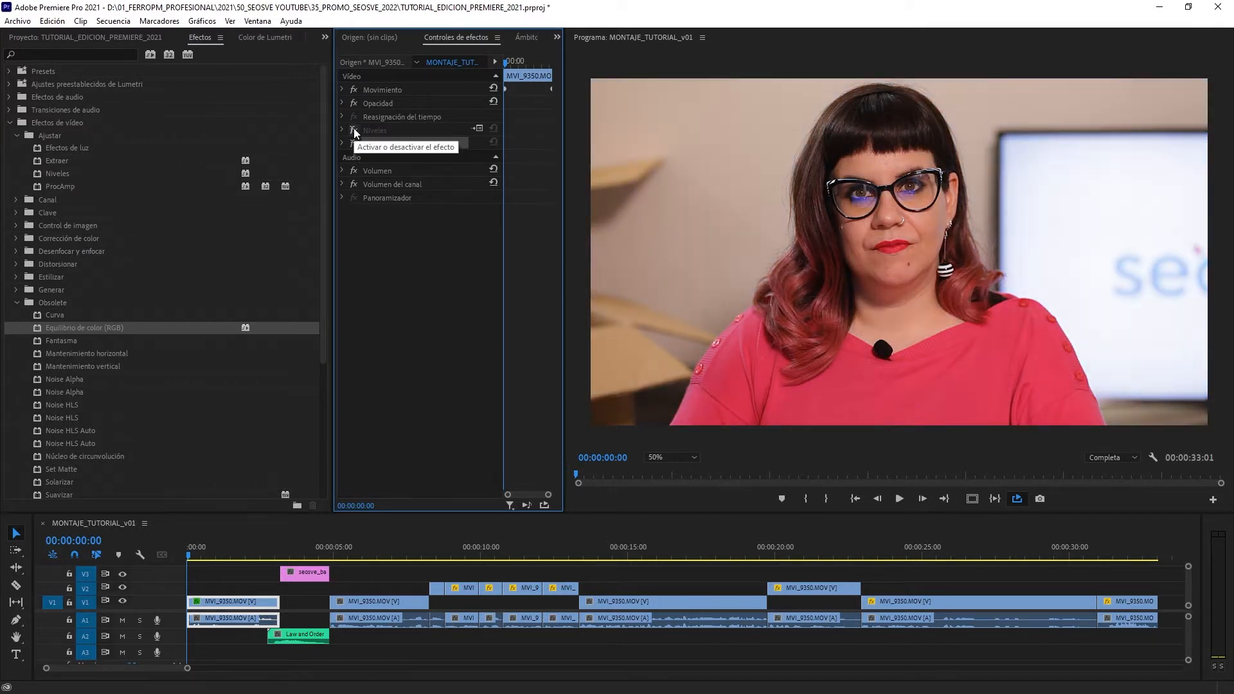
{"action": "left_click", "coordinate": [354, 129]}
{"action": "left_click", "coordinate": [355, 144]}
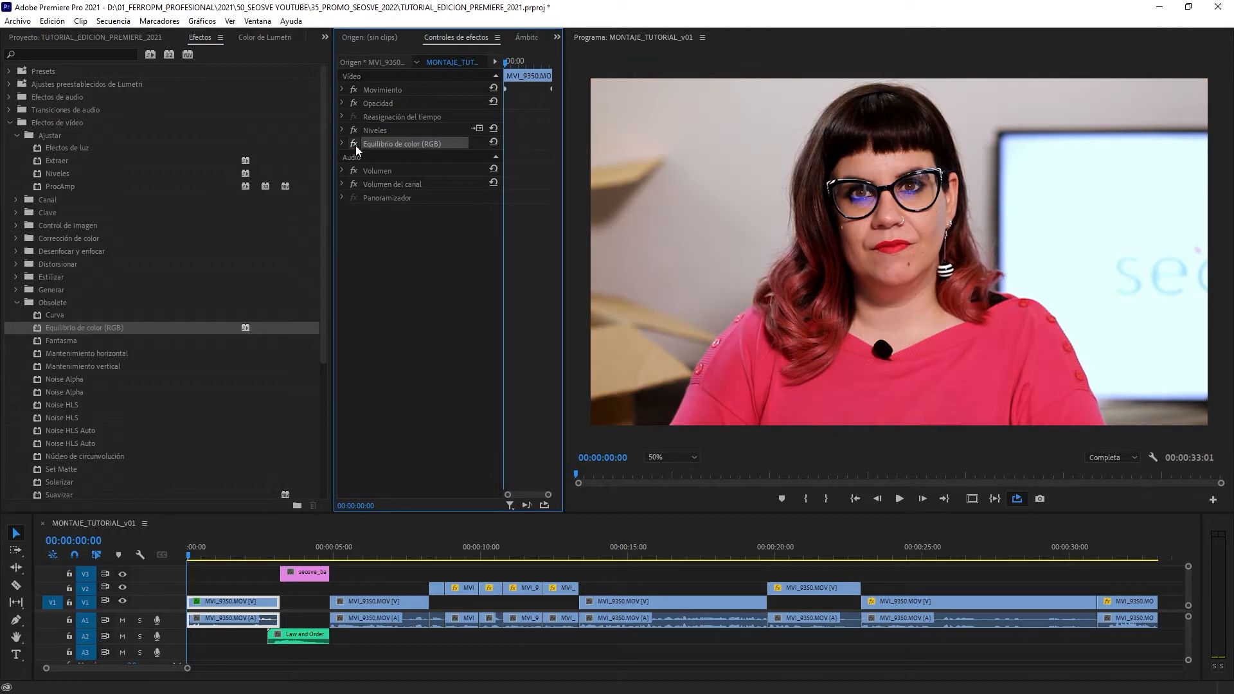
Move Equilibrio de color (RGB) above Niveles in the clip's effect order, and restore the original order
{"action": "left_click_drag", "start_coordinate": [396, 142], "coordinate": [396, 131]}
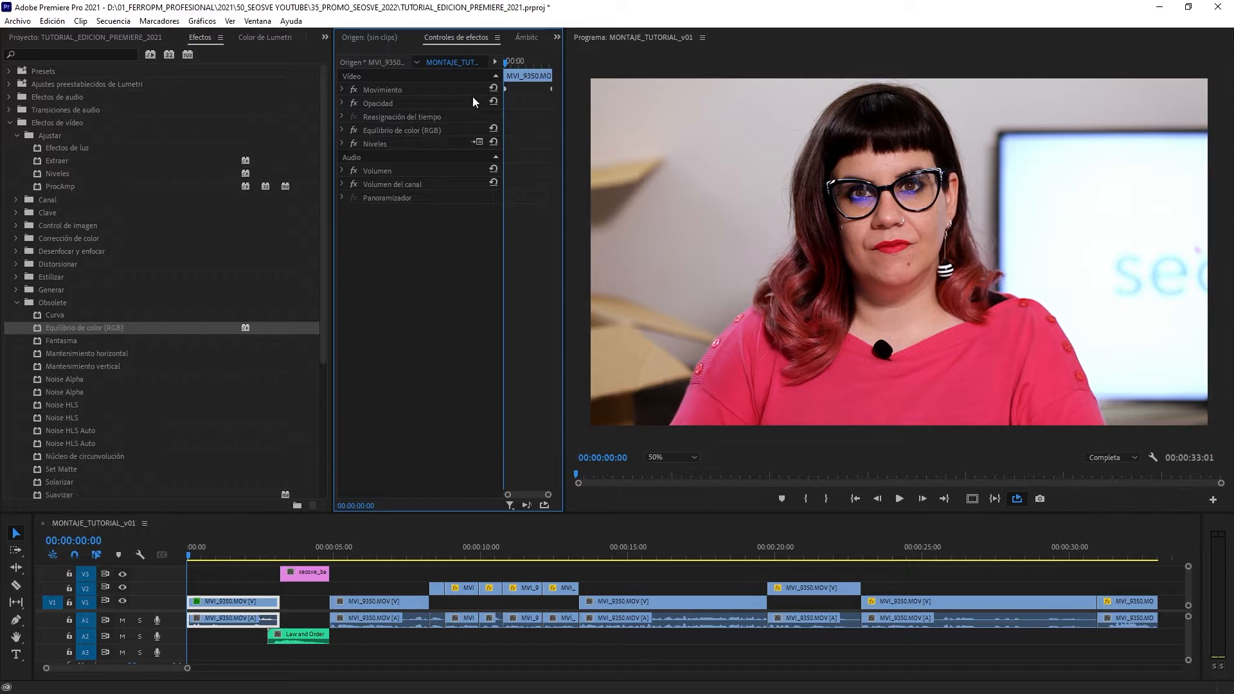
{"action": "mouse_move", "coordinate": [423, 126]}
{"action": "left_mouse_down"}
{"action": "mouse_move", "coordinate": [432, 148]}
{"action": "mouse_move", "coordinate": [403, 140]}
{"action": "mouse_move", "coordinate": [404, 128]}
{"action": "left_mouse_up"}
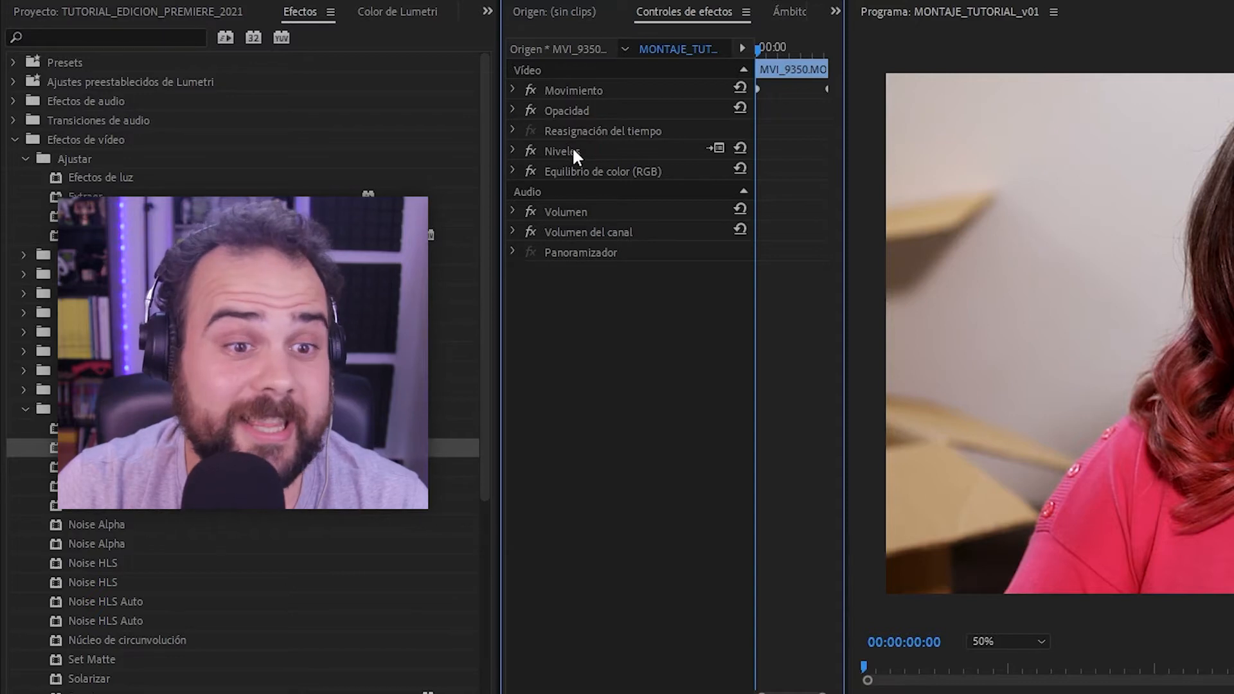
{"action": "left_click", "coordinate": [574, 151]}
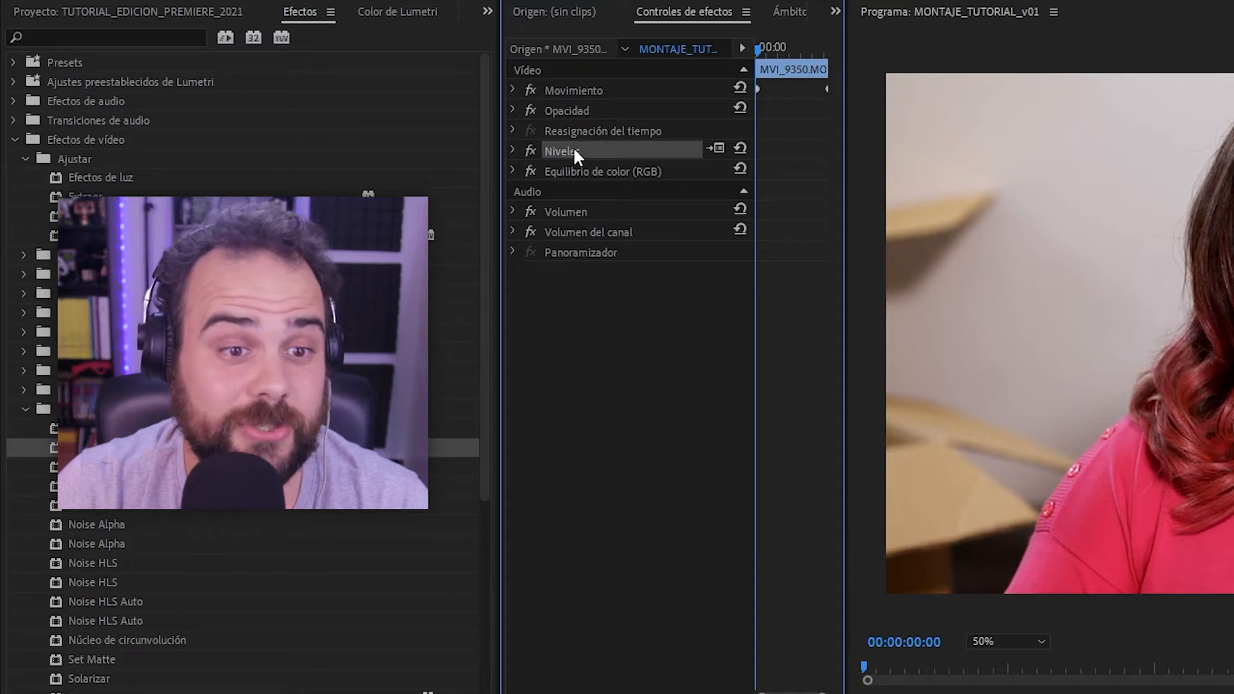
{"action": "right_click", "coordinate": [600, 151]}
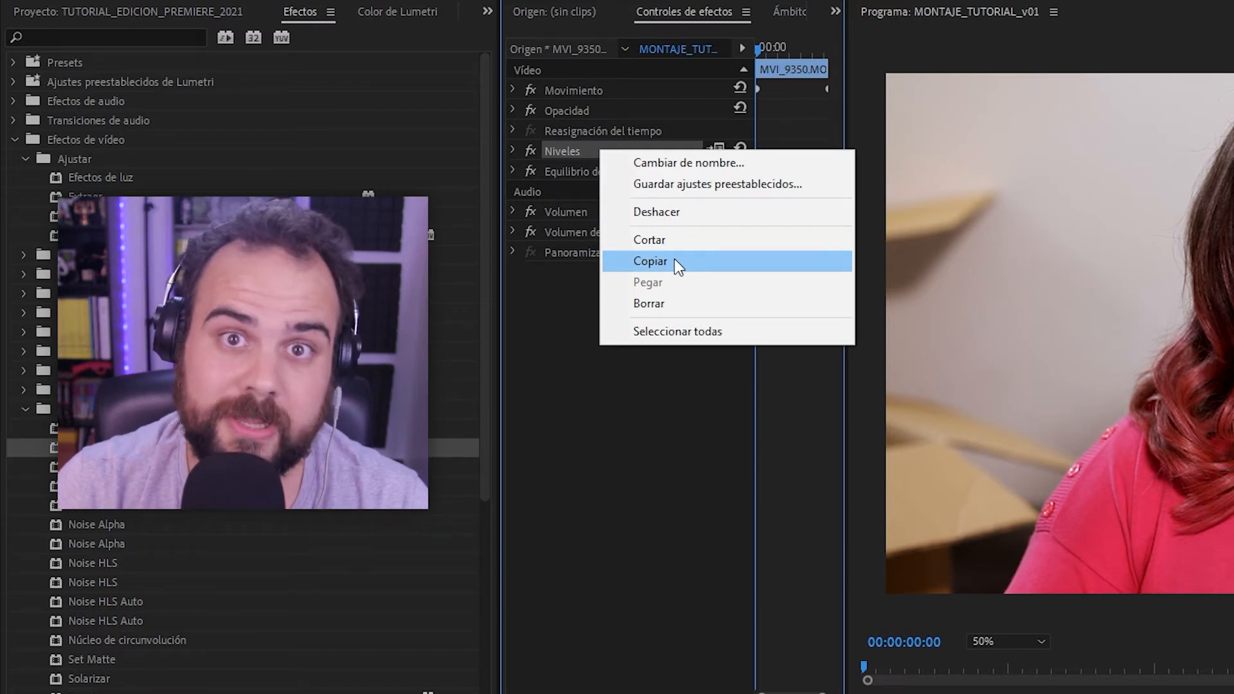
{"action": "left_click", "coordinate": [556, 150]}
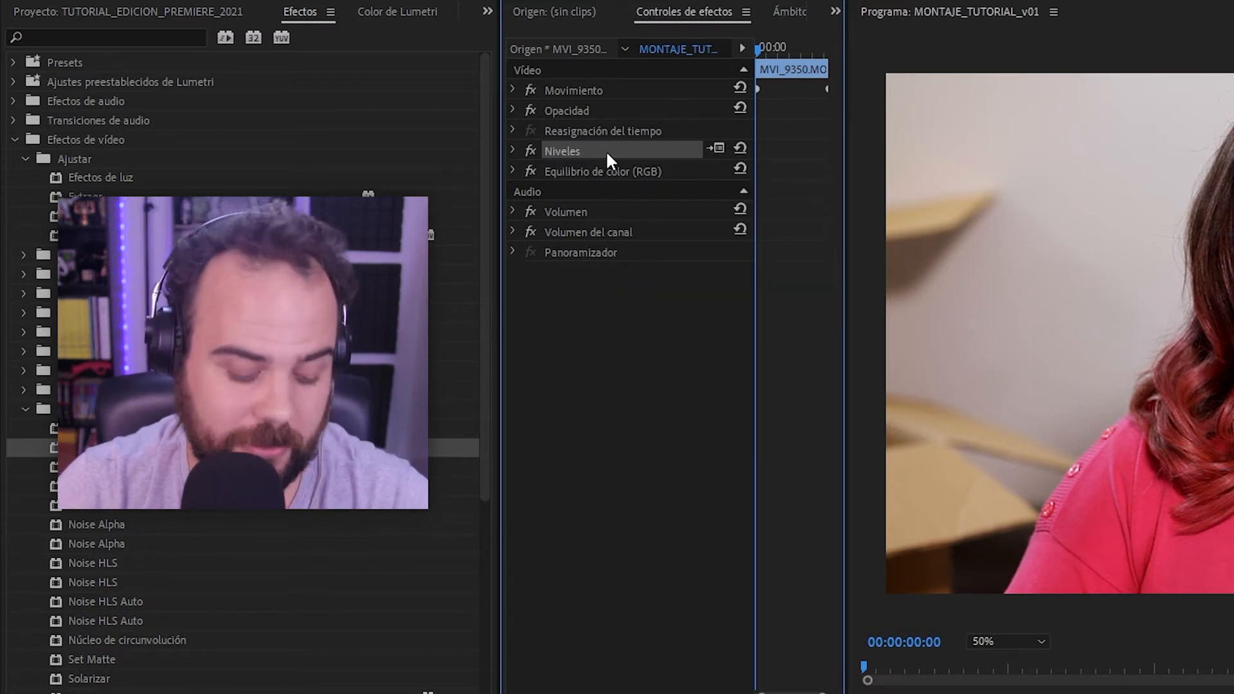
{"action": "left_click", "coordinate": [665, 308]}
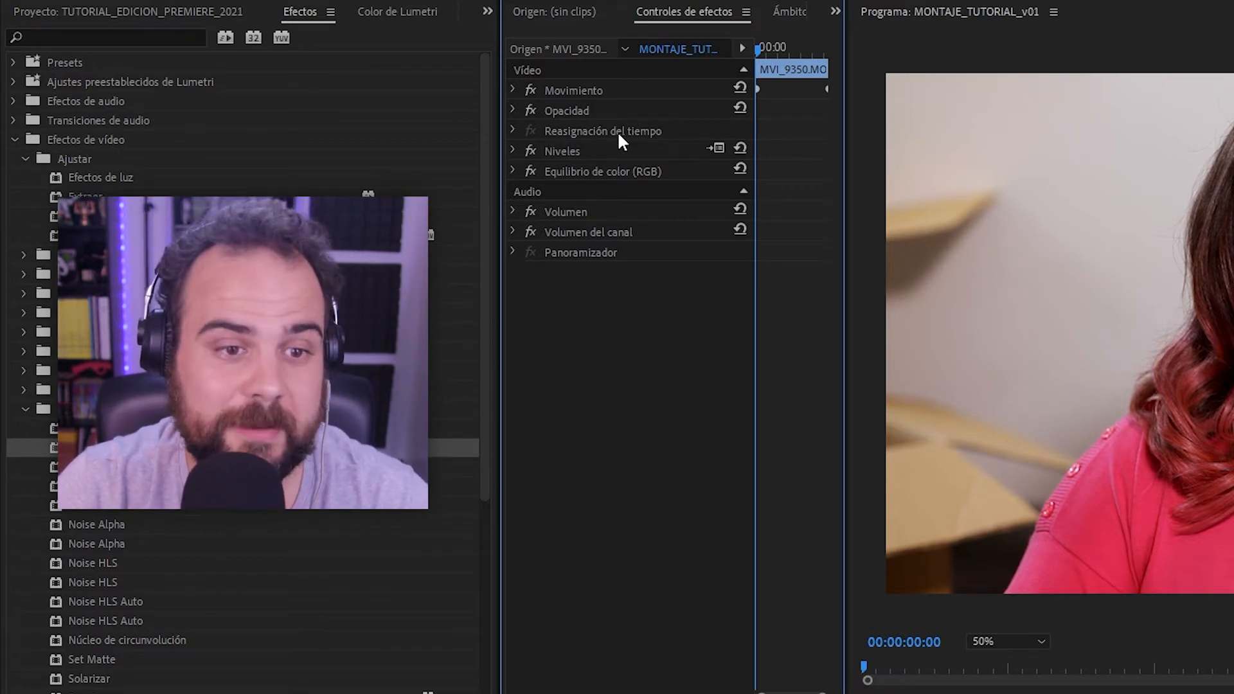
Copy only the Niveles and Equilibrio de color (RGB) effects of the first clip, leaving Movimiento and Opacidad out
{"action": "left_click", "coordinate": [626, 150]}
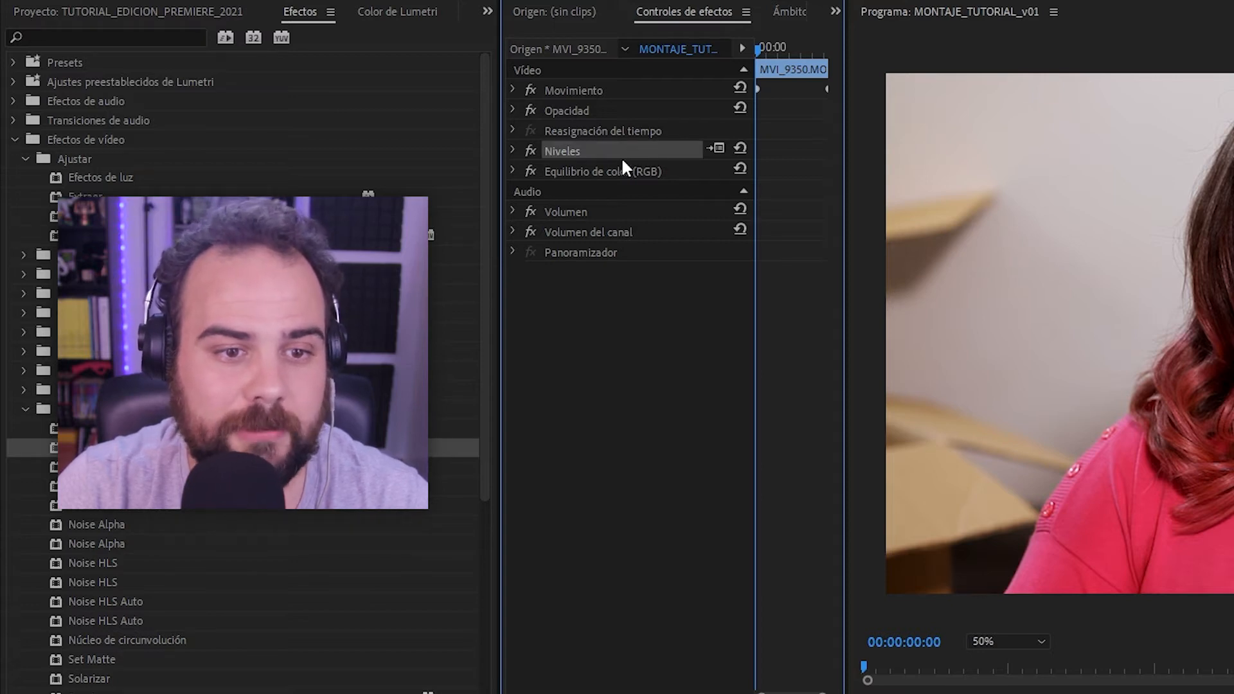
{"action": "left_click", "coordinate": [618, 169], "text": "ctrl"}
{"action": "left_click", "coordinate": [603, 114], "text": "ctrl"}
{"action": "left_click", "coordinate": [599, 90], "text": "ctrl"}
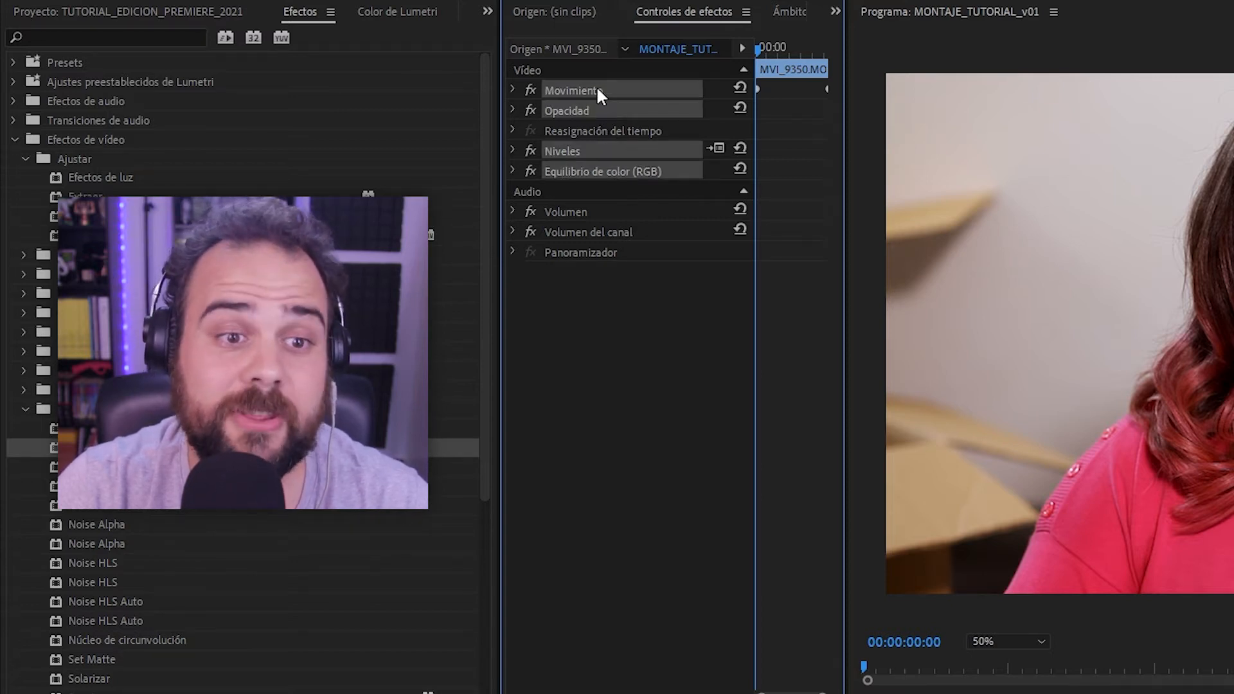
{"action": "left_click", "coordinate": [659, 113], "text": "ctrl"}
{"action": "left_click", "coordinate": [646, 91], "text": "ctrl"}
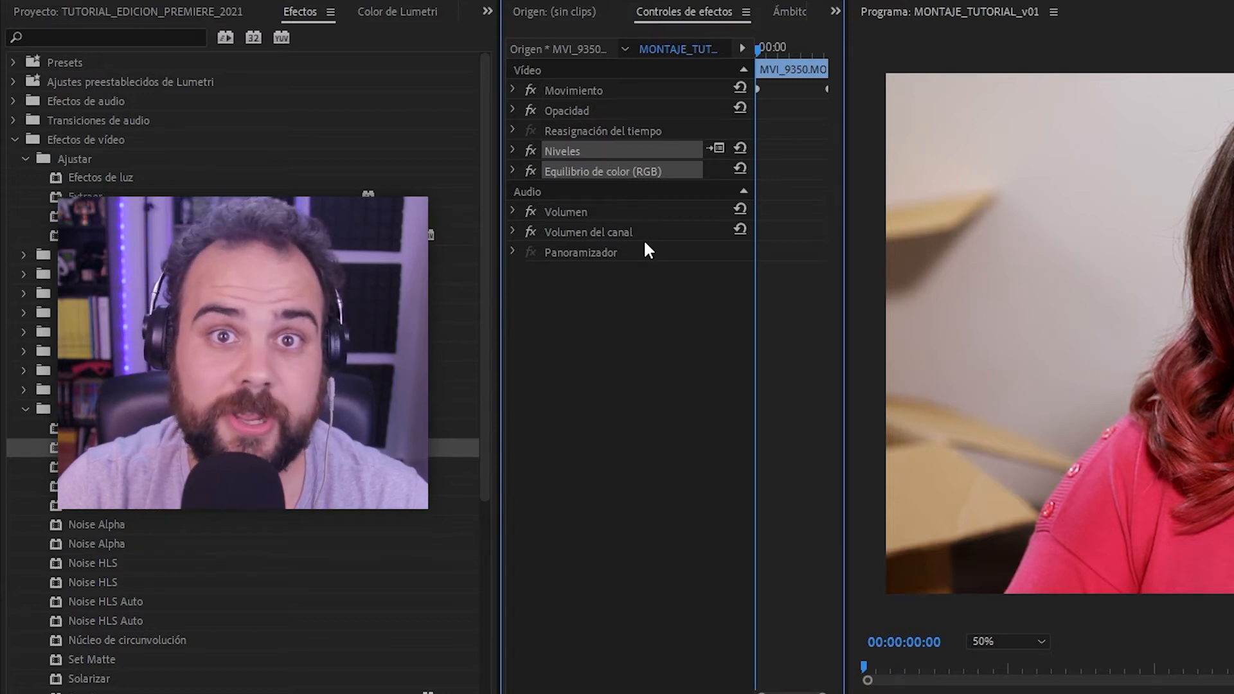
{"action": "right_click", "coordinate": [669, 169]}
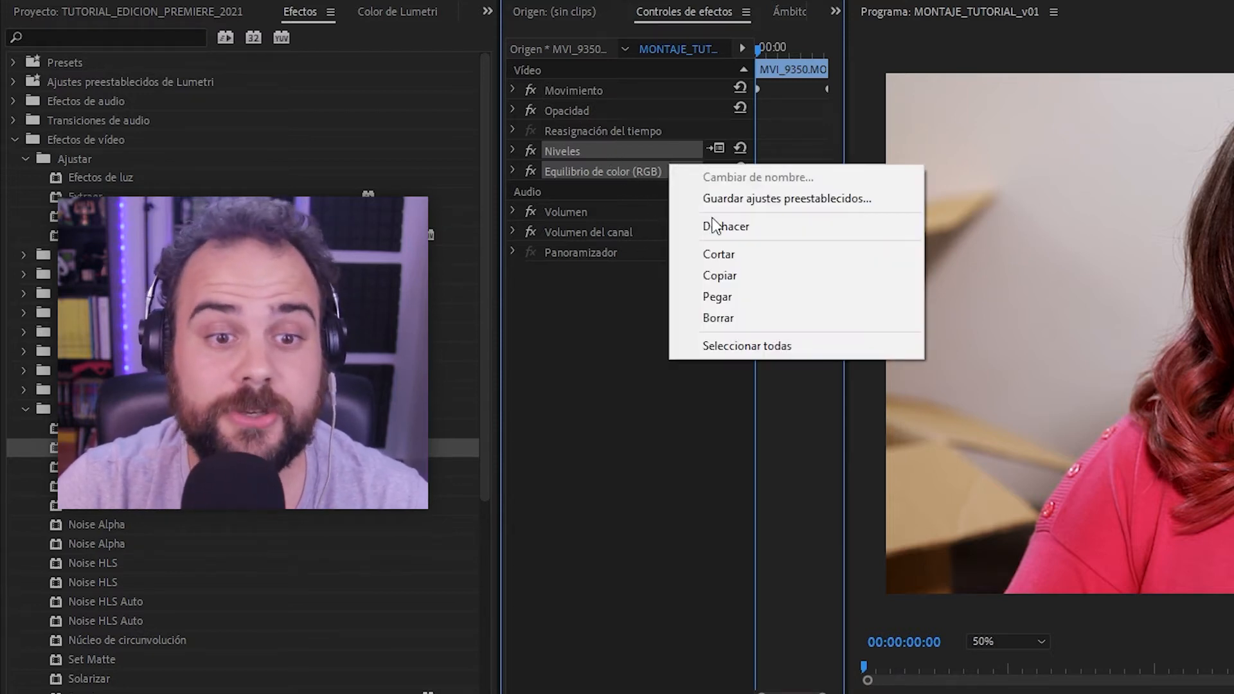
{"action": "left_click", "coordinate": [748, 282]}
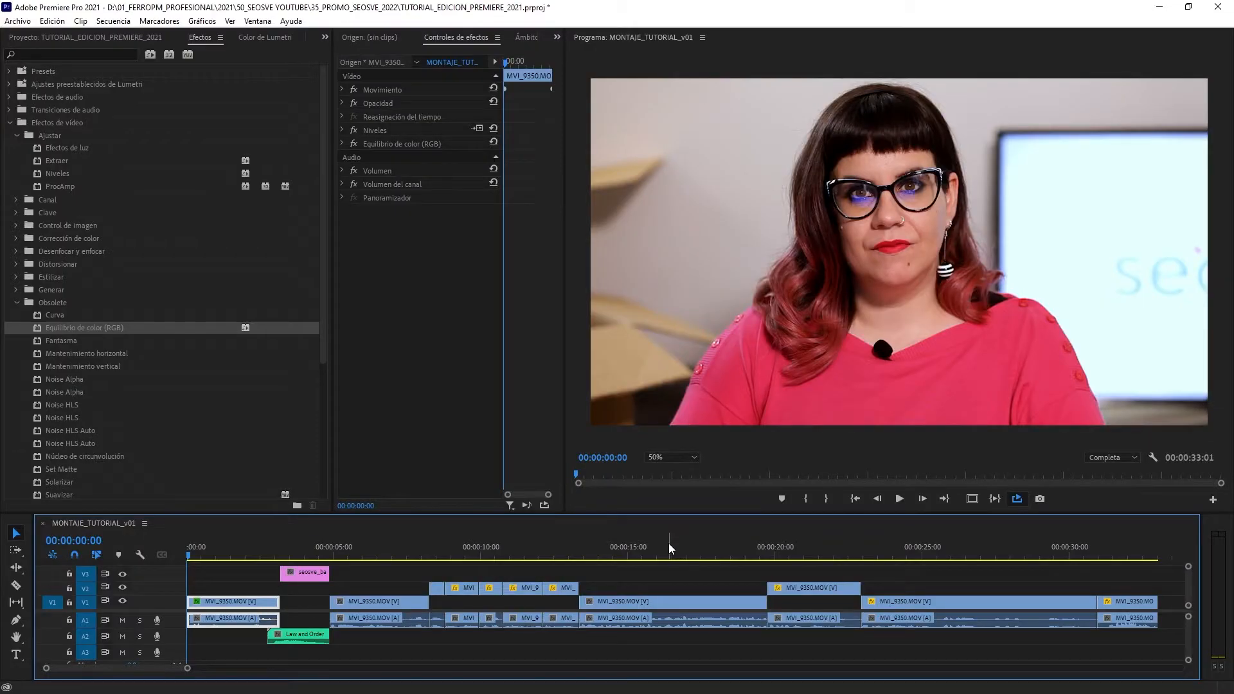
Paste the copied effects onto the V1 MVI_9350.MOV clip at 00:00:15:12 and select both pasted effects
{"action": "left_click", "coordinate": [650, 601]}
{"action": "left_click", "coordinate": [642, 550]}
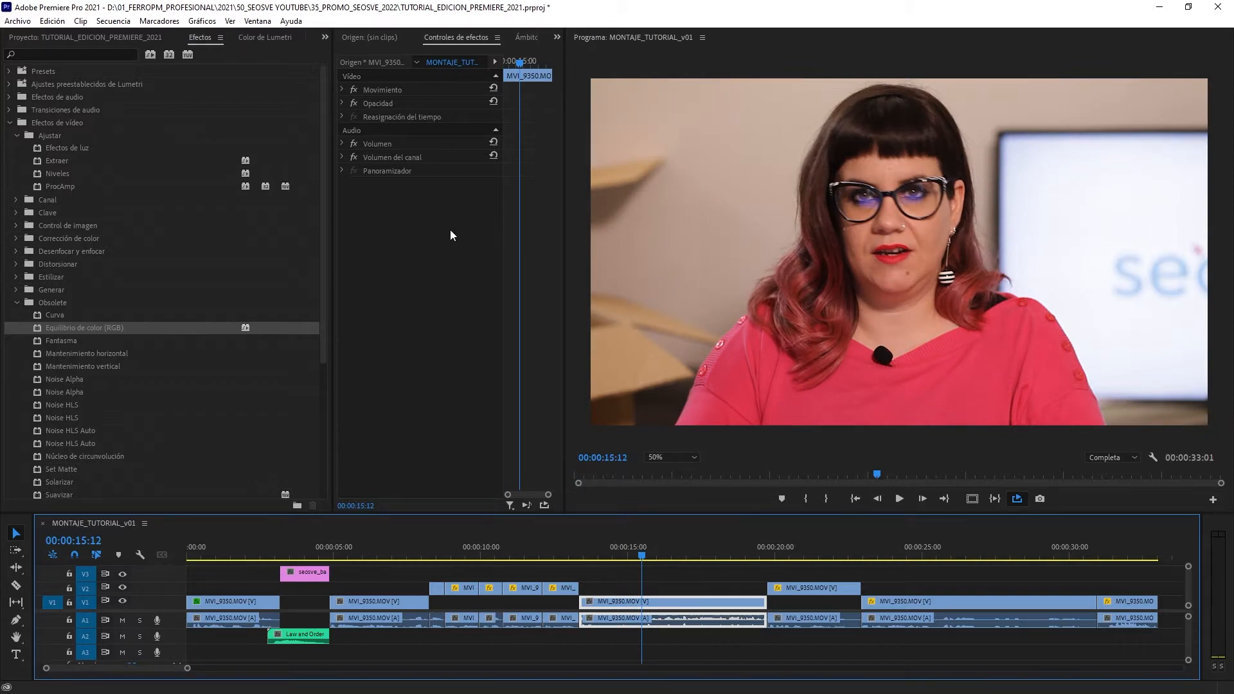
{"action": "right_click", "coordinate": [422, 206]}
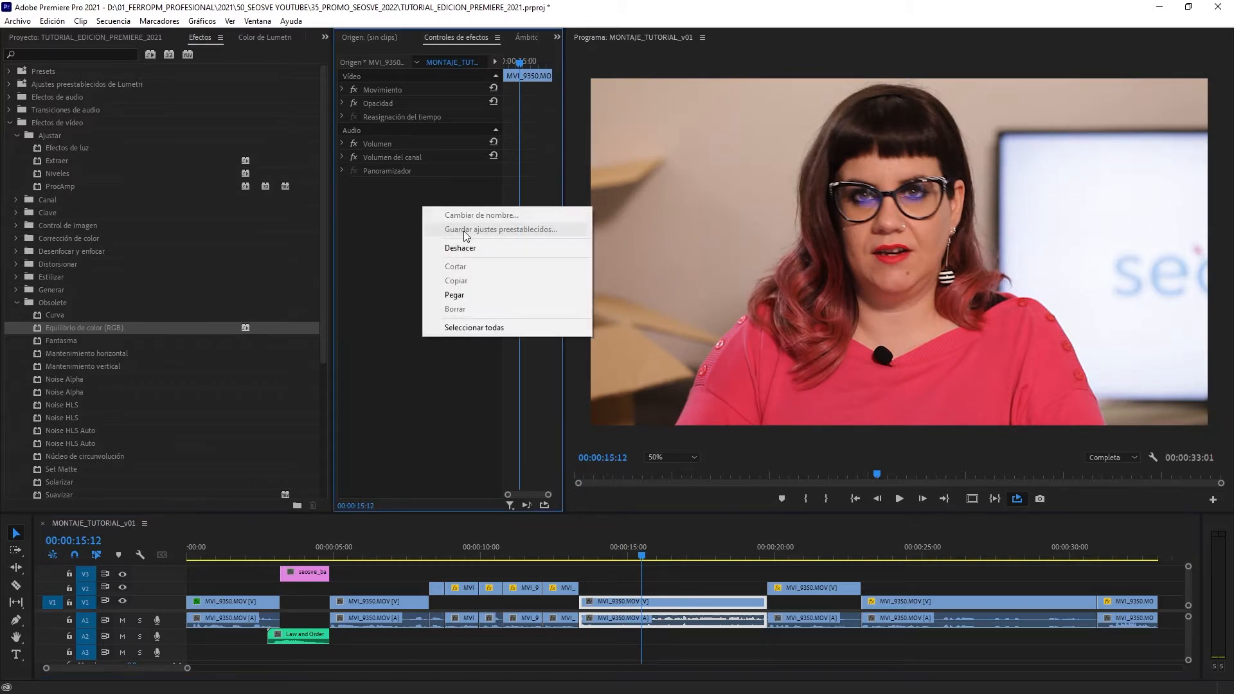
{"action": "left_click", "coordinate": [484, 293]}
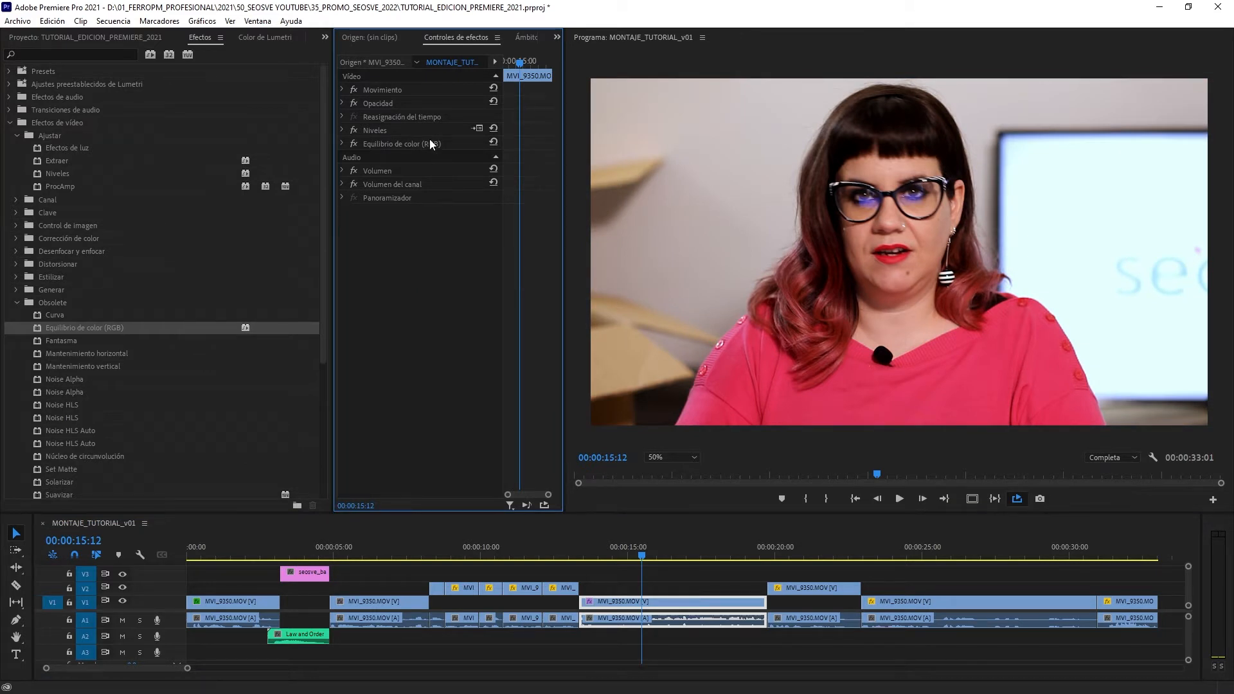
{"action": "left_click", "coordinate": [410, 128]}
{"action": "left_click", "coordinate": [438, 144], "text": "shift"}
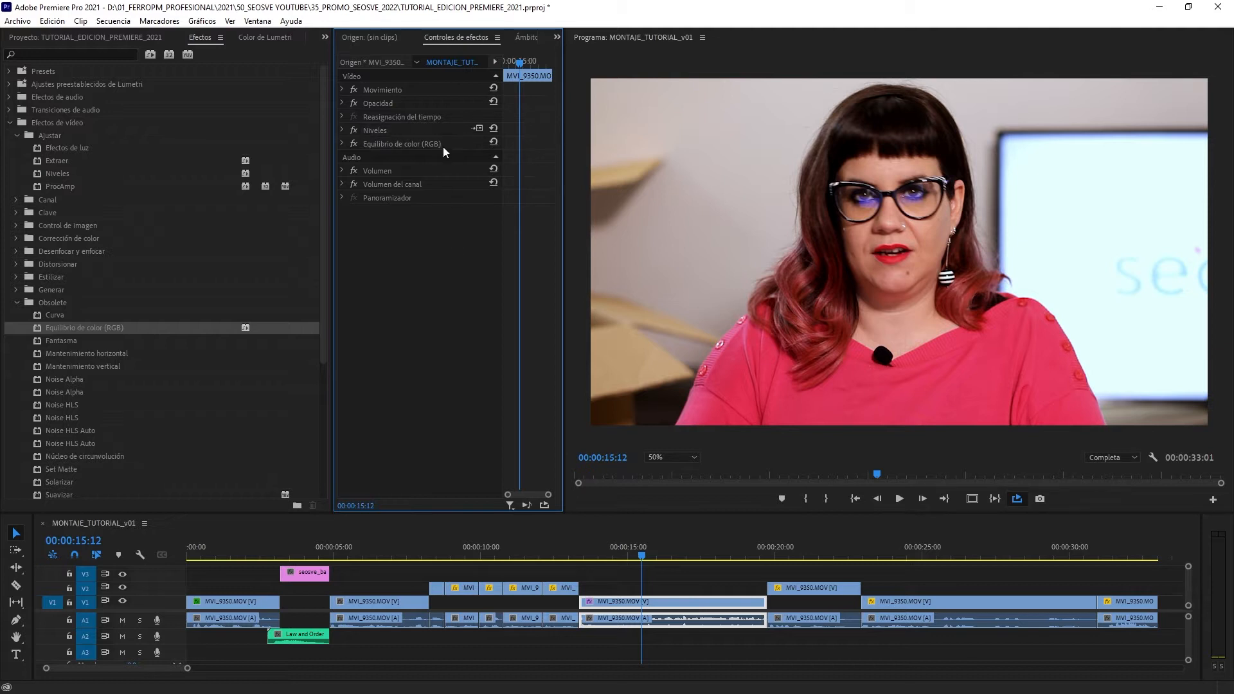
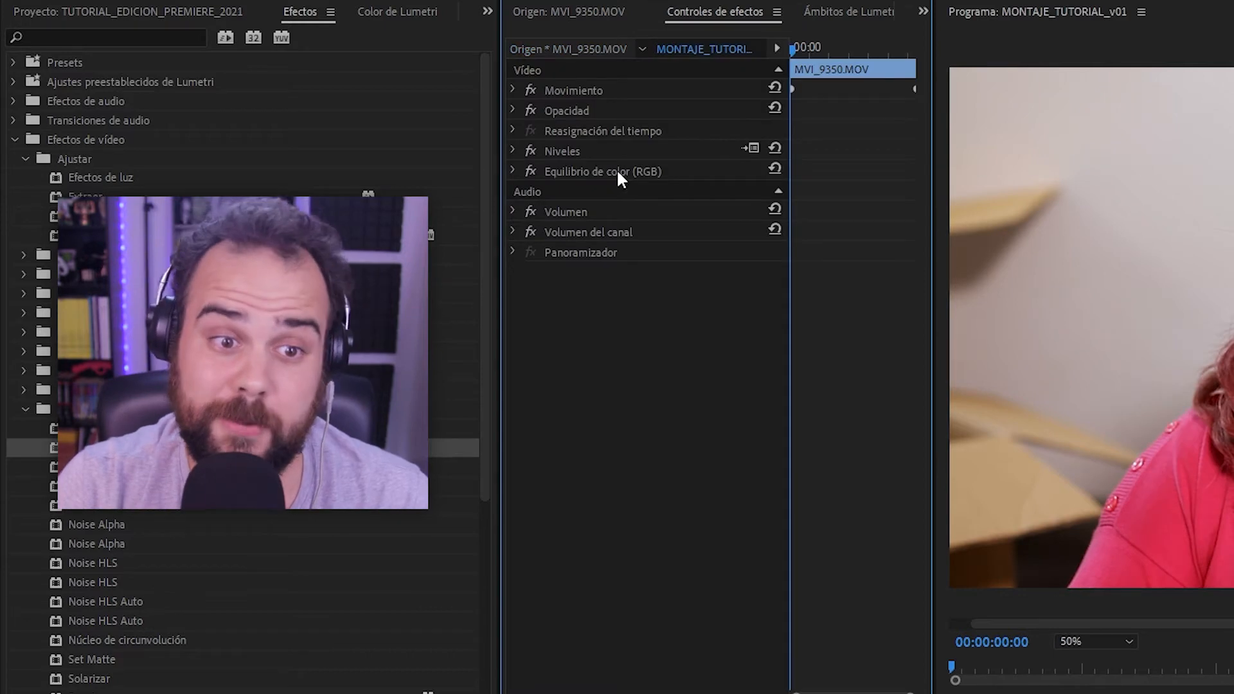
Cut Niveles and Equilibrio de color (RGB) from the first sequence clip and paste them onto its source clip MVI_9350.MOV
{"action": "left_click", "coordinate": [580, 149]}
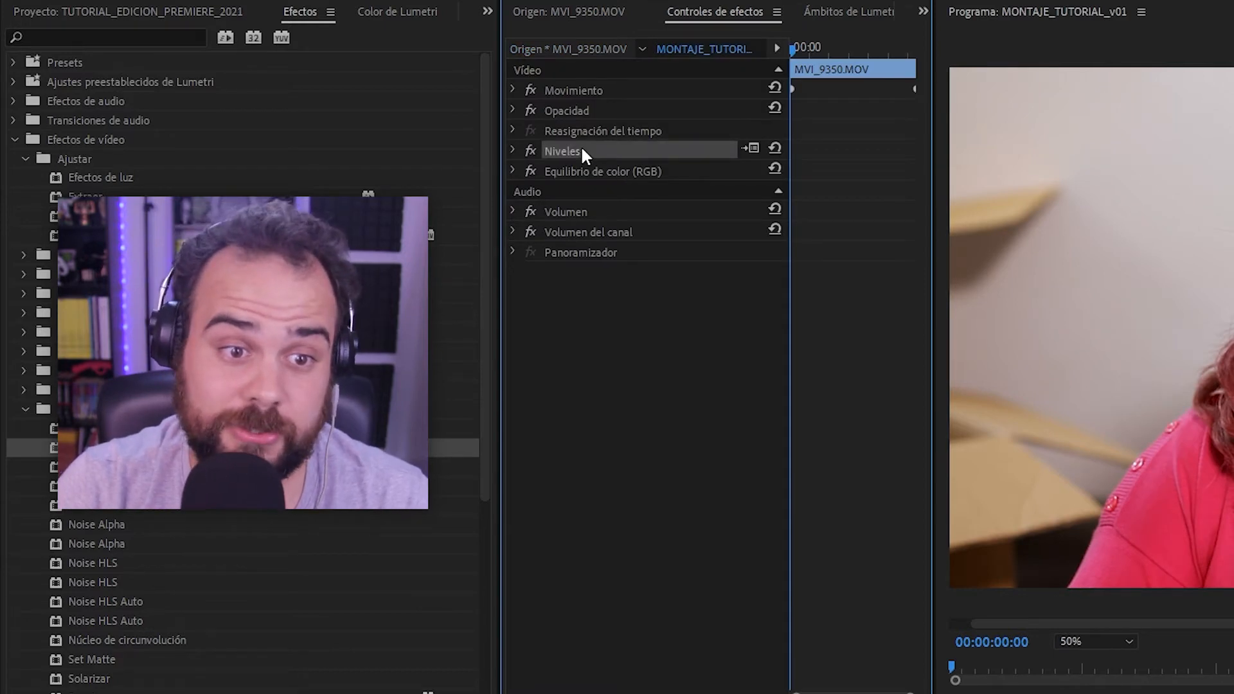
{"action": "left_click", "coordinate": [607, 169], "text": "ctrl"}
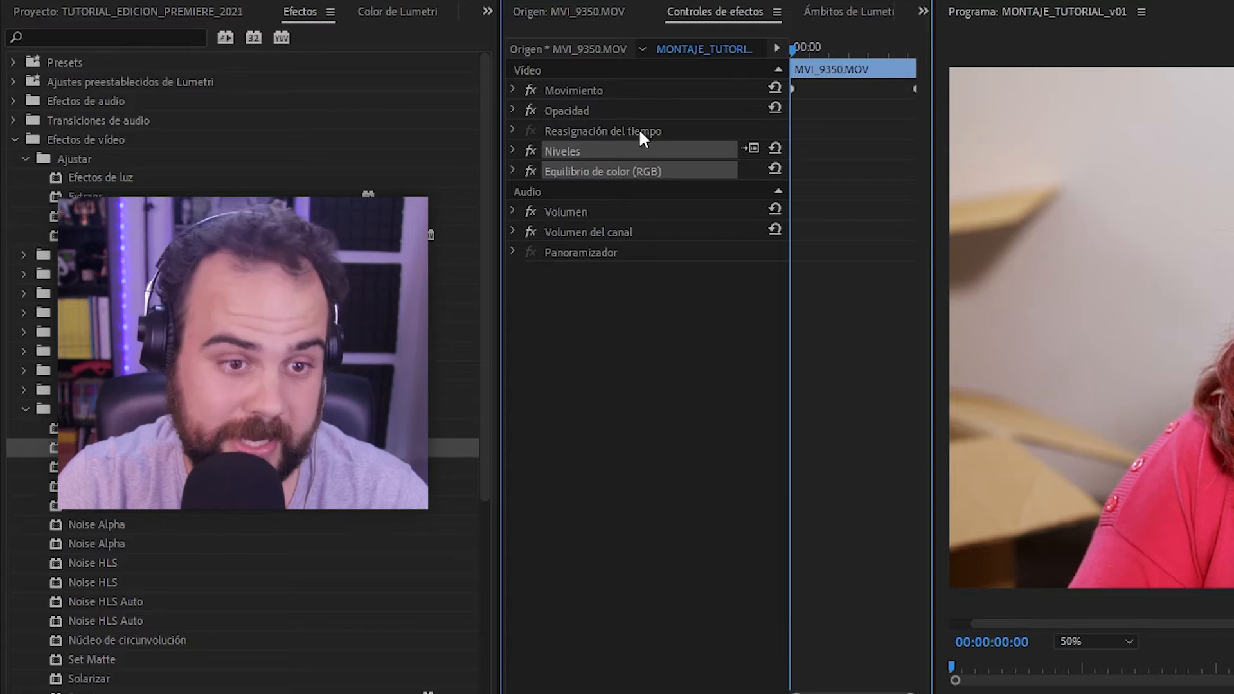
{"action": "right_click", "coordinate": [650, 150]}
{"action": "left_click", "coordinate": [684, 242]}
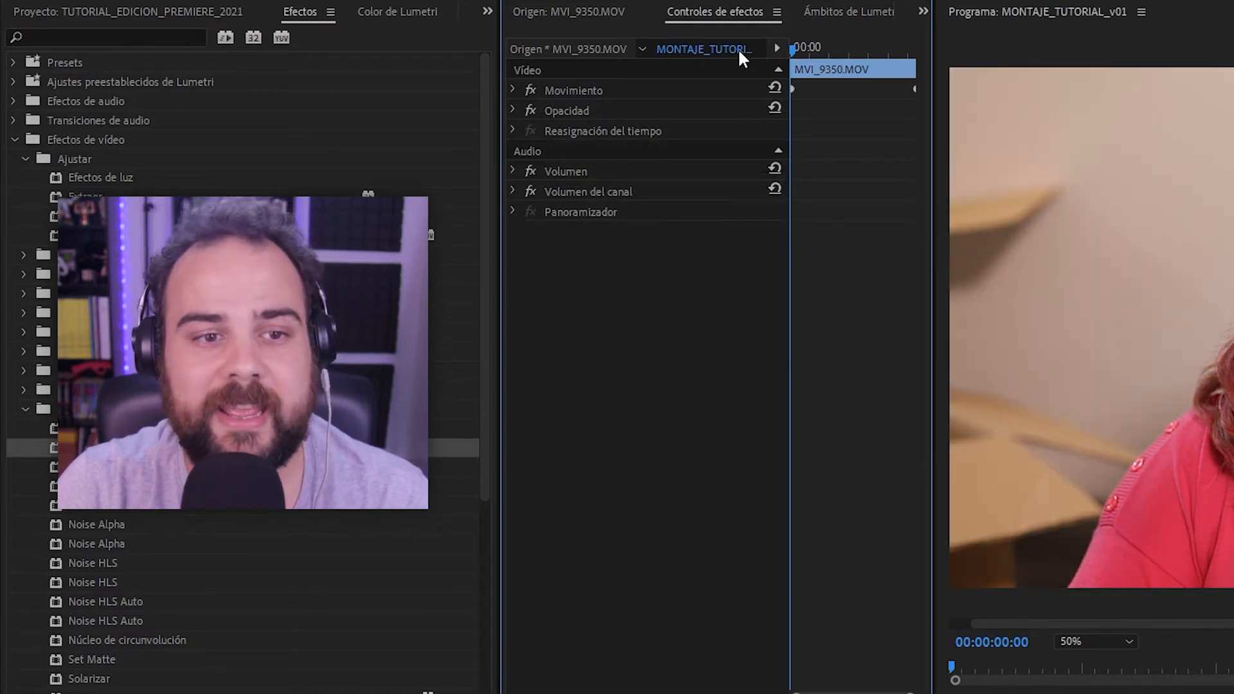
{"action": "left_click", "coordinate": [573, 48]}
{"action": "right_click", "coordinate": [589, 118]}
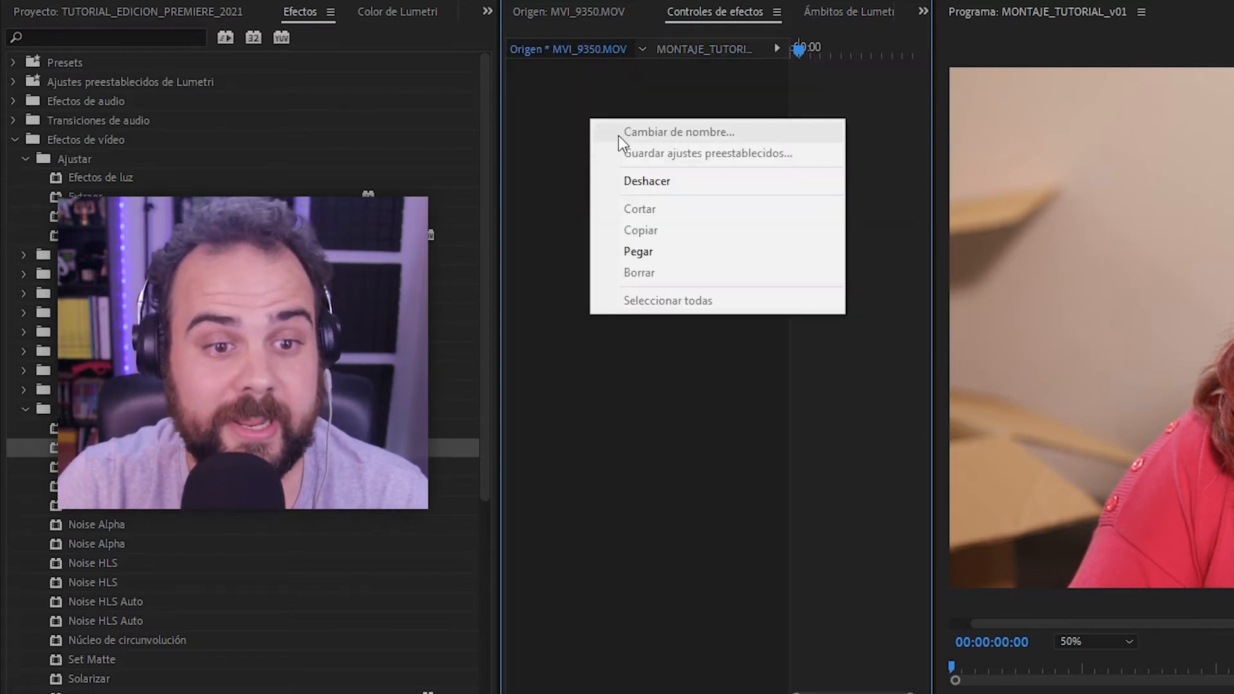
{"action": "left_click", "coordinate": [683, 253]}
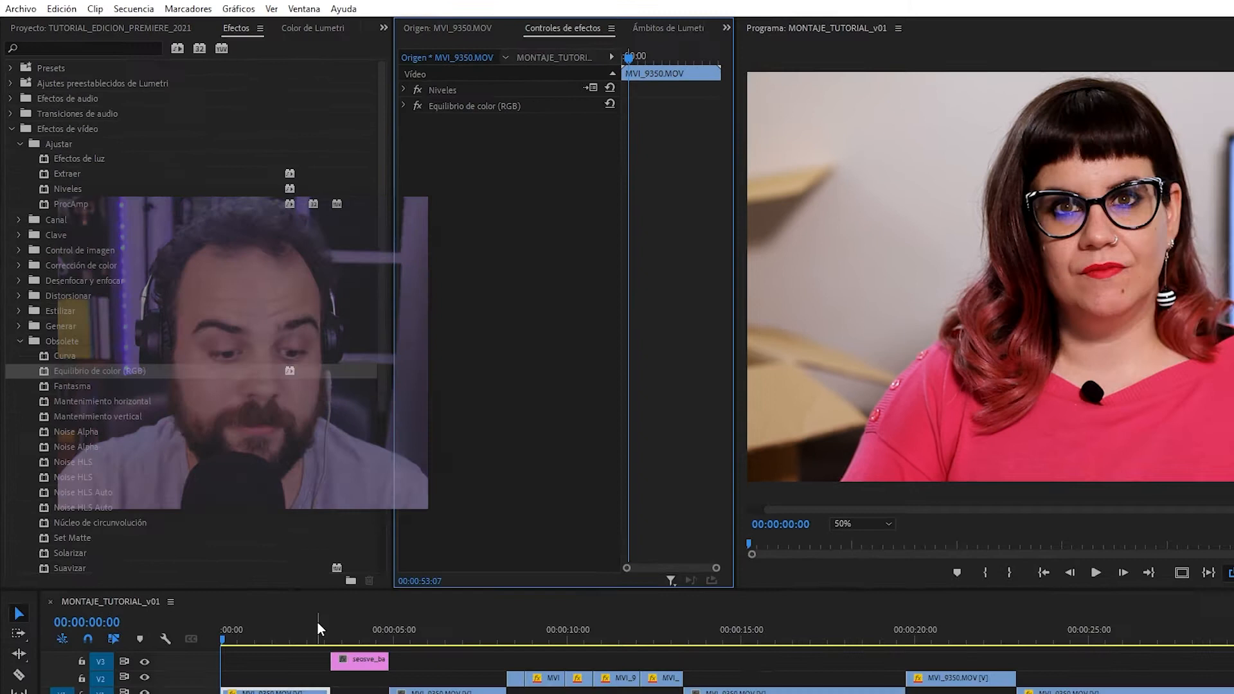
Review the image at several points of the MONTAJE_TUTORIAL_v01 sequence to examine the source effects on the other clips
{"action": "left_click_drag", "start_coordinate": [364, 628], "coordinate": [429, 635]}
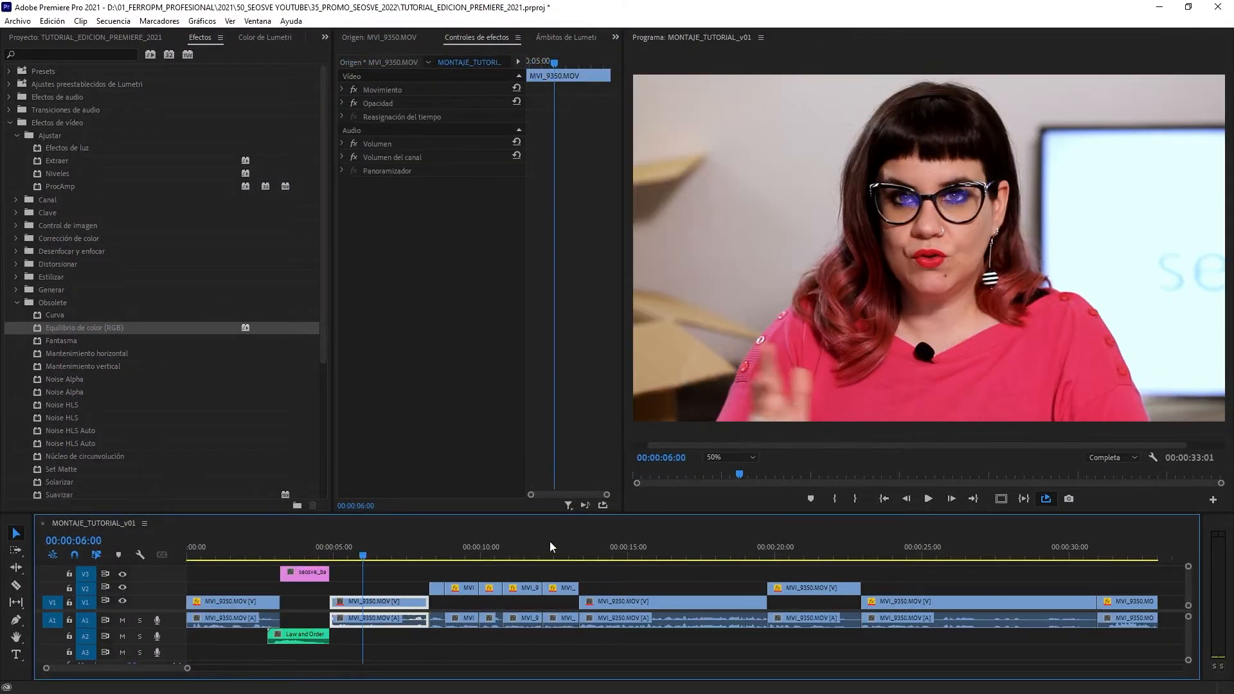
{"action": "left_click", "coordinate": [614, 545]}
{"action": "left_click", "coordinate": [891, 545]}
{"action": "left_click", "coordinate": [1135, 545]}
{"action": "left_click", "coordinate": [913, 539]}
{"action": "left_click", "coordinate": [781, 537]}
{"action": "left_click", "coordinate": [708, 536]}
{"action": "left_click", "coordinate": [550, 546]}
{"action": "left_click", "coordinate": [390, 548]}
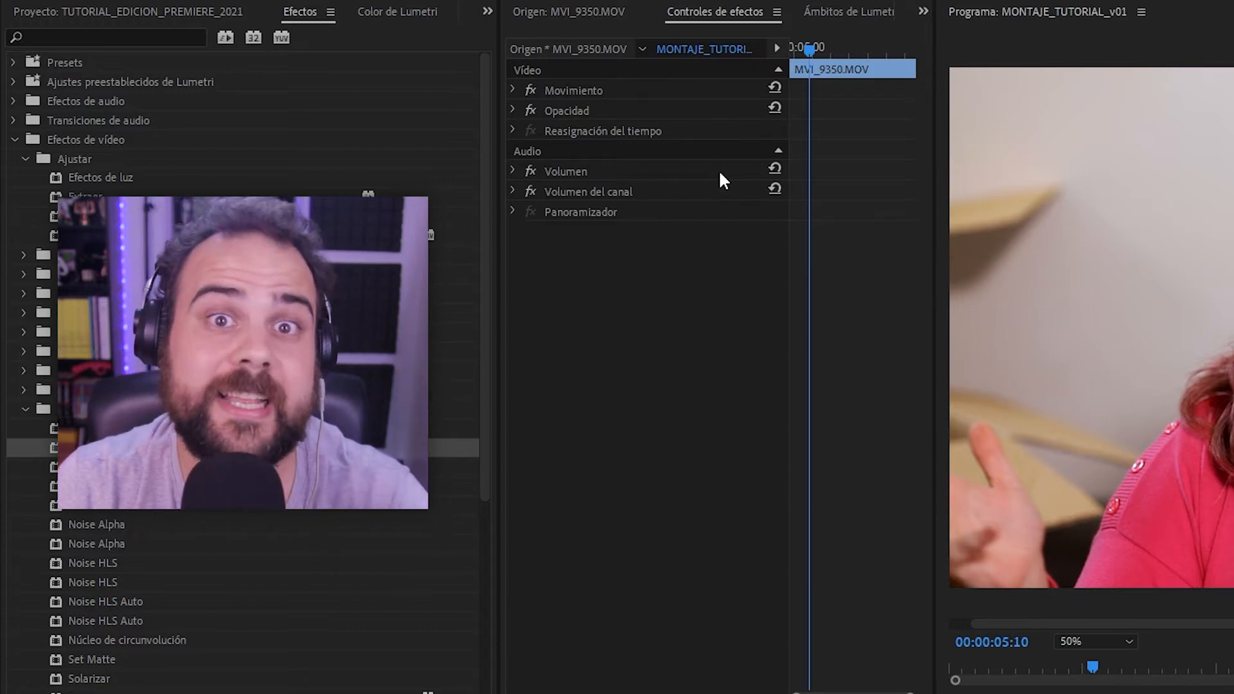
Compare the source-level and sequence-level effects of the second V1 clip, around 00:00:05:10 and 00:00:06:05
{"action": "left_click", "coordinate": [610, 48]}
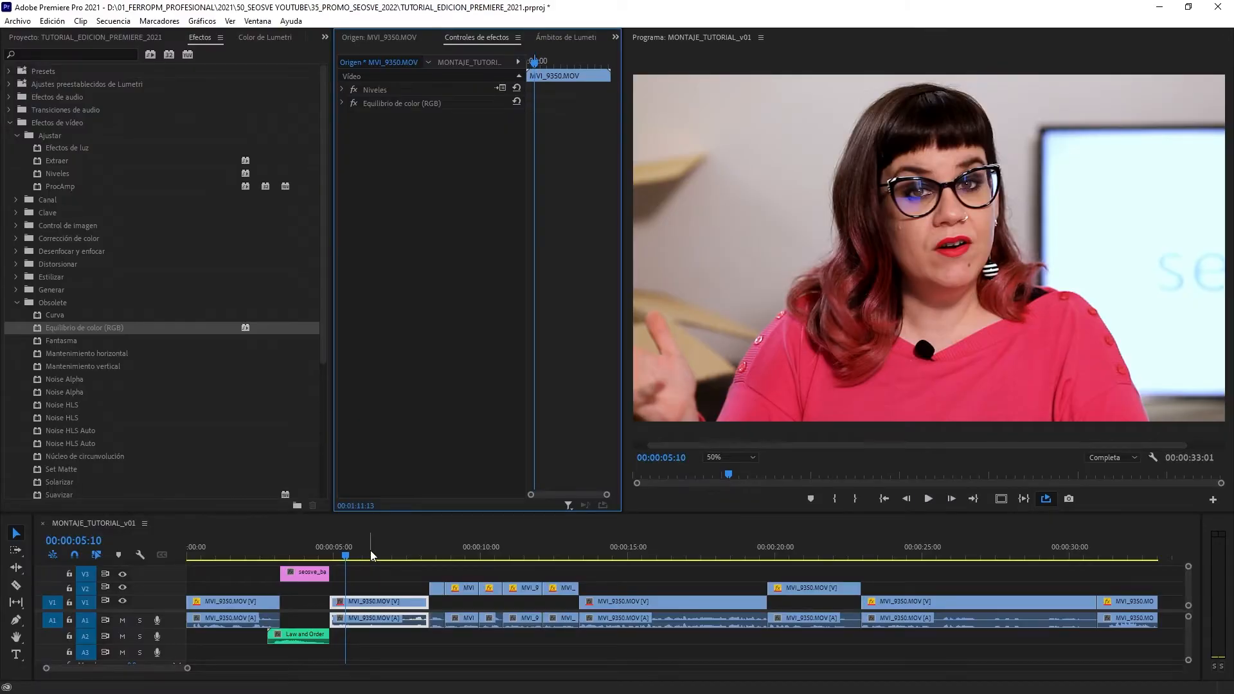
{"action": "left_click", "coordinate": [370, 553]}
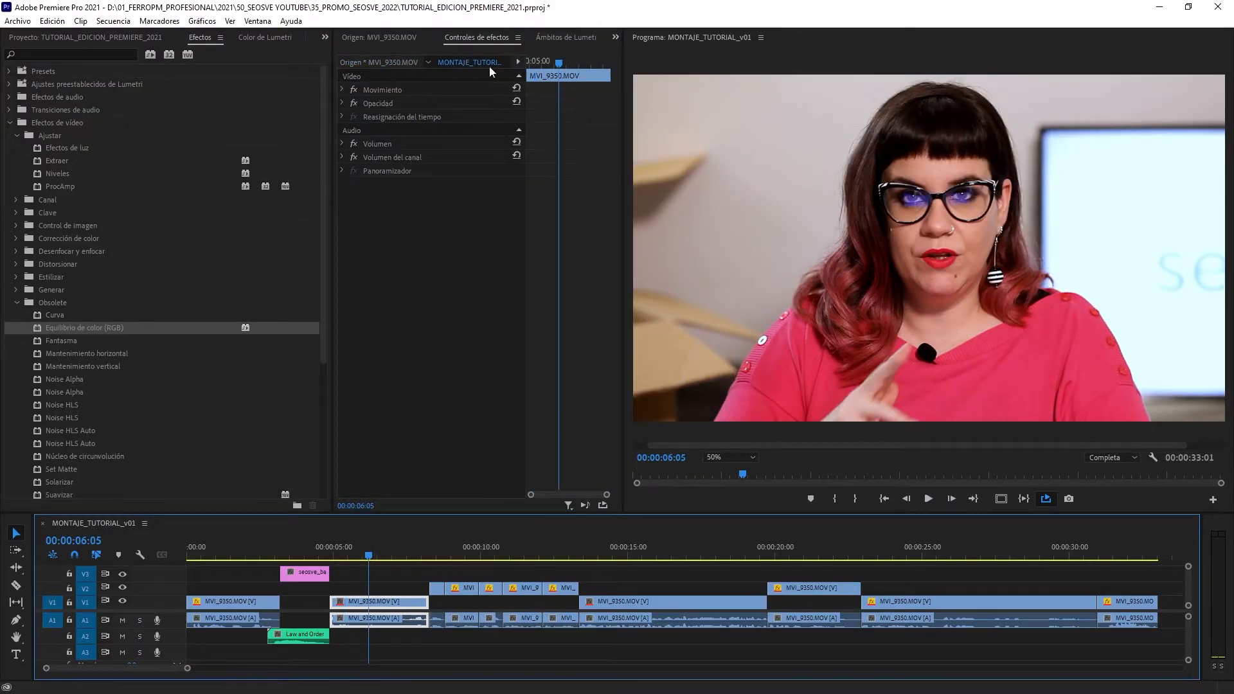
{"action": "left_click", "coordinate": [379, 62]}
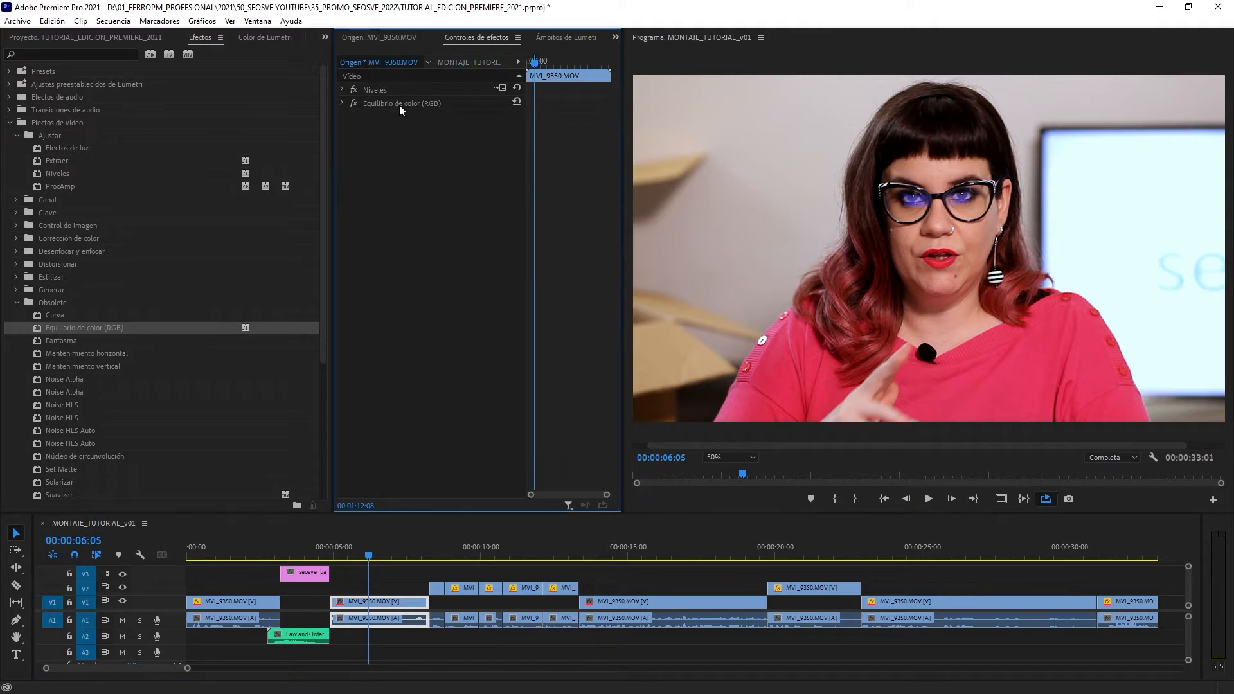
Examine the Movimiento settings of the V2 clip at 00:00:12:05 and check its source effects against its sequence effects
{"action": "left_click", "coordinate": [546, 551]}
{"action": "left_click", "coordinate": [558, 595]}
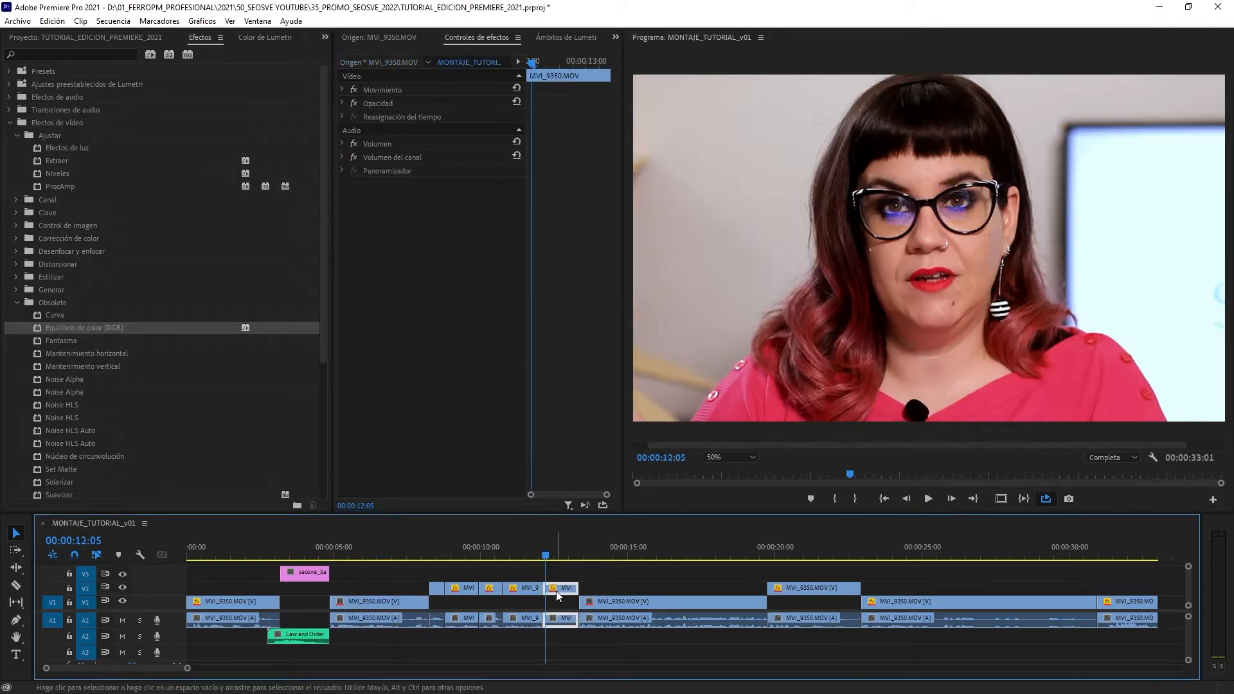
{"action": "left_click", "coordinate": [343, 89]}
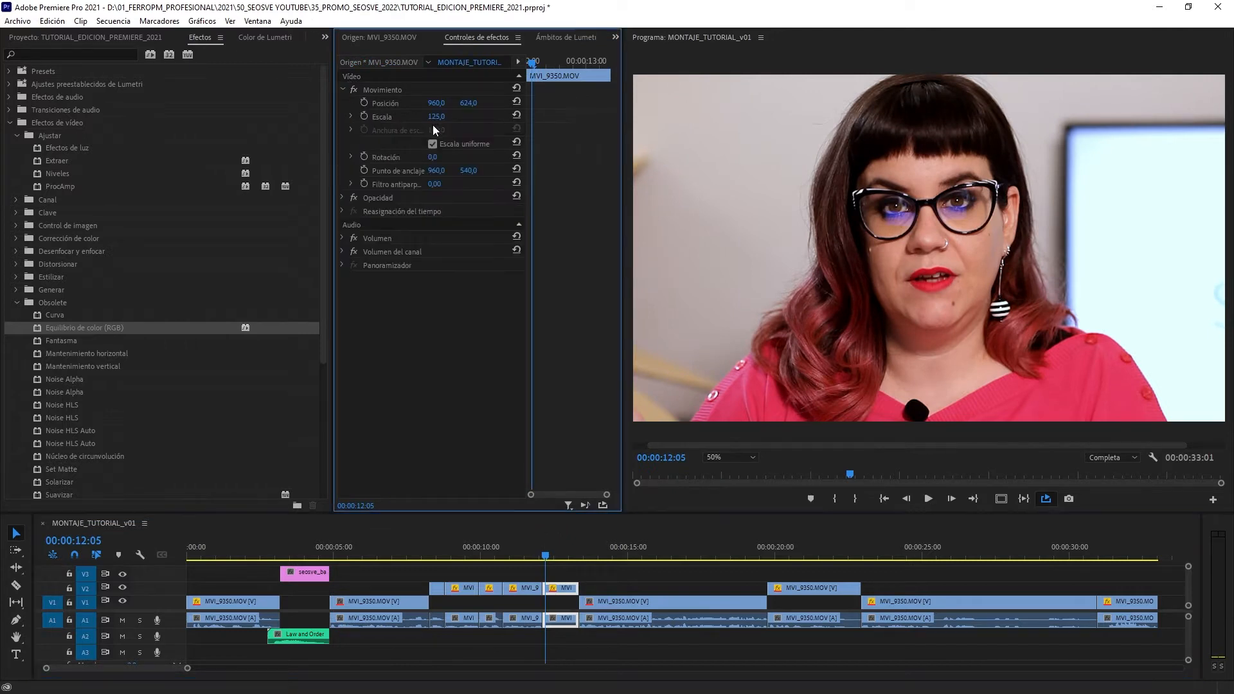
{"action": "left_click", "coordinate": [374, 63]}
{"action": "left_click", "coordinate": [453, 62]}
Show the source effects of the V1 clips at 00:00:07:03 and 00:00:01:08, and expand the Niveles settings on the latter
{"action": "left_click", "coordinate": [396, 554]}
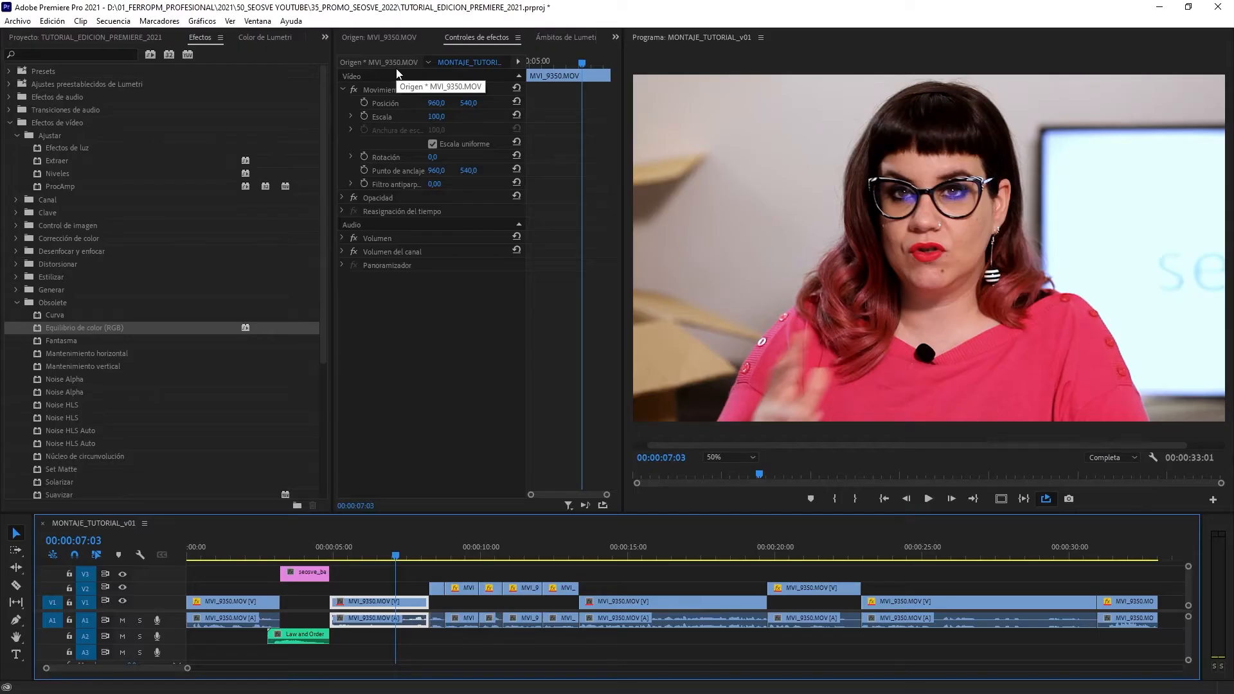
{"action": "left_click", "coordinate": [388, 60]}
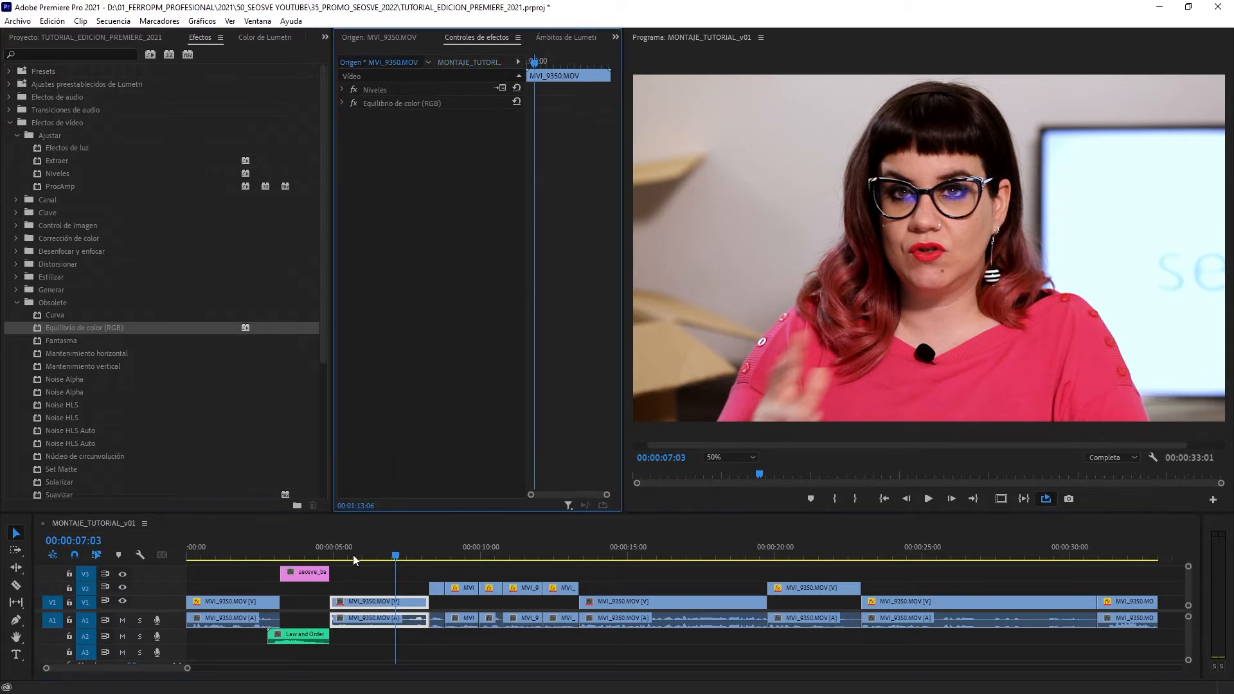
{"action": "left_click", "coordinate": [225, 554]}
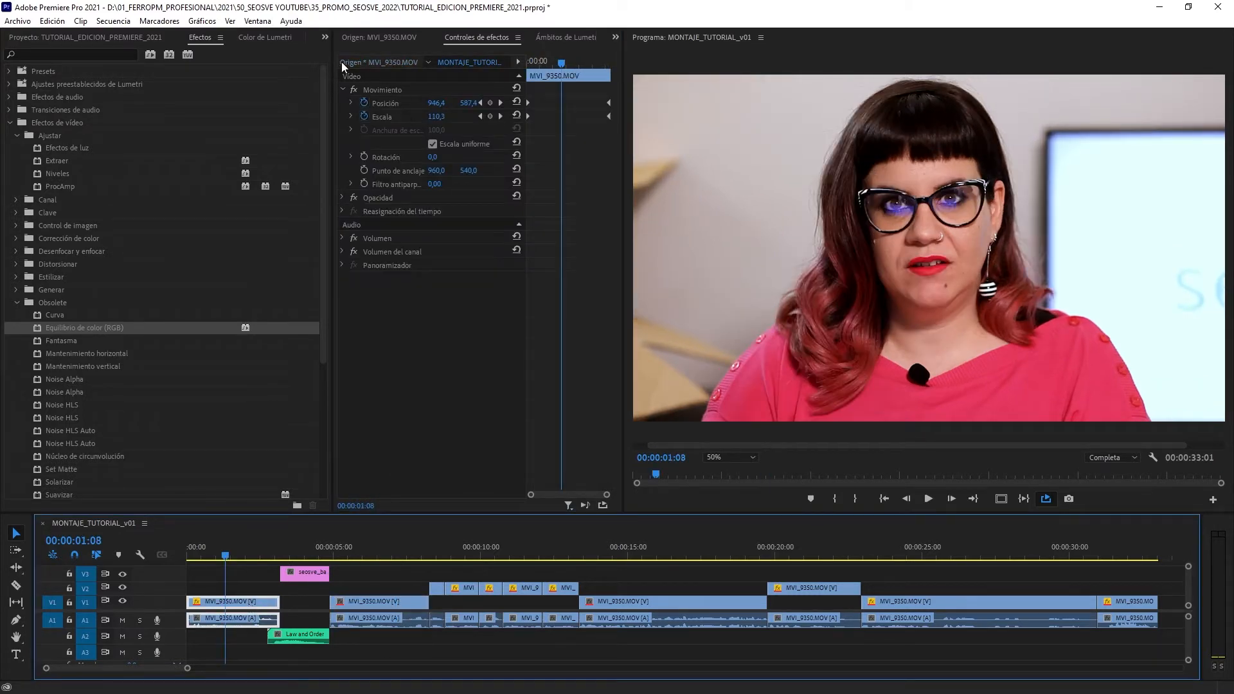
{"action": "left_click", "coordinate": [369, 62]}
{"action": "left_click", "coordinate": [341, 90]}
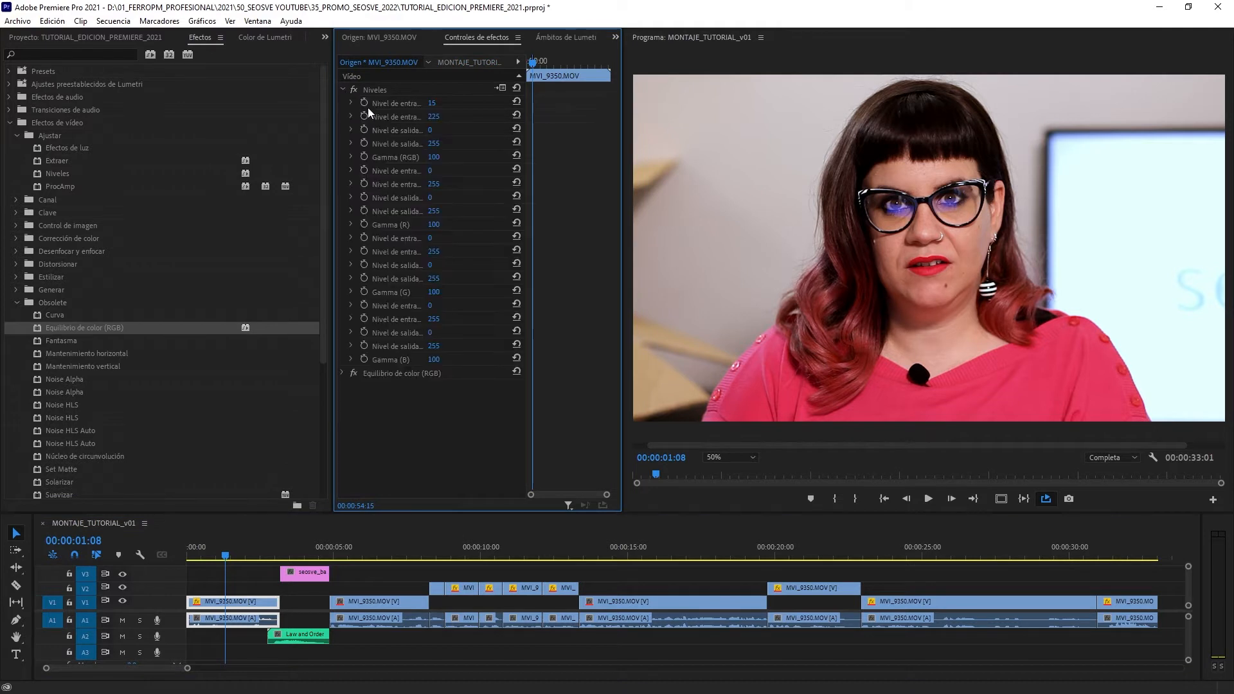
Review the image of MONTAJE_TUTORIAL_v01 from about 00:00:07:05 to its last clips to see how the source effects alter each one
{"action": "left_click", "coordinate": [397, 551]}
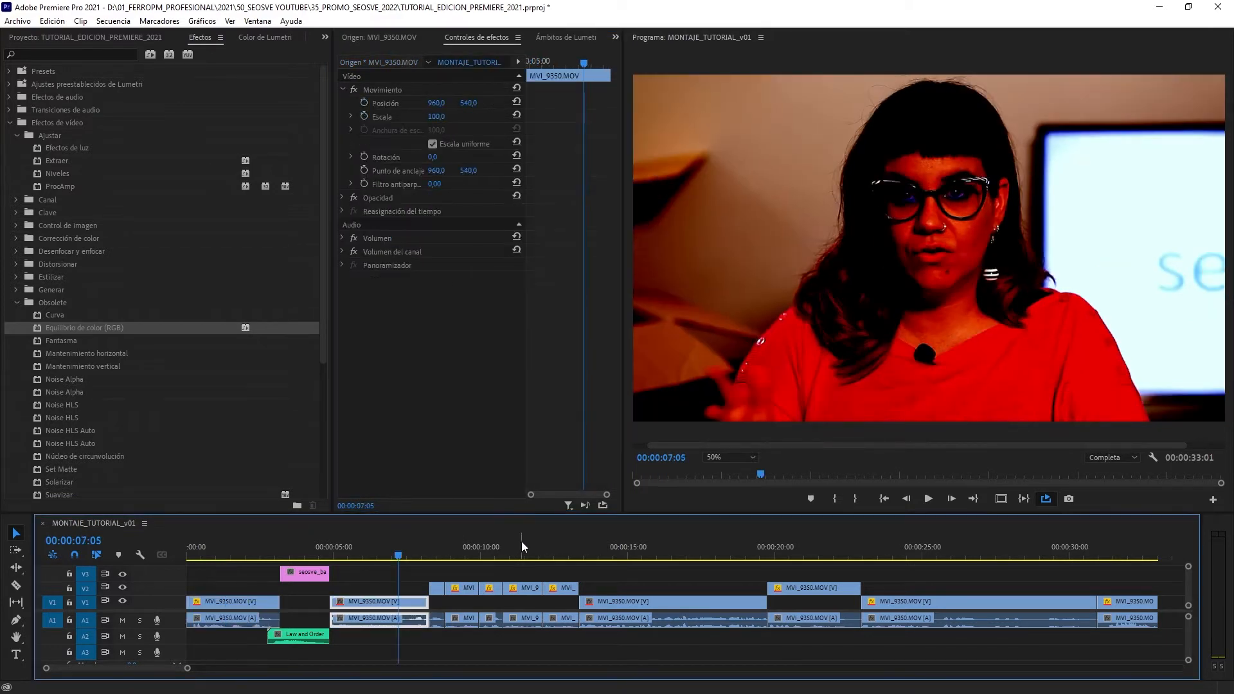
{"action": "left_click", "coordinate": [519, 544]}
{"action": "left_click", "coordinate": [628, 552]}
{"action": "left_click", "coordinate": [839, 553]}
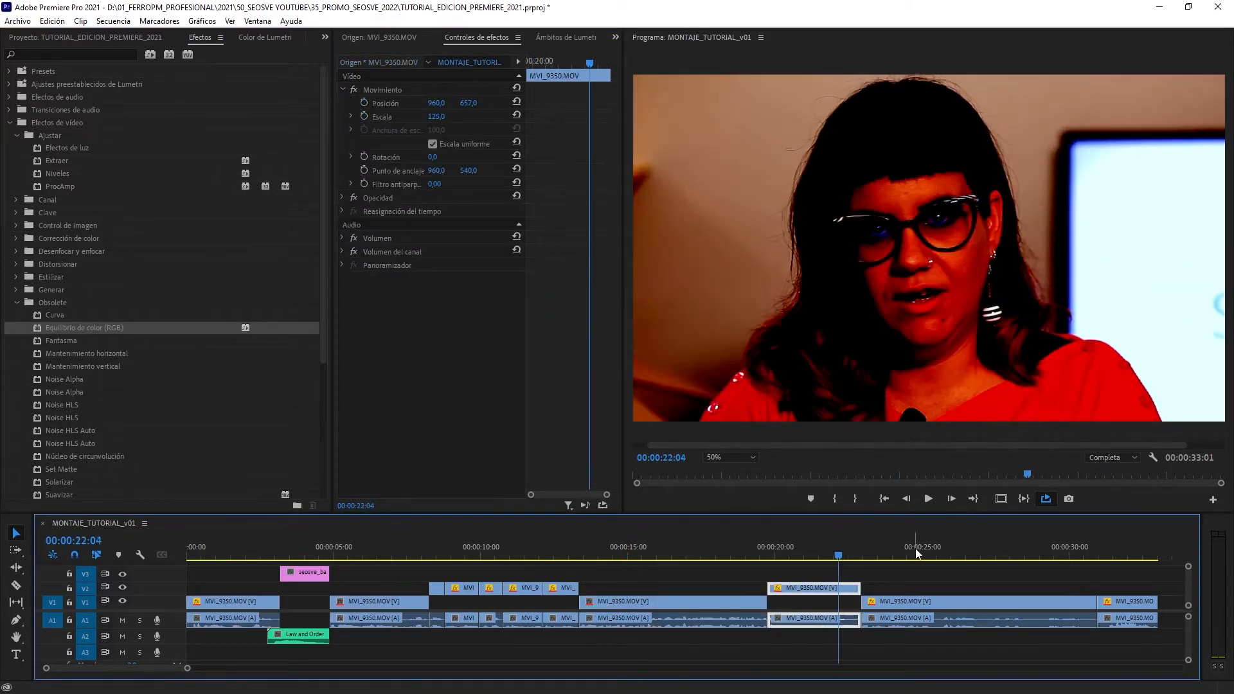
{"action": "left_click", "coordinate": [913, 554]}
{"action": "left_click", "coordinate": [1122, 554]}
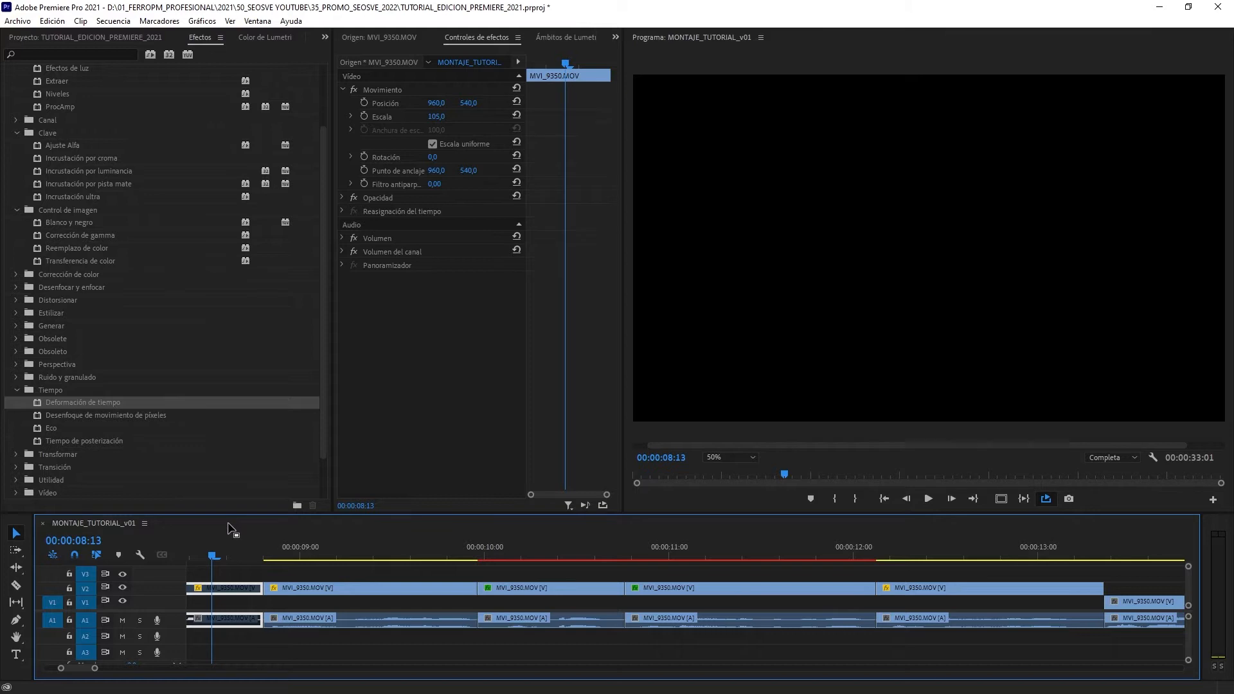
Enable the disabled V2 clip at 00:00:08:13
{"action": "left_click", "coordinate": [217, 608]}
{"action": "left_click", "coordinate": [228, 583]}
{"action": "right_click", "coordinate": [227, 583]}
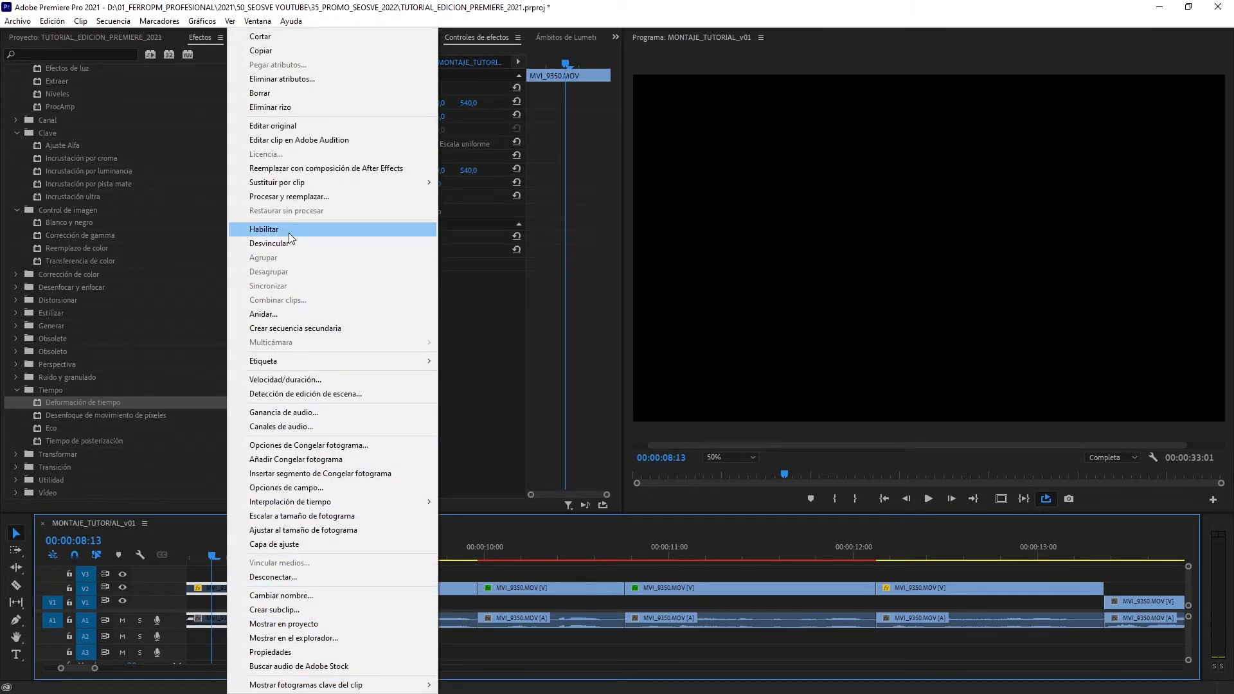
{"action": "left_click", "coordinate": [289, 234]}
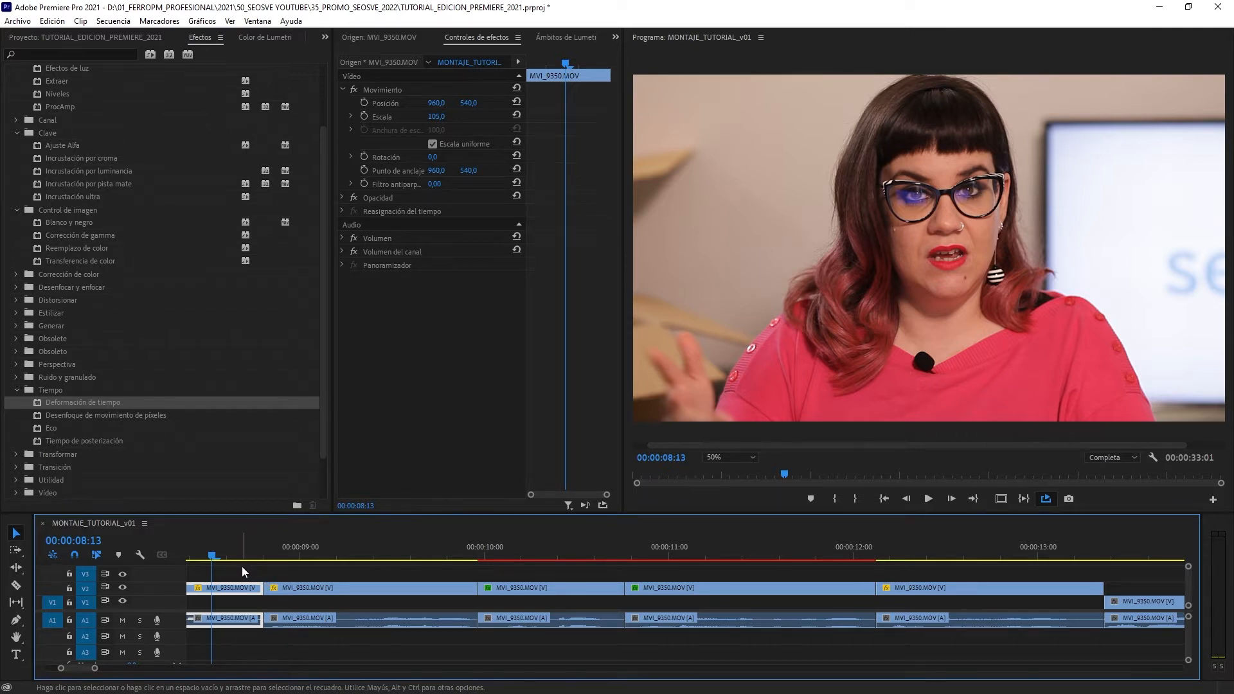
Mark in and out points at 00:00:10:19 and 00:00:12:03 around the V2 clip with Deformación de tiempo, and render that range
{"action": "left_click", "coordinate": [706, 543]}
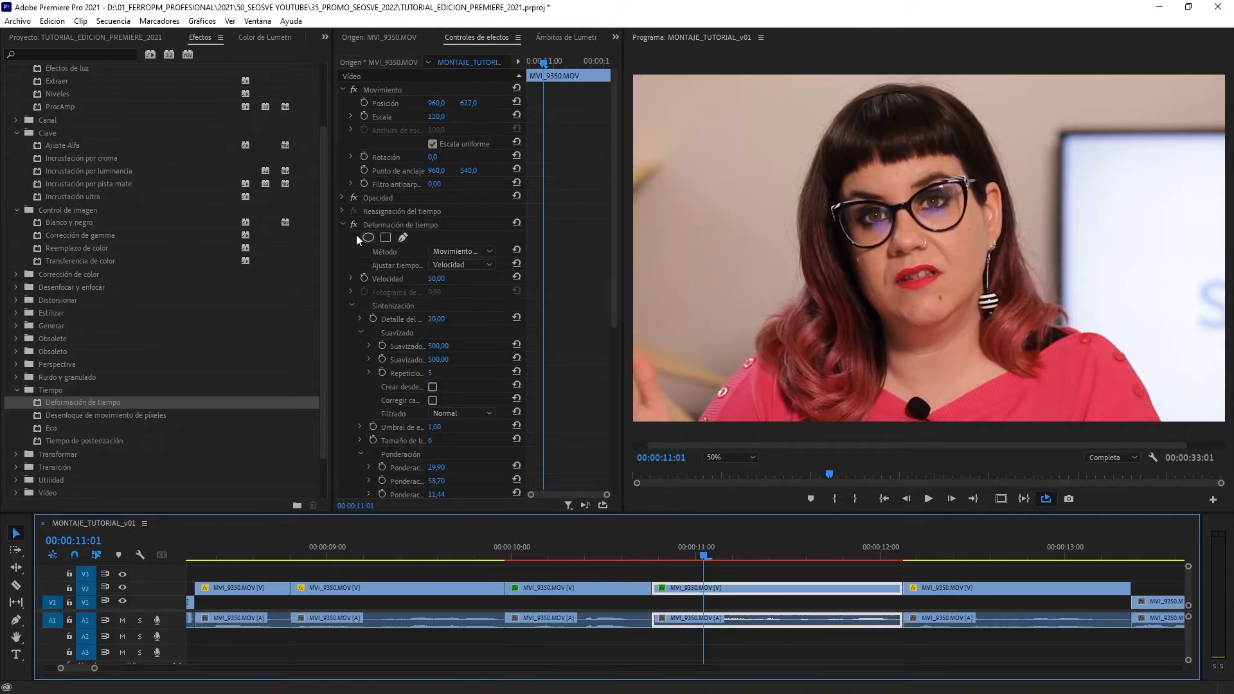
{"action": "left_click", "coordinate": [342, 224]}
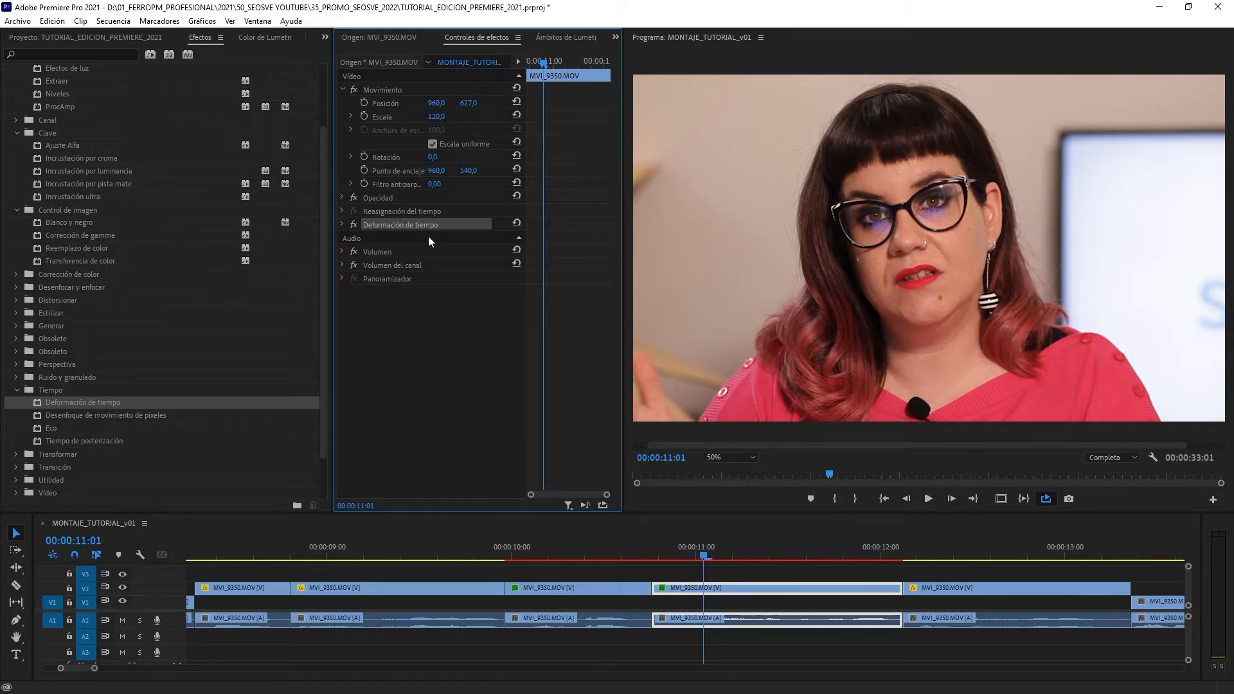
{"action": "left_click", "coordinate": [660, 542]}
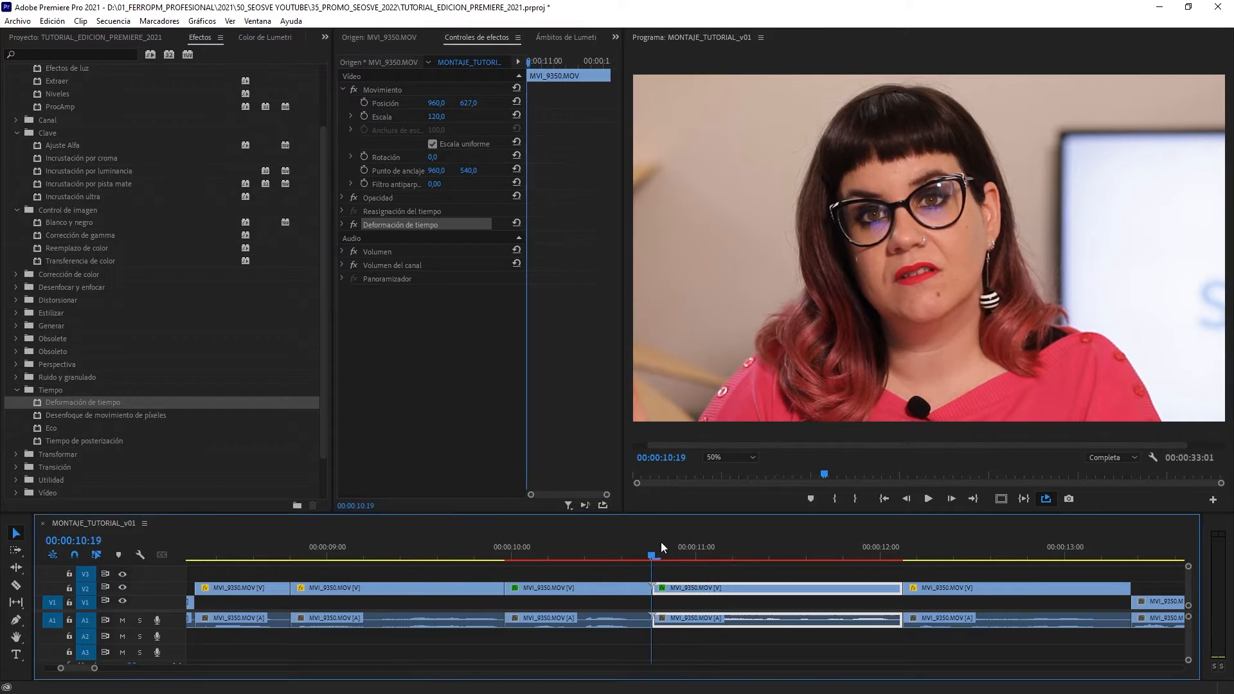
{"action": "key", "text": "i"}
{"action": "left_click", "coordinate": [902, 556]}
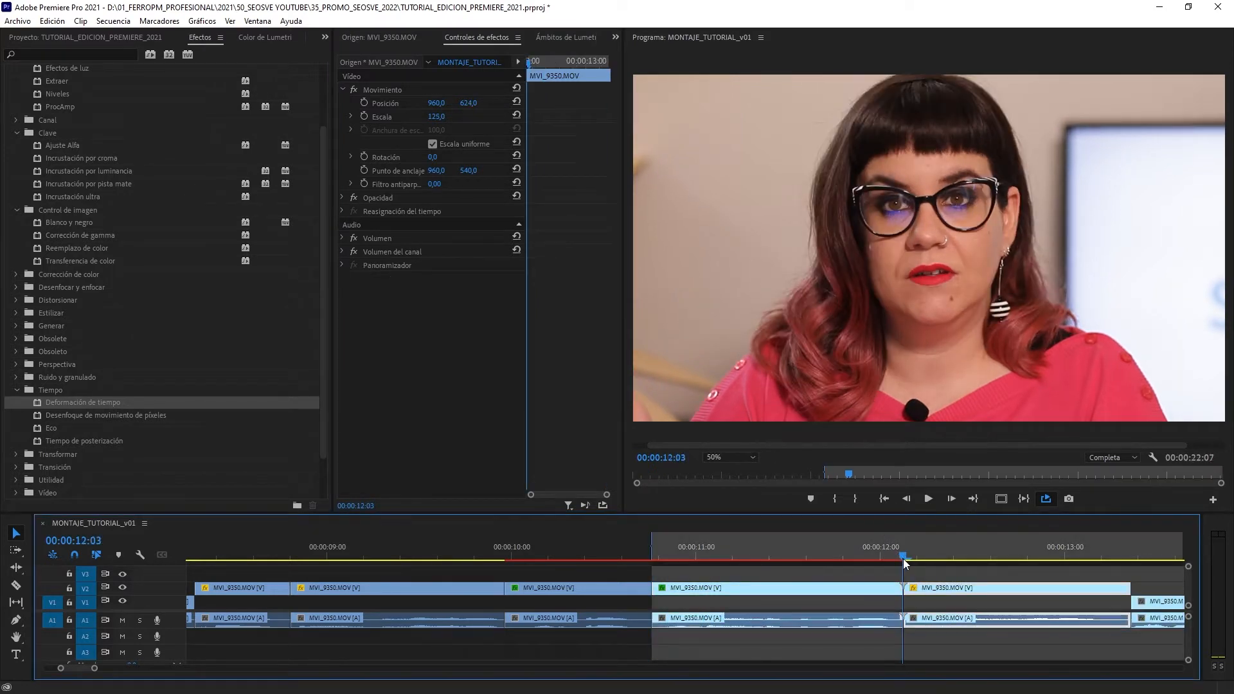
{"action": "key", "text": "o"}
{"action": "left_click", "coordinate": [750, 543]}
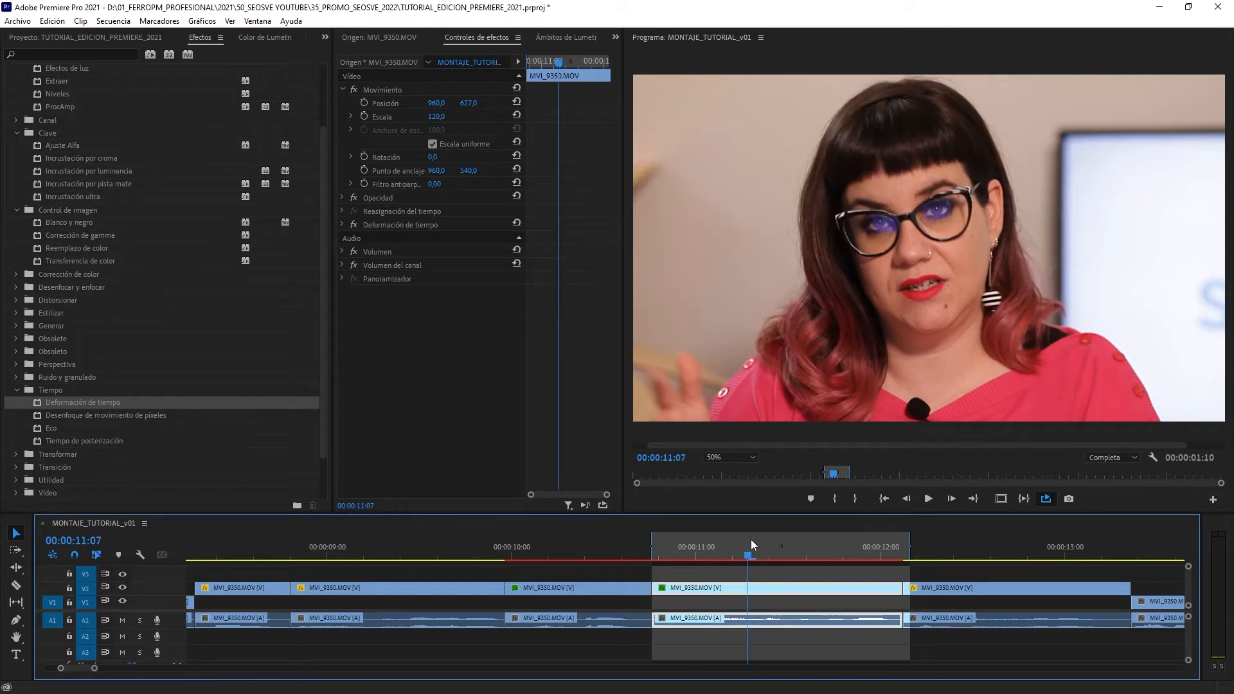
{"action": "key", "text": "Return"}
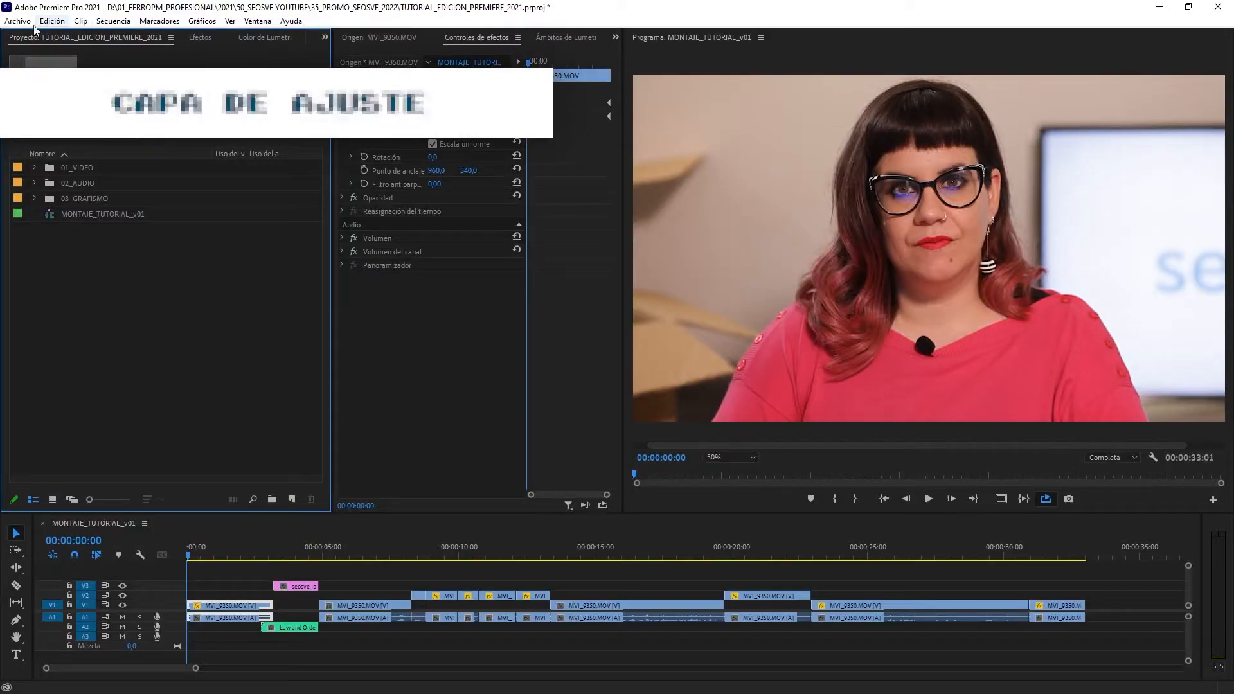
Create an adjustment layer of 1920 x 1080 at 25,00 fps with square pixels (1,0) in the project
{"action": "left_click", "coordinate": [292, 500]}
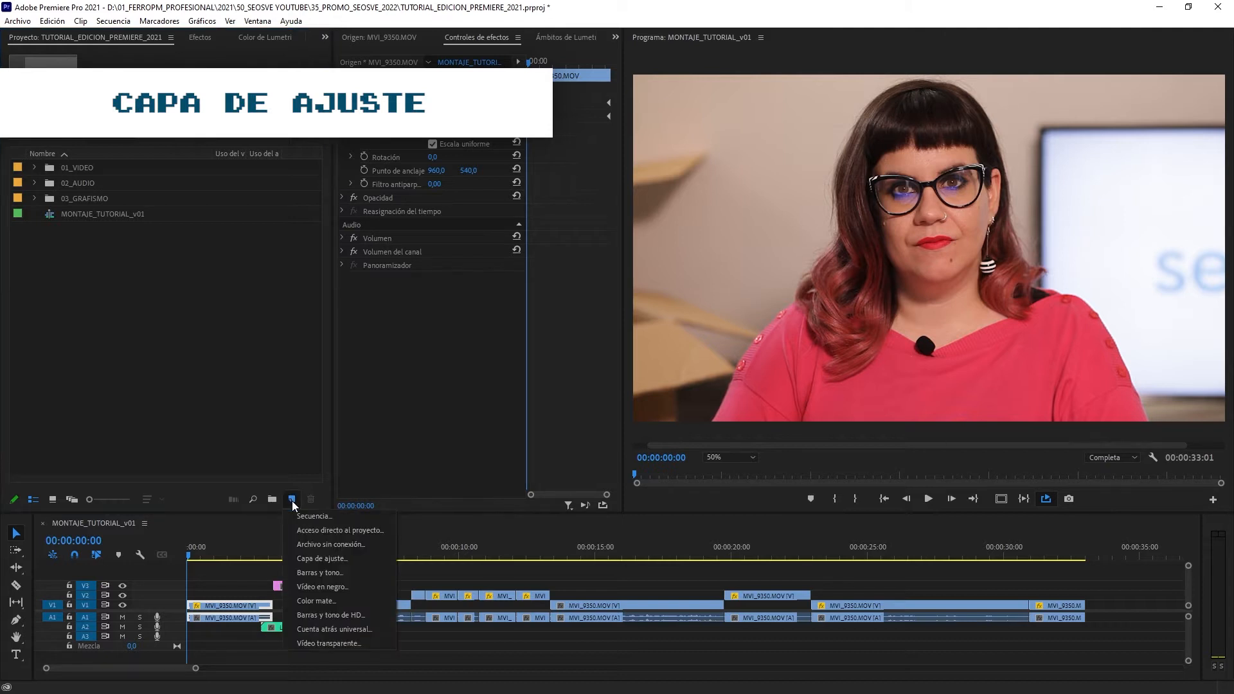
{"action": "left_click", "coordinate": [318, 558]}
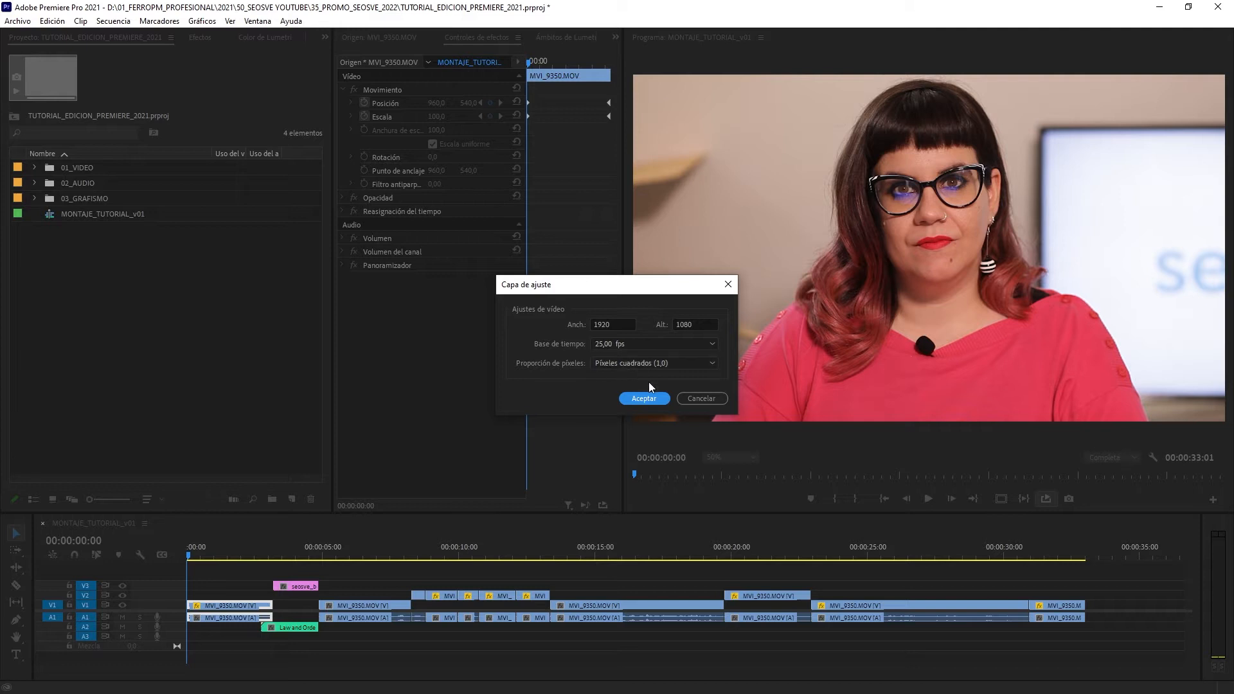
{"action": "left_click", "coordinate": [640, 399]}
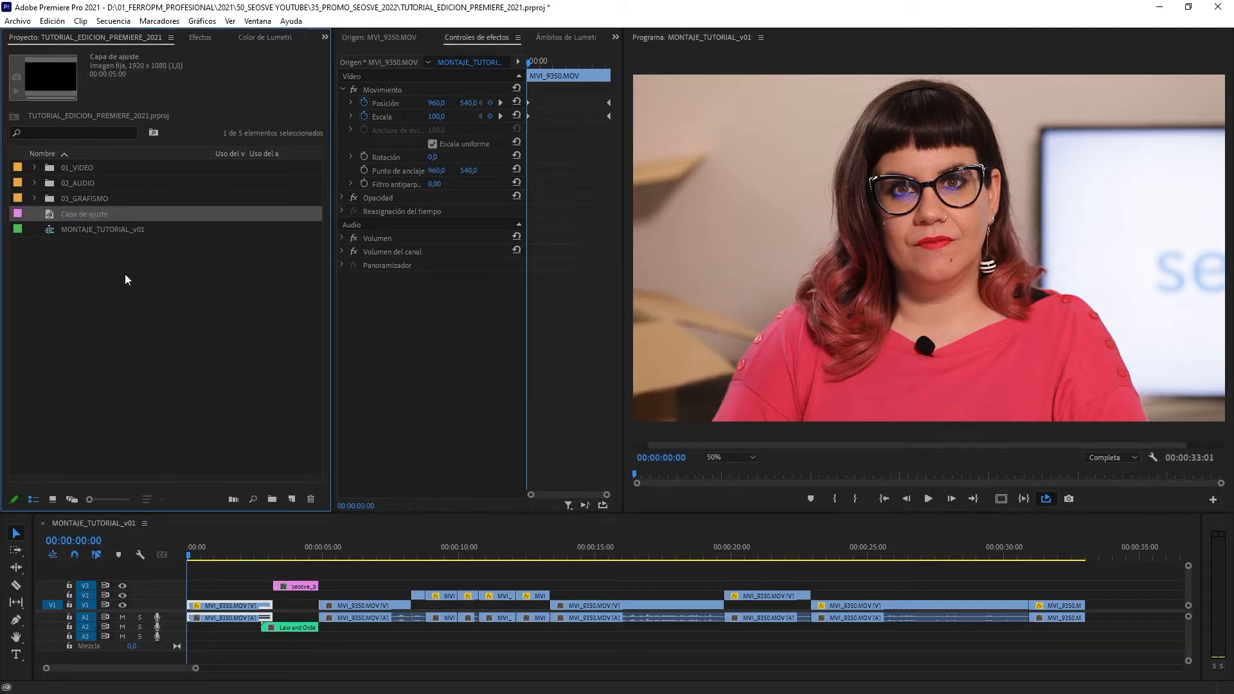
Place Capa de ajuste on track V4 above all clips and extend it over the whole sequence
{"action": "left_click_drag", "start_coordinate": [79, 212], "coordinate": [209, 367]}
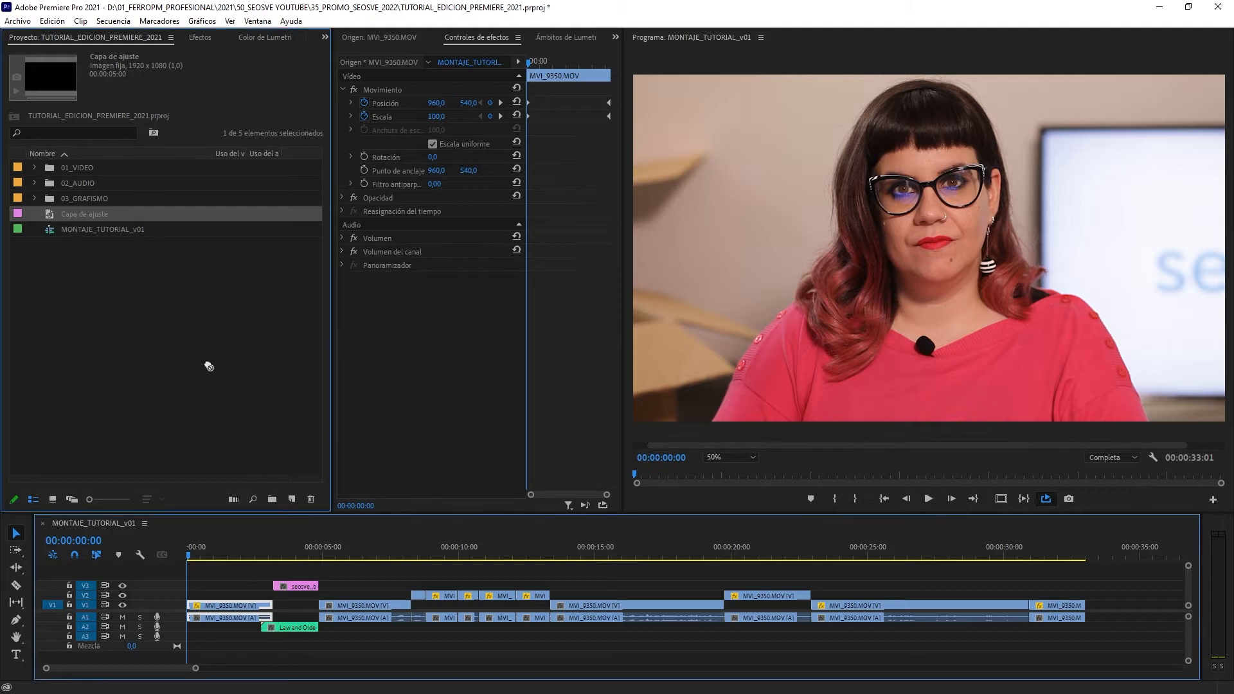
{"action": "left_click_drag", "start_coordinate": [206, 469], "coordinate": [311, 569]}
{"action": "left_click_drag", "start_coordinate": [766, 632], "coordinate": [1086, 594]}
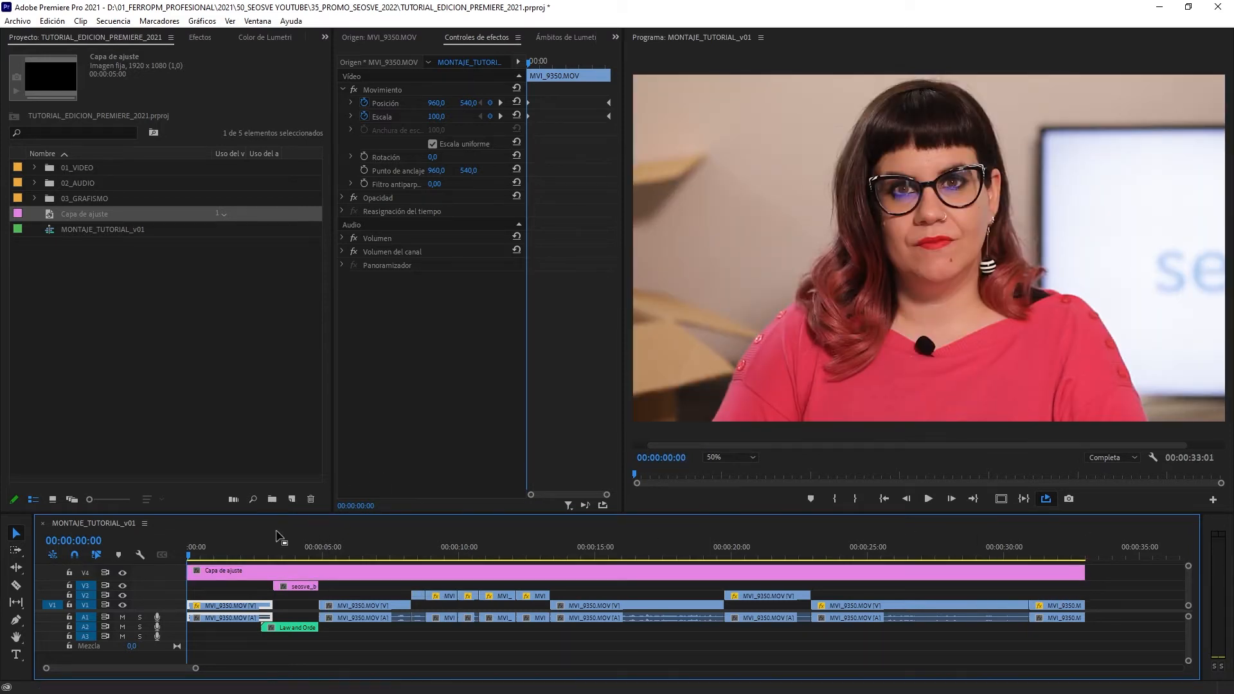
Apply the Blanco y negro effect to the adjustment layer on V4
{"action": "left_click", "coordinate": [256, 571]}
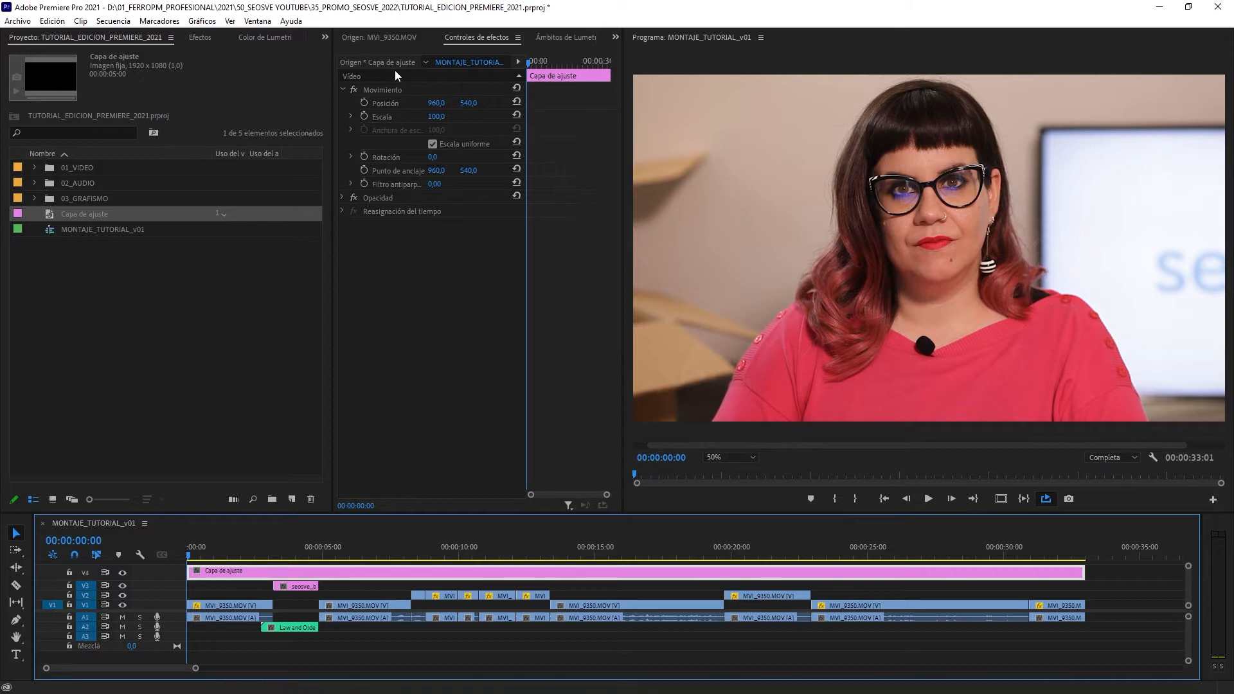
{"action": "key", "text": "shift+7"}
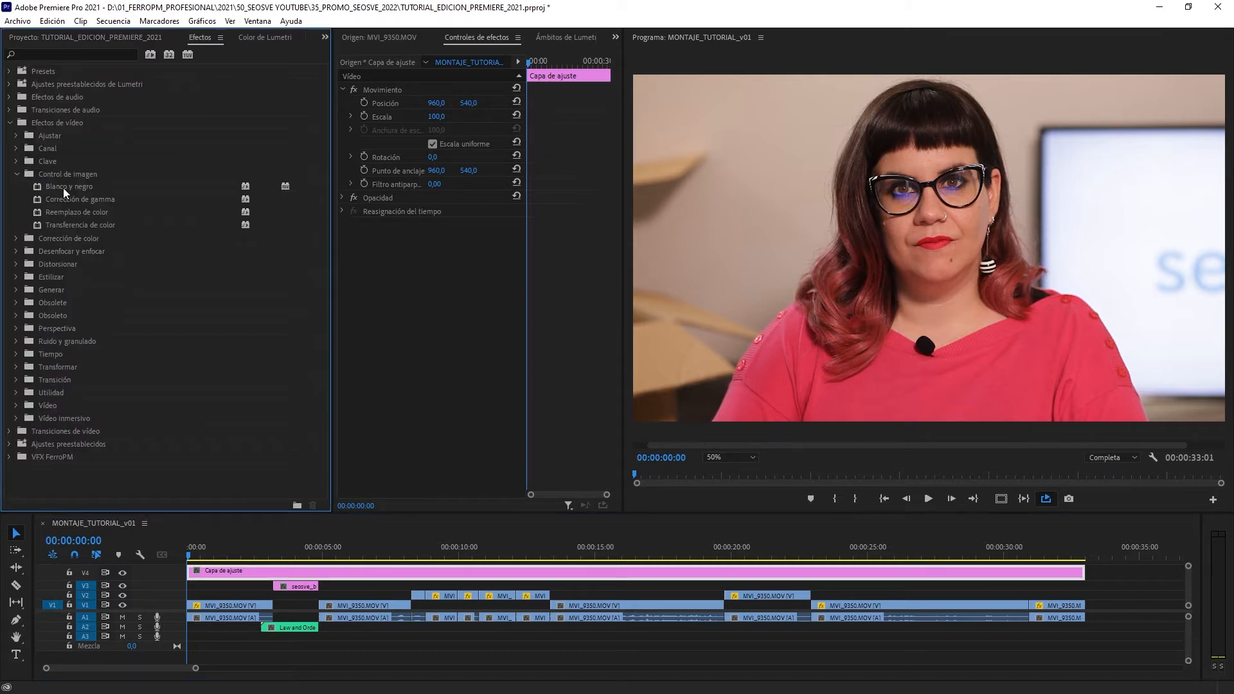
{"action": "left_click_drag", "start_coordinate": [64, 188], "coordinate": [491, 574]}
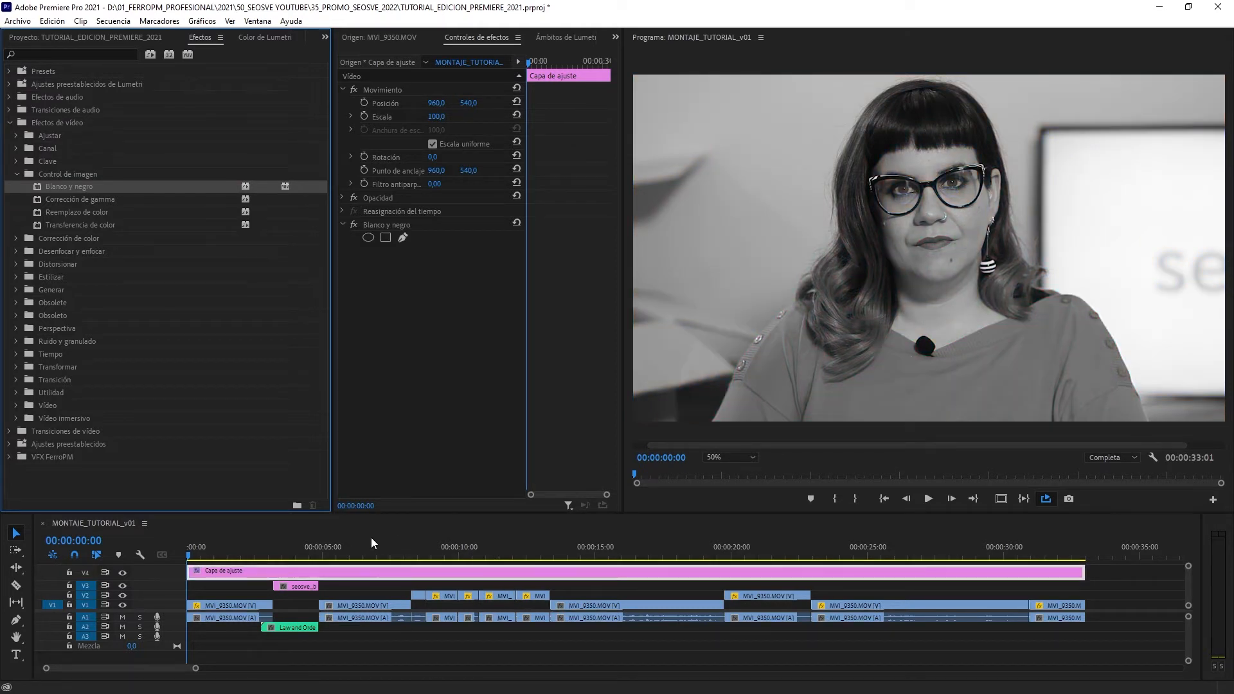
Review the image at several points of the sequence to check the adjustment layer's effect on the clips below
{"action": "left_click", "coordinate": [307, 552]}
{"action": "left_click", "coordinate": [454, 555]}
{"action": "left_click", "coordinate": [584, 548]}
{"action": "left_click", "coordinate": [781, 546]}
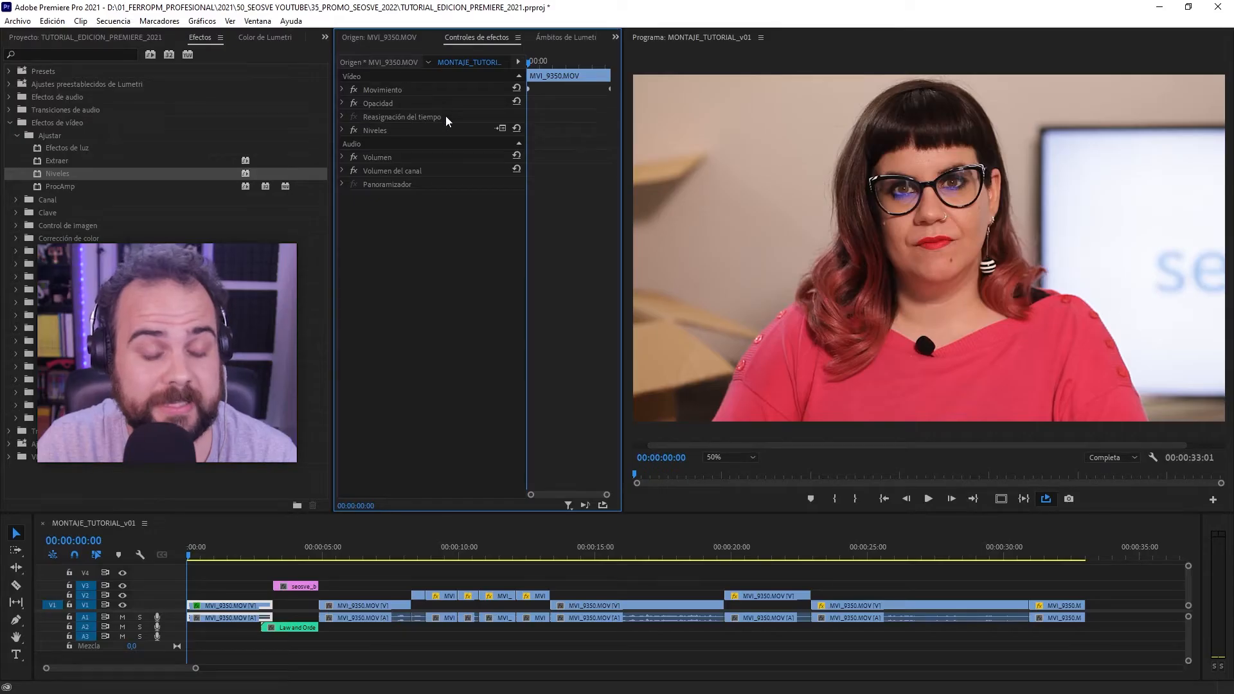
Expand the Niveles effect settings of the first V1 clip
{"action": "left_click", "coordinate": [381, 129]}
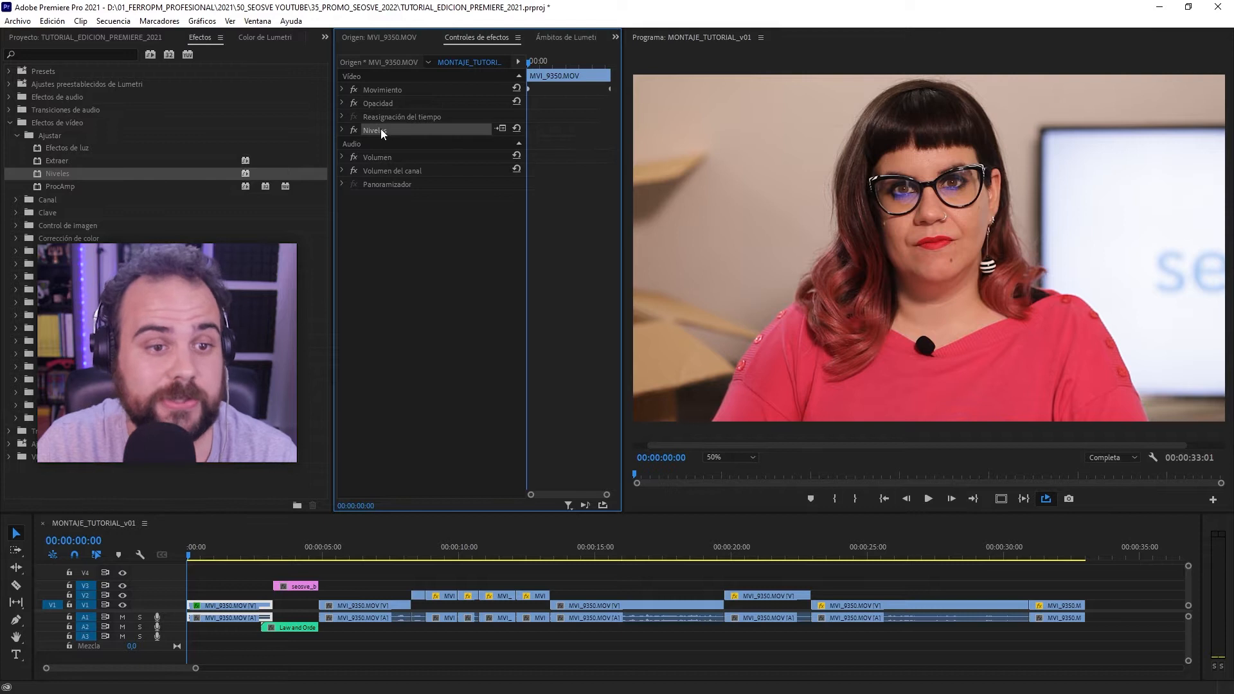
{"action": "left_click", "coordinate": [342, 129]}
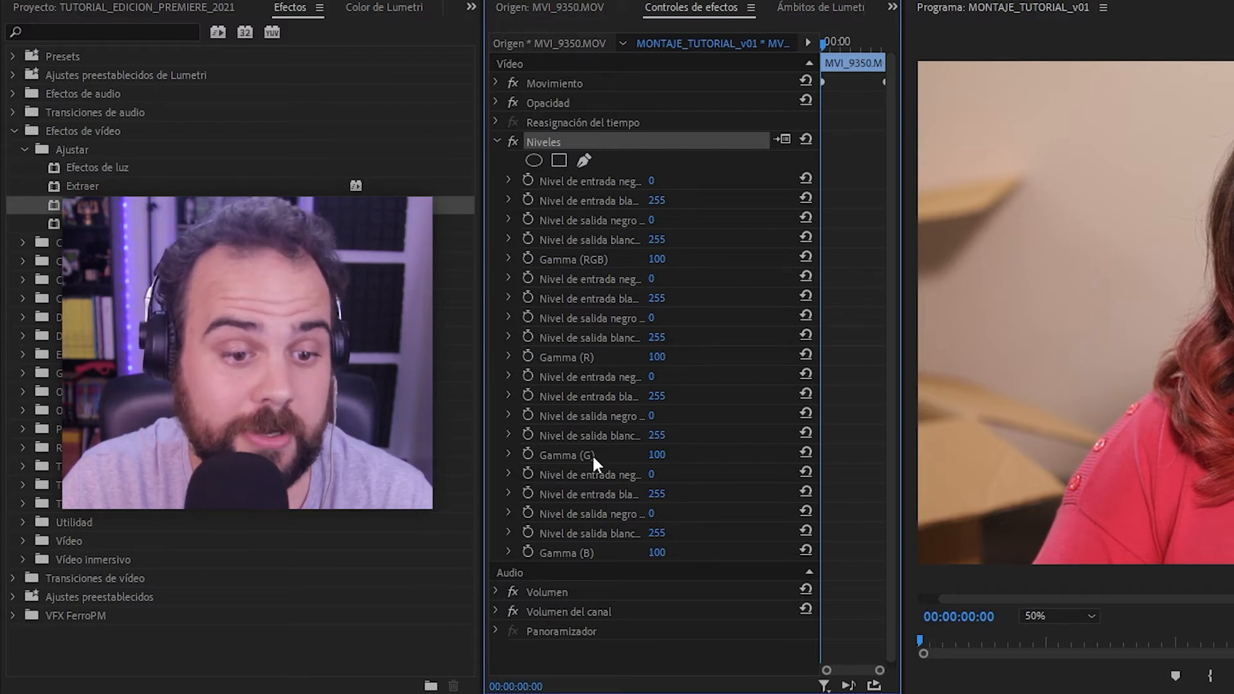
Try animating the white output levels of the RGB and red channels with keyframes in the first clip's Niveles effect
{"action": "left_click", "coordinate": [524, 238]}
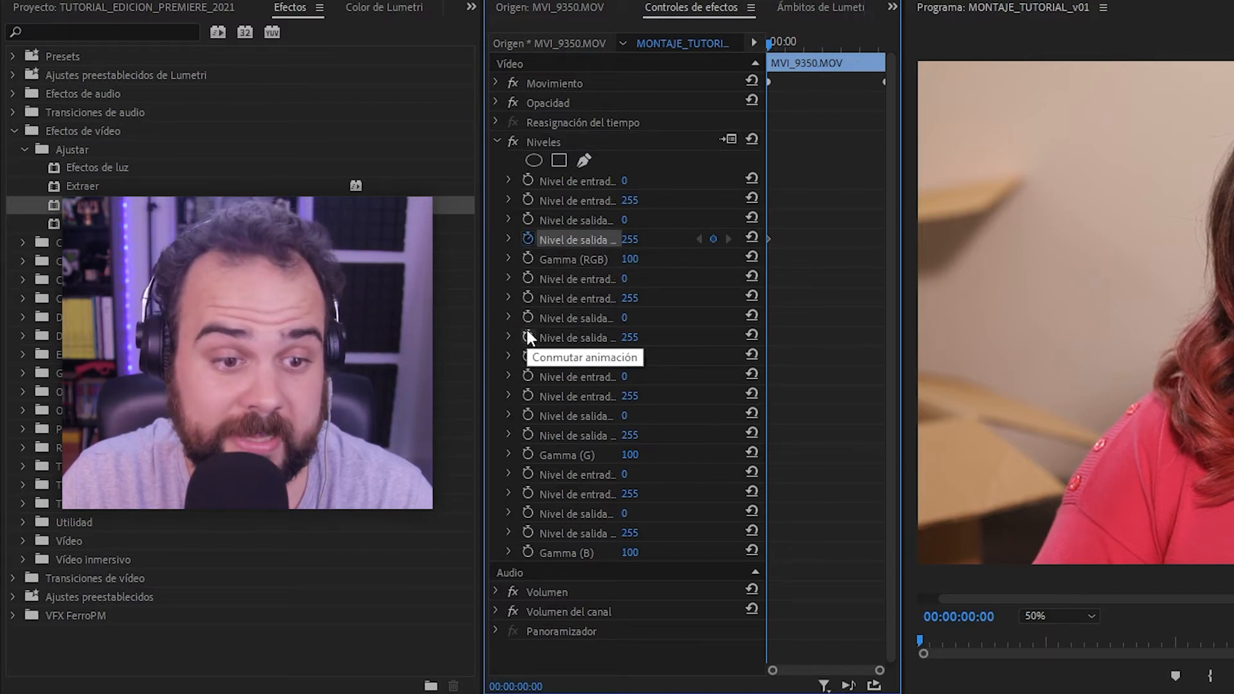
{"action": "left_click", "coordinate": [527, 336]}
{"action": "left_click", "coordinate": [817, 46]}
{"action": "left_click_drag", "start_coordinate": [629, 337], "coordinate": [607, 336]}
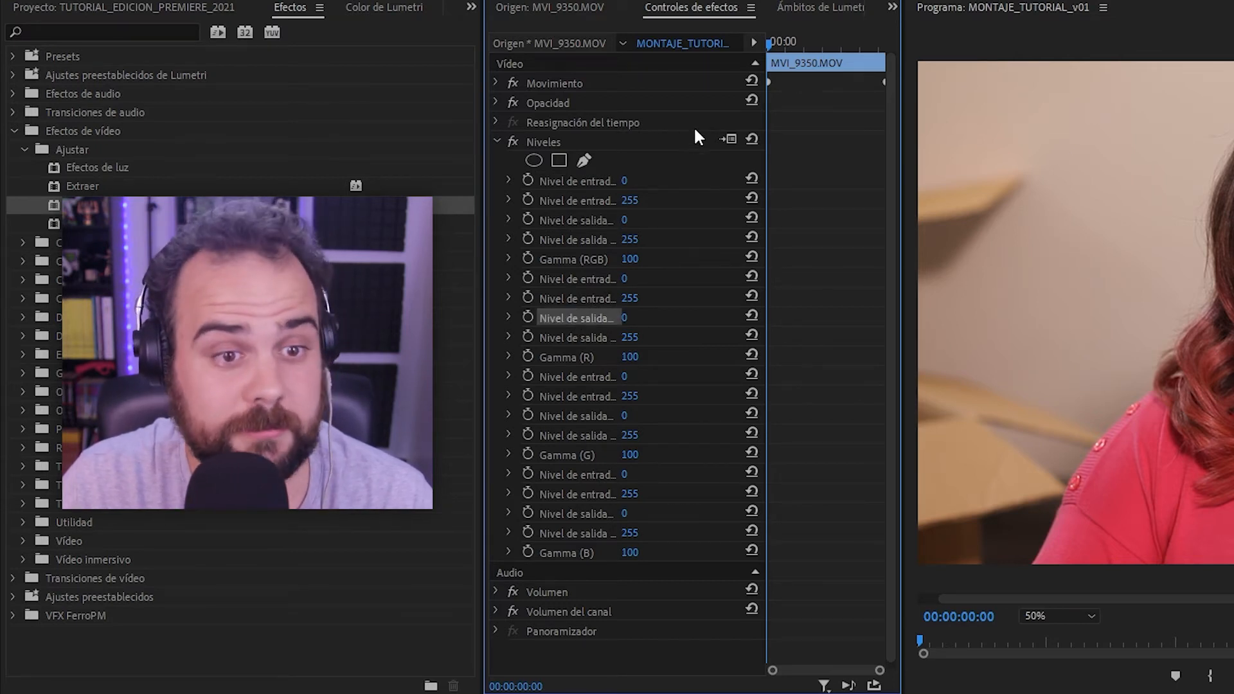
Try adjusting the black, gamma and white input levels of Canales RGB in Ajustes de niveles, with gamma about 1,72 and white about 244
{"action": "left_click", "coordinate": [730, 141]}
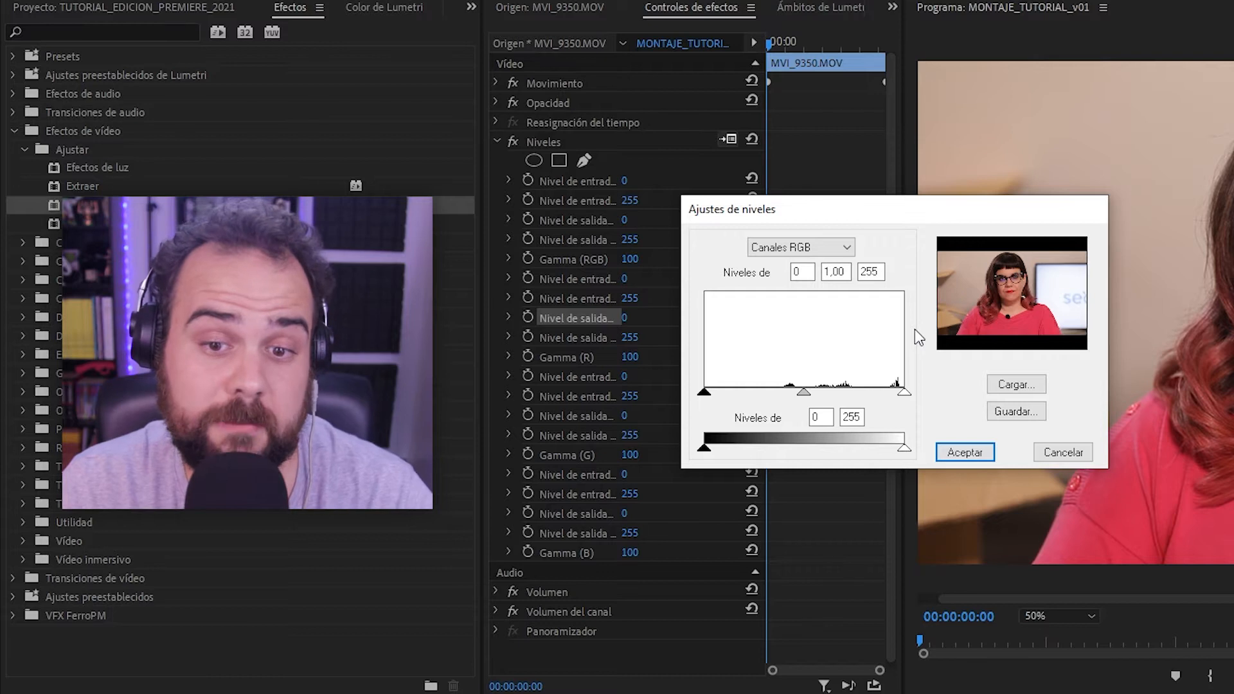
{"action": "left_click_drag", "start_coordinate": [704, 392], "coordinate": [718, 392]}
{"action": "left_click_drag", "start_coordinate": [812, 392], "coordinate": [791, 393]}
{"action": "left_click_drag", "start_coordinate": [904, 392], "coordinate": [897, 395]}
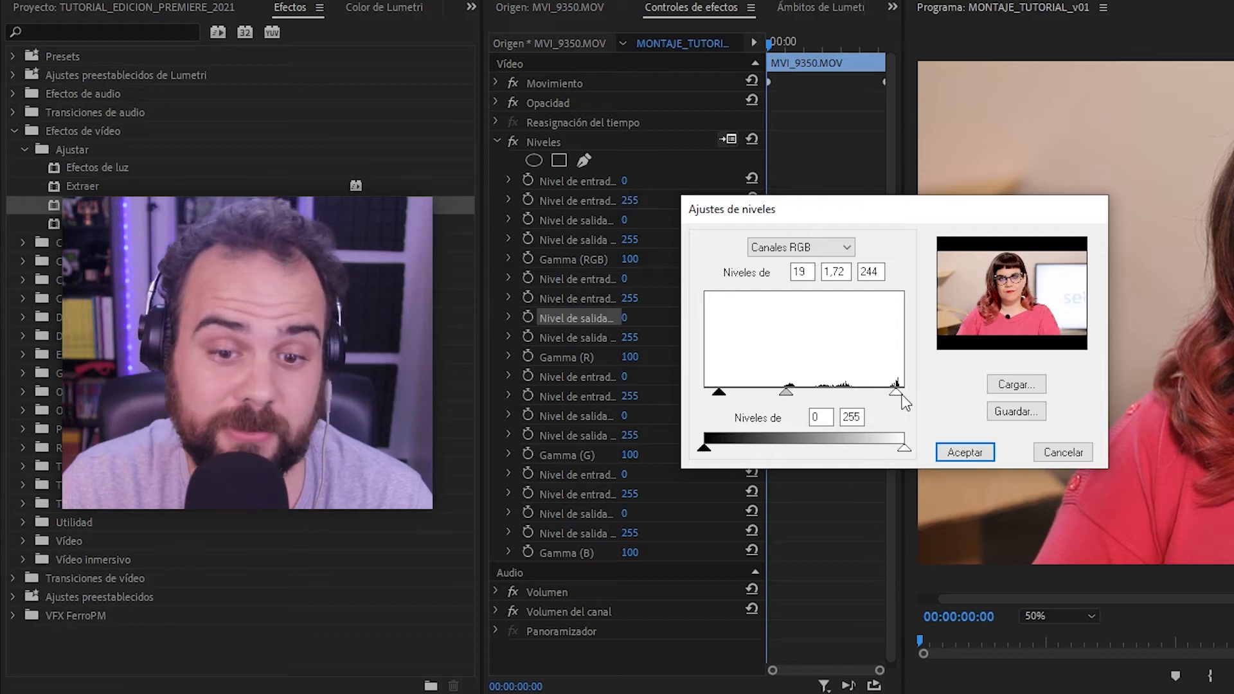
{"action": "left_click_drag", "start_coordinate": [719, 392], "coordinate": [710, 393]}
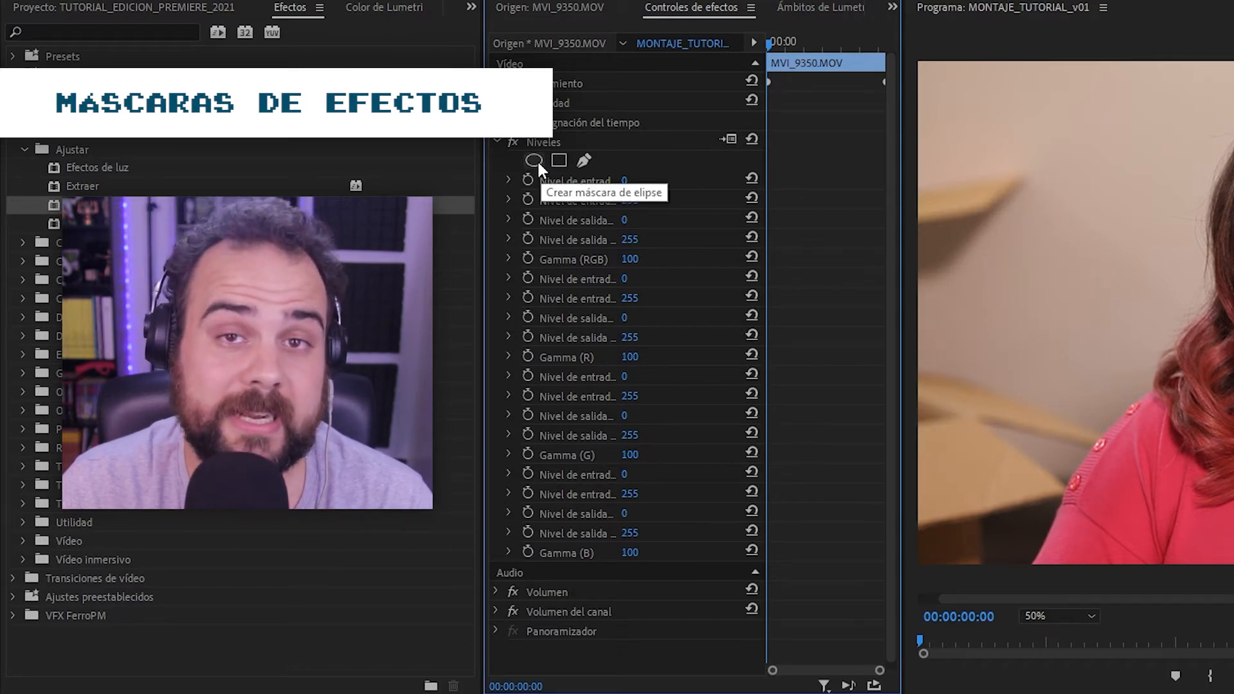
Draw a closed, curved pen mask around the woman's face for the Niveles effect and refine its upper-left point
{"action": "left_click", "coordinate": [584, 160]}
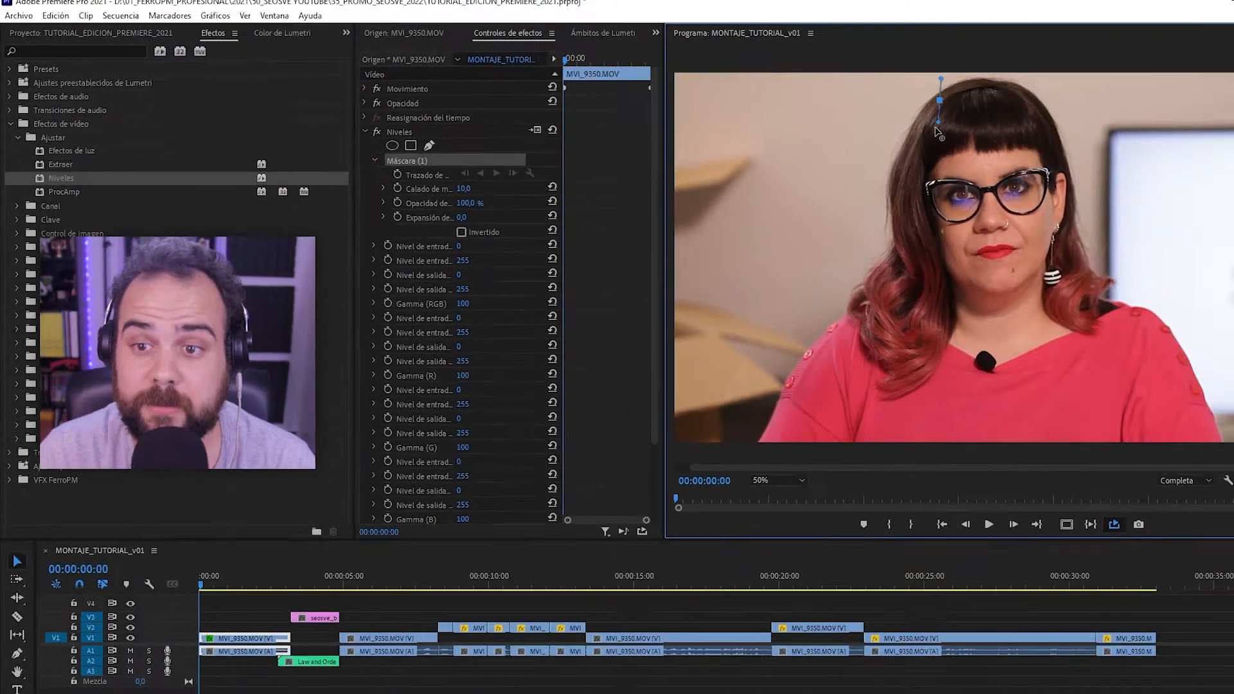
{"action": "left_click", "coordinate": [897, 75]}
{"action": "left_click", "coordinate": [882, 101]}
{"action": "left_click_drag", "start_coordinate": [850, 183], "coordinate": [861, 213]}
{"action": "left_click_drag", "start_coordinate": [899, 276], "coordinate": [924, 297]}
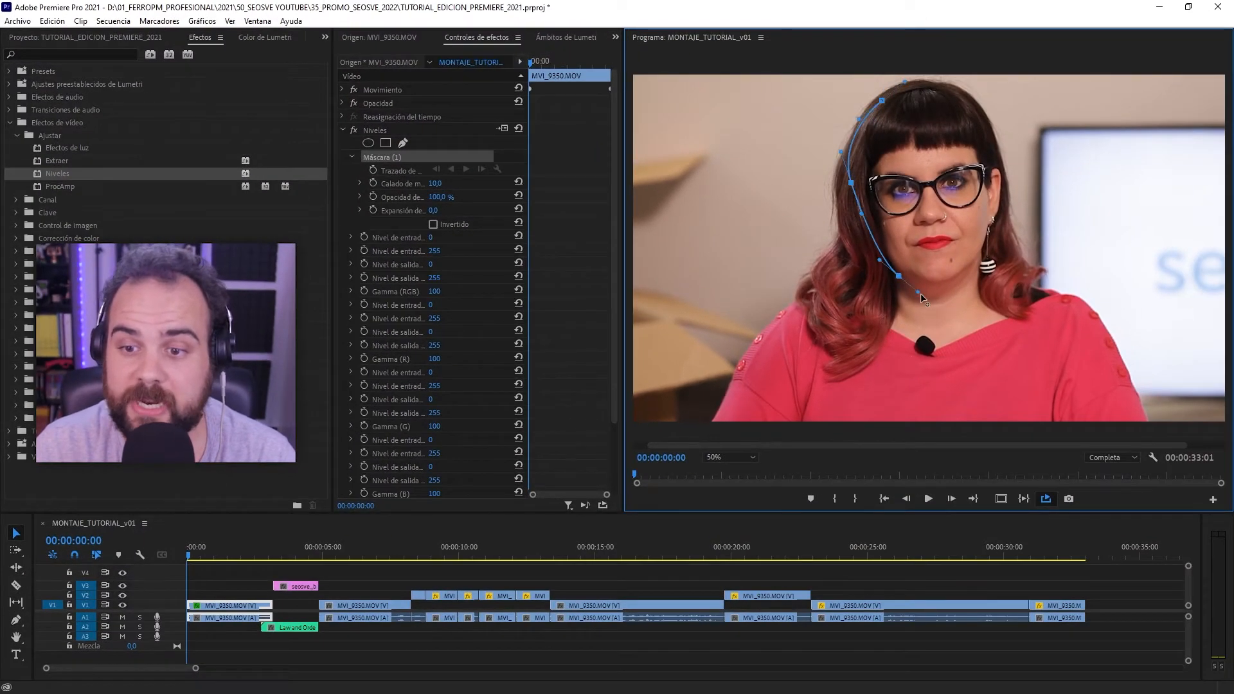
{"action": "left_click_drag", "start_coordinate": [996, 173], "coordinate": [994, 160]}
{"action": "left_click", "coordinate": [964, 98]}
{"action": "left_click", "coordinate": [882, 101]}
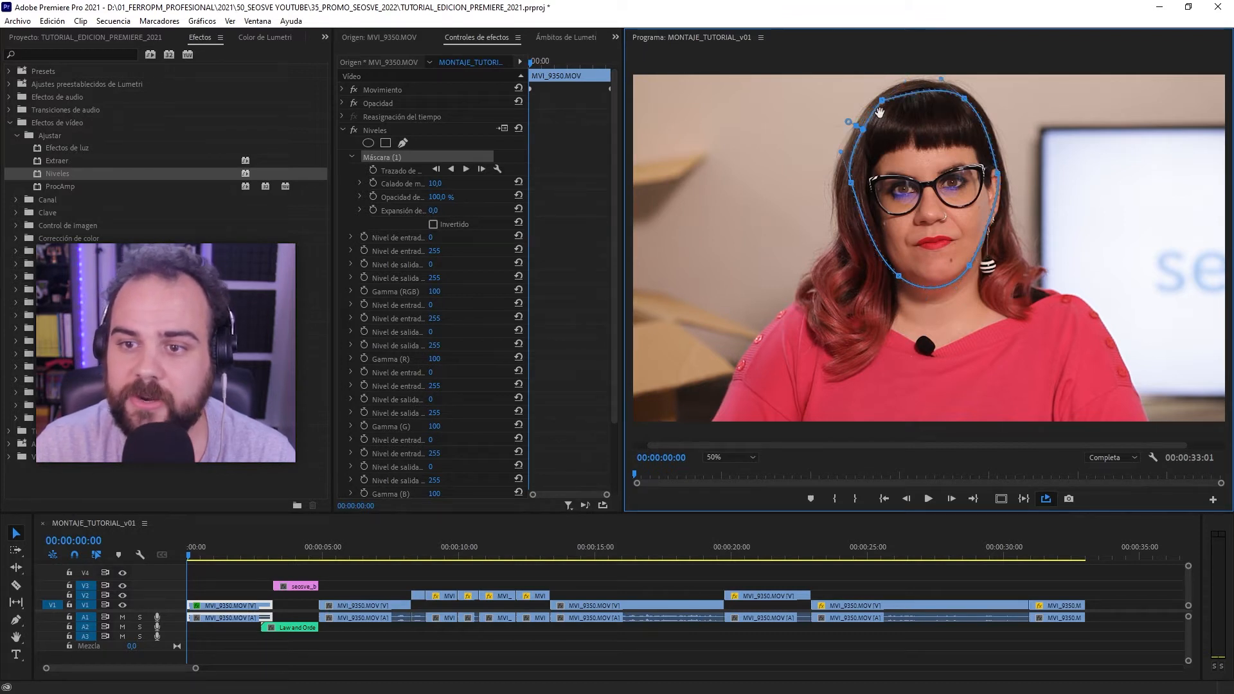
{"action": "left_click_drag", "start_coordinate": [883, 101], "coordinate": [872, 106]}
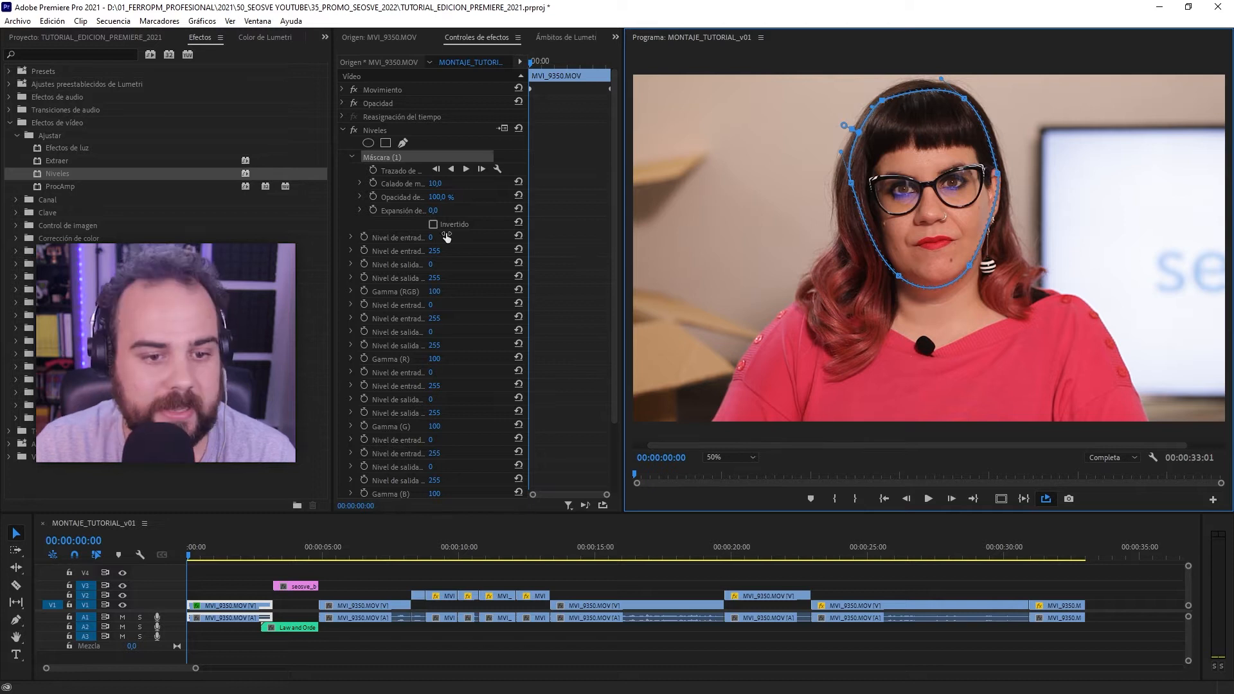
Set the Niveles RGB input black to 41 and input white to 149, and feather the face mask to 109,4
{"action": "left_click_drag", "start_coordinate": [430, 237], "coordinate": [366, 251]}
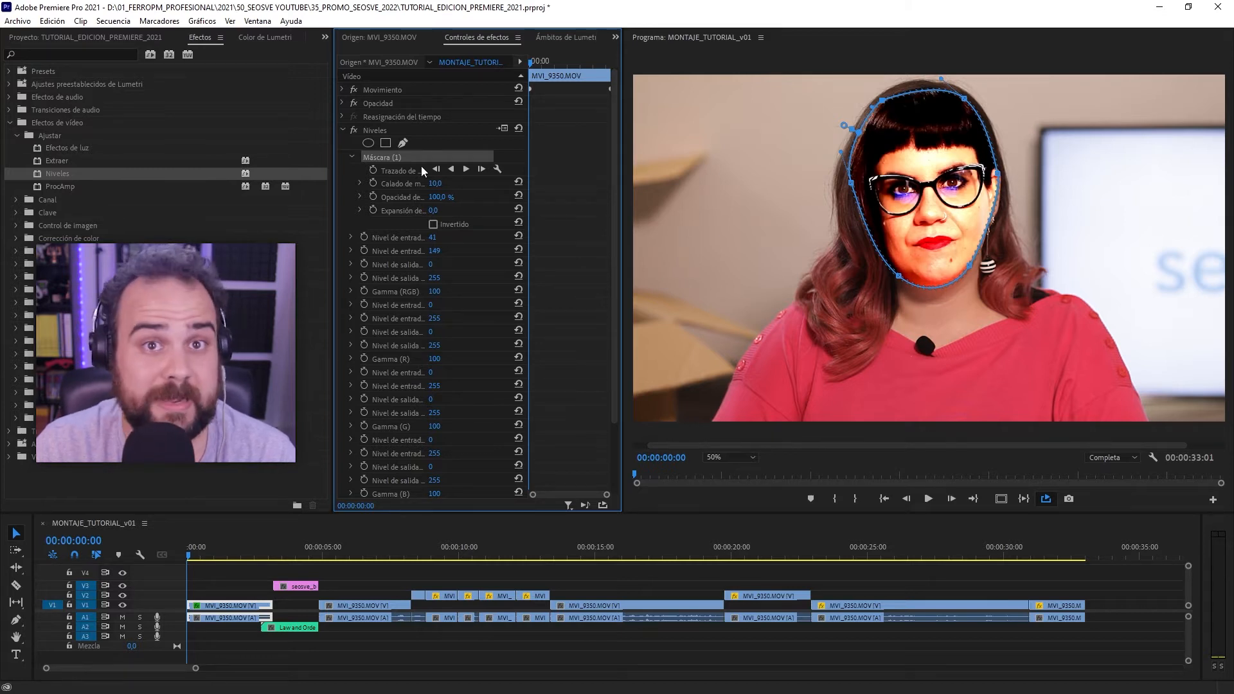
{"action": "left_click_drag", "start_coordinate": [533, 159], "coordinate": [566, 161]}
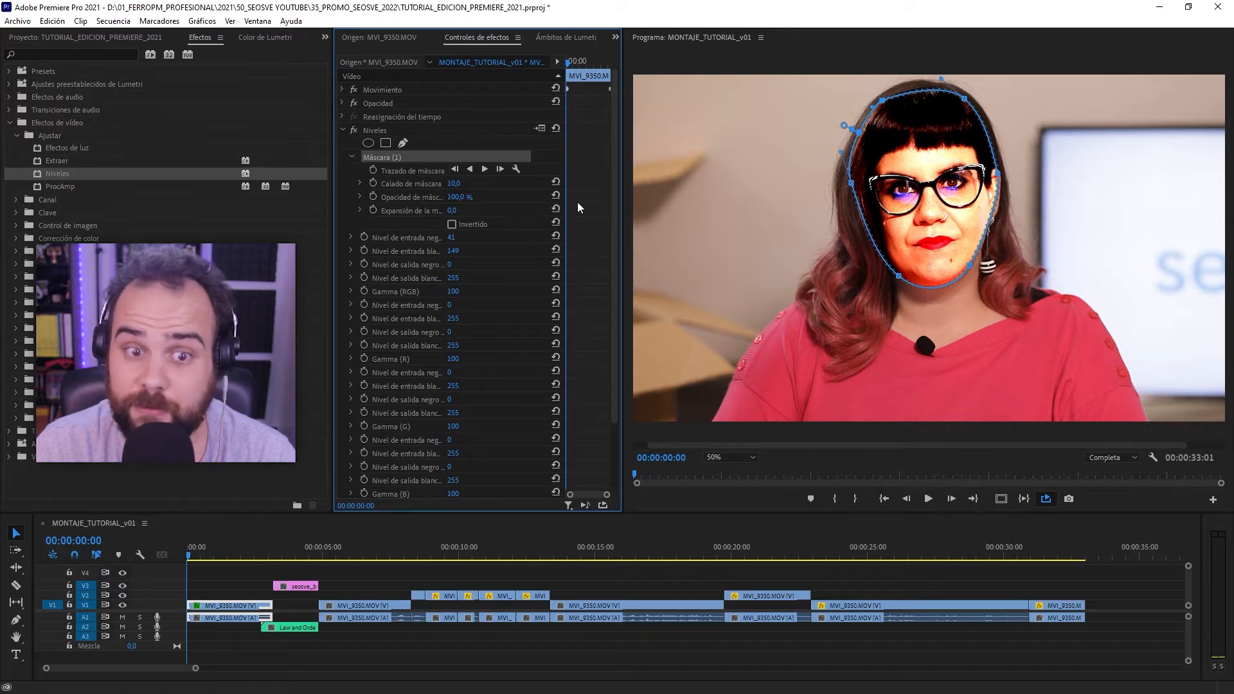
{"action": "left_click_drag", "start_coordinate": [455, 185], "coordinate": [502, 185]}
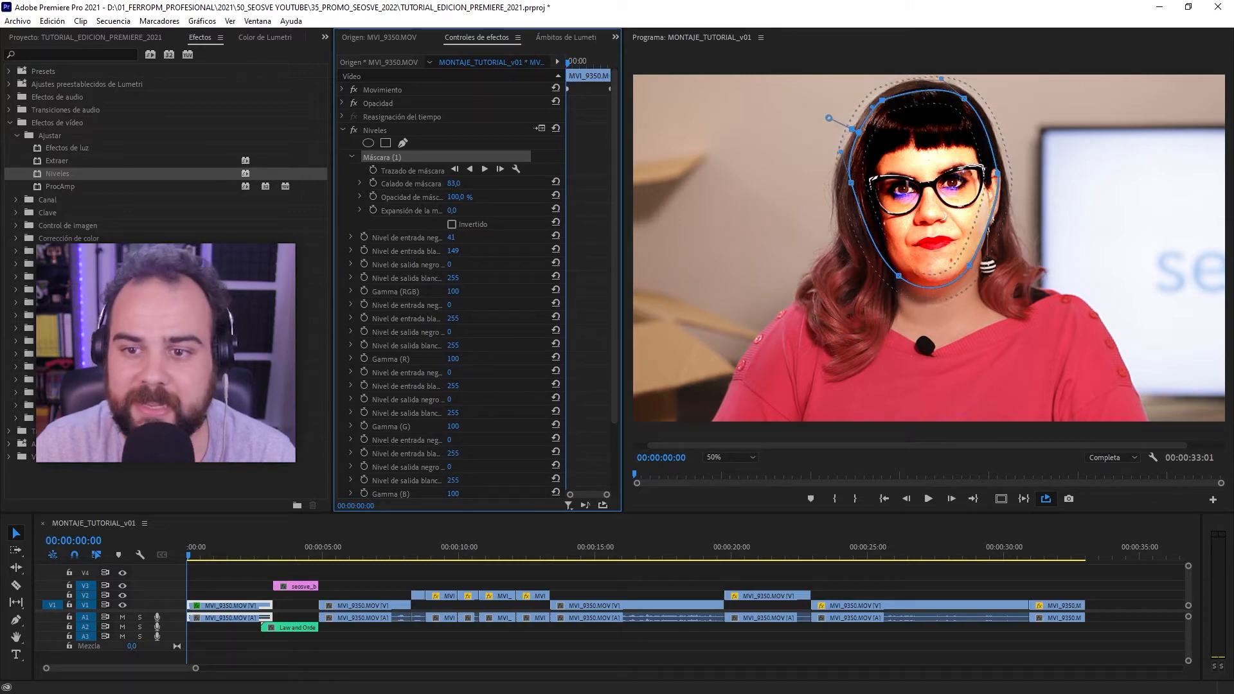
{"action": "mouse_move", "coordinate": [829, 121]}
{"action": "left_mouse_down"}
{"action": "mouse_move", "coordinate": [809, 105]}
{"action": "mouse_move", "coordinate": [827, 120]}
{"action": "left_mouse_up"}
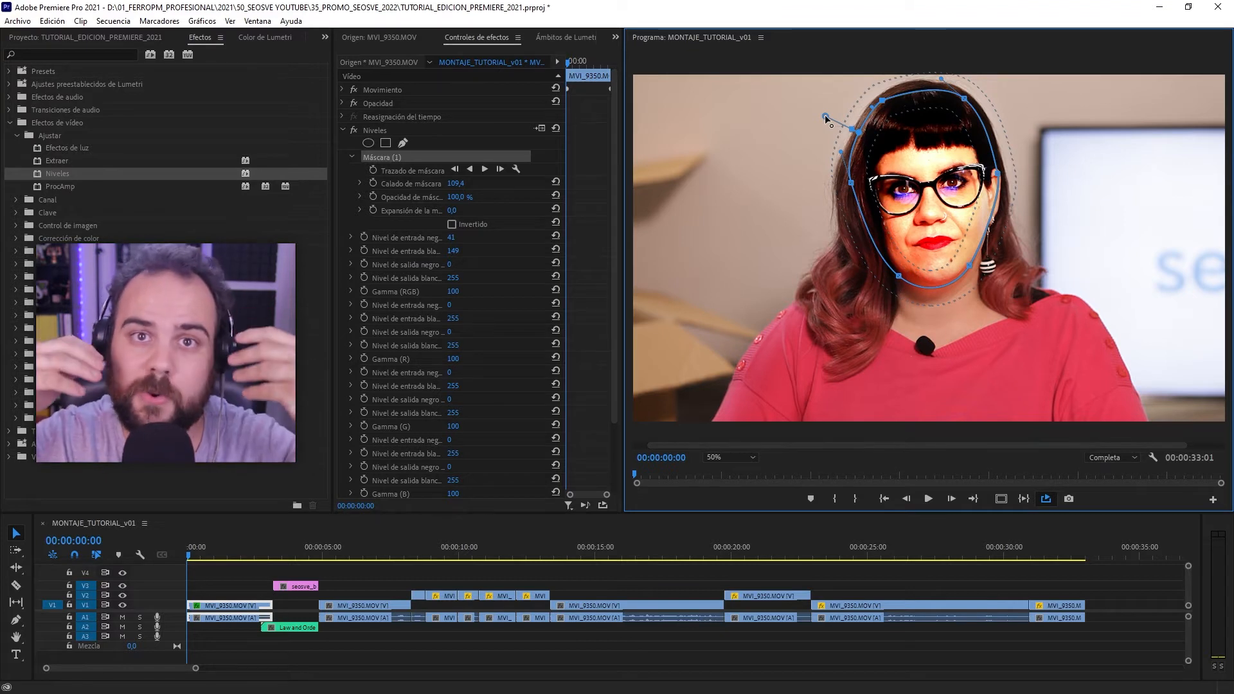
Set the face mask's feather to 66 and try turning on keyframing for the mask's feather and path
{"action": "left_click_drag", "start_coordinate": [464, 199], "coordinate": [499, 210]}
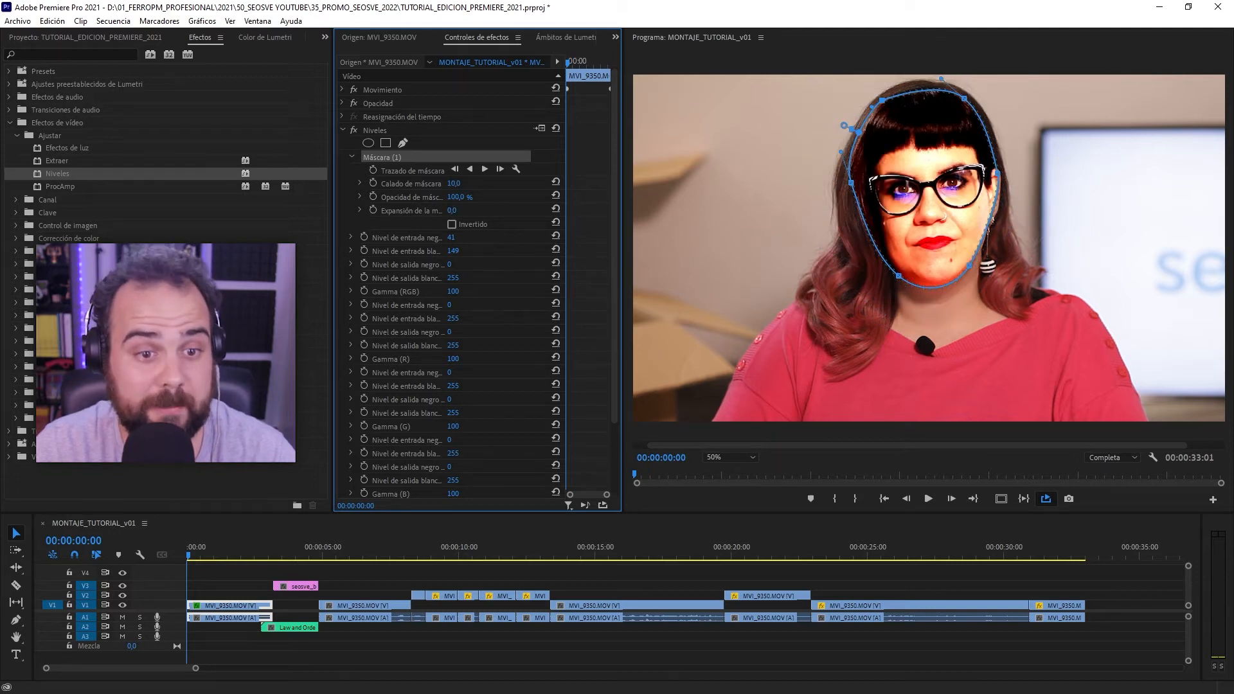
{"action": "left_click_drag", "start_coordinate": [454, 183], "coordinate": [490, 183]}
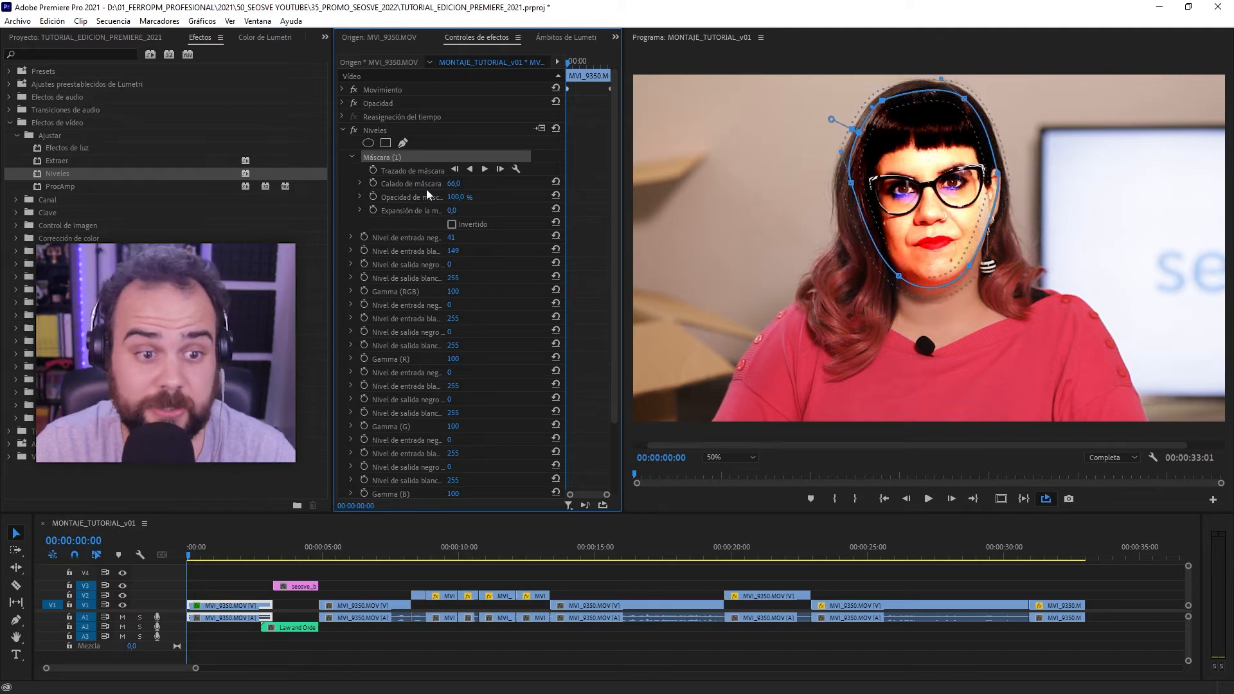
{"action": "left_click", "coordinate": [373, 183]}
{"action": "left_click", "coordinate": [374, 171]}
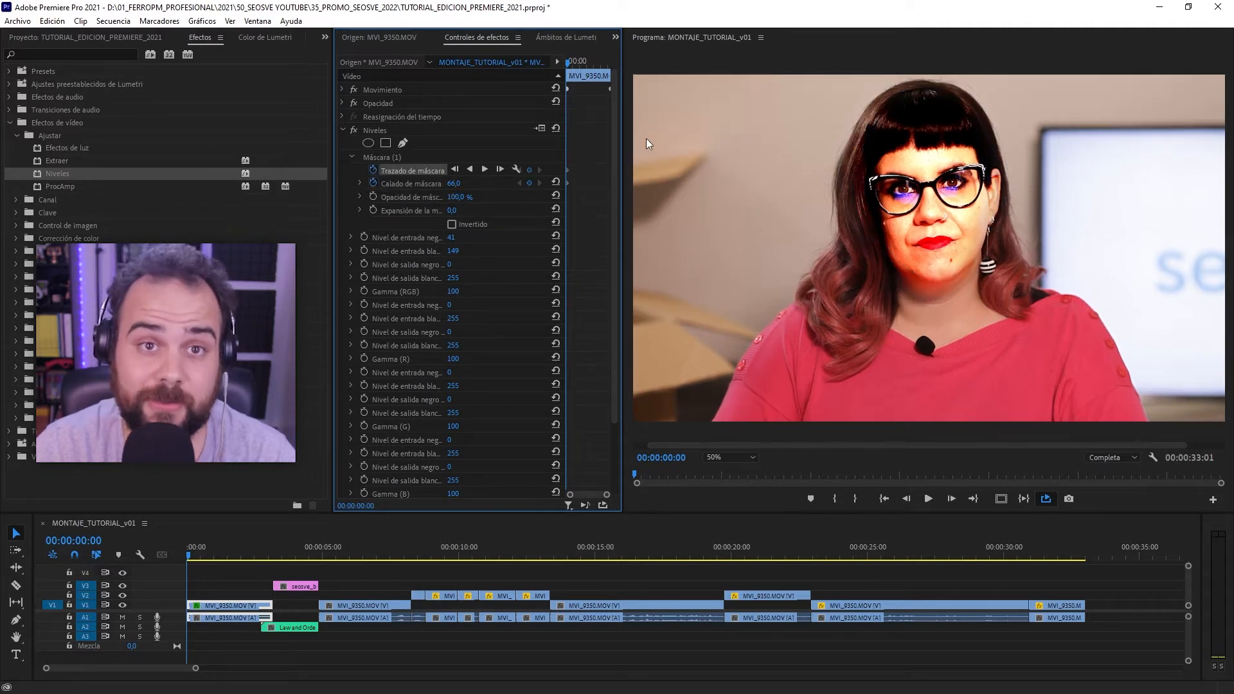
{"action": "left_click", "coordinate": [404, 158]}
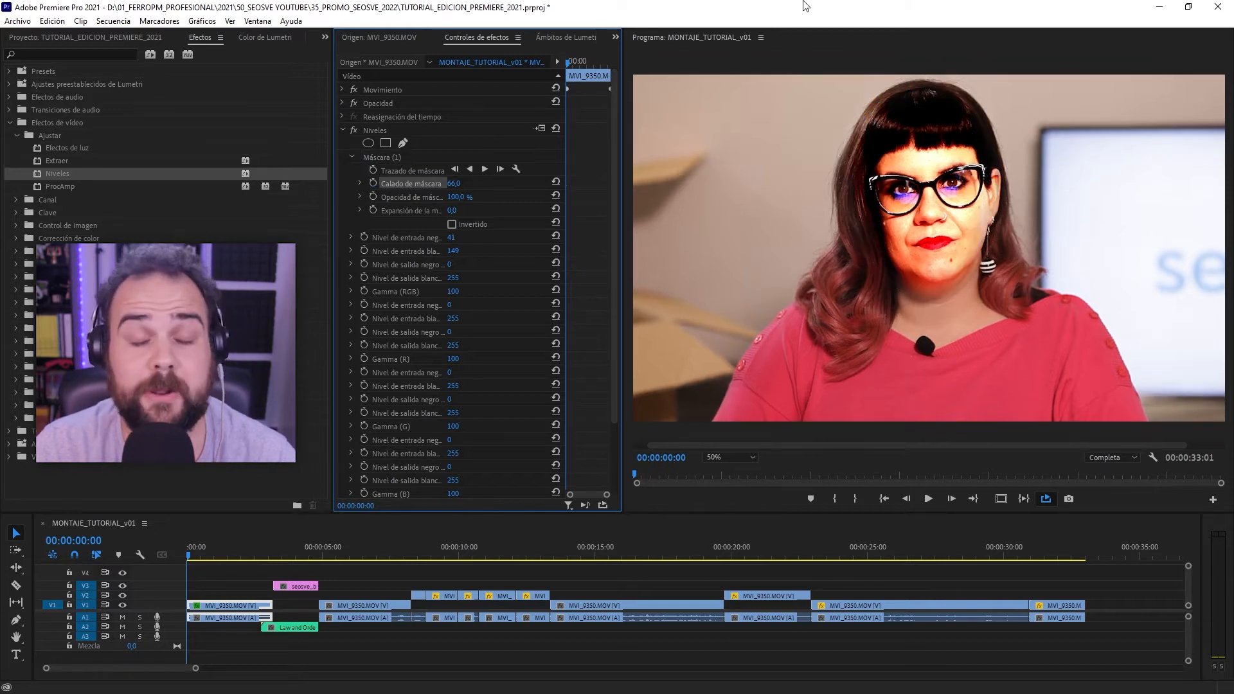
Track the face mask forward through the first clip and play the tracked result from the start
{"action": "left_click", "coordinate": [406, 158]}
{"action": "left_click", "coordinate": [406, 157]}
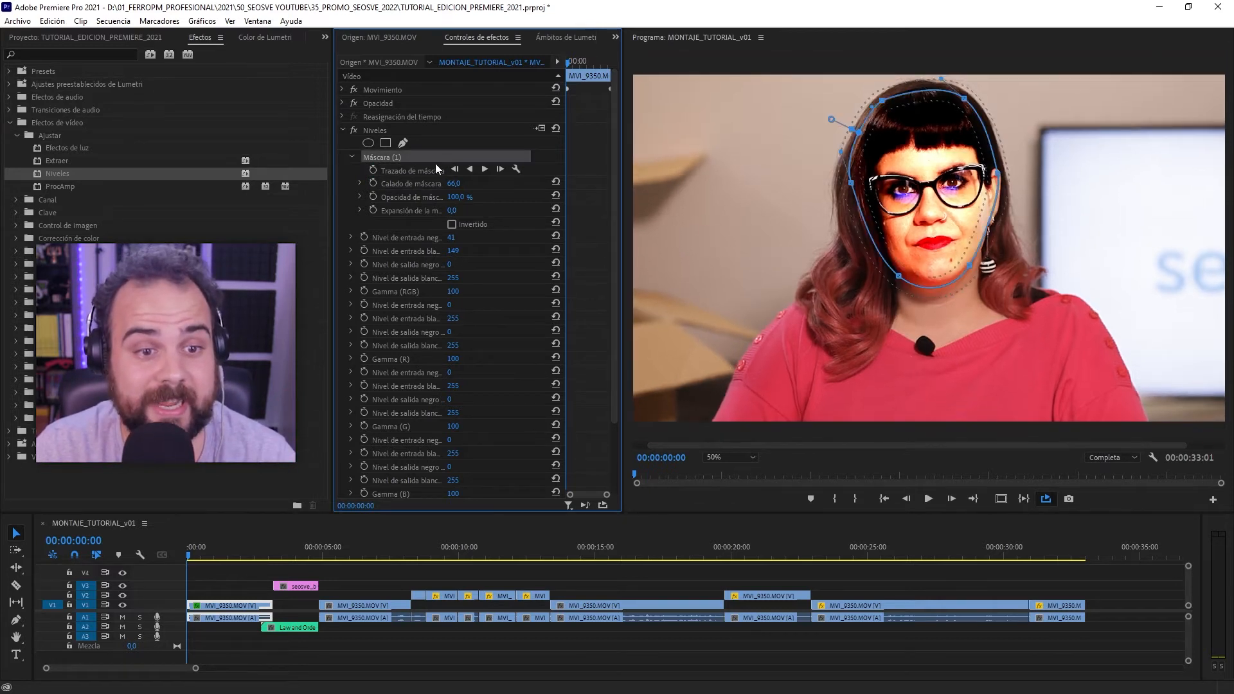
{"action": "left_click", "coordinate": [487, 168]}
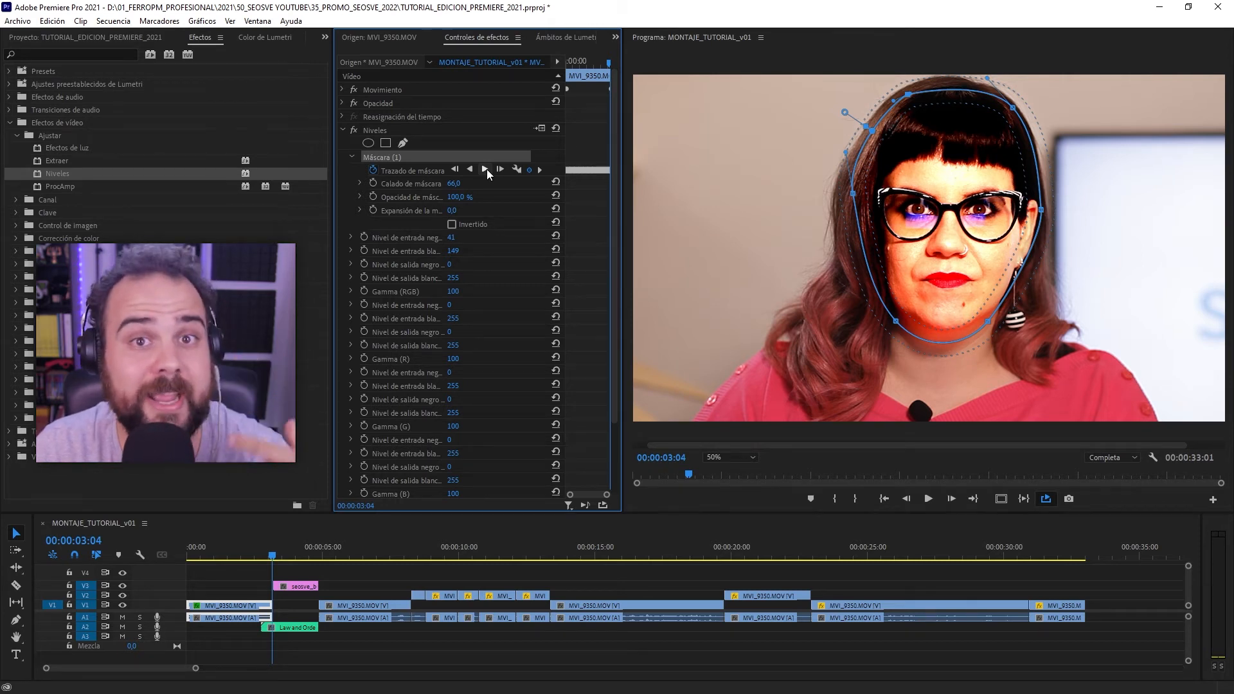
{"action": "left_click_drag", "start_coordinate": [272, 550], "coordinate": [185, 537]}
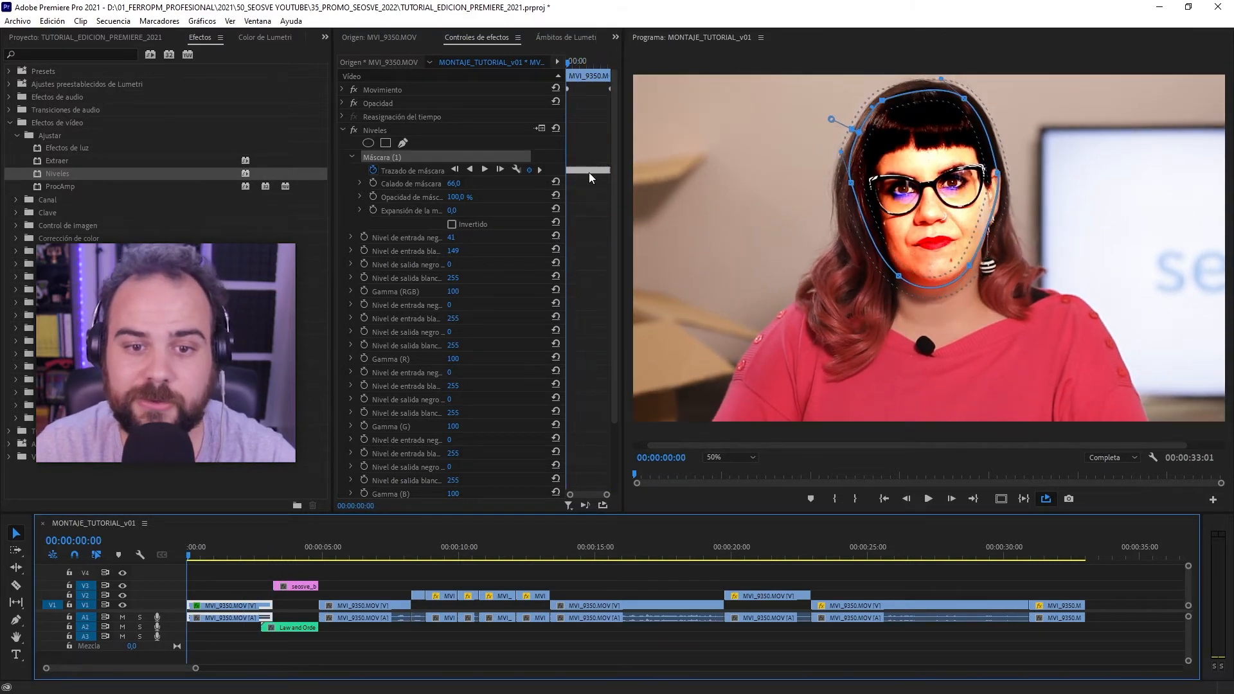
{"action": "left_click_drag", "start_coordinate": [563, 157], "coordinate": [504, 157]}
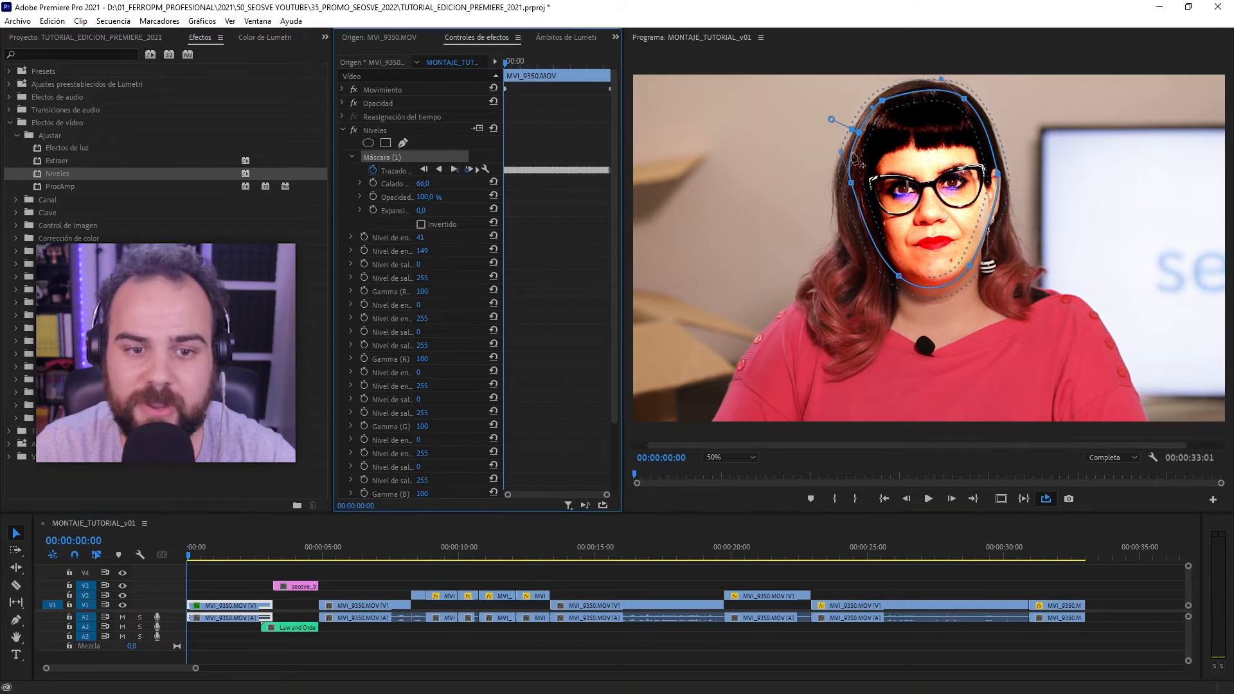
{"action": "key", "text": "space"}
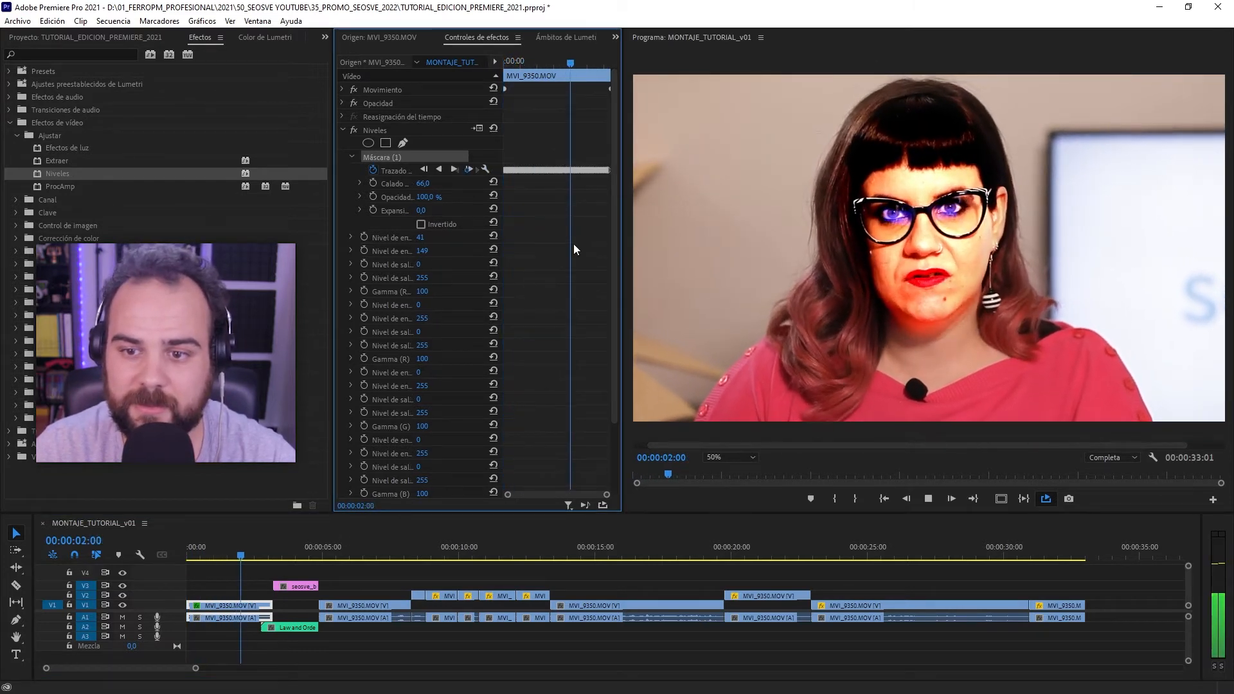
{"action": "key", "text": "Delete"}
Draw a second closed, curved pen mask for the Niveles effect on the wall beside the woman and move it down
{"action": "left_click", "coordinate": [403, 144]}
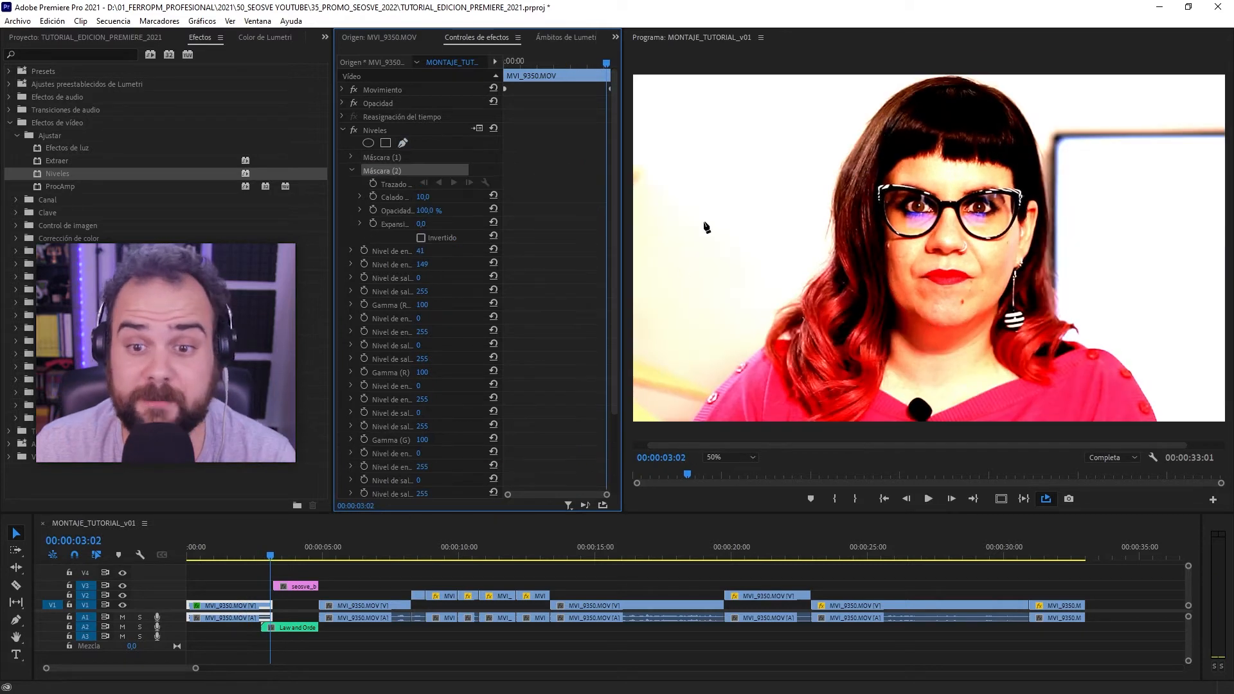
{"action": "left_click", "coordinate": [708, 212]}
{"action": "left_click_drag", "start_coordinate": [718, 283], "coordinate": [772, 288]}
{"action": "left_click_drag", "start_coordinate": [784, 235], "coordinate": [785, 190]}
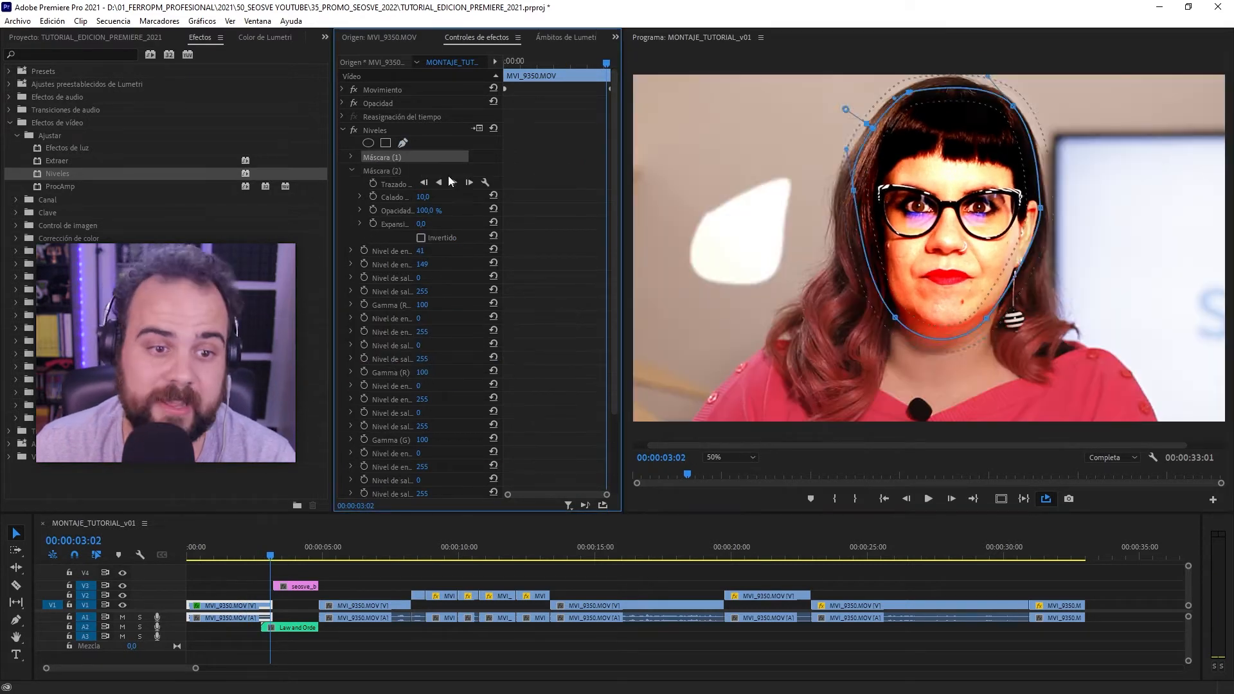
{"action": "left_click", "coordinate": [419, 170]}
{"action": "left_click_drag", "start_coordinate": [742, 228], "coordinate": [749, 331]}
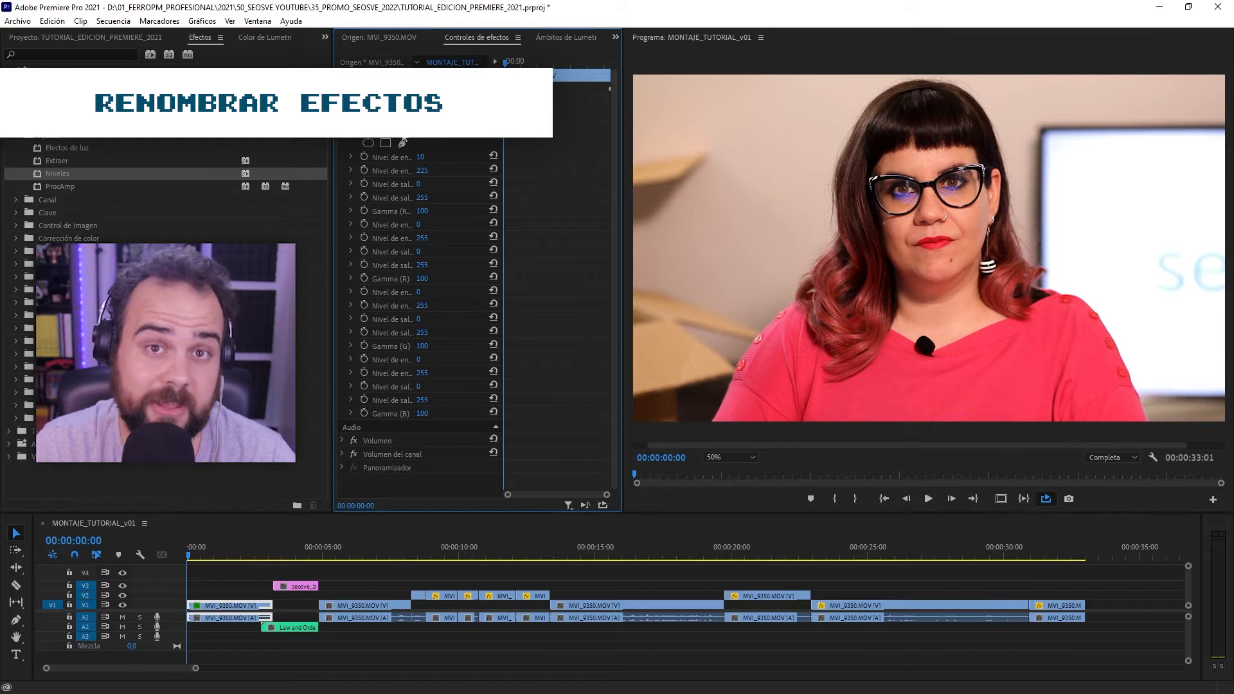
Rename the first clip's Niveles effect with the label igualado
{"action": "right_click", "coordinate": [388, 135]}
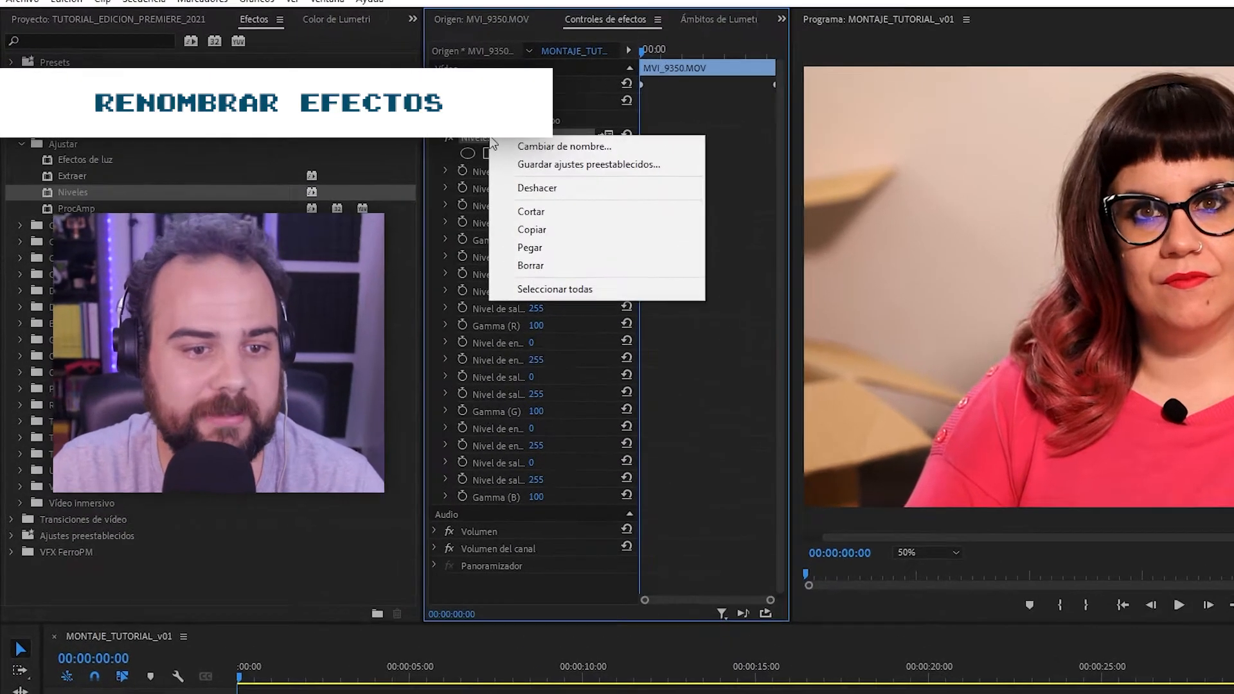
{"action": "left_click", "coordinate": [564, 146]}
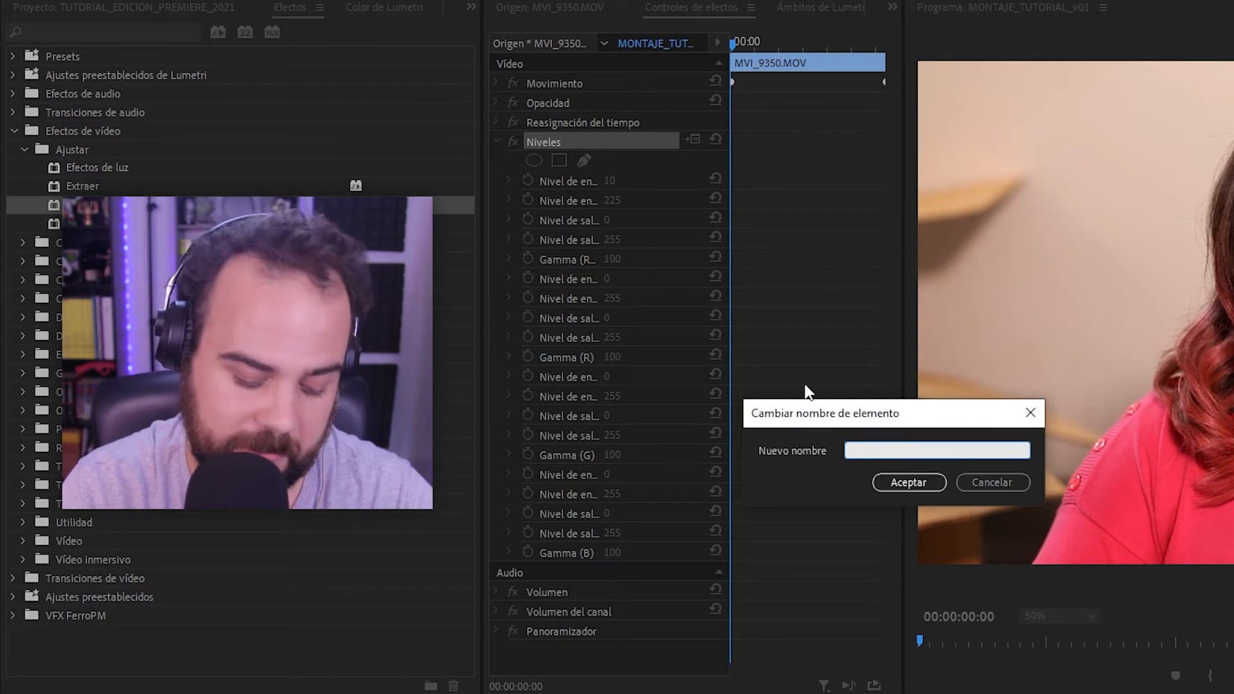
{"action": "type", "text": "igualado"}
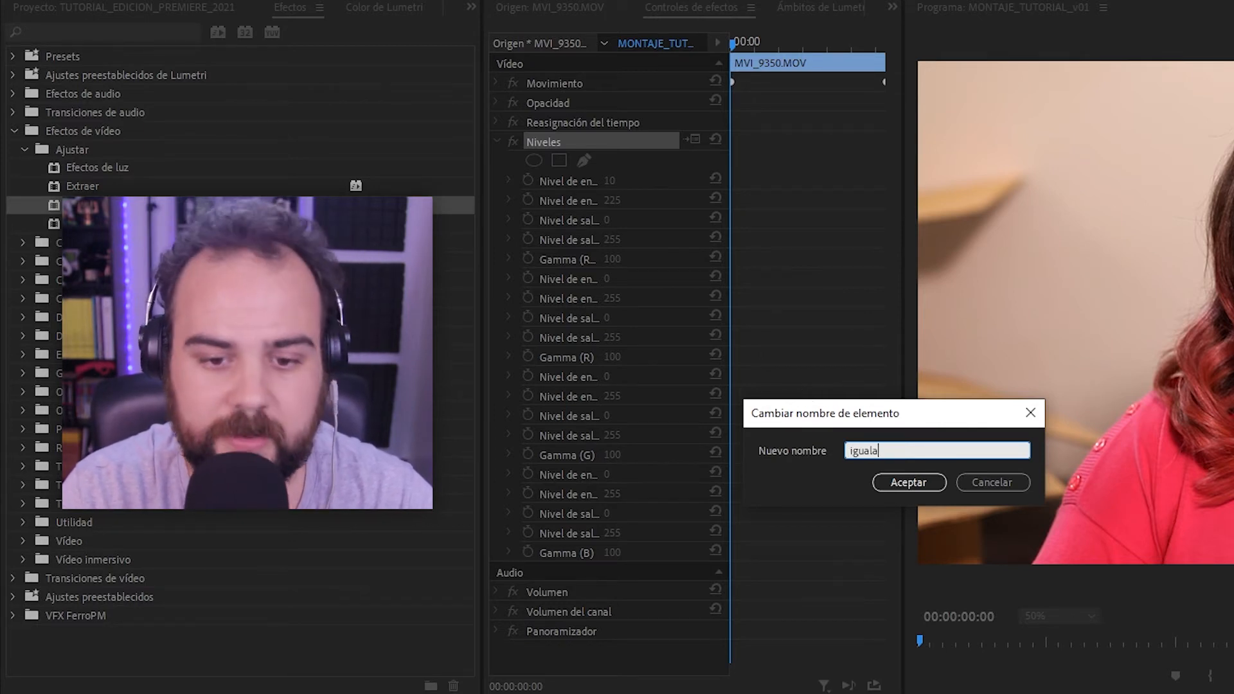
{"action": "key", "text": "Return"}
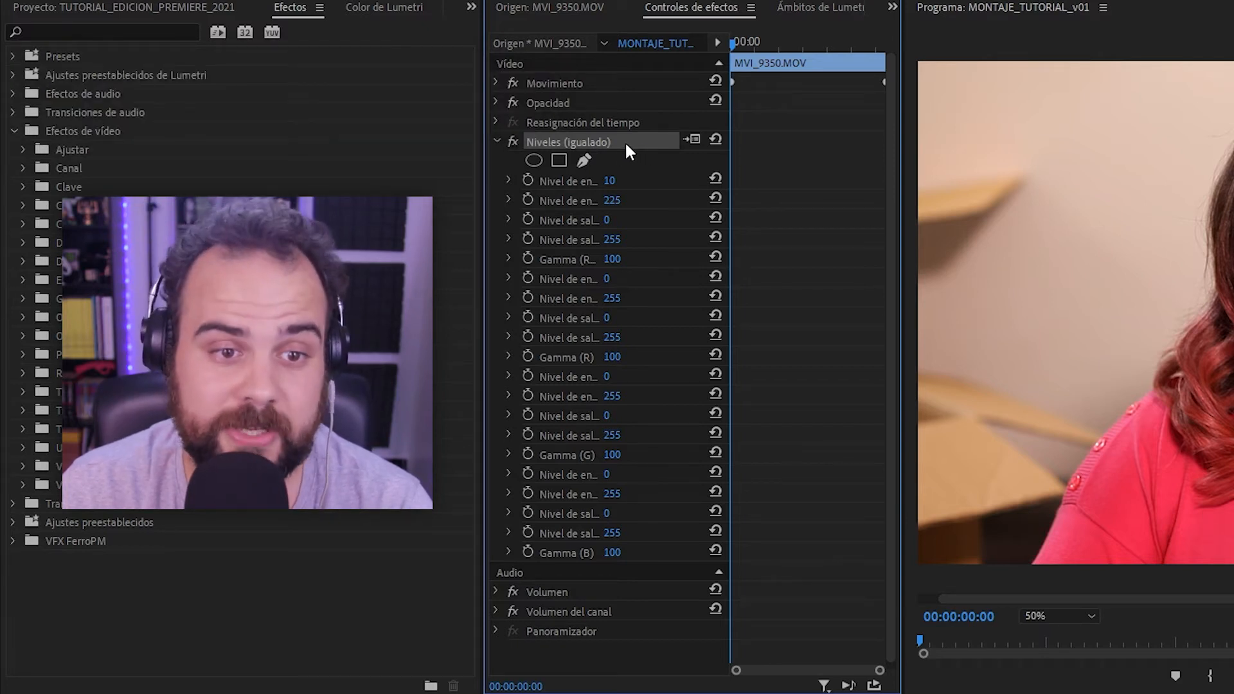
Save the renamed Niveles effect as a preset called Niveles igualados with type Escala and an empty description
{"action": "right_click", "coordinate": [625, 143]}
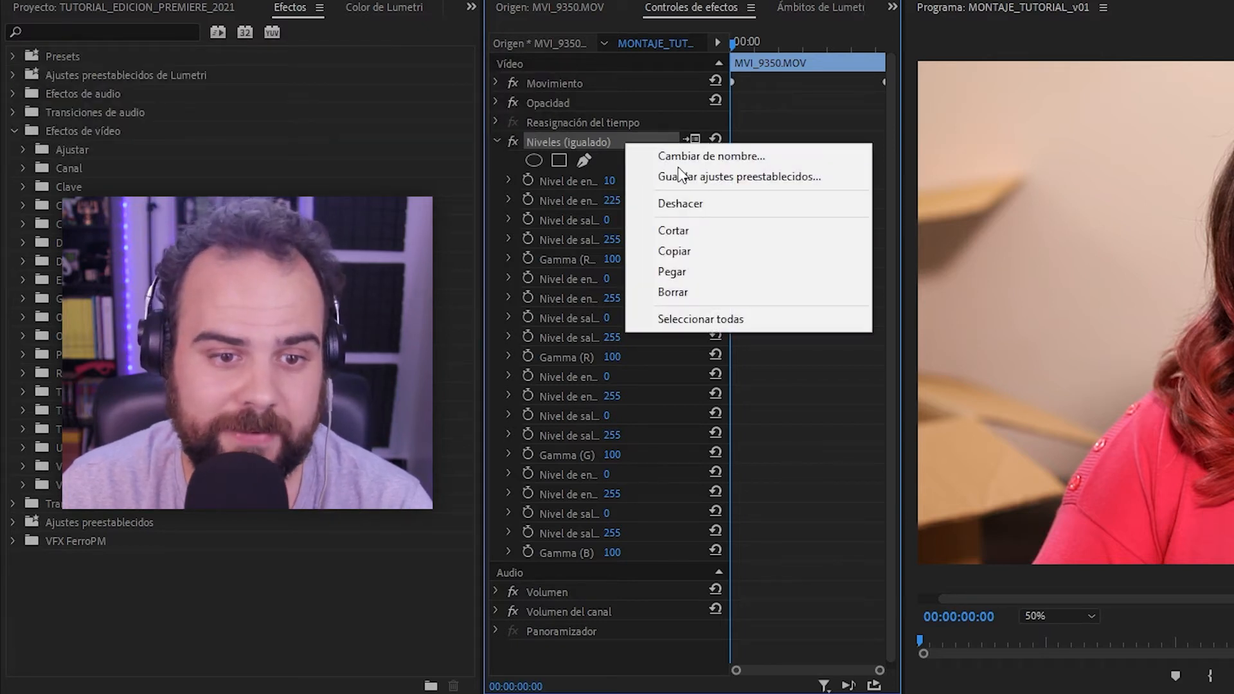
{"action": "left_click", "coordinate": [713, 183]}
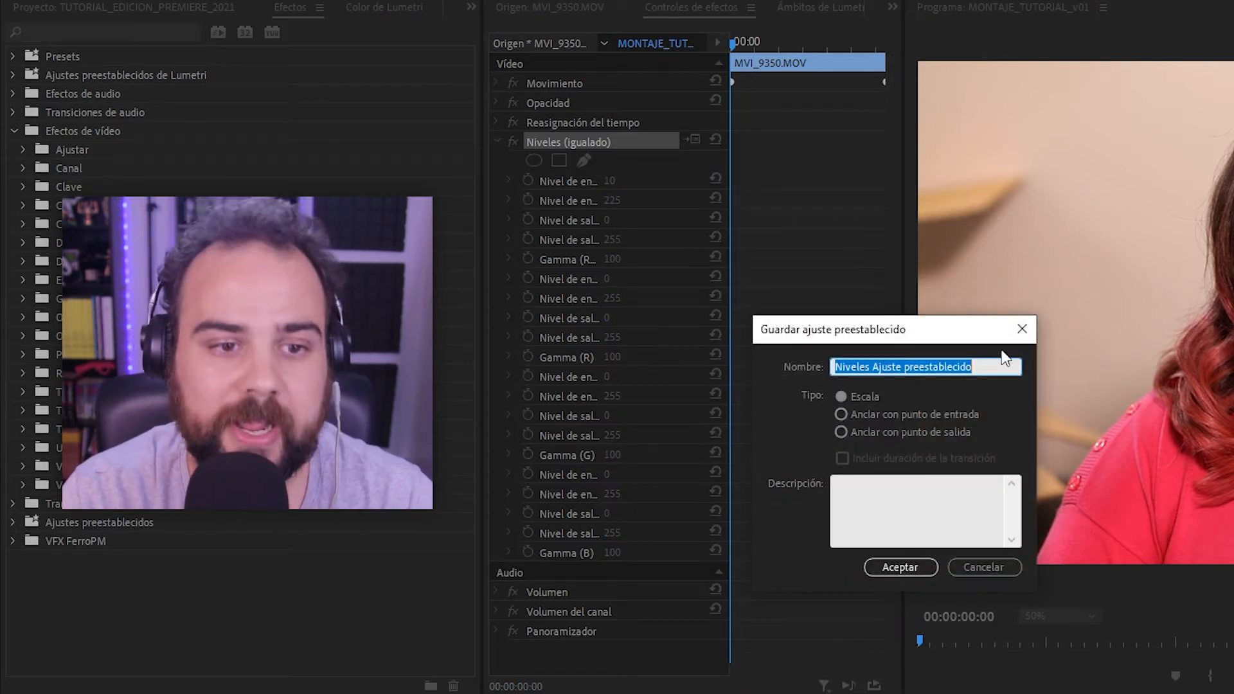
{"action": "type", "text": "Niveles igualados"}
{"action": "key", "text": "Return"}
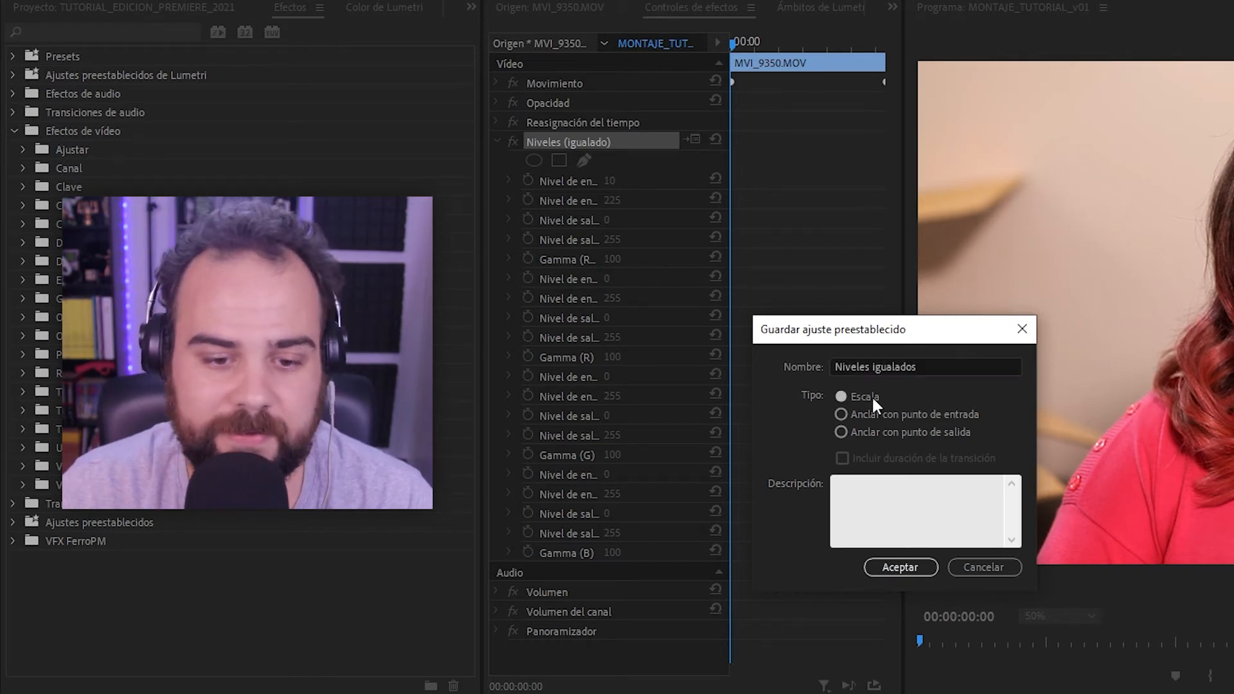
{"action": "left_click", "coordinate": [897, 501]}
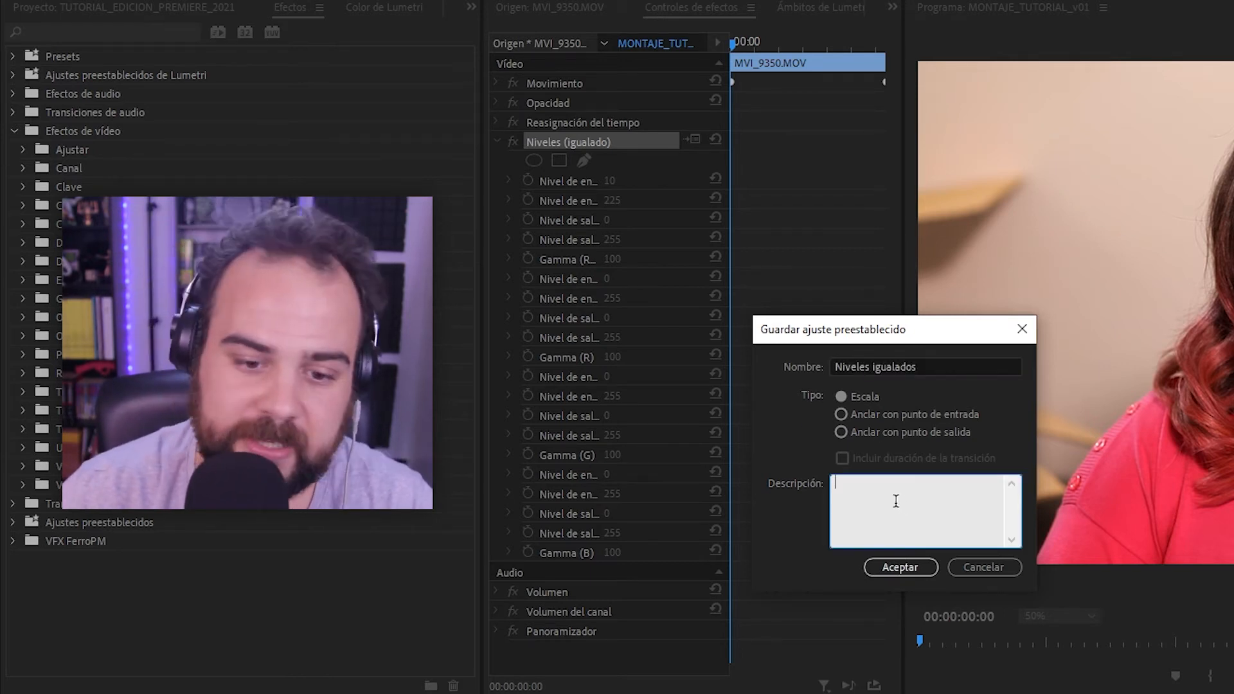
{"action": "left_click", "coordinate": [901, 566]}
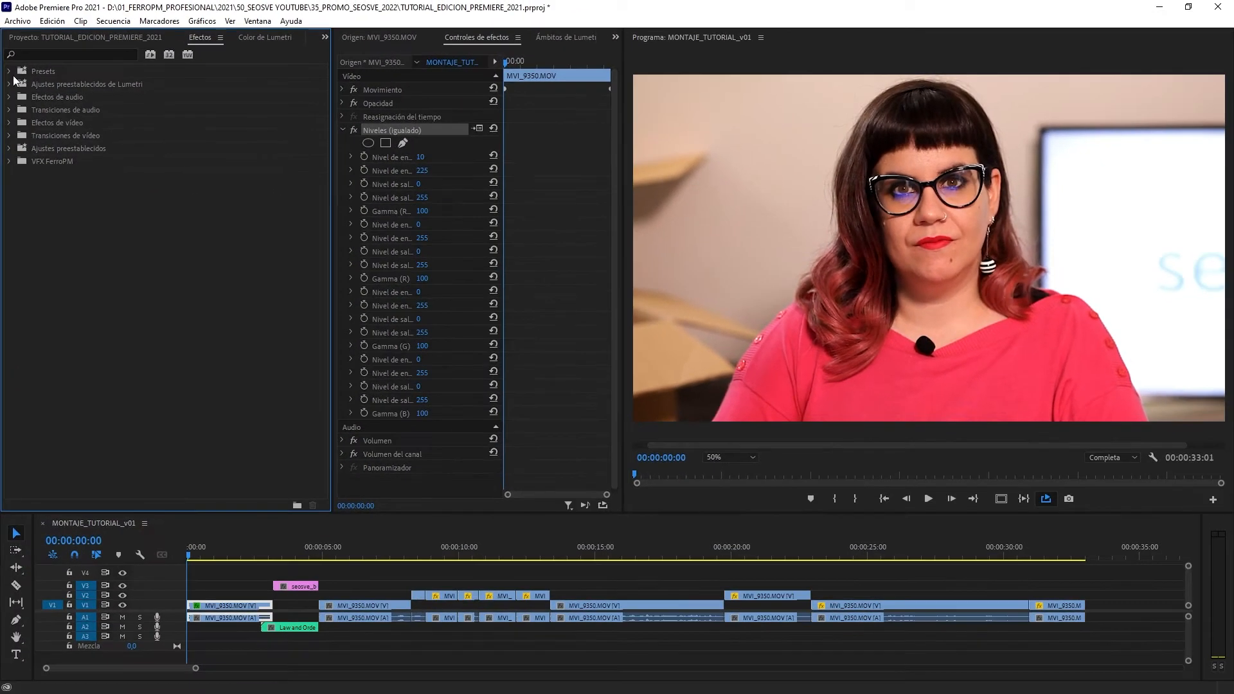
Locate the saved Niveles igualados preset in the Presets folder and compare it with the clip's Niveles effect
{"action": "left_click", "coordinate": [9, 149]}
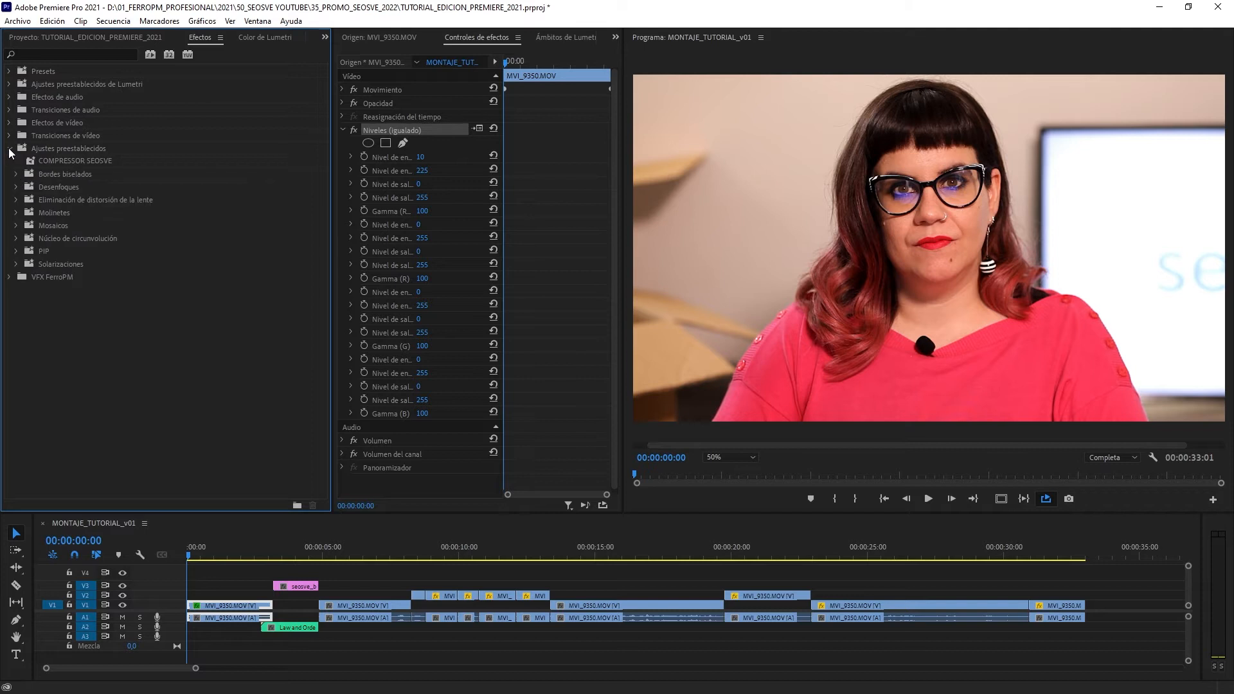
{"action": "left_click", "coordinate": [11, 72]}
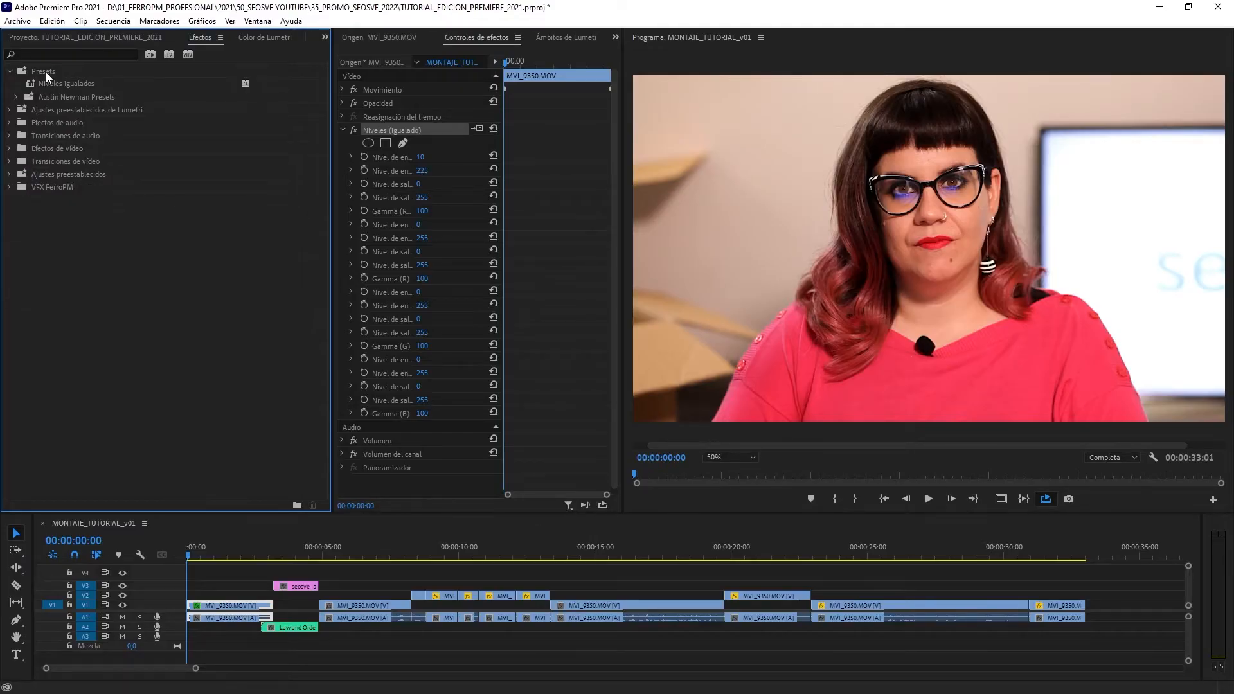
{"action": "left_click", "coordinate": [65, 84]}
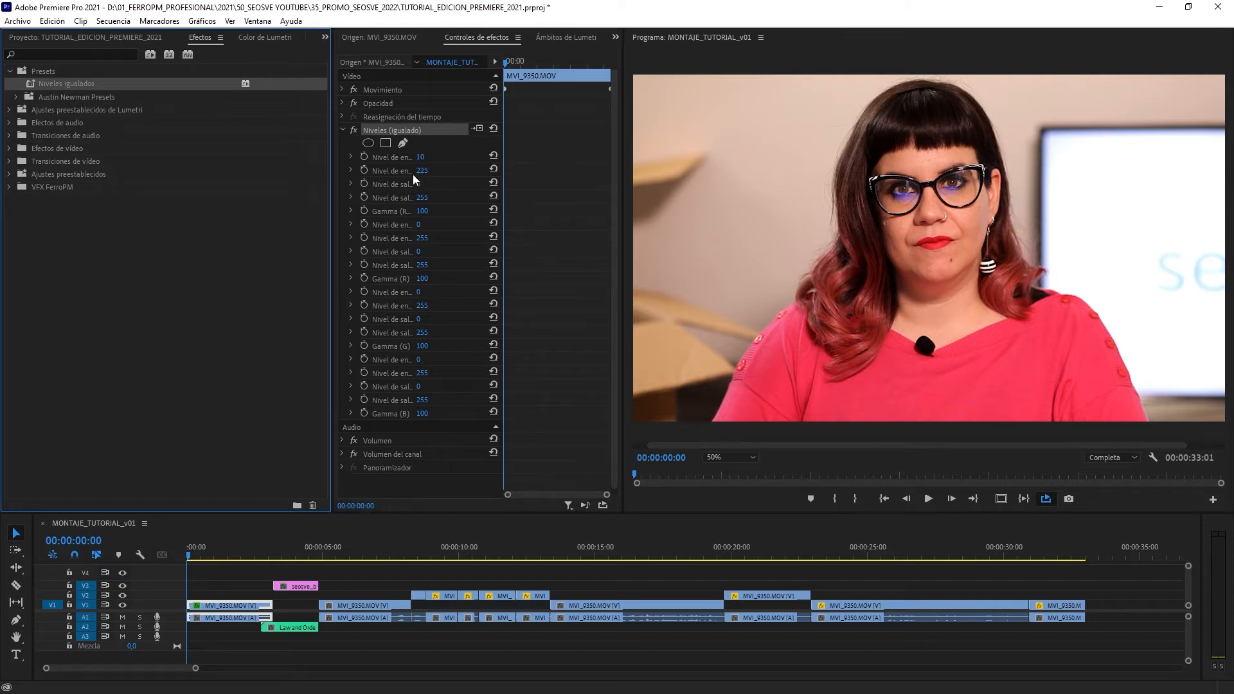
{"action": "left_click", "coordinate": [403, 130]}
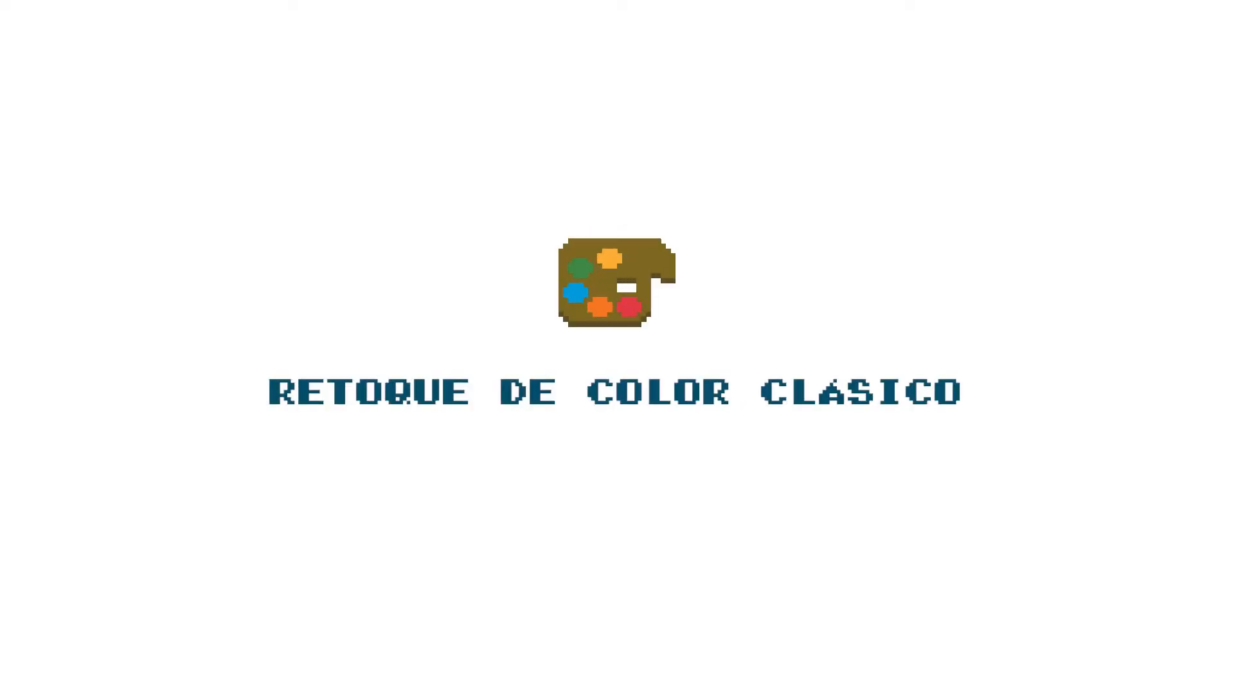
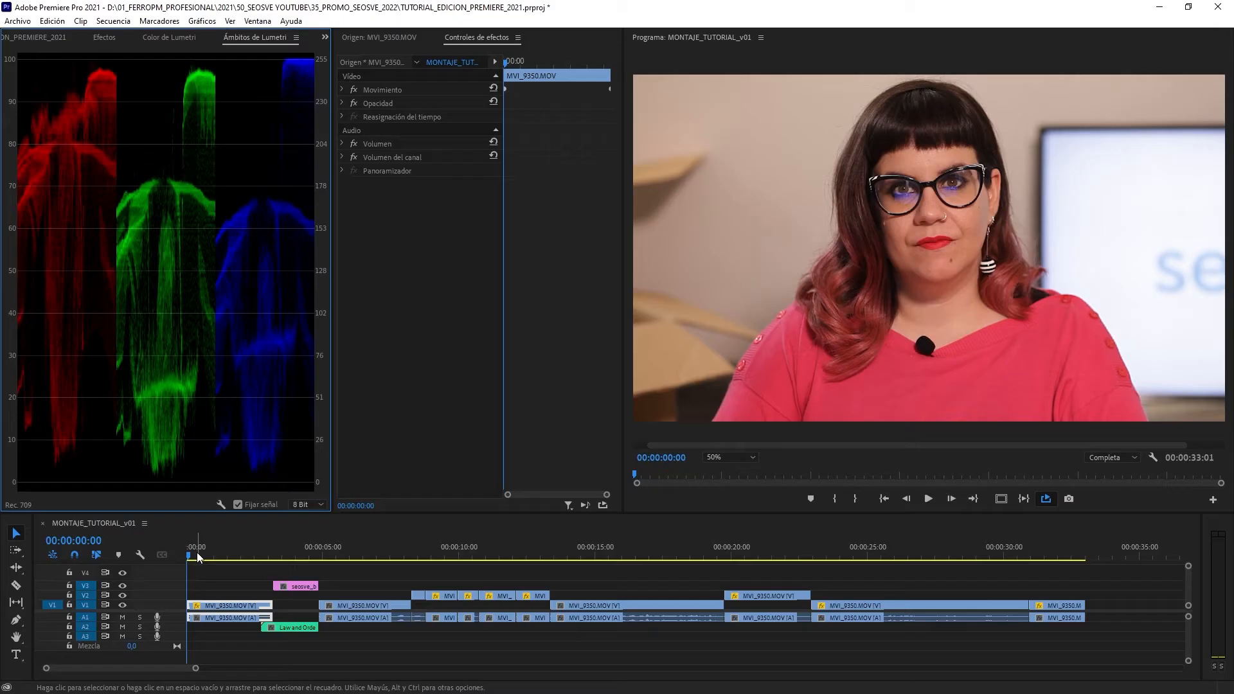
Play the first clip to 00:00:01:12 and try showing the HLS and YUV vectorscopes and RGB waveform alongside the RGB parade
{"action": "key", "text": "space"}
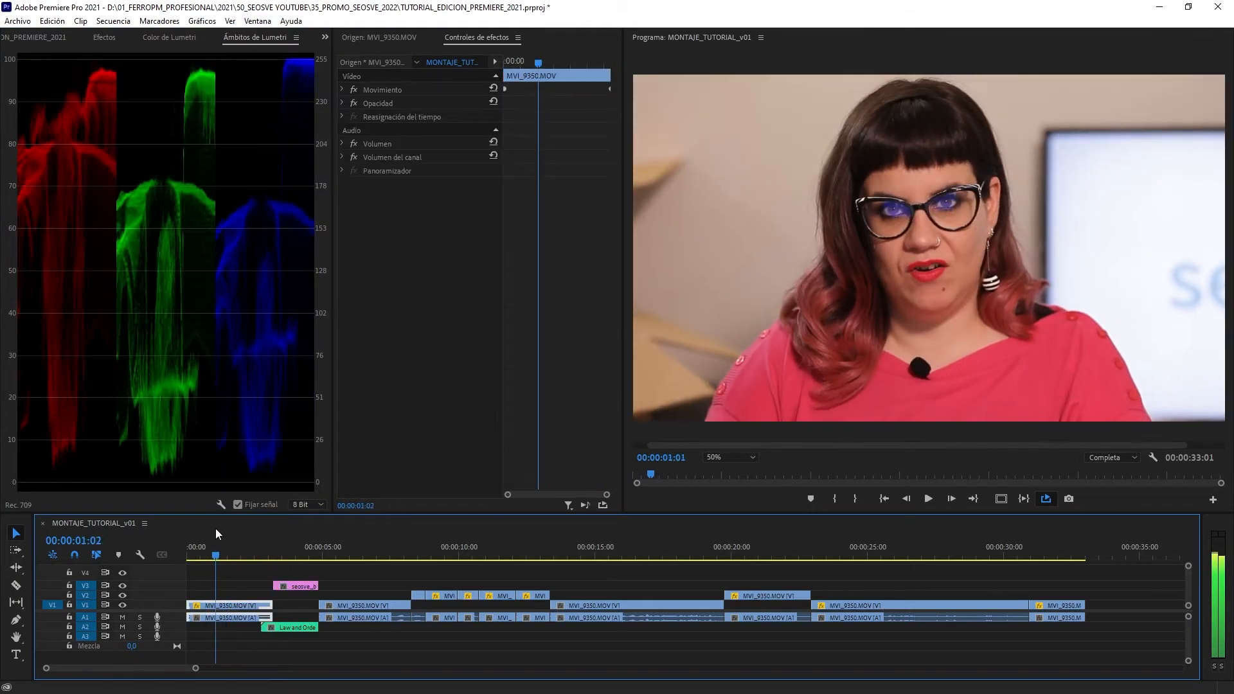
{"action": "key", "text": "space"}
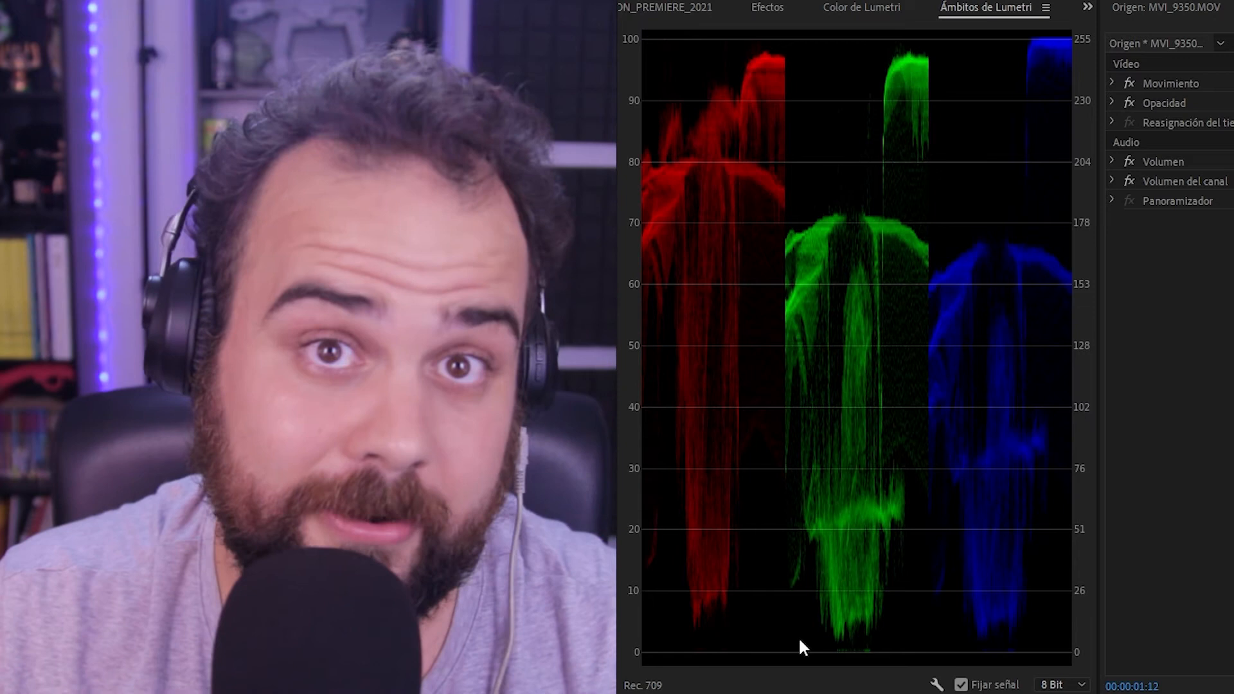
{"action": "right_click", "coordinate": [840, 120]}
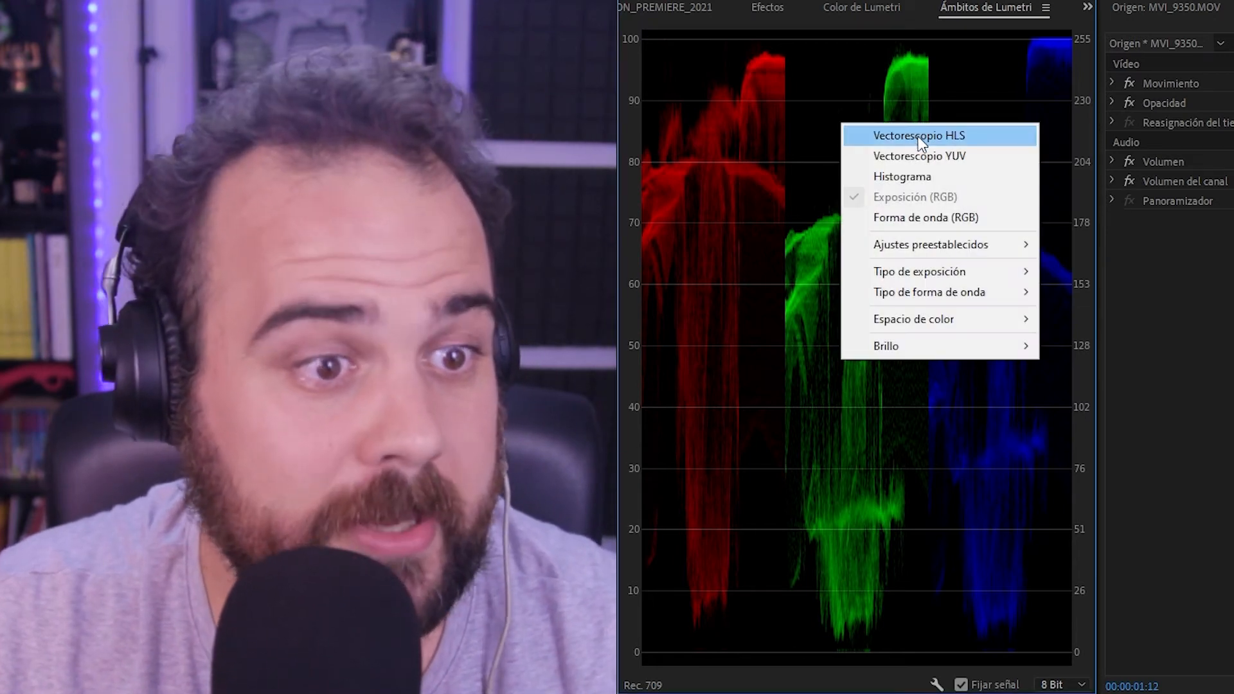
{"action": "left_click", "coordinate": [918, 136]}
{"action": "right_click", "coordinate": [769, 99]}
{"action": "left_click", "coordinate": [834, 133]}
{"action": "right_click", "coordinate": [900, 268]}
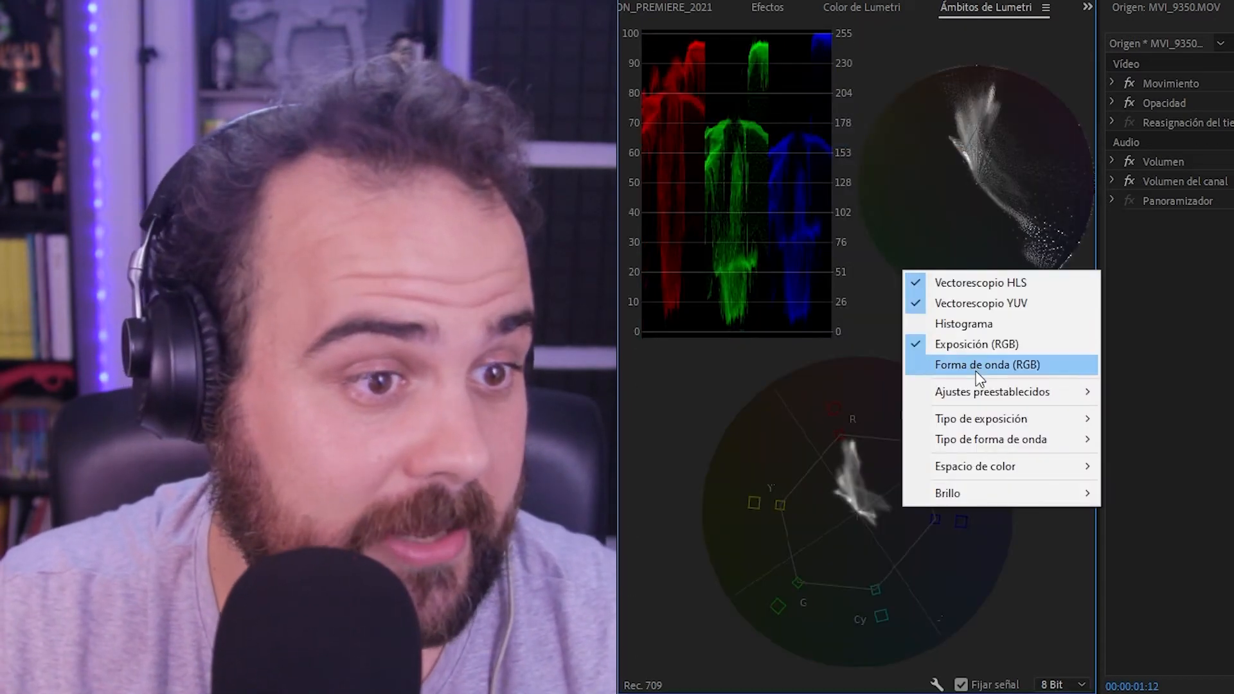
{"action": "left_click", "coordinate": [975, 365]}
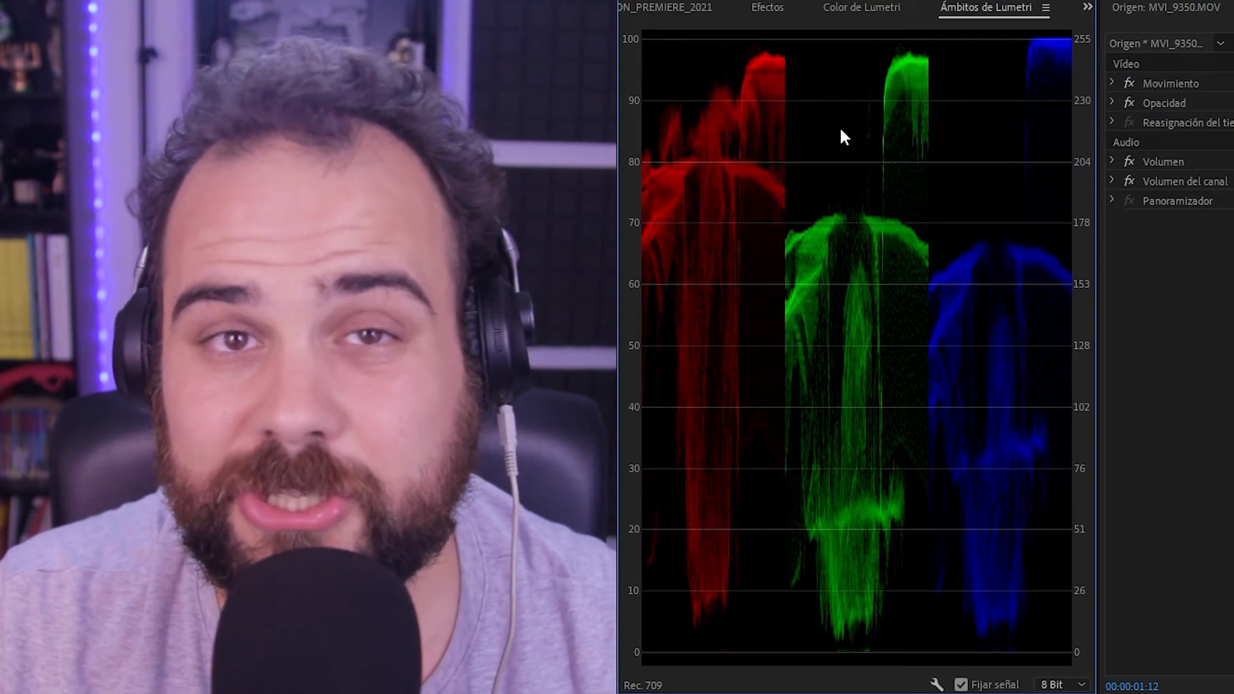
{"action": "right_click", "coordinate": [839, 126]}
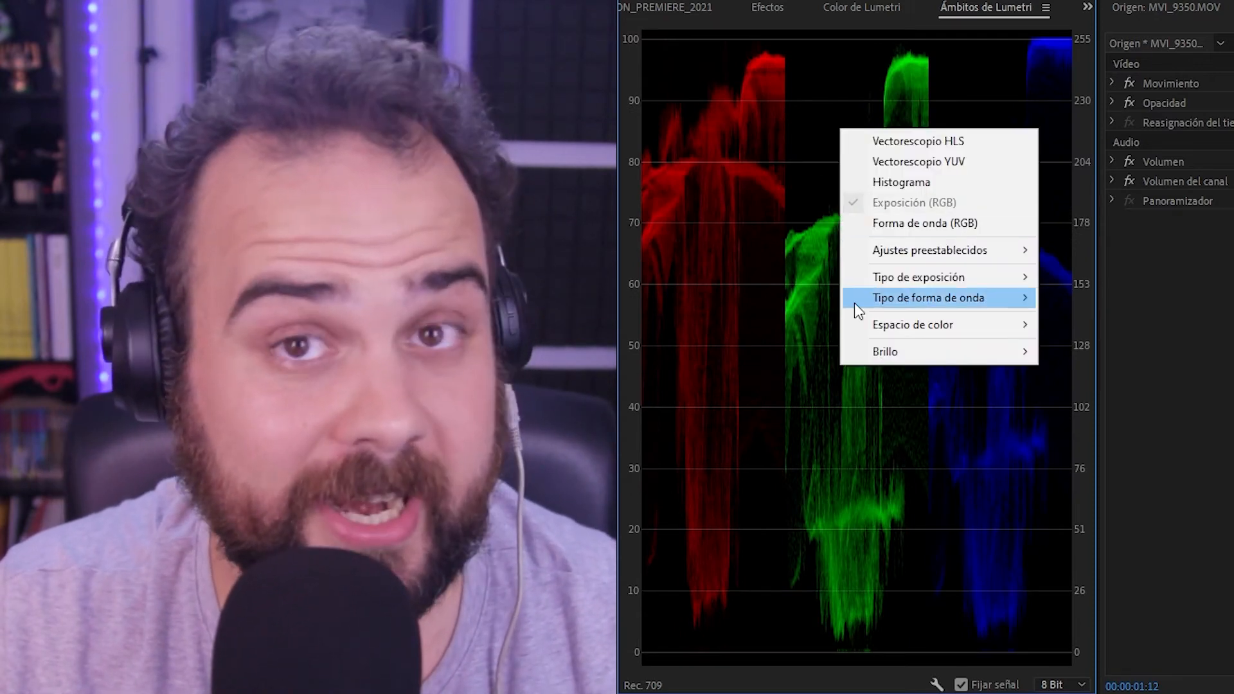
{"action": "left_click", "coordinate": [753, 326]}
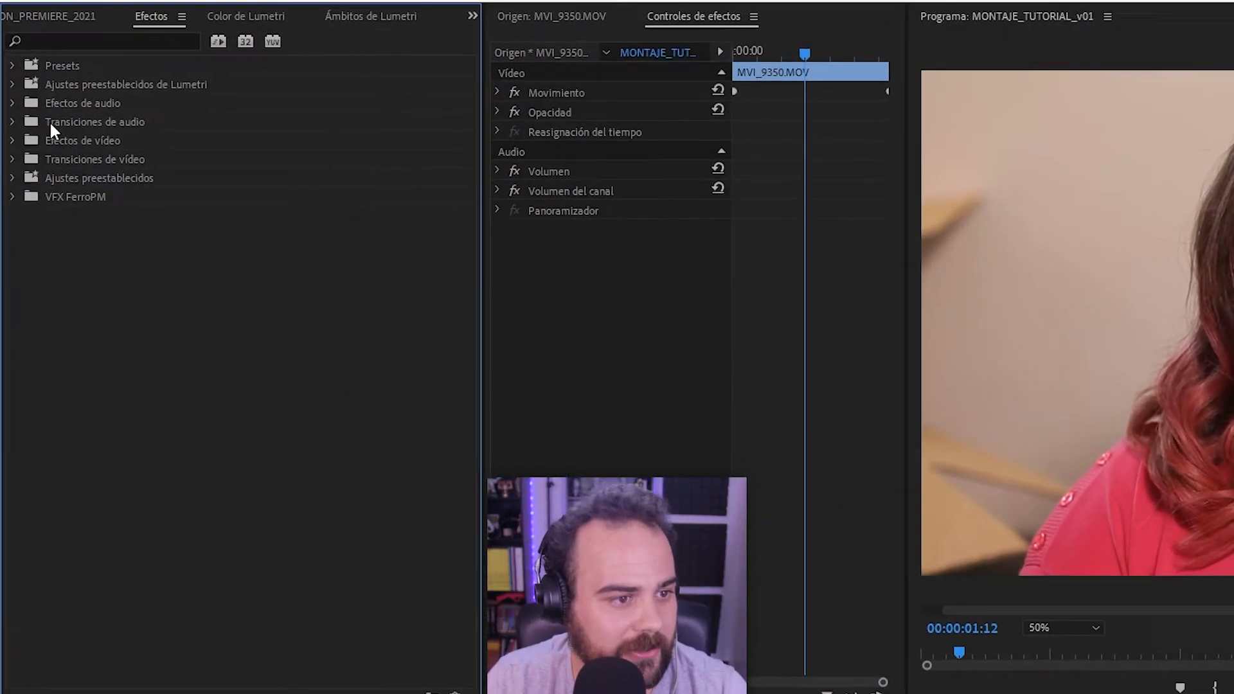
Apply the Niveles effect from the Ajustar video effects to the first clip
{"action": "left_click", "coordinate": [13, 141]}
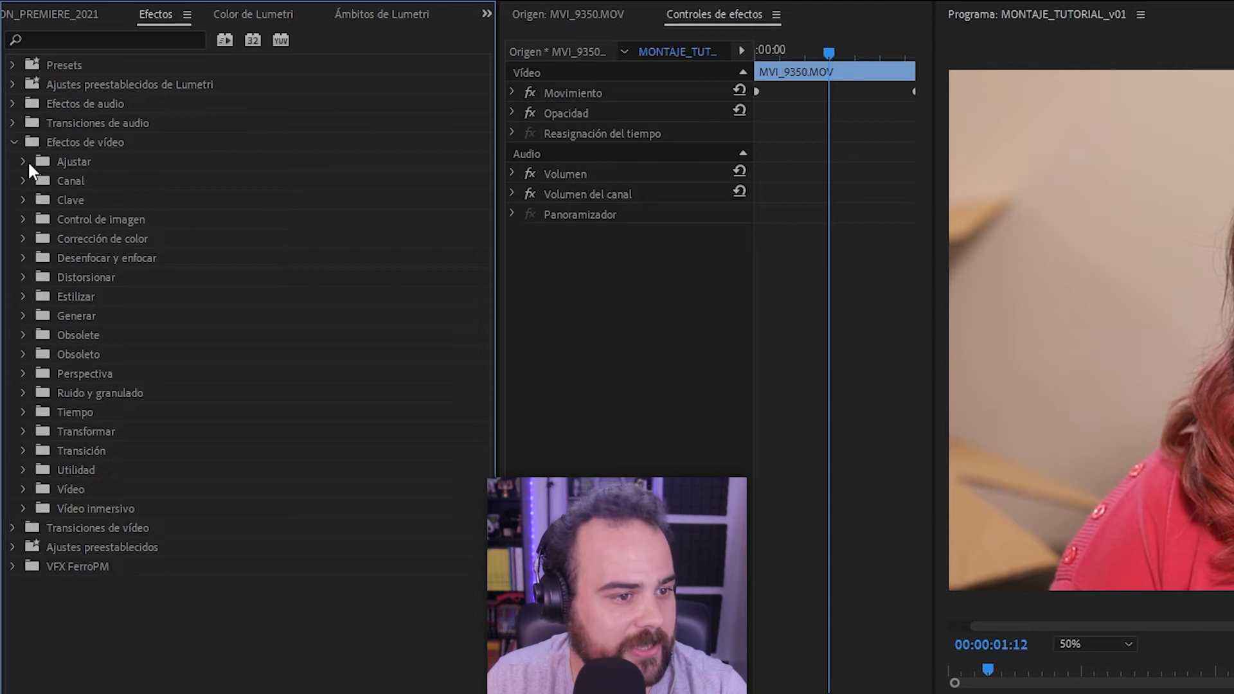
{"action": "left_click", "coordinate": [23, 161]}
{"action": "left_click_drag", "start_coordinate": [90, 218], "coordinate": [620, 146]}
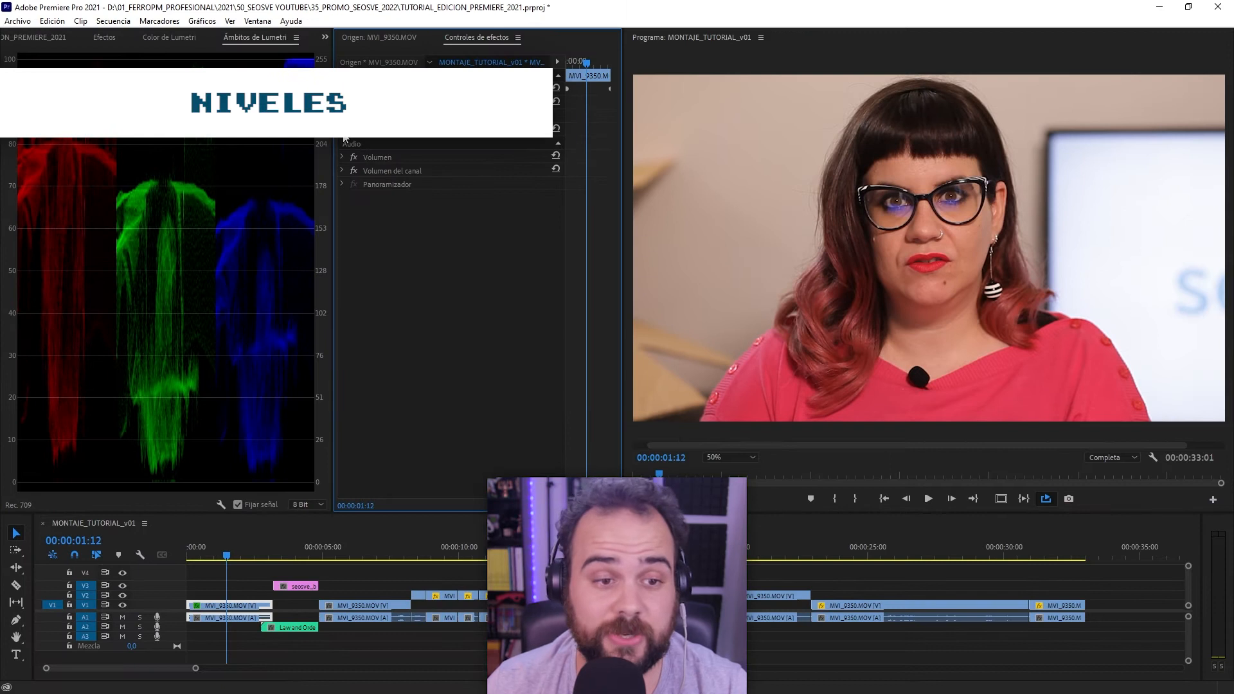
Try the Niveles settings on the first clip with RGB input black 65, gamma 1,16 and input white 232
{"action": "left_click", "coordinate": [343, 131]}
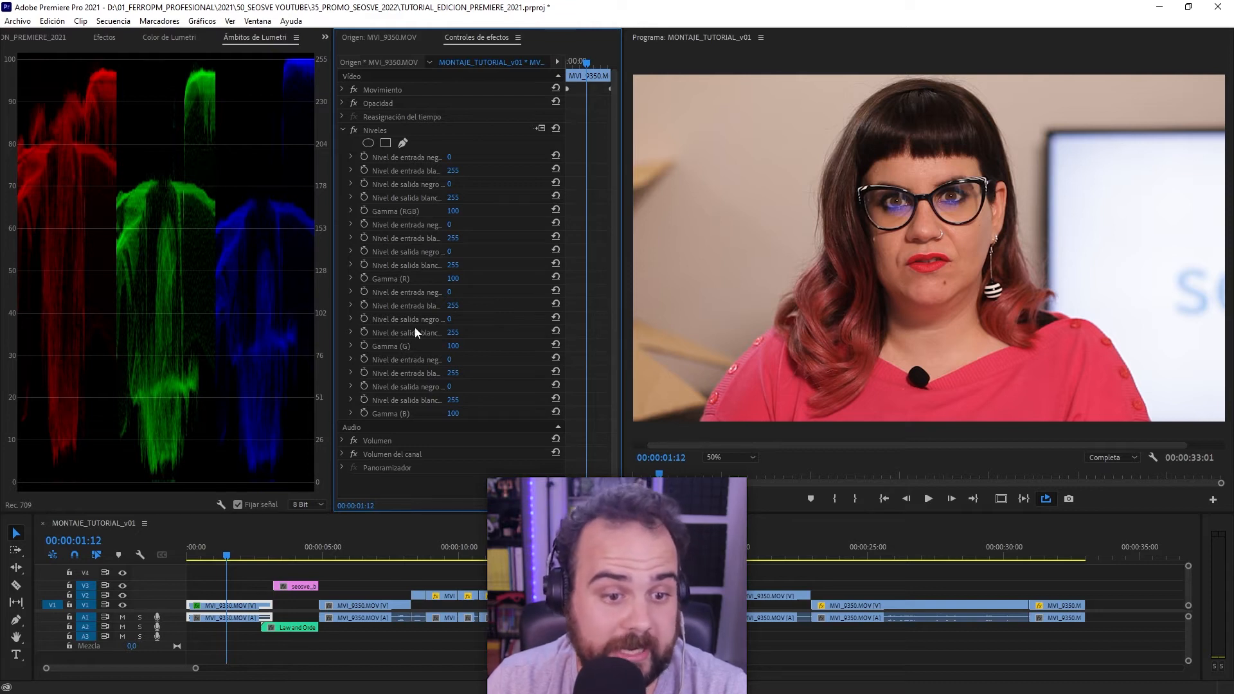
{"action": "left_click", "coordinate": [538, 128]}
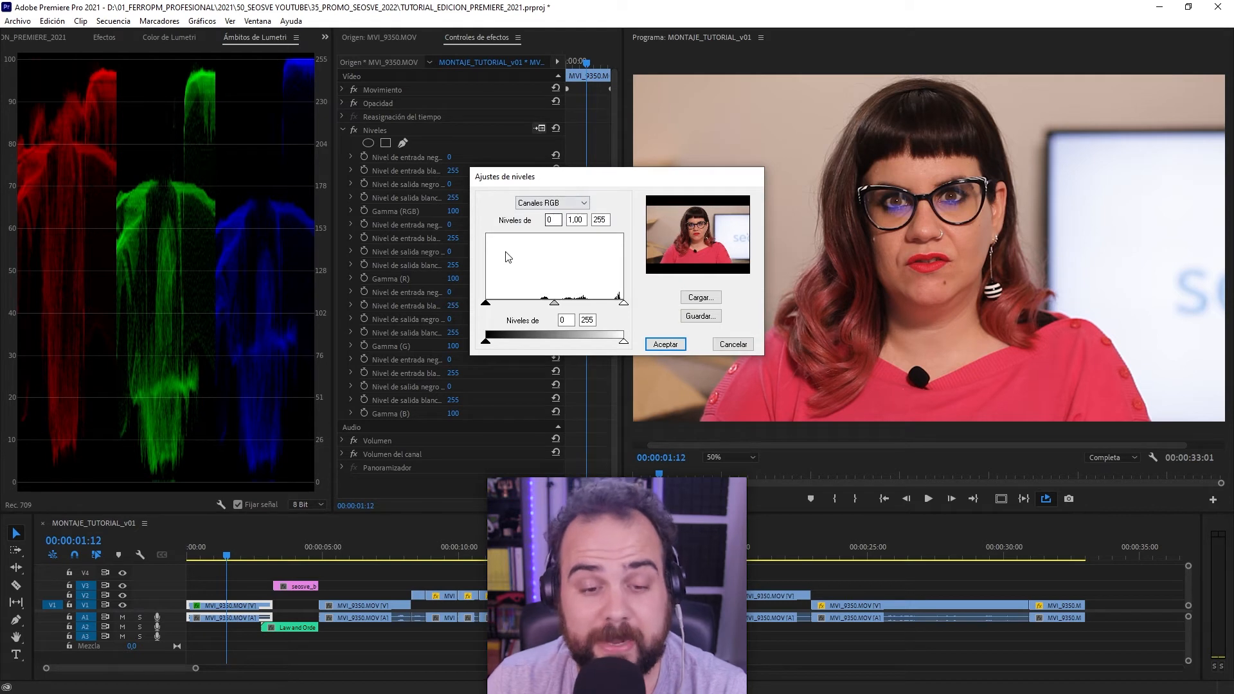
{"action": "left_click_drag", "start_coordinate": [486, 303], "coordinate": [613, 304]}
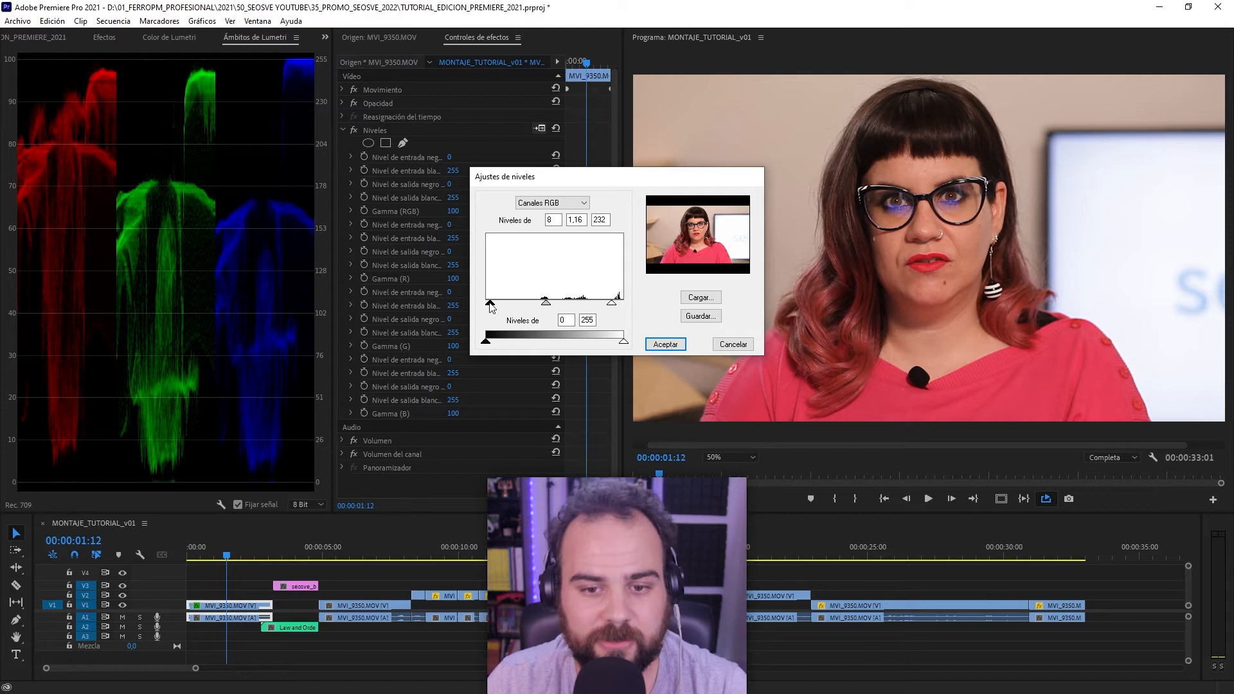
{"action": "left_click_drag", "start_coordinate": [490, 307], "coordinate": [521, 316]}
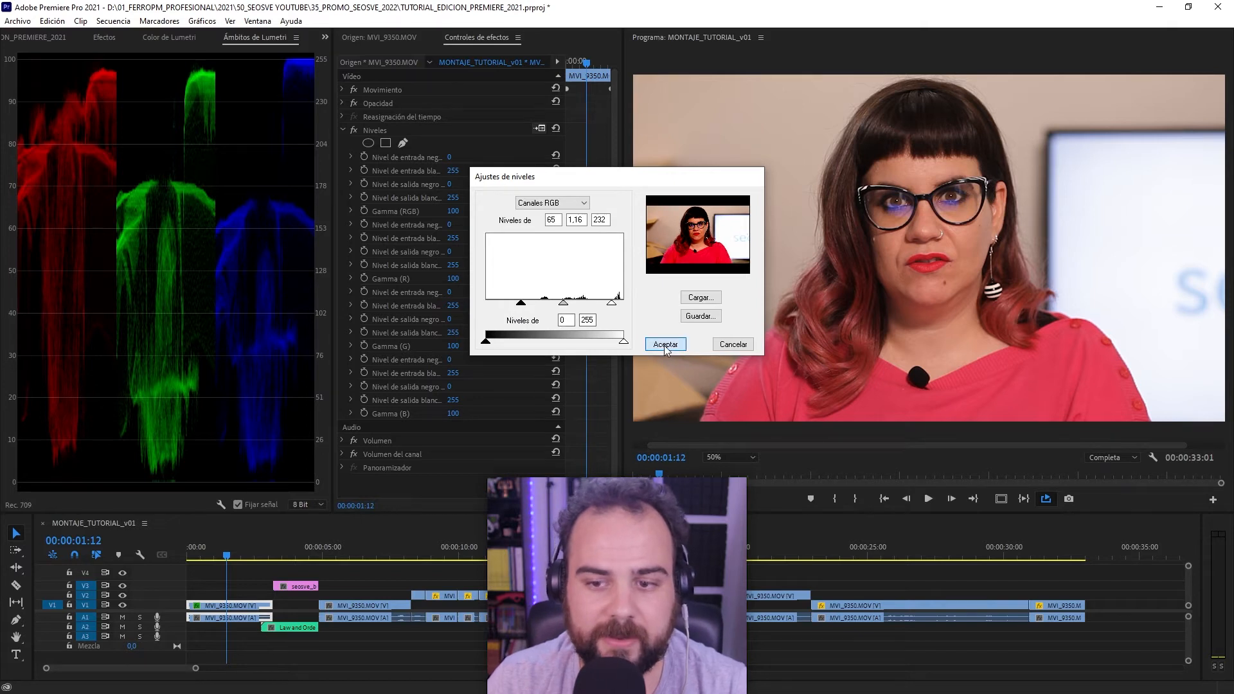
{"action": "left_click", "coordinate": [665, 347]}
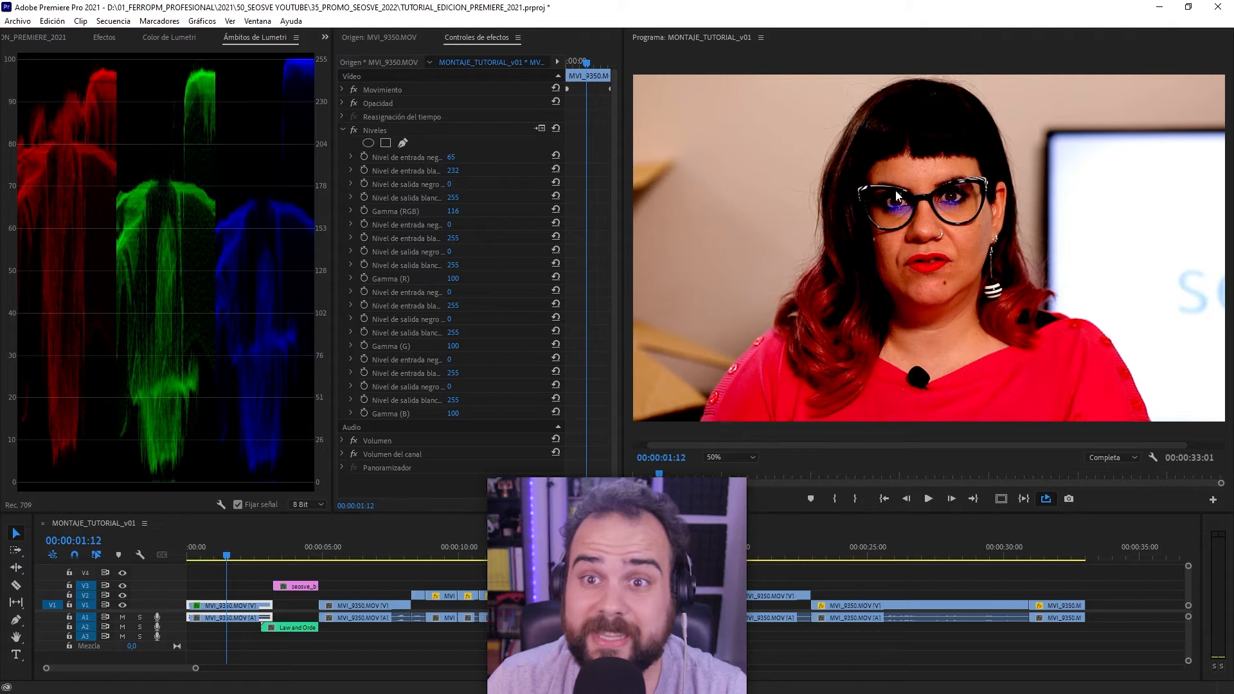
Try lowering the RGB input white level of Niveles to 167 in its settings dialog
{"action": "left_click", "coordinate": [539, 128]}
{"action": "left_click_drag", "start_coordinate": [611, 301], "coordinate": [575, 301]}
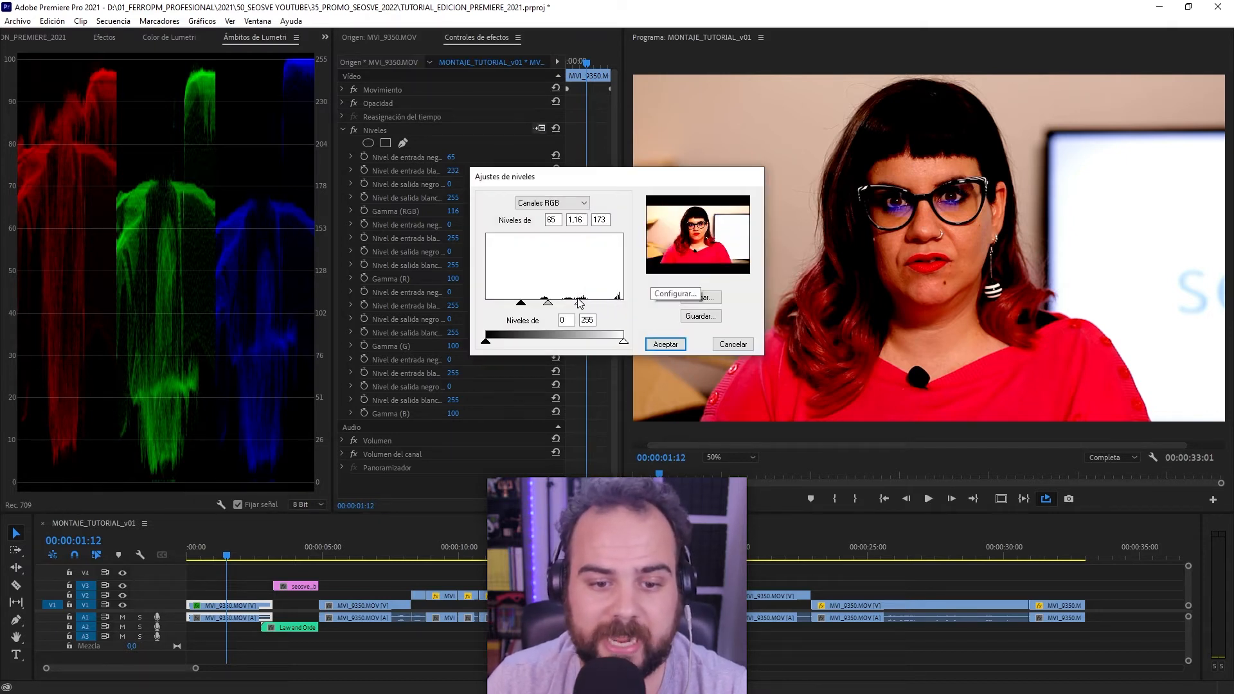
{"action": "left_click", "coordinate": [648, 344]}
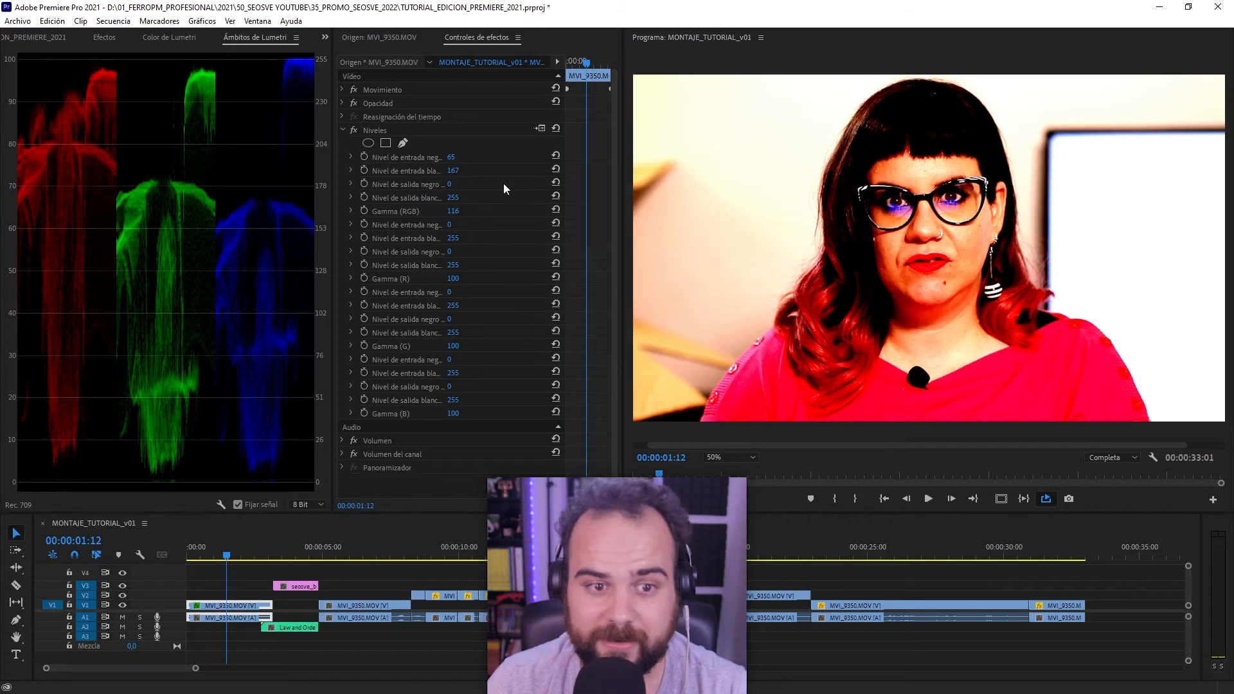
In the Niveles settings for the RGB channels, set the input black level to 15 and the input white level to 225
{"action": "left_click", "coordinate": [540, 128]}
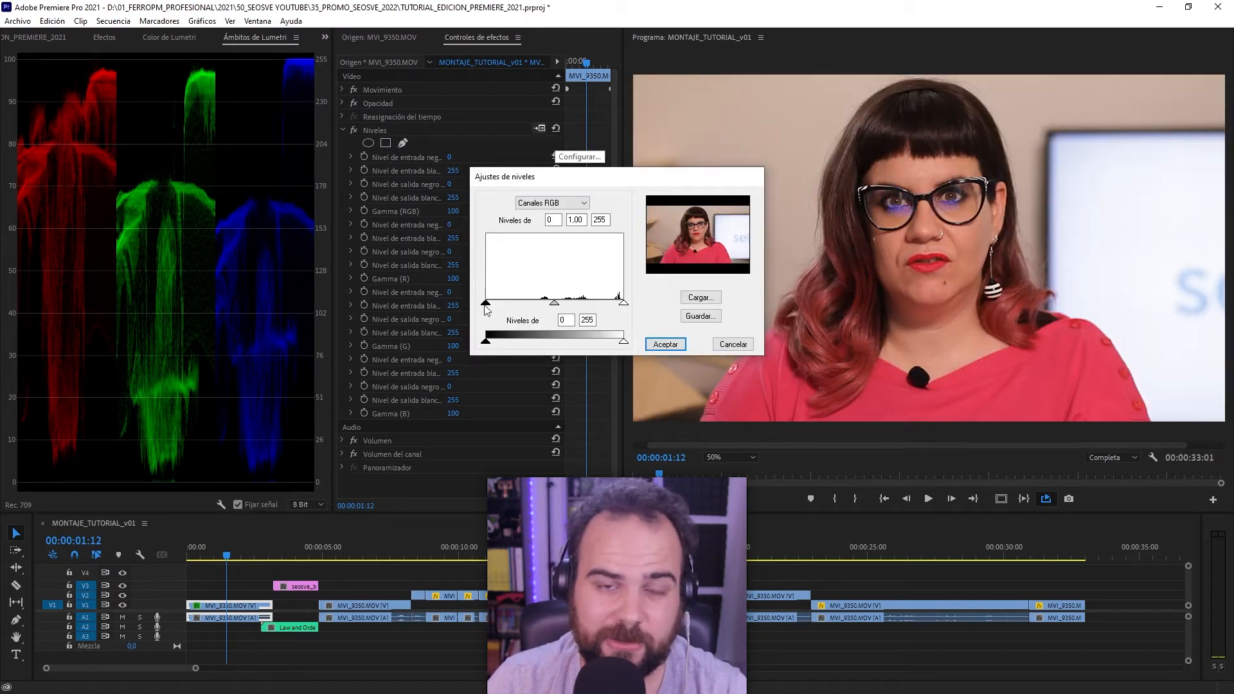
{"action": "left_click_drag", "start_coordinate": [485, 304], "coordinate": [494, 309]}
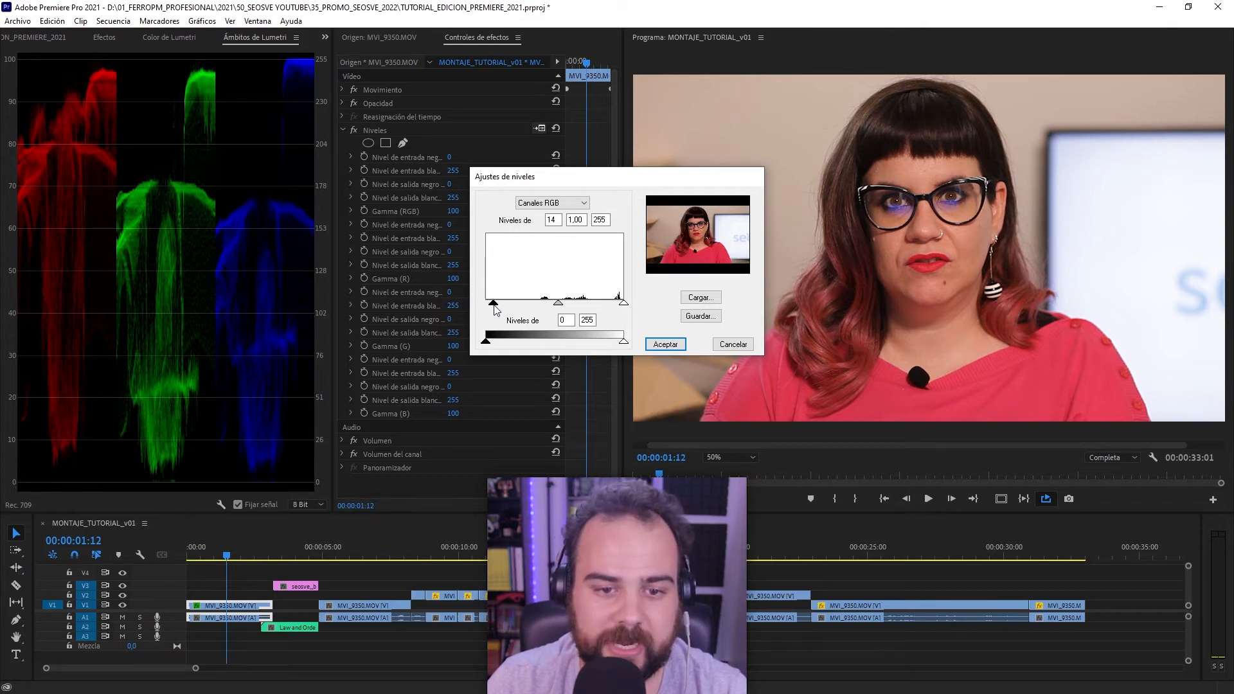
{"action": "double_click", "coordinate": [551, 220]}
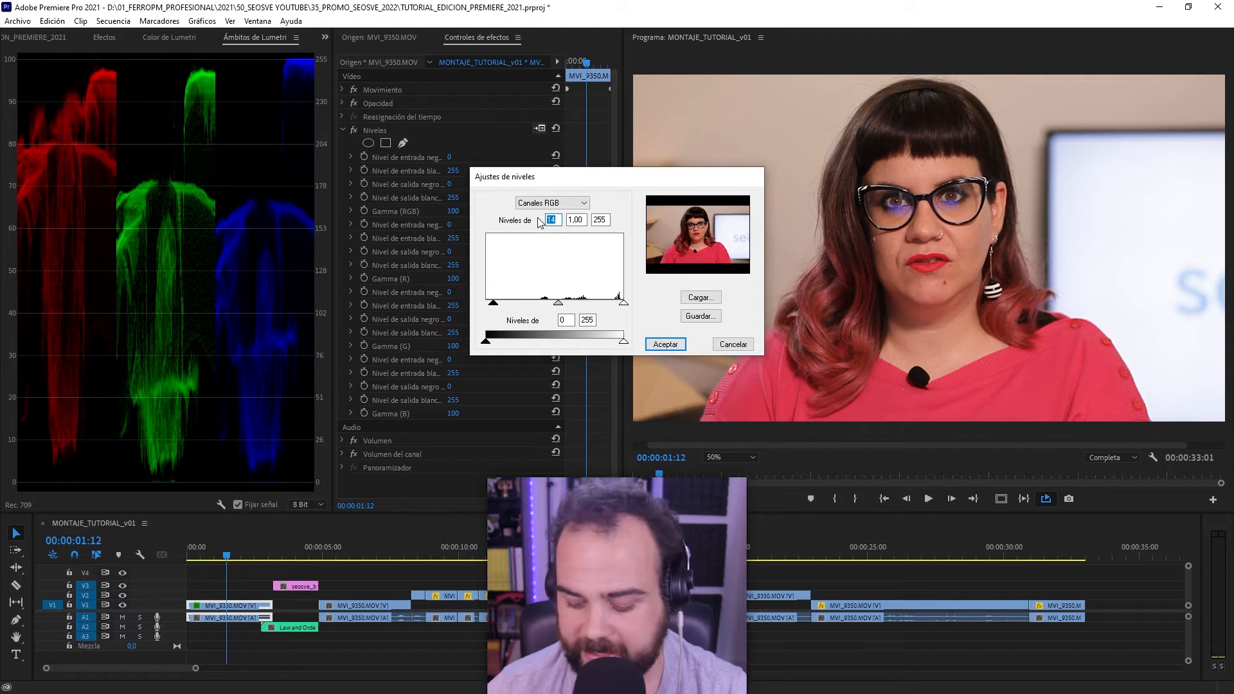
{"action": "type", "text": "15"}
{"action": "left_click_drag", "start_coordinate": [622, 302], "coordinate": [609, 304]}
{"action": "double_click", "coordinate": [599, 220]}
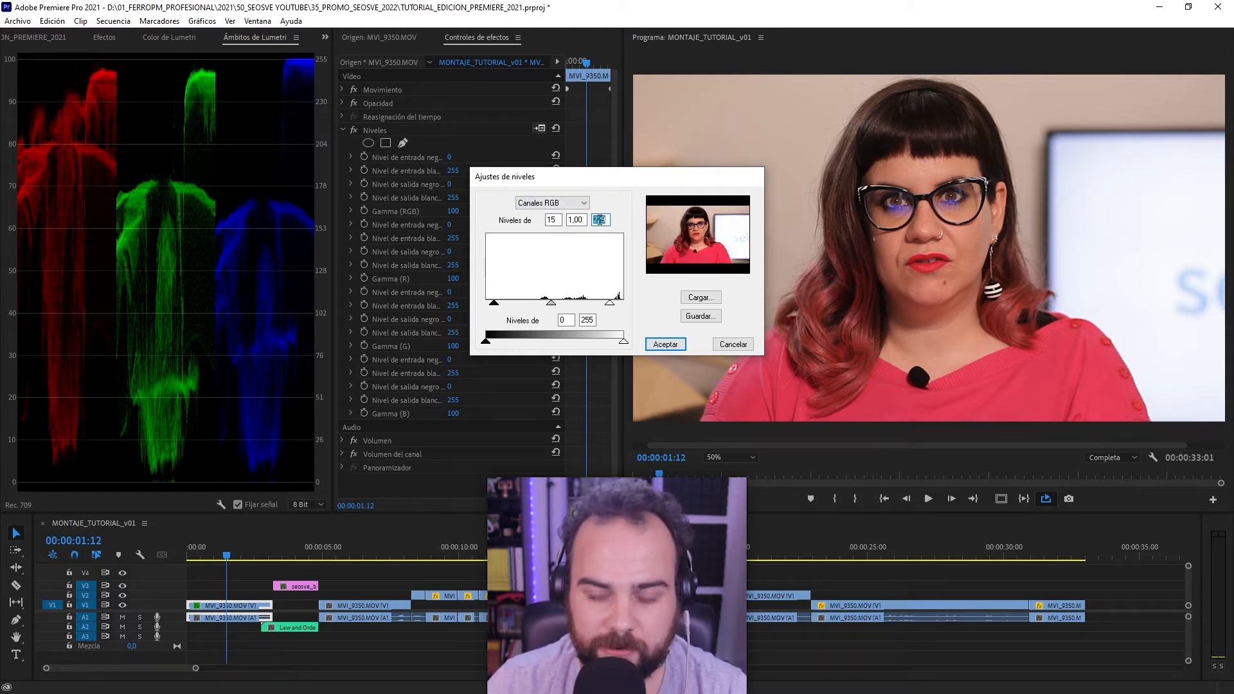
{"action": "type", "text": "225"}
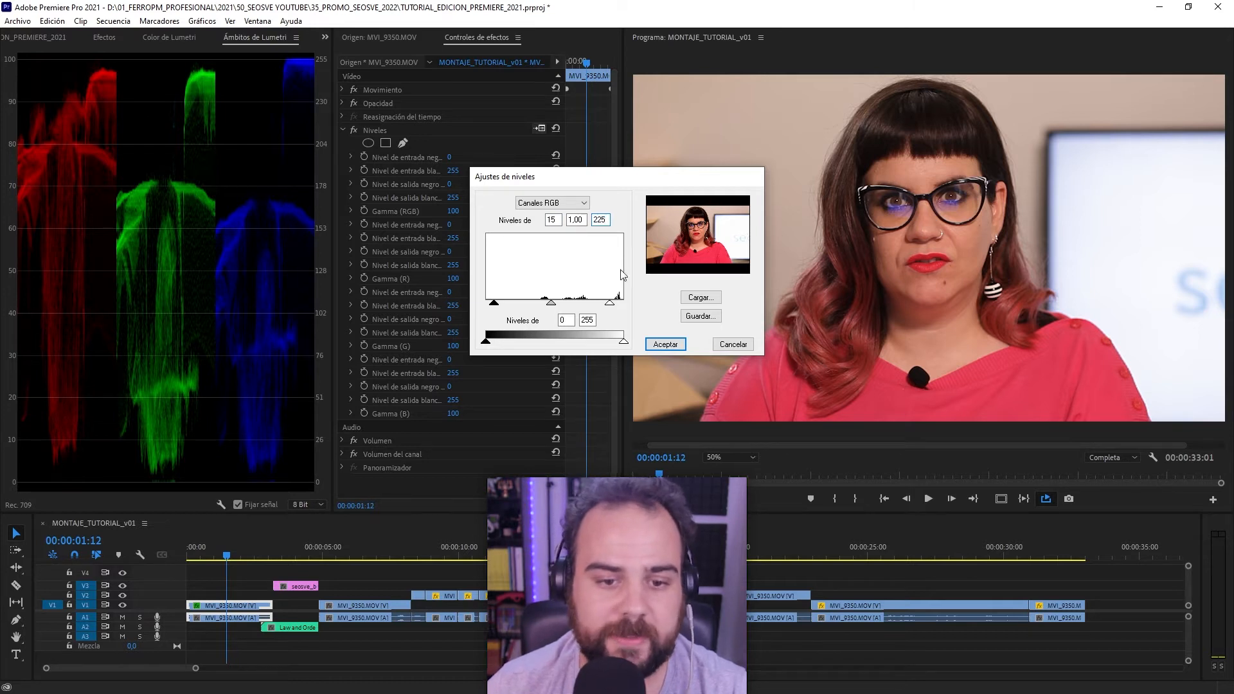
Set the RGB gamma to 1,15 and accept the Niveles settings
{"action": "left_click_drag", "start_coordinate": [554, 307], "coordinate": [552, 300]}
{"action": "key", "text": "shift+Tab"}
{"action": "type", "text": "1,15"}
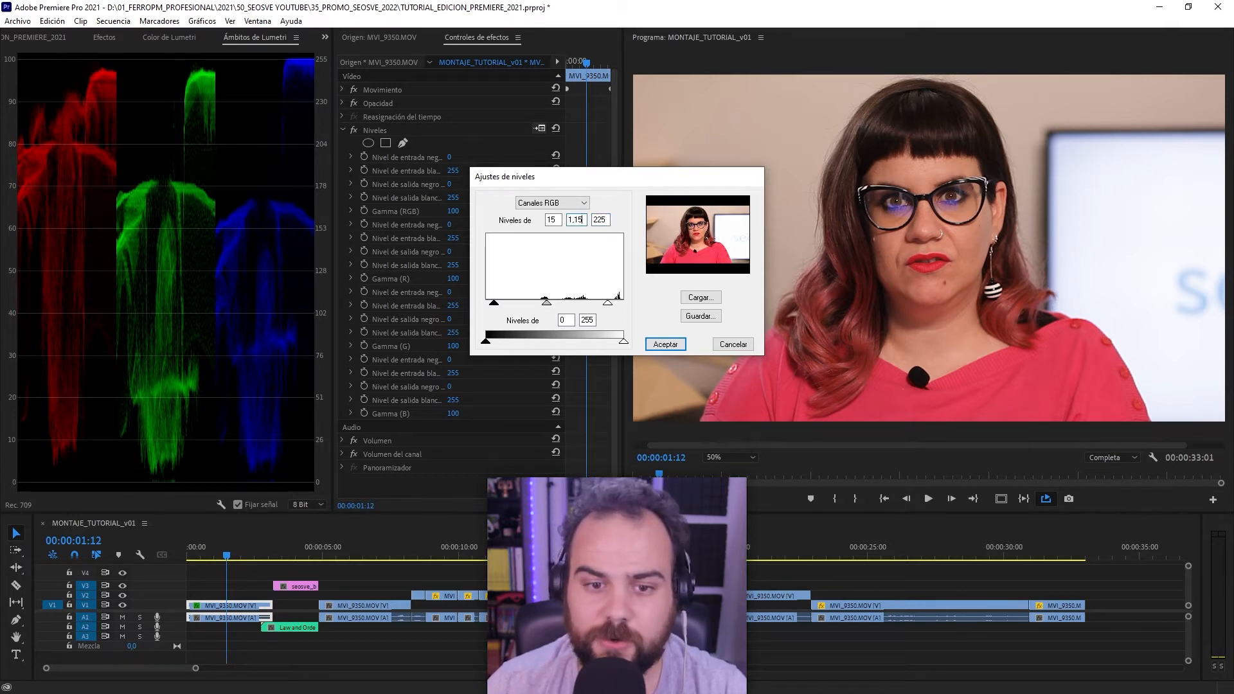
{"action": "left_click", "coordinate": [666, 344]}
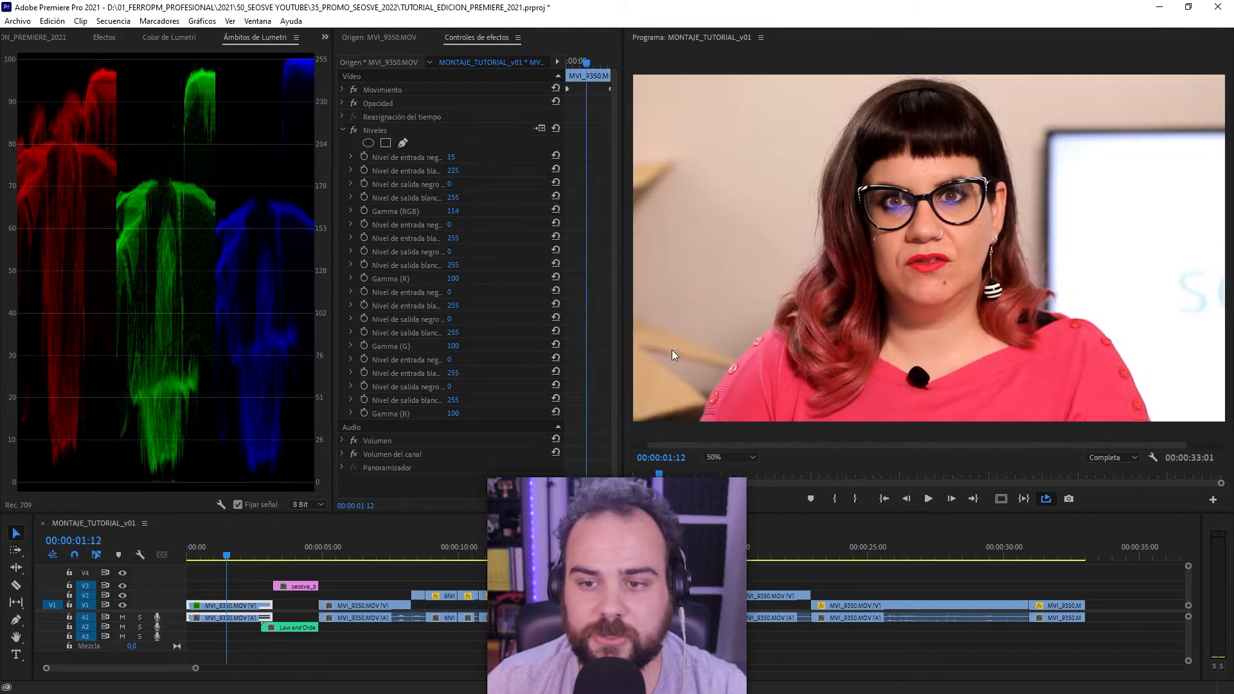
Disable and re-enable the Niveles effect to compare the clip before and after the correction
{"action": "left_click", "coordinate": [353, 129]}
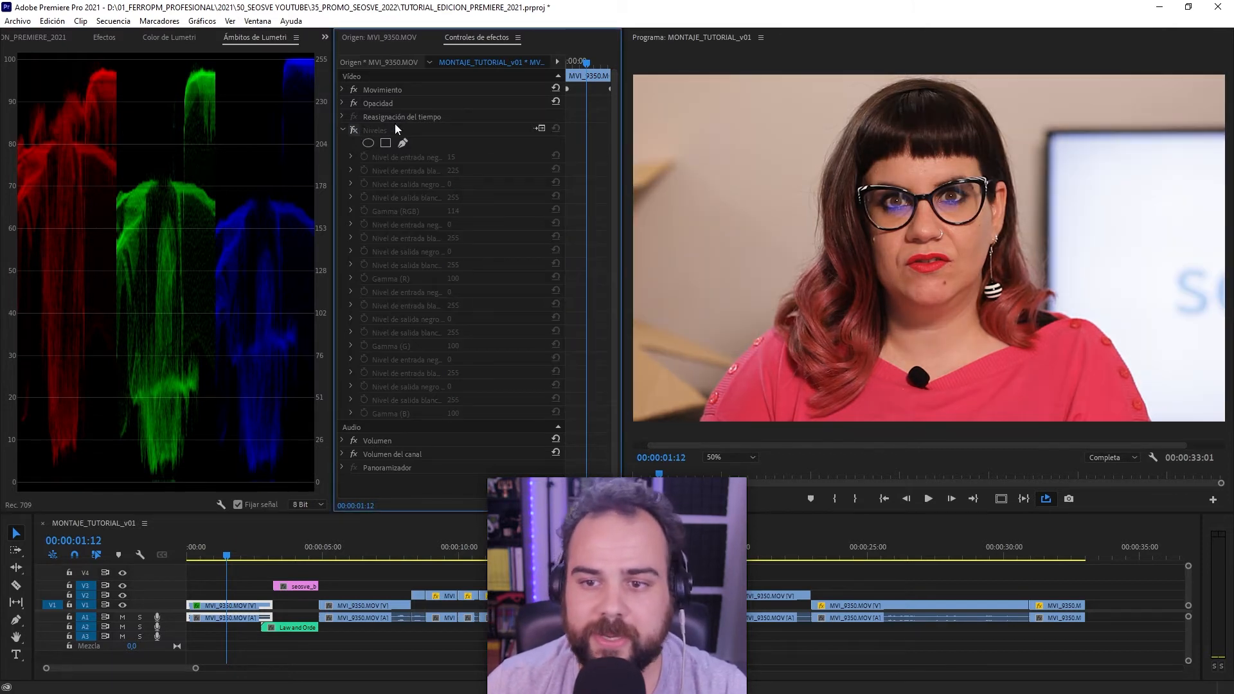
{"action": "left_click", "coordinate": [353, 130]}
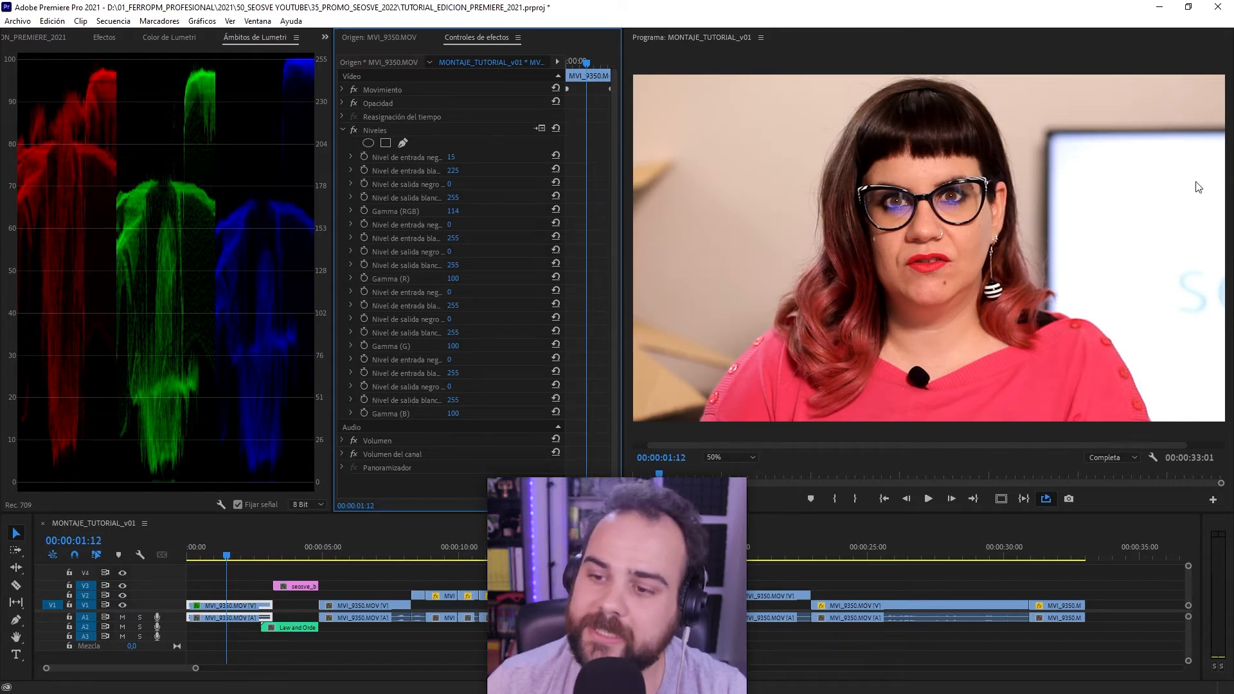
{"action": "left_click", "coordinate": [354, 130]}
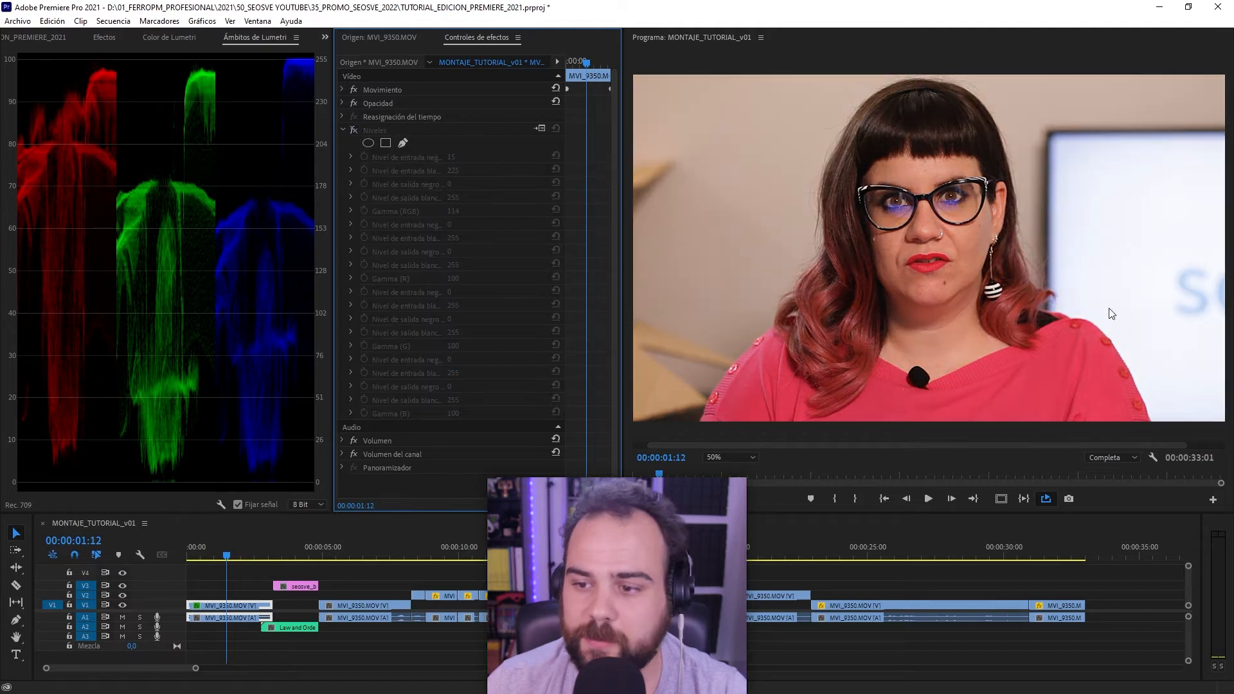
{"action": "left_click", "coordinate": [353, 130]}
Set the RGB input white level of Niveles to 240, compare the image with the effect off and on, and collapse its parameters
{"action": "left_click", "coordinate": [456, 169]}
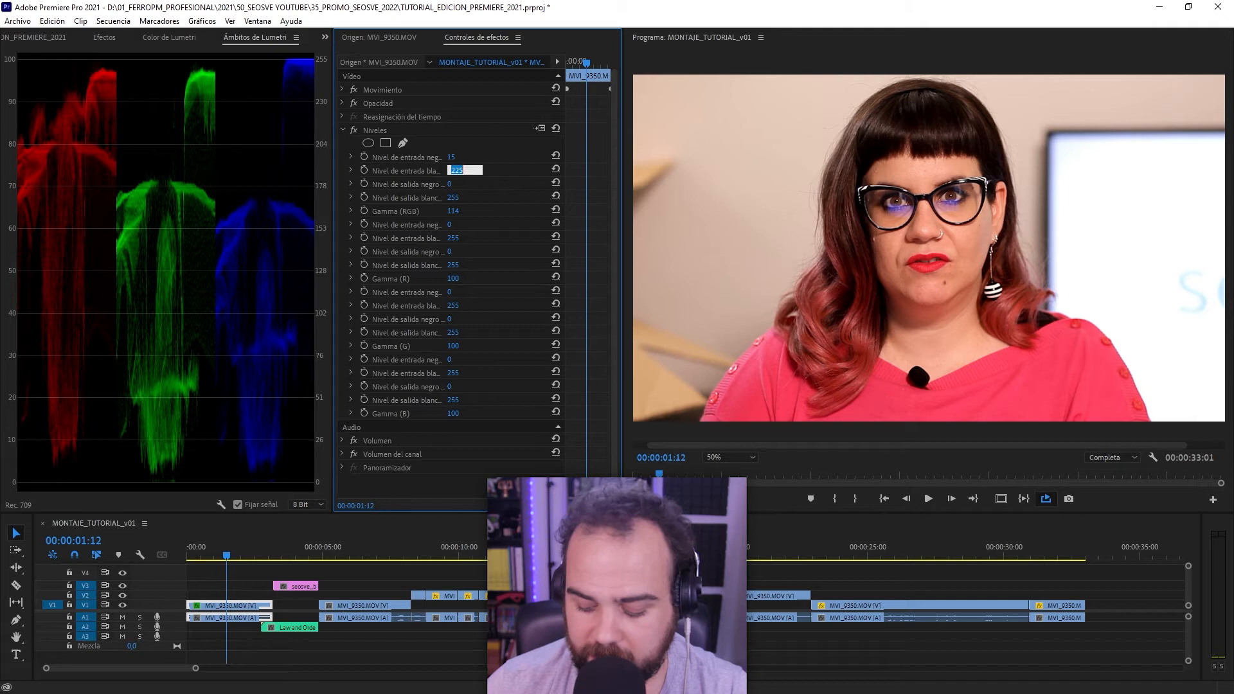
{"action": "type", "text": "240"}
{"action": "key", "text": "Return"}
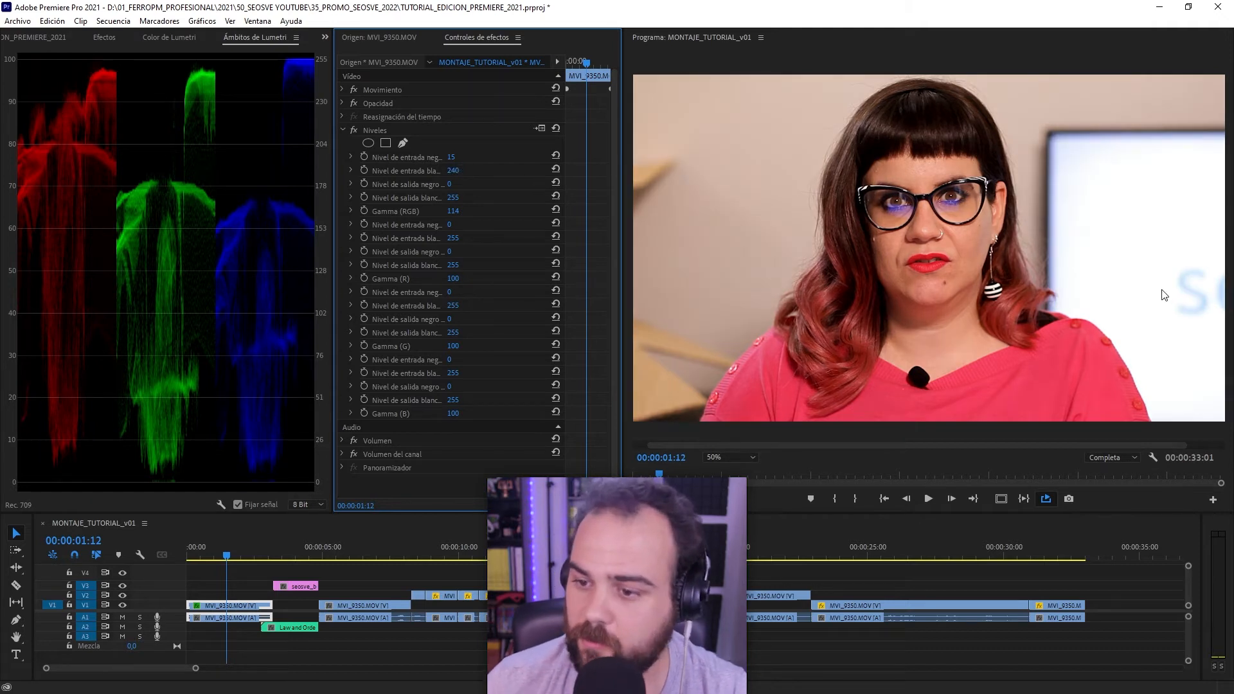
{"action": "left_click", "coordinate": [353, 130]}
{"action": "left_click", "coordinate": [353, 130]}
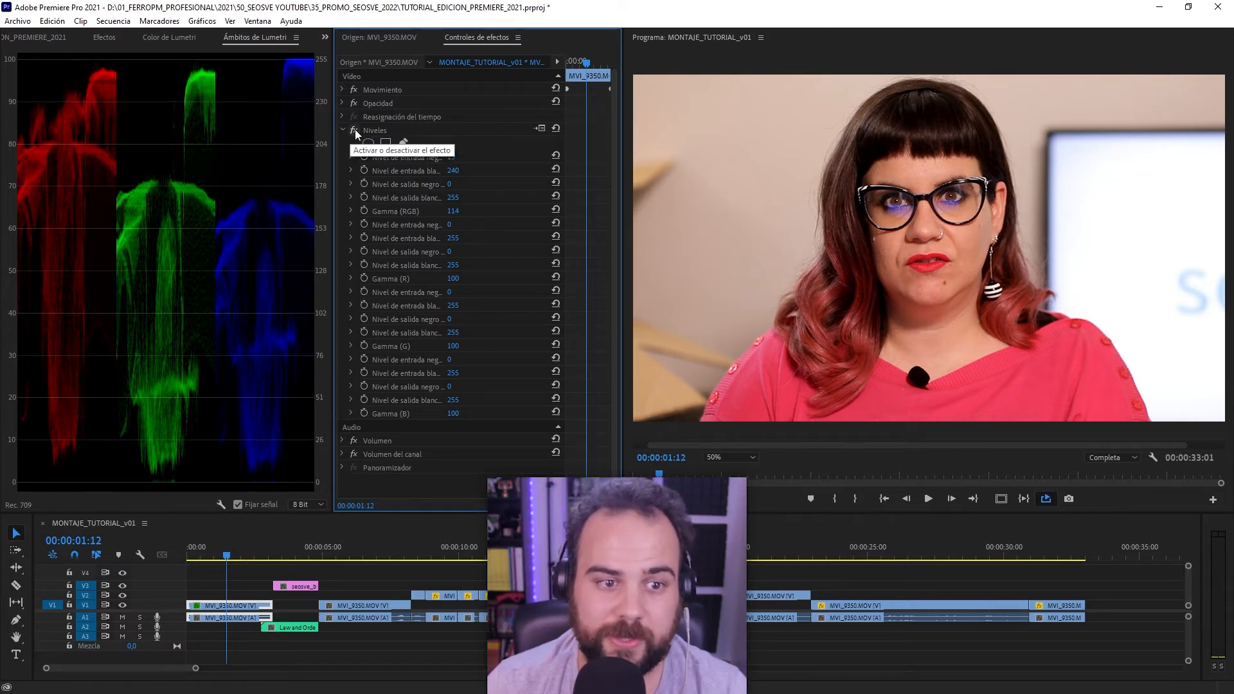
{"action": "left_click", "coordinate": [355, 129]}
{"action": "left_click", "coordinate": [355, 129]}
{"action": "left_click", "coordinate": [342, 130]}
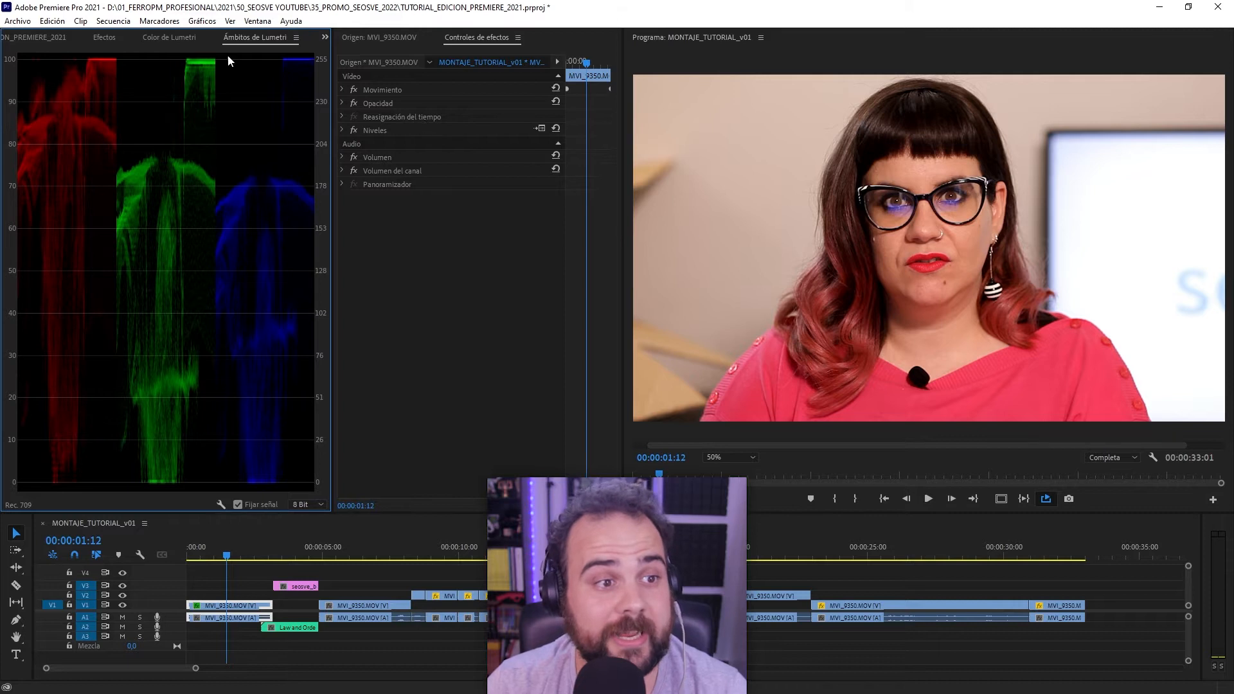
Apply Equilibrio de color (RGB) from the Obsolete video effects to the first clip, below Niveles
{"action": "left_click", "coordinate": [104, 37]}
{"action": "left_click", "coordinate": [11, 142]}
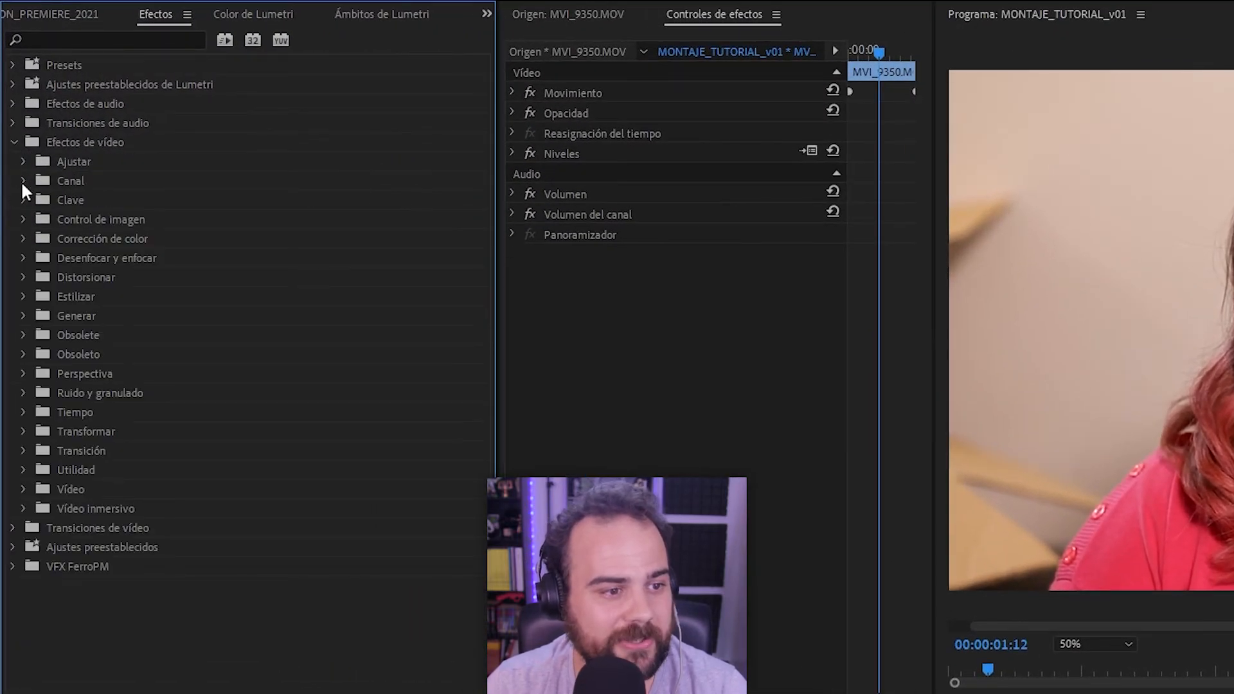
{"action": "left_click", "coordinate": [24, 352]}
{"action": "left_click", "coordinate": [24, 335]}
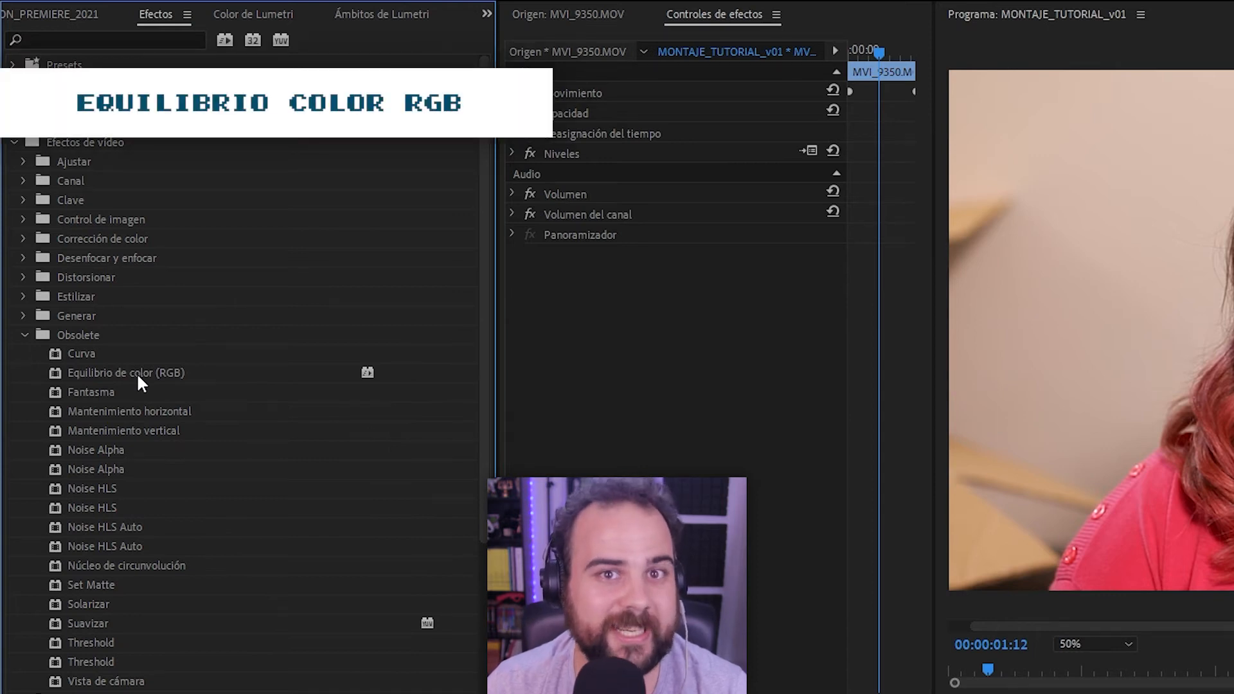
{"action": "left_click_drag", "start_coordinate": [136, 372], "coordinate": [589, 172]}
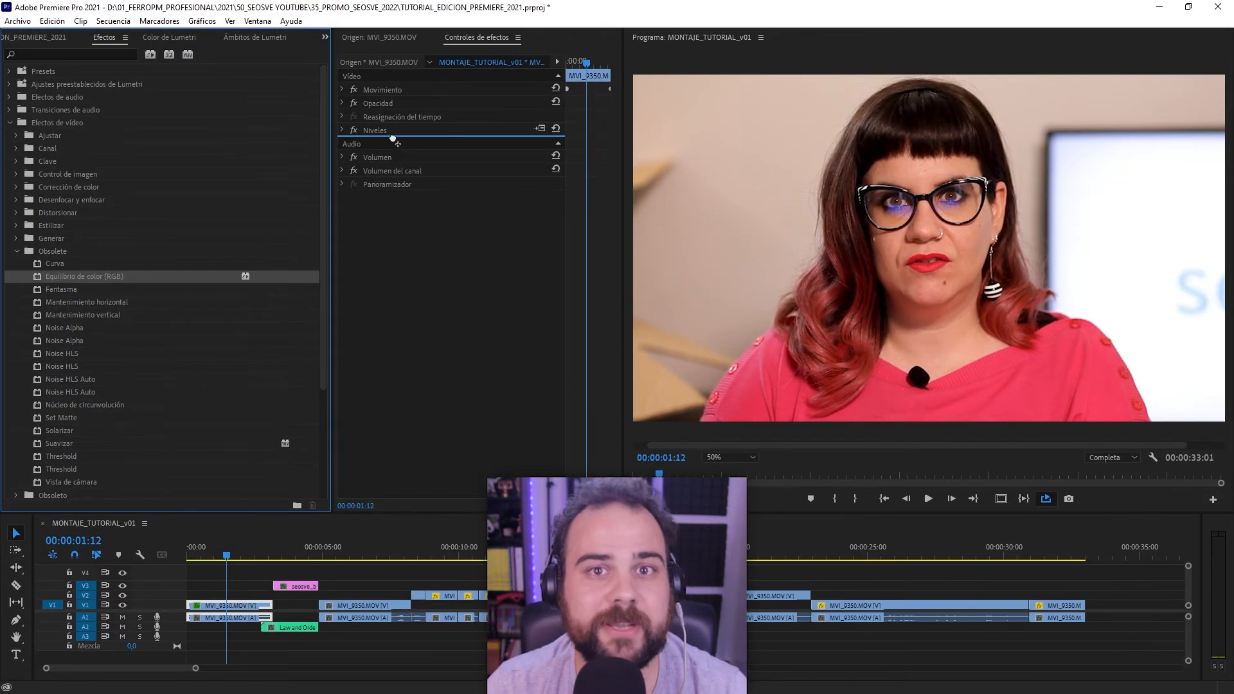
{"action": "left_click_drag", "start_coordinate": [393, 138], "coordinate": [393, 139]}
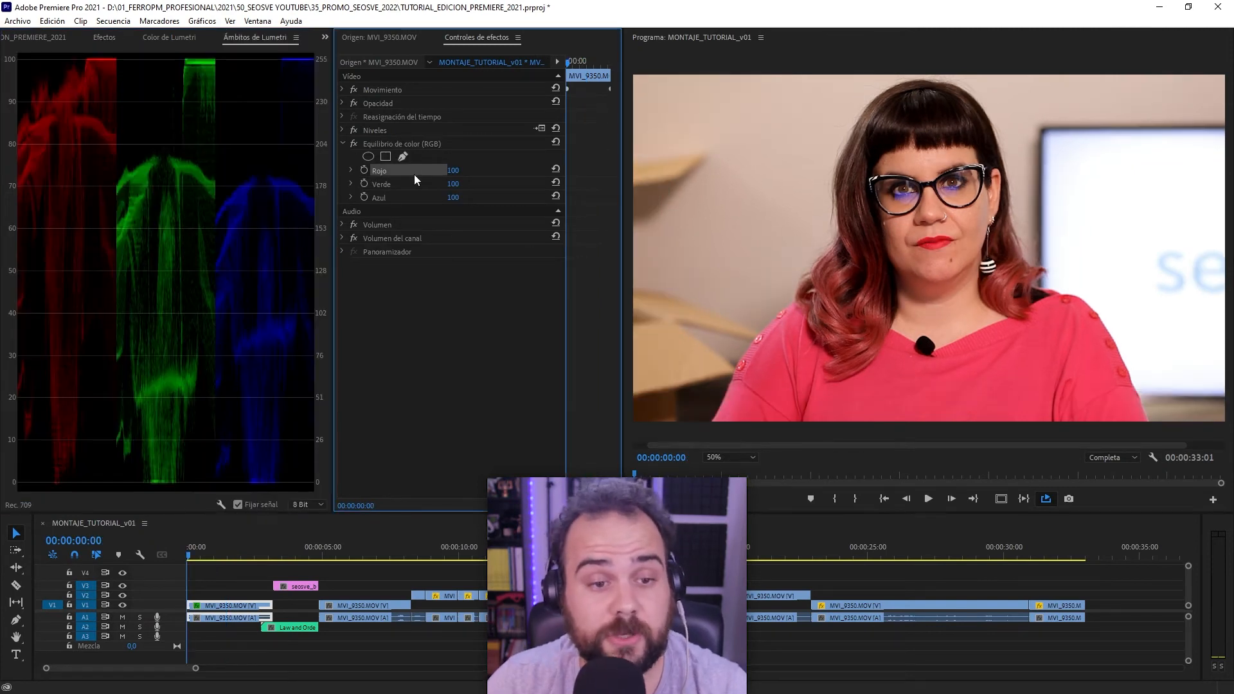
Try extreme Rojo values of 0 and 200 in Equilibrio de color (RGB), and reset Rojo to its default
{"action": "left_click", "coordinate": [453, 170]}
{"action": "type", "text": "0"}
{"action": "key", "text": "Return"}
{"action": "left_click_drag", "start_coordinate": [463, 171], "coordinate": [580, 171]}
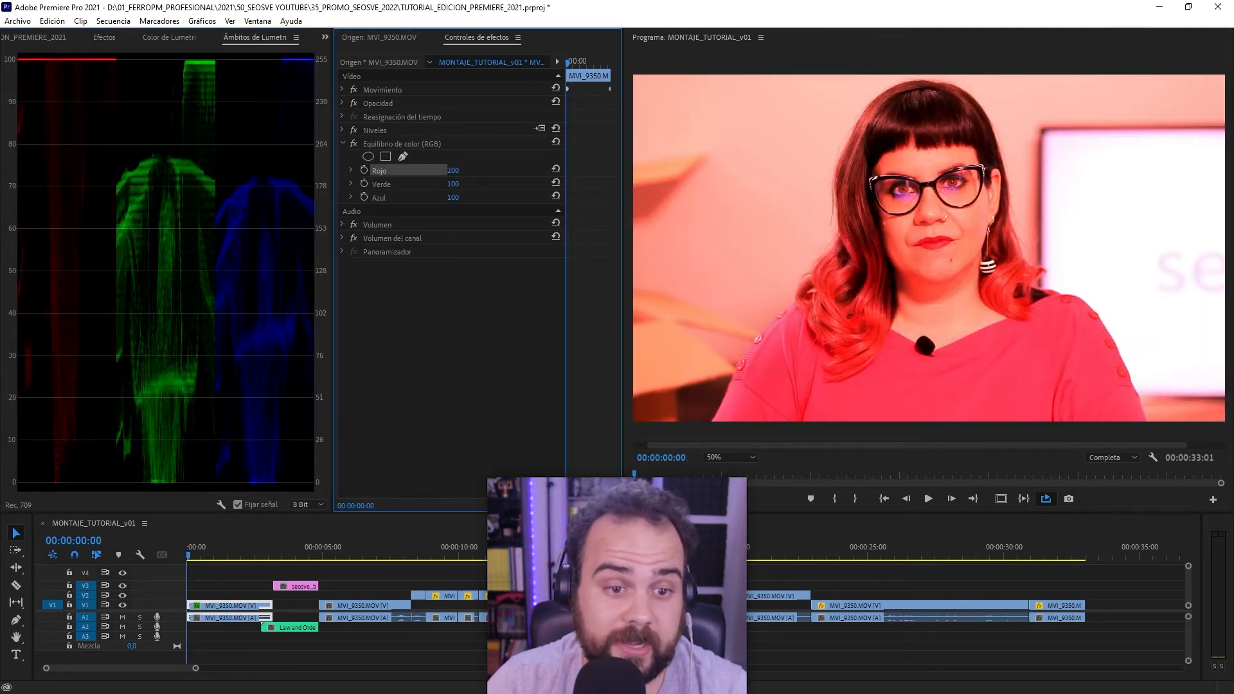
{"action": "left_click", "coordinate": [462, 172]}
{"action": "left_click", "coordinate": [556, 170]}
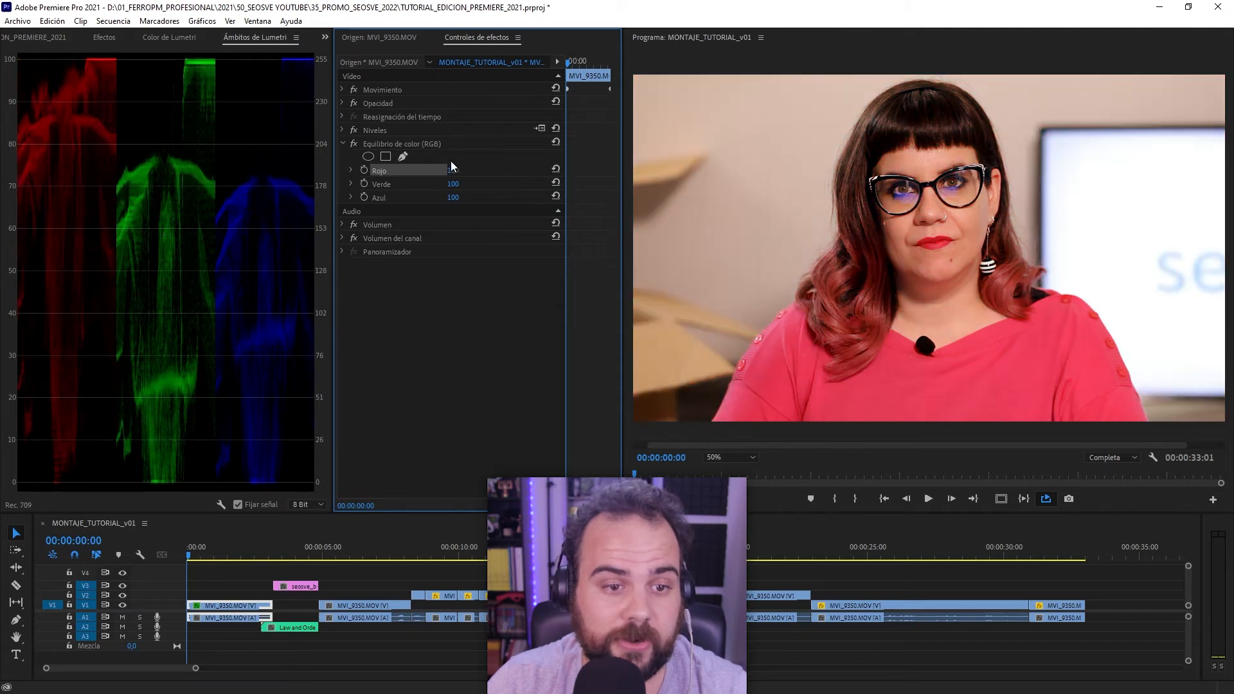
Balance the channels in Equilibrio de color (RGB) with Rojo at 96, Verde at 96 and Azul at 110
{"action": "left_click_drag", "start_coordinate": [454, 173], "coordinate": [448, 174]}
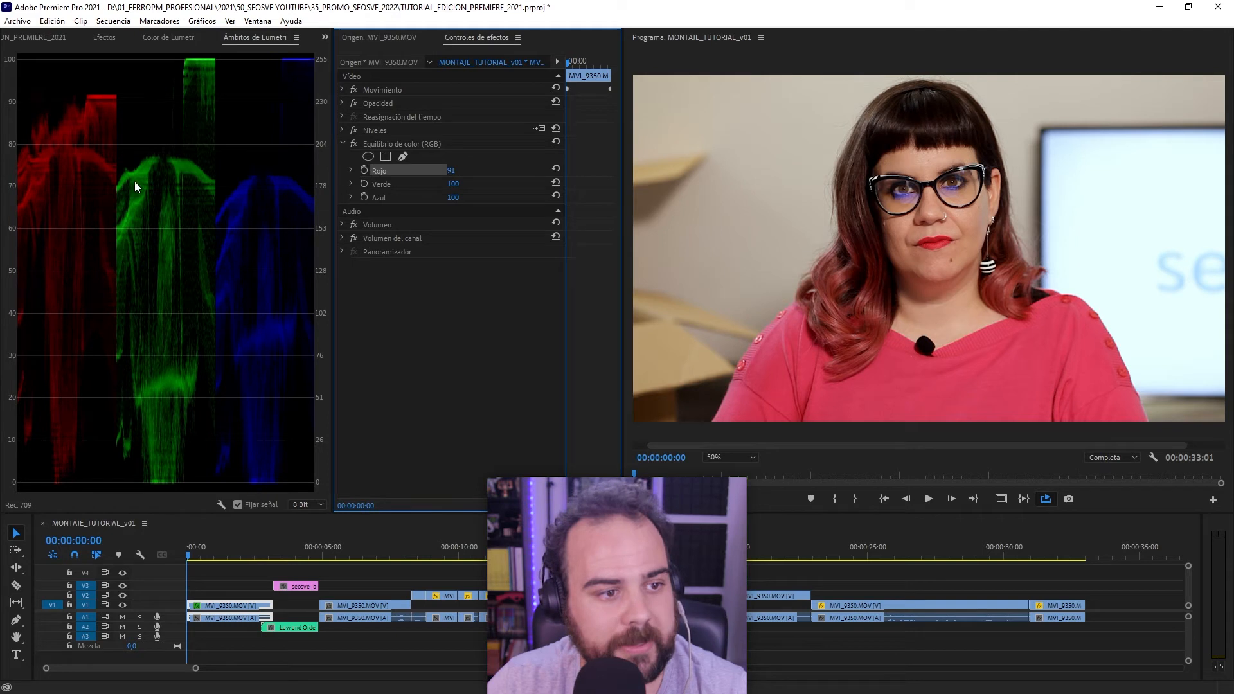
{"action": "left_click", "coordinate": [461, 170]}
{"action": "left_click", "coordinate": [474, 168]}
{"action": "key", "text": "Return"}
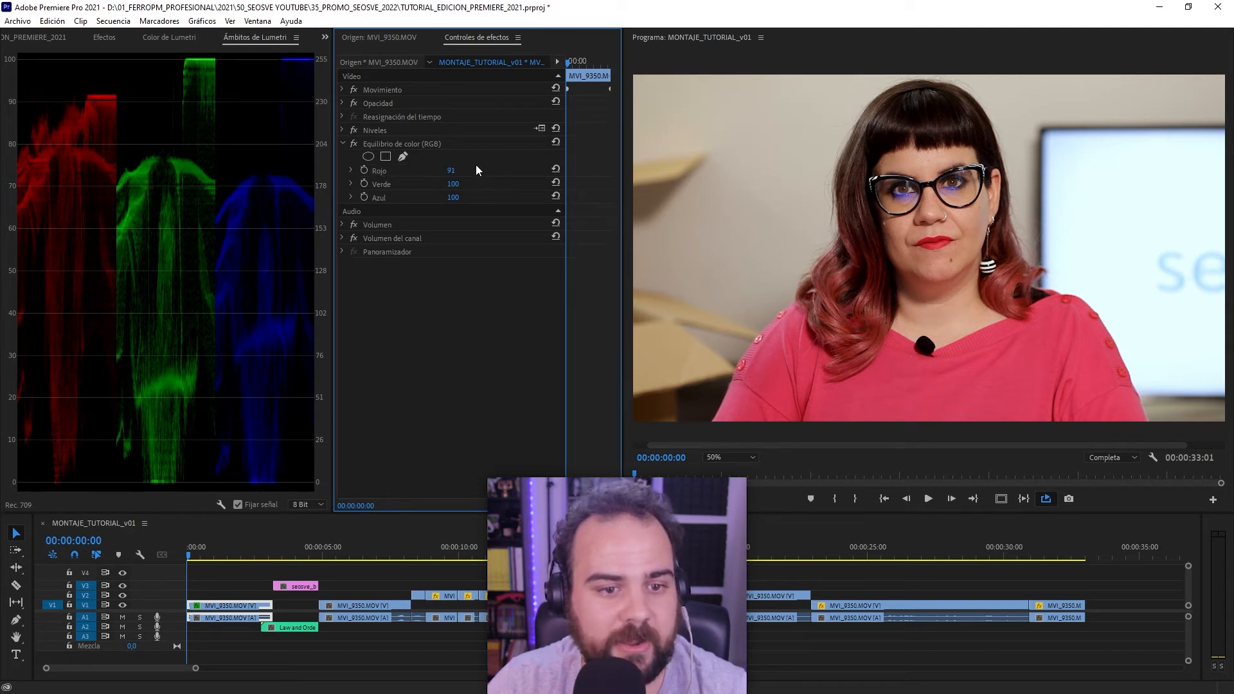
{"action": "left_click_drag", "start_coordinate": [458, 171], "coordinate": [465, 171]}
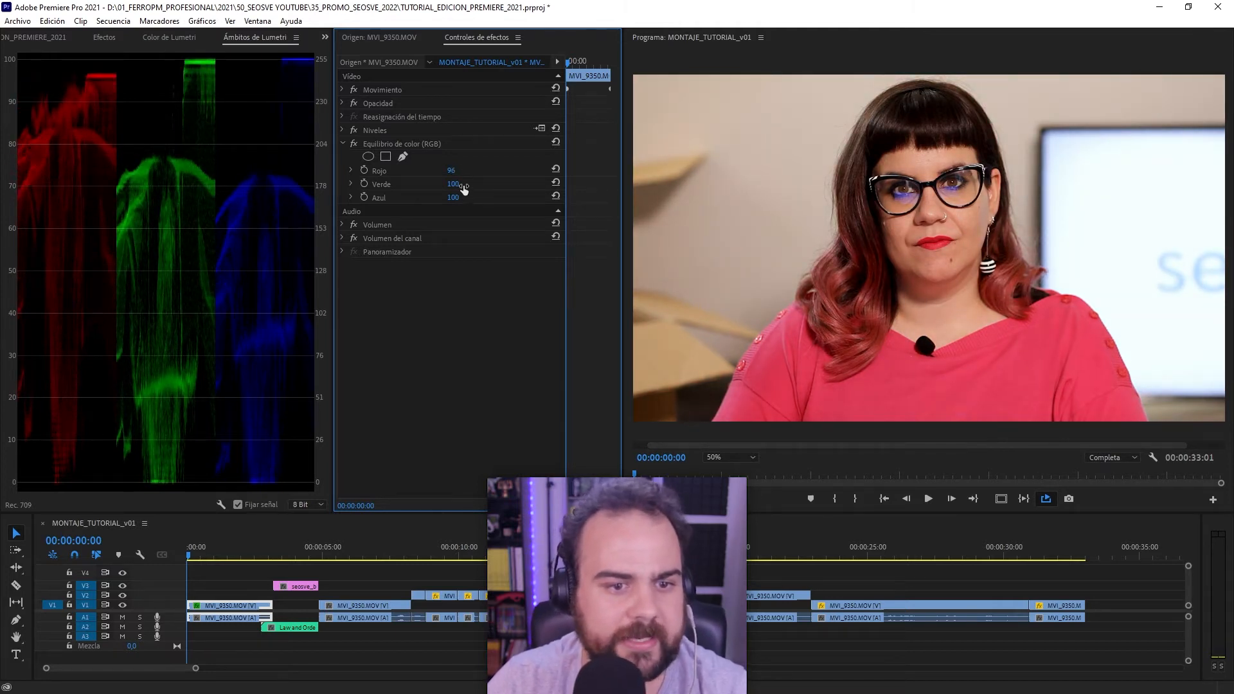
{"action": "left_click_drag", "start_coordinate": [454, 185], "coordinate": [451, 198]}
{"action": "left_click", "coordinate": [451, 197]}
{"action": "type", "text": "110"}
{"action": "key", "text": "Return"}
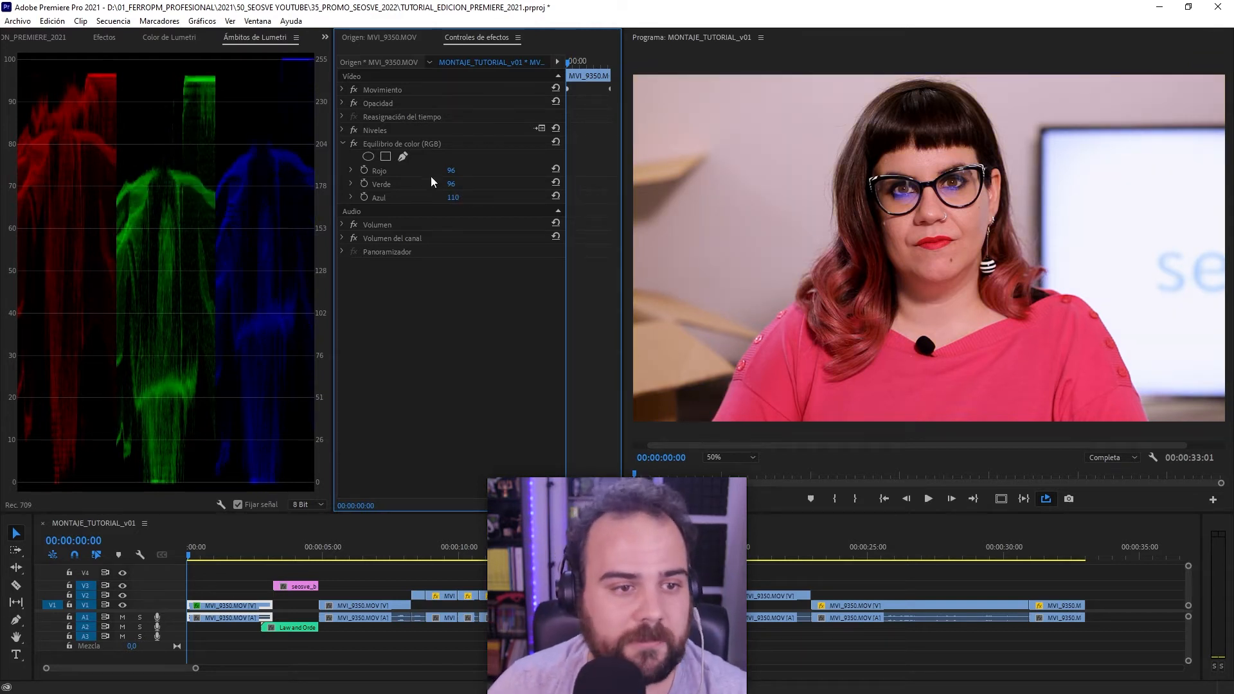
Fine-tune Verde to 95 and Rojo to 95 after trying Rojo at 90, and compare the clip with the color balance off and on
{"action": "left_click", "coordinate": [450, 185]}
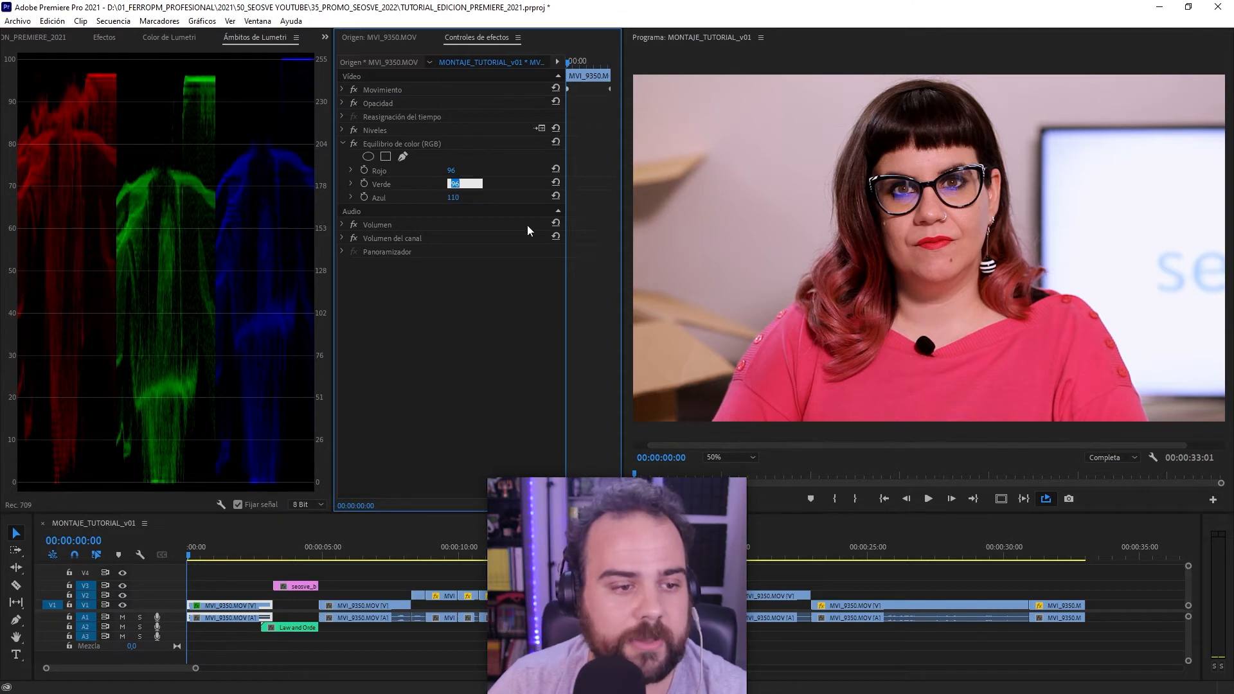
{"action": "type", "text": "95"}
{"action": "key", "text": "Return"}
{"action": "left_click", "coordinate": [449, 171]}
{"action": "type", "text": "90"}
{"action": "key", "text": "Return"}
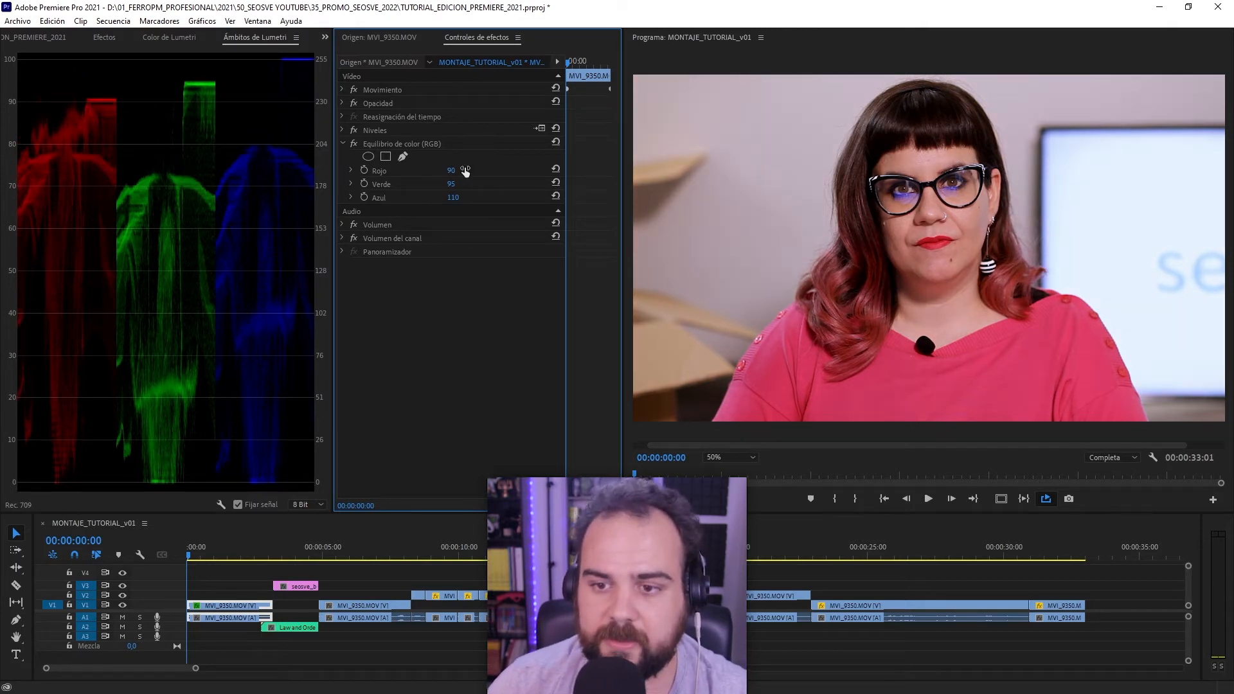
{"action": "left_click", "coordinate": [465, 170]}
{"action": "type", "text": "95"}
{"action": "key", "text": "Return"}
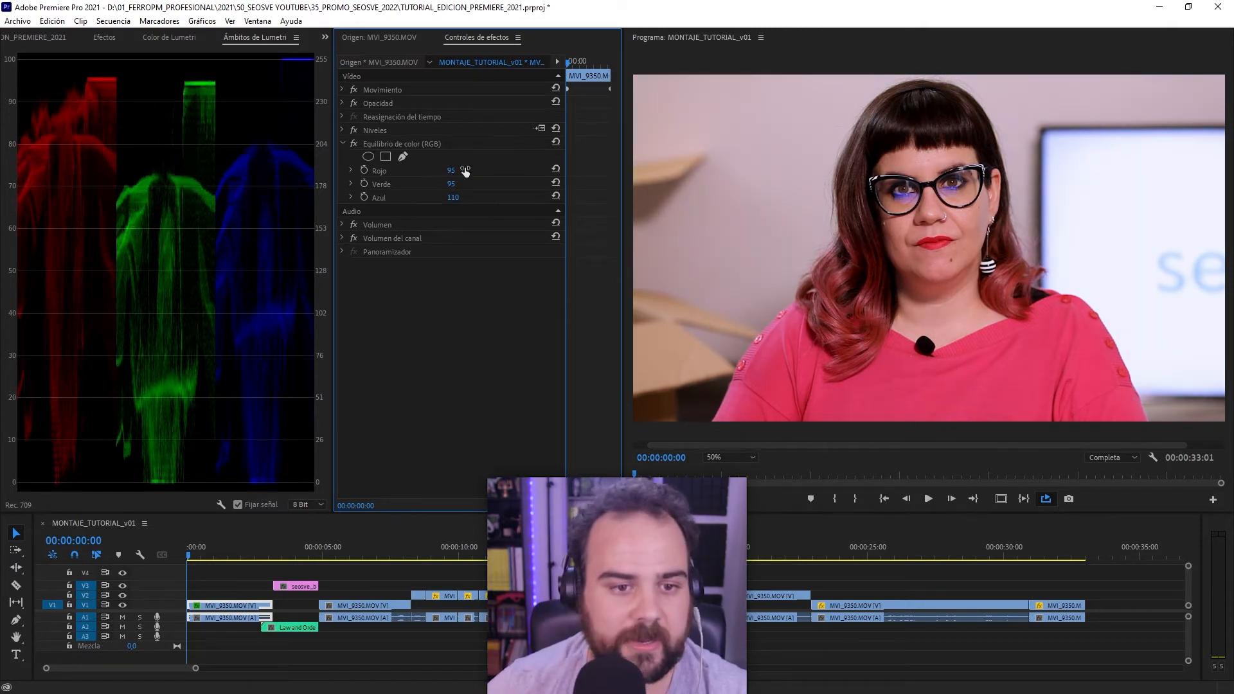
{"action": "left_click", "coordinate": [356, 142]}
{"action": "left_click", "coordinate": [356, 142]}
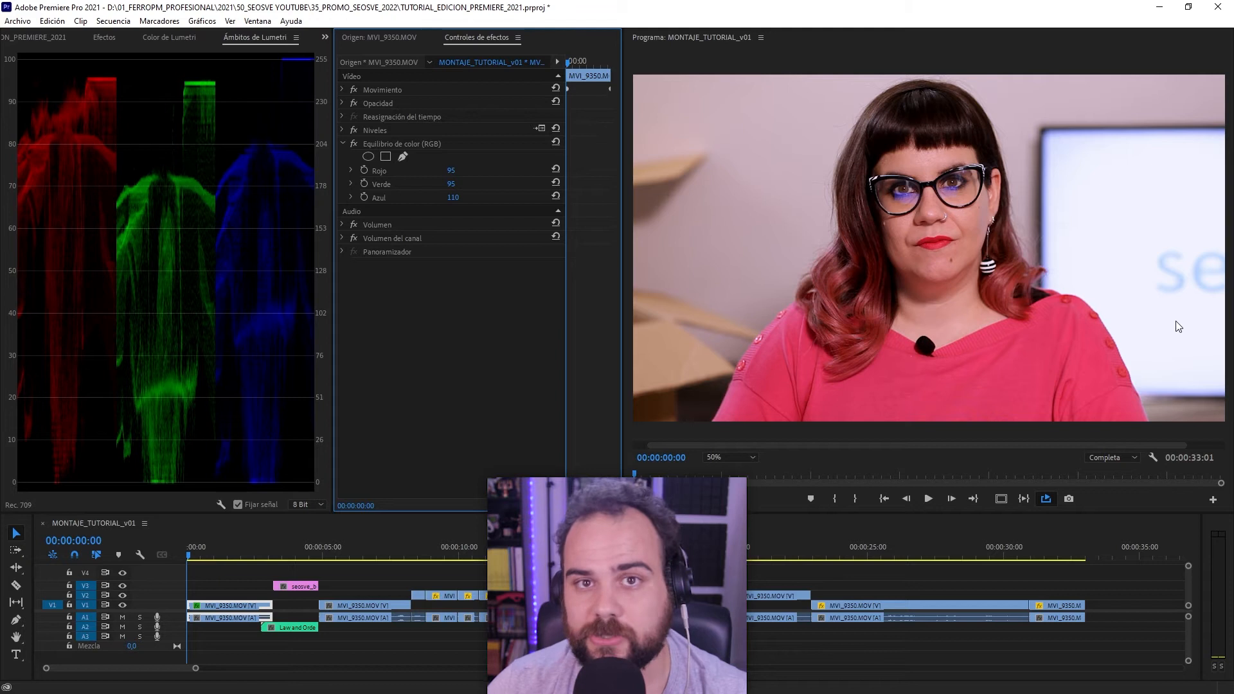
Apply Equilibrio de color (HLS) from the Obsoleto video effects to the first clip, below Equilibrio de color (RGB)
{"action": "left_click", "coordinate": [369, 129]}
{"action": "left_click", "coordinate": [343, 143]}
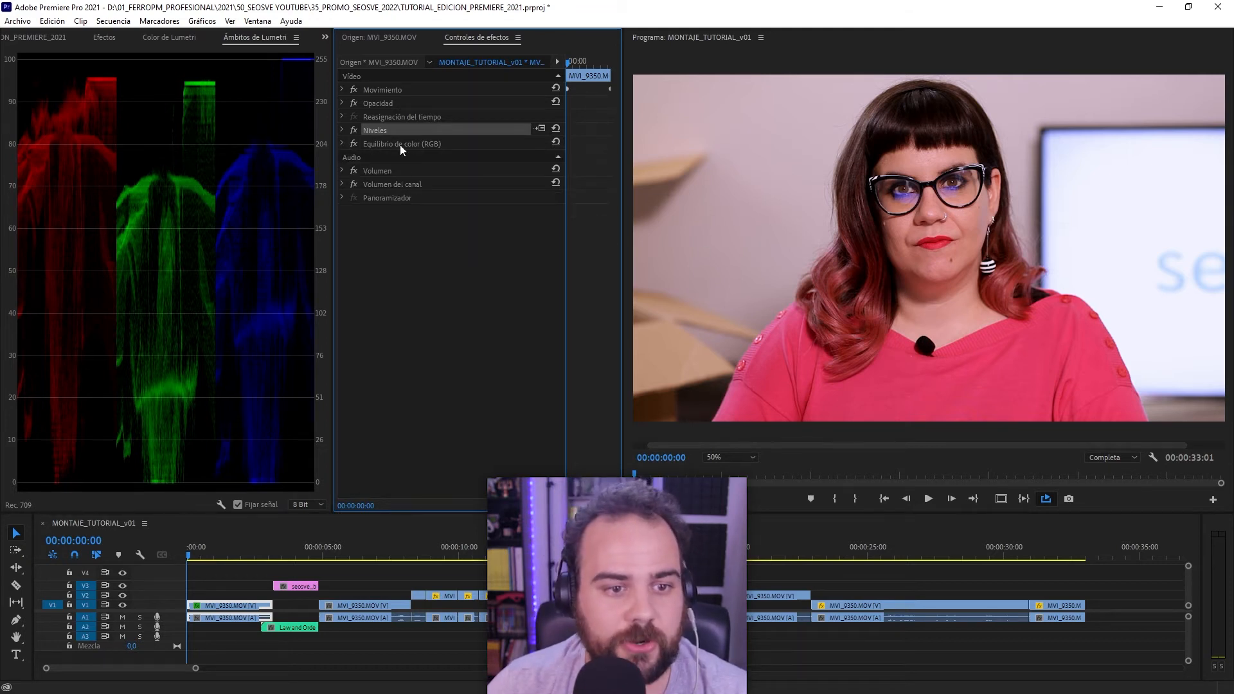
{"action": "left_click", "coordinate": [106, 38]}
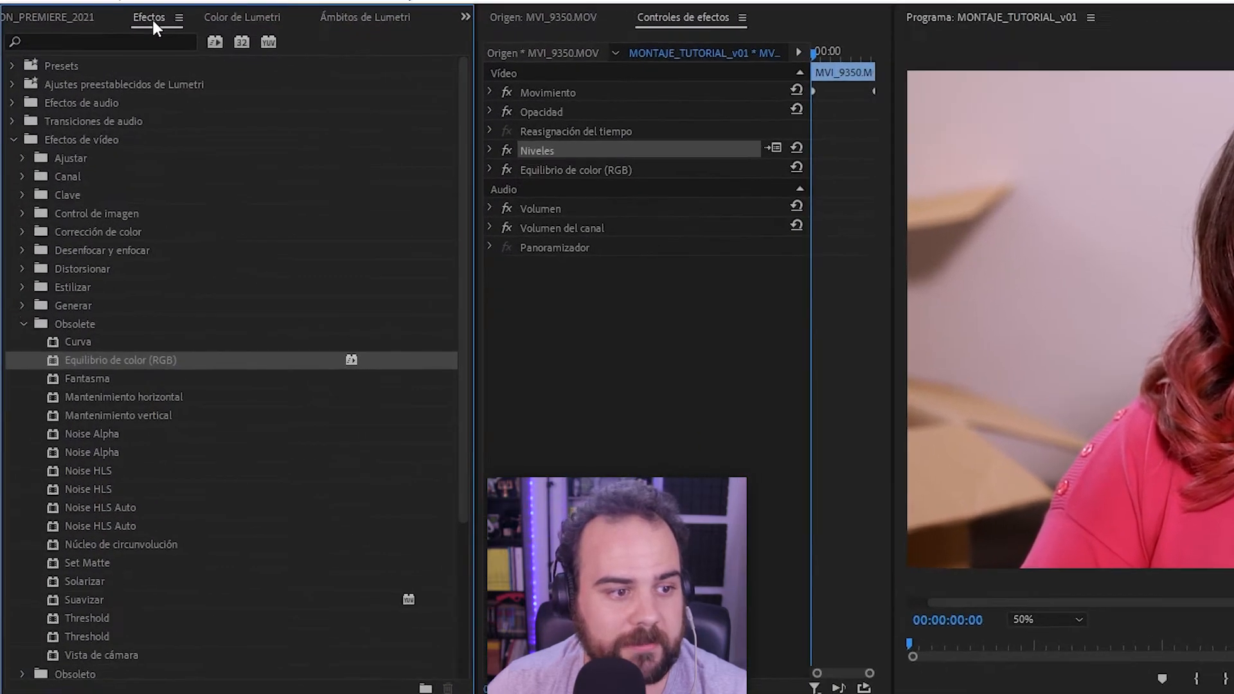
{"action": "left_click", "coordinate": [24, 326]}
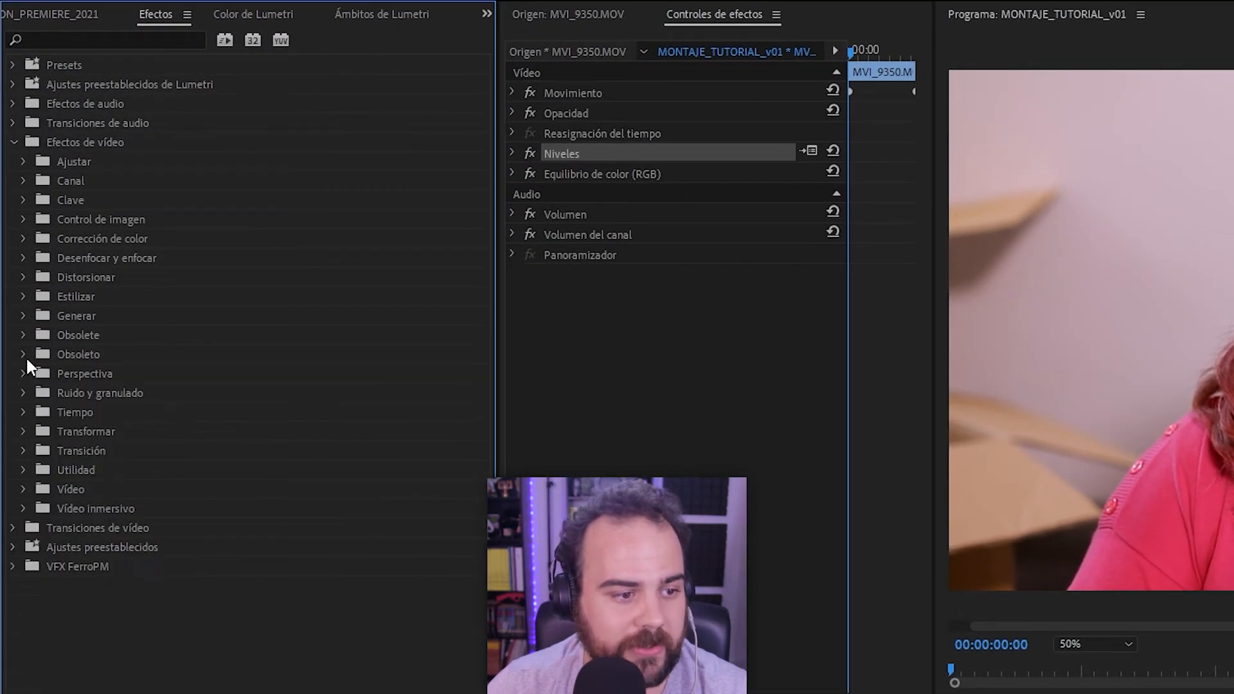
{"action": "left_click", "coordinate": [23, 354]}
{"action": "scroll", "coordinate": [82, 361], "scroll_direction": "down", "scroll_amount": 10}
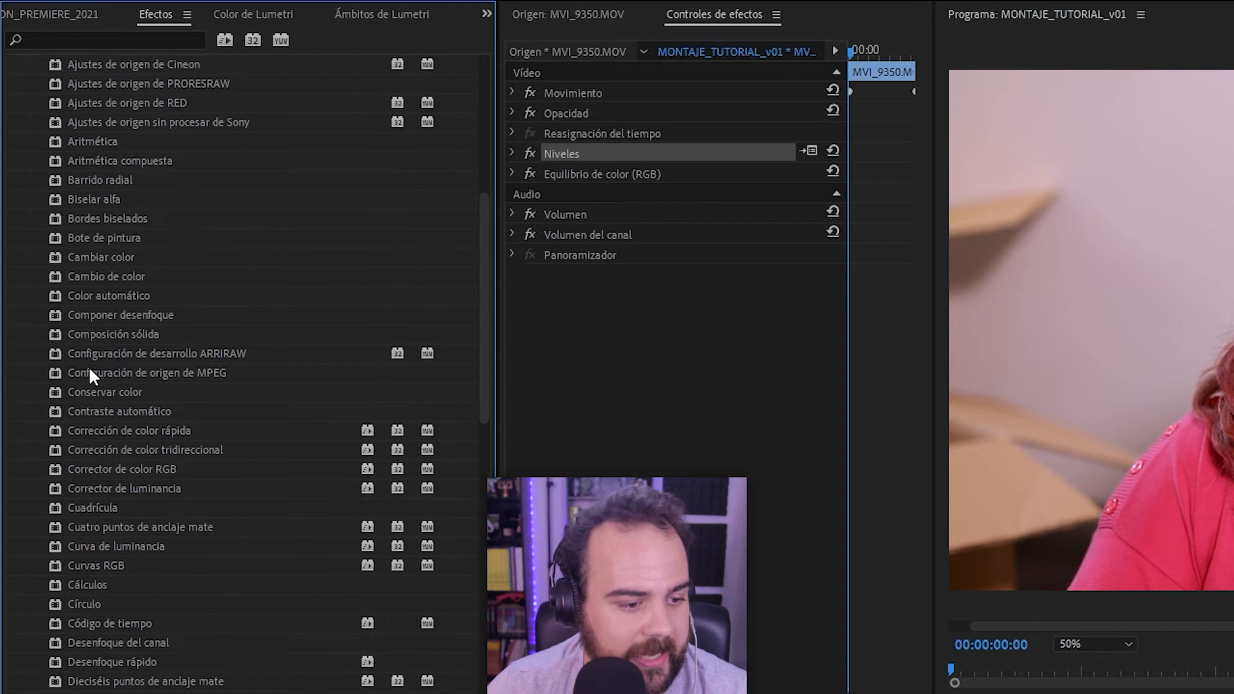
{"action": "scroll", "coordinate": [90, 370], "scroll_direction": "down", "scroll_amount": 2}
{"action": "left_click_drag", "start_coordinate": [168, 657], "coordinate": [712, 191]}
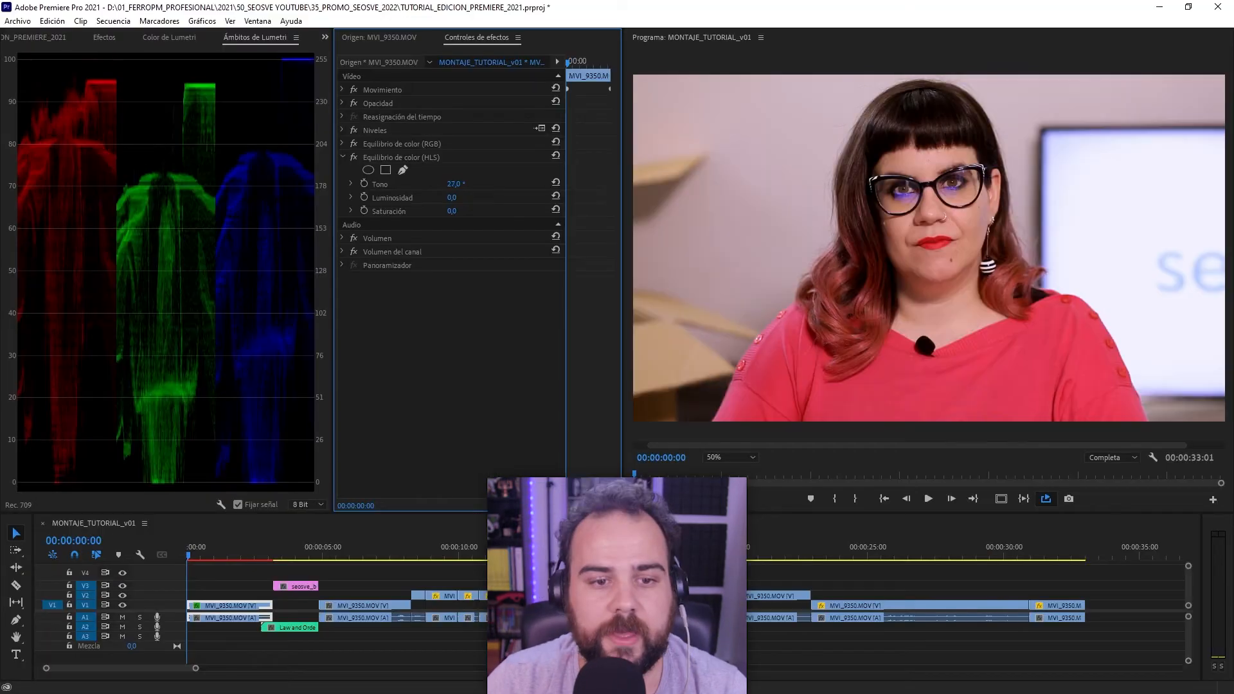
Try shifting Tono to 65° and changing Luminosidad in Equilibrio de color (HLS), resetting each parameter to its default
{"action": "left_click_drag", "start_coordinate": [456, 184], "coordinate": [491, 184]}
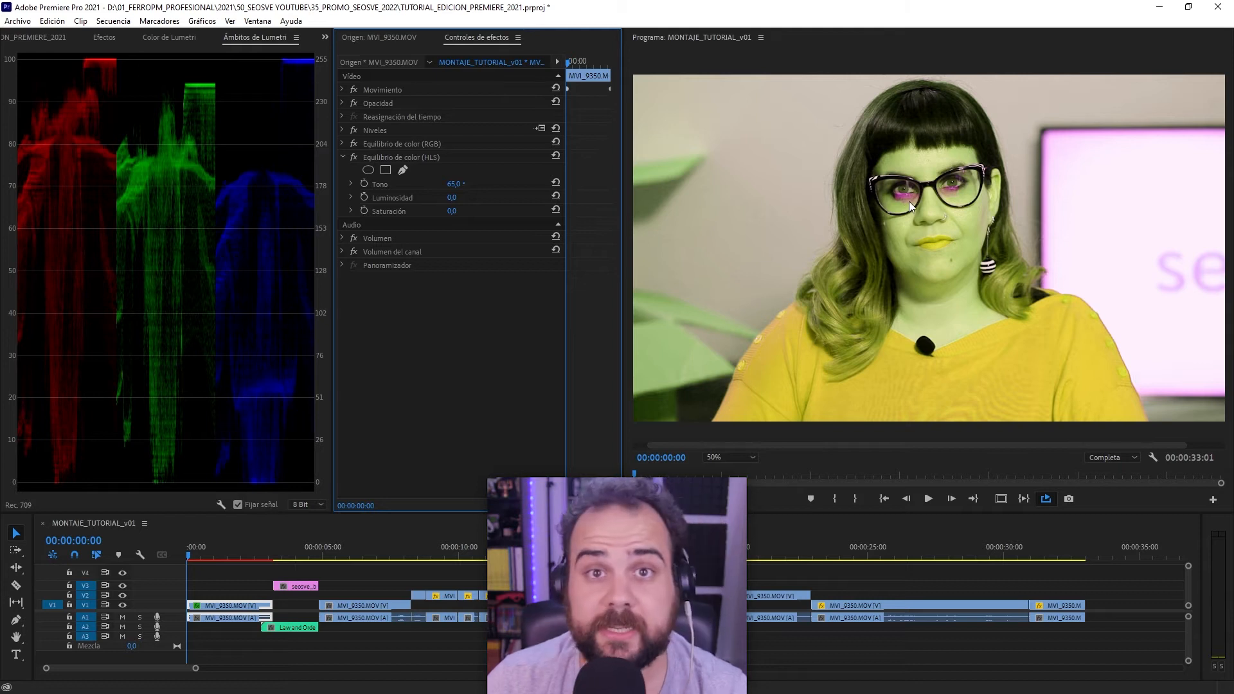
{"action": "left_click", "coordinate": [556, 183]}
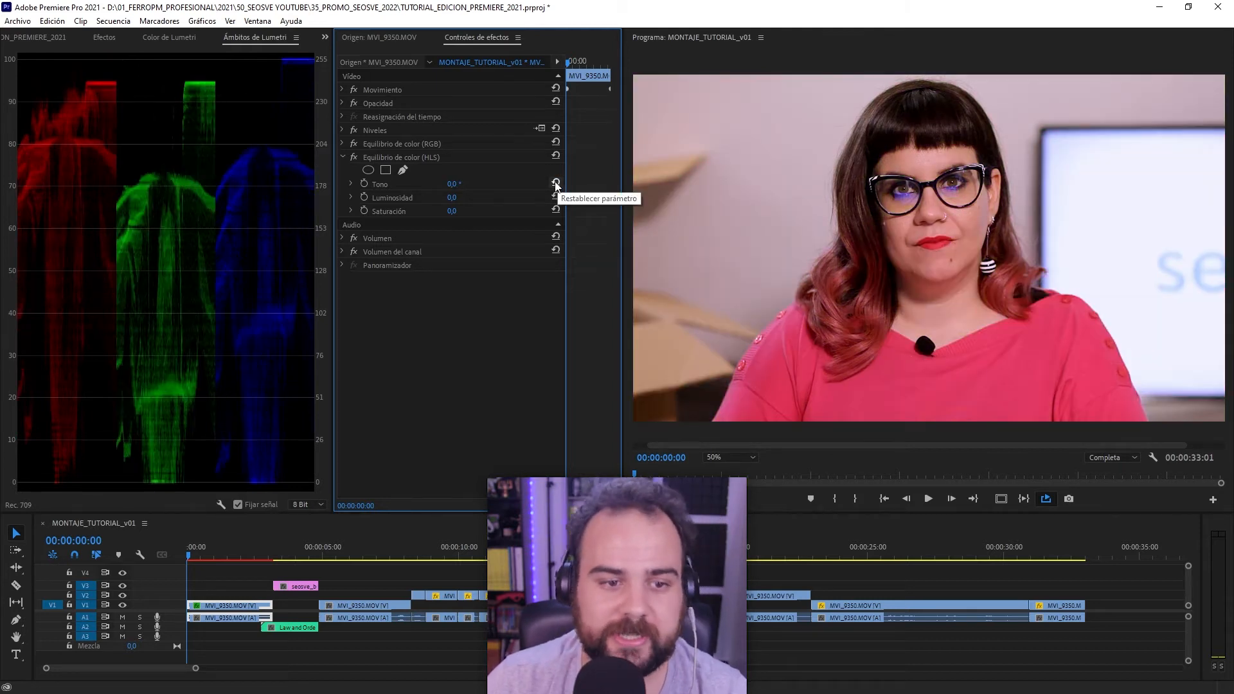
{"action": "mouse_move", "coordinate": [455, 197]}
{"action": "left_mouse_down"}
{"action": "mouse_move", "coordinate": [452, 210]}
{"action": "mouse_move", "coordinate": [425, 211]}
{"action": "mouse_move", "coordinate": [459, 210]}
{"action": "left_mouse_up"}
{"action": "left_click", "coordinate": [556, 196]}
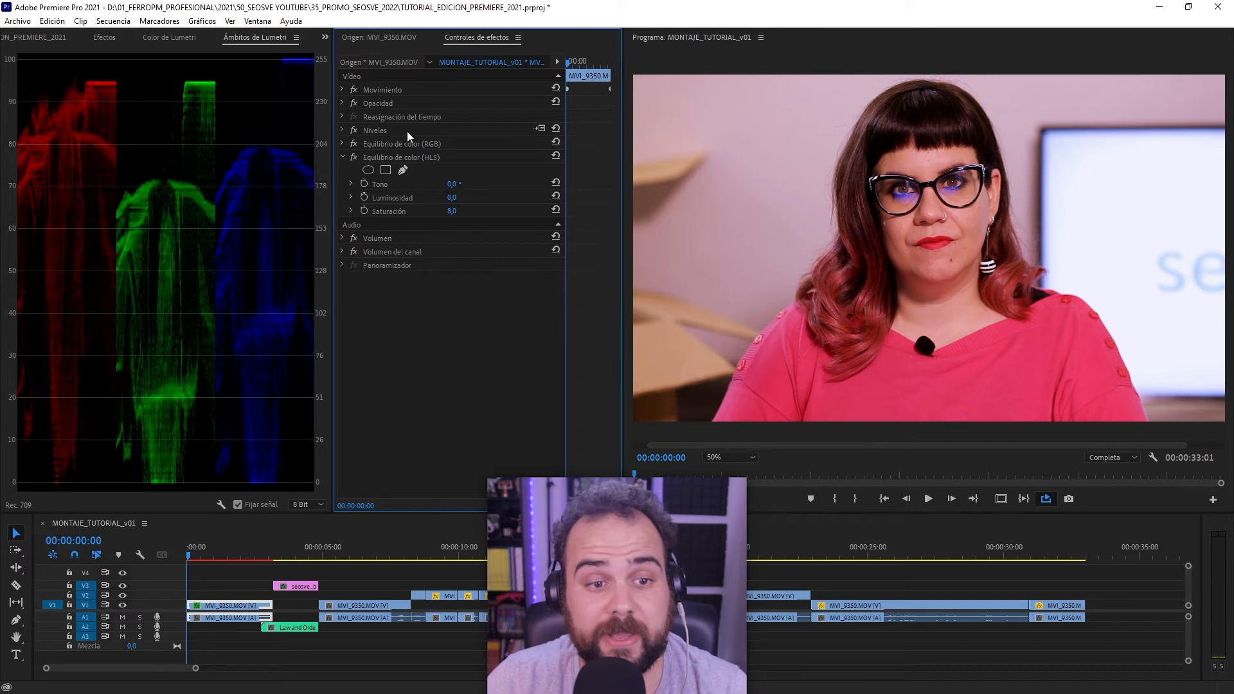
Raise Saturación in Equilibrio de color (HLS) to 15 and collapse the effect
{"action": "left_click_drag", "start_coordinate": [453, 212], "coordinate": [461, 212]}
{"action": "left_click", "coordinate": [456, 211]}
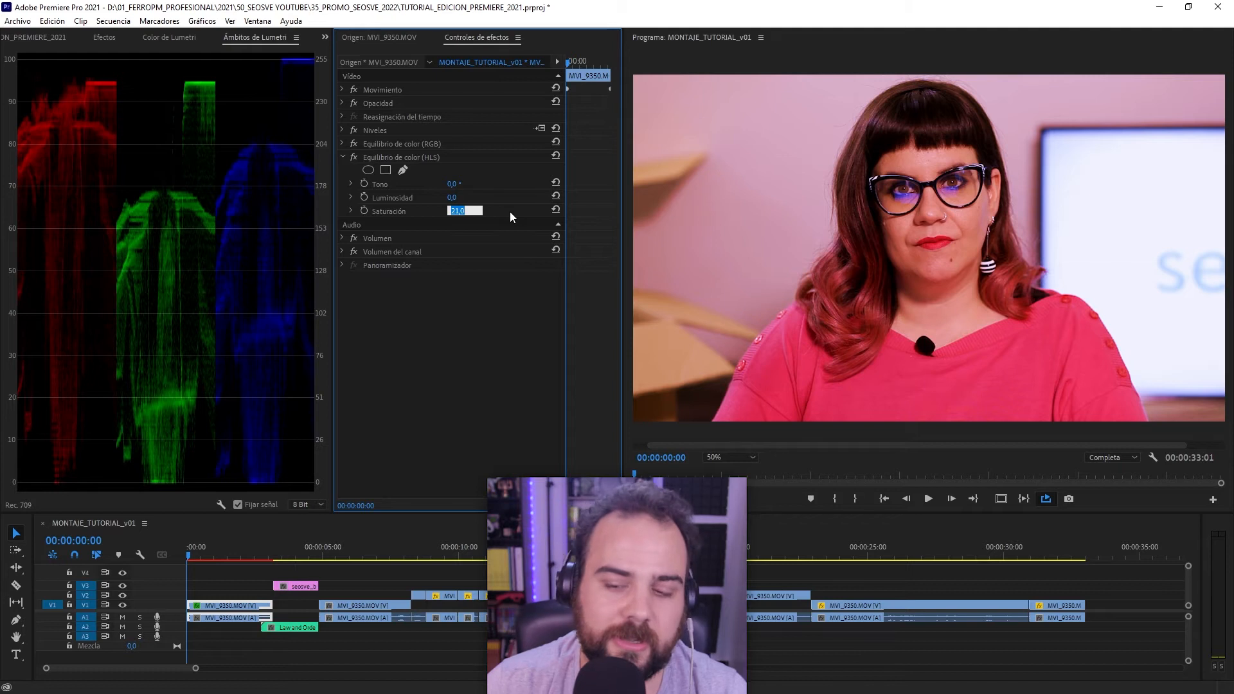
{"action": "type", "text": "15"}
{"action": "key", "text": "Return"}
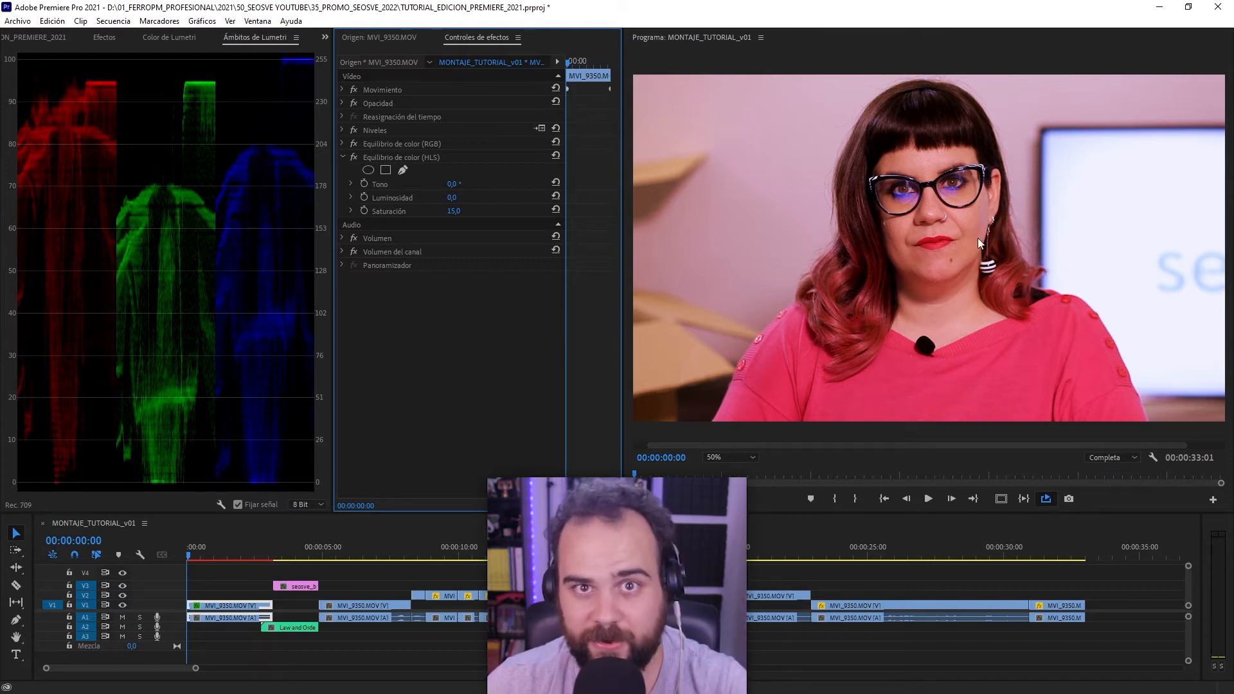
{"action": "left_click_drag", "start_coordinate": [454, 211], "coordinate": [502, 210]}
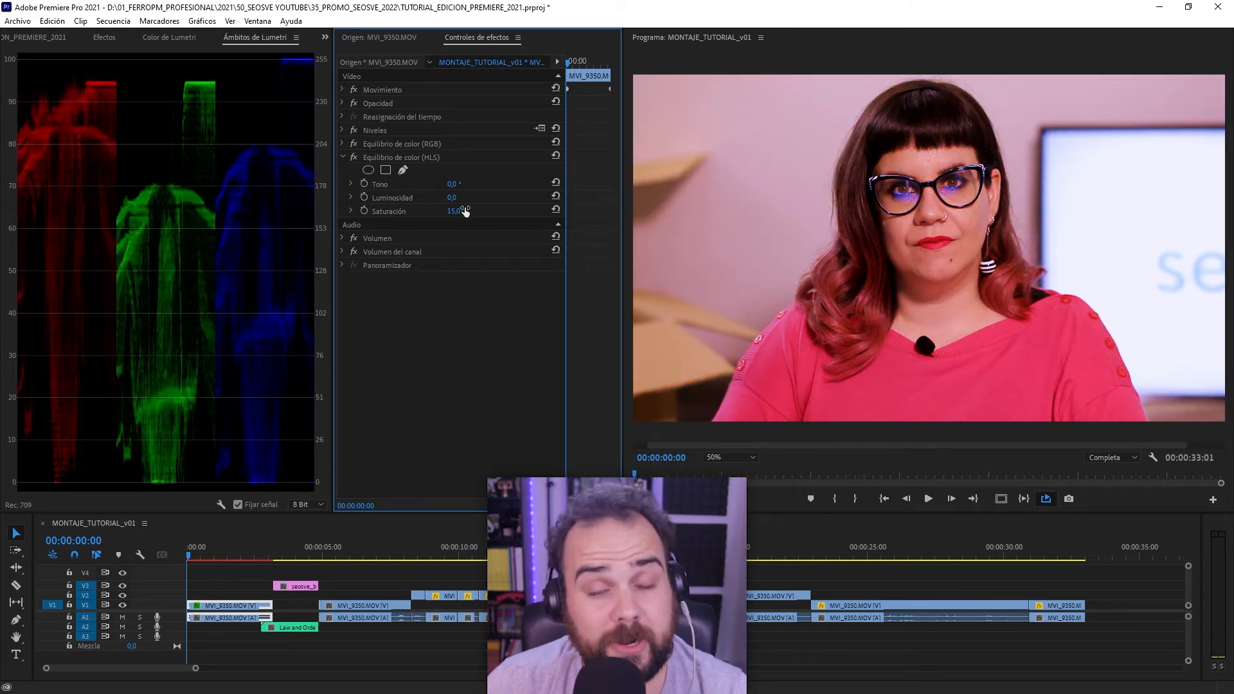
{"action": "left_click", "coordinate": [343, 157]}
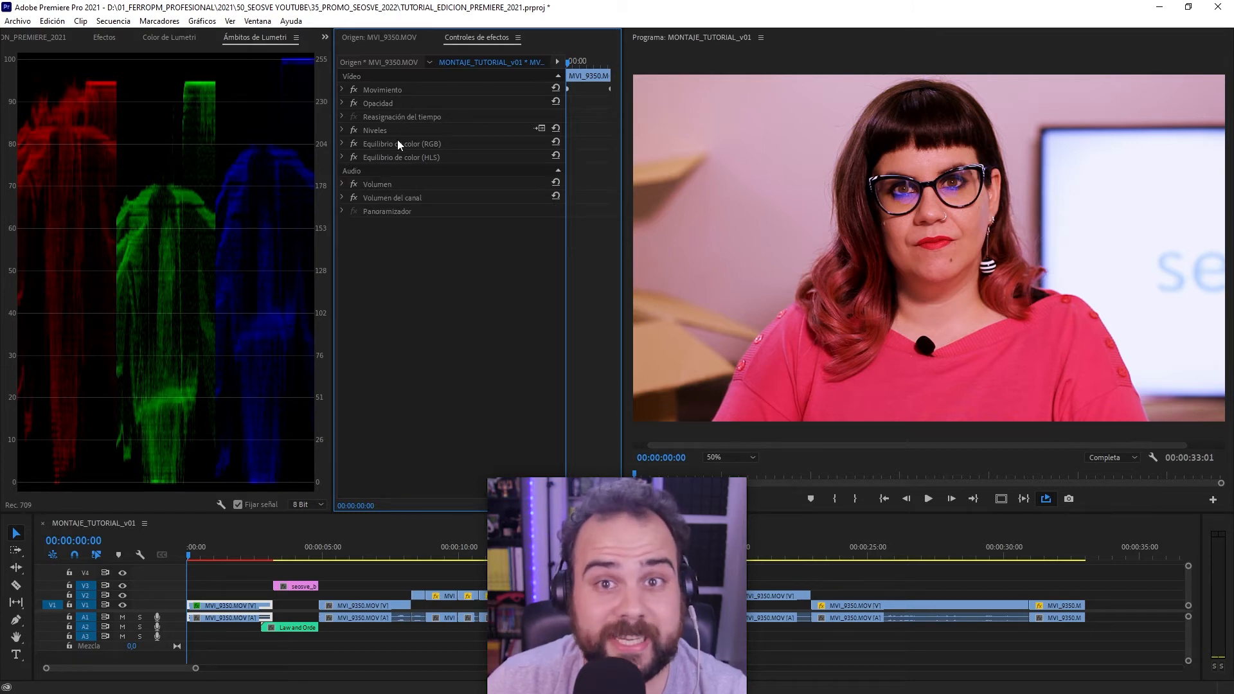
Reorder the effects as Equilibrio de color (HLS), Equilibrio de color (RGB) and Niveles, and compare the clip with HLS off and on
{"action": "left_click_drag", "start_coordinate": [397, 140], "coordinate": [395, 146]}
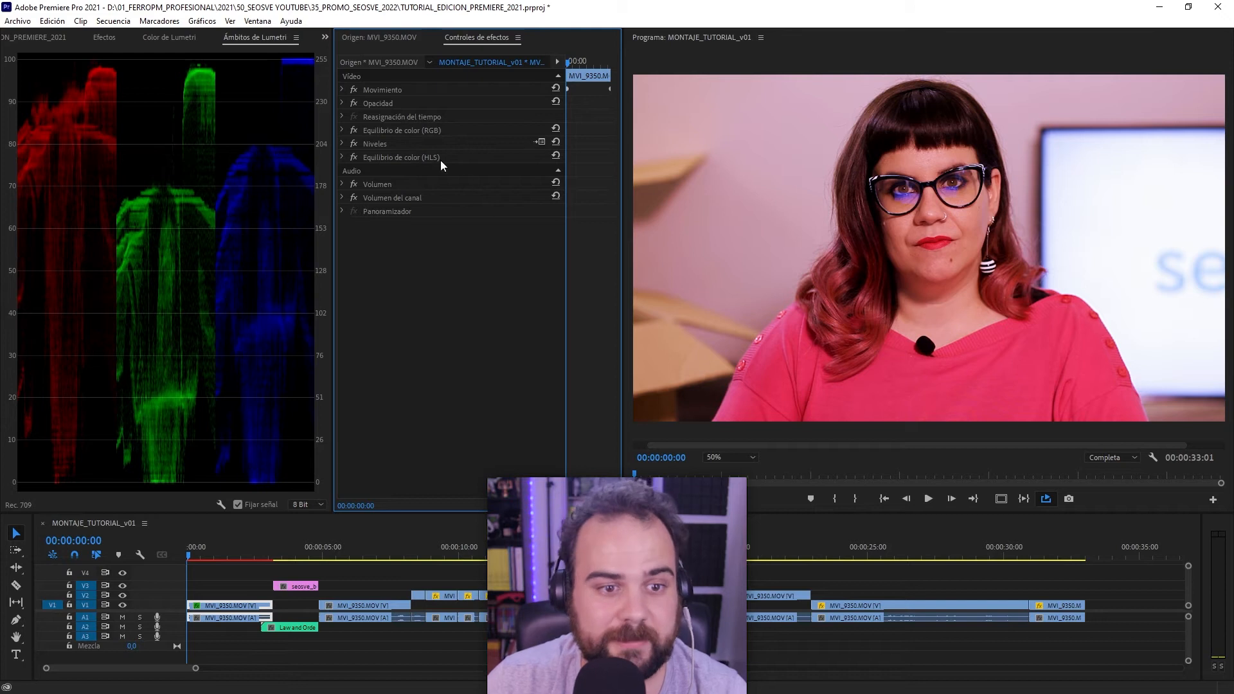
{"action": "left_click_drag", "start_coordinate": [428, 154], "coordinate": [436, 127]}
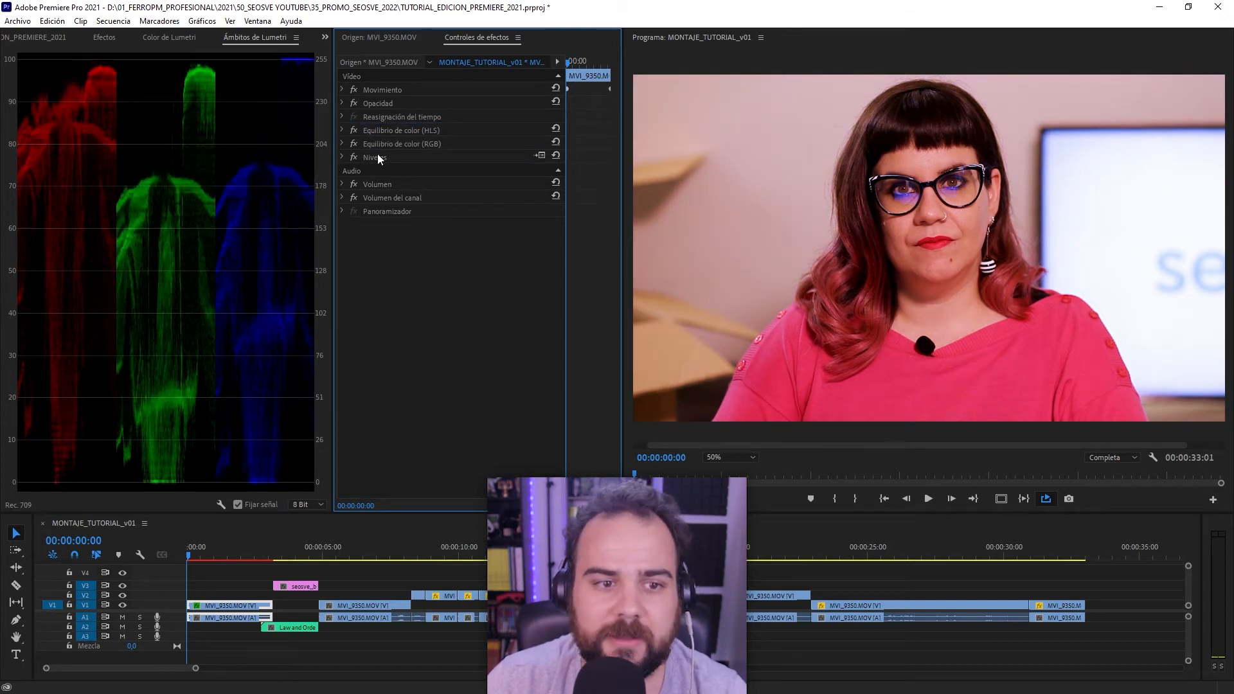
{"action": "left_click", "coordinate": [354, 132]}
{"action": "left_click", "coordinate": [353, 132]}
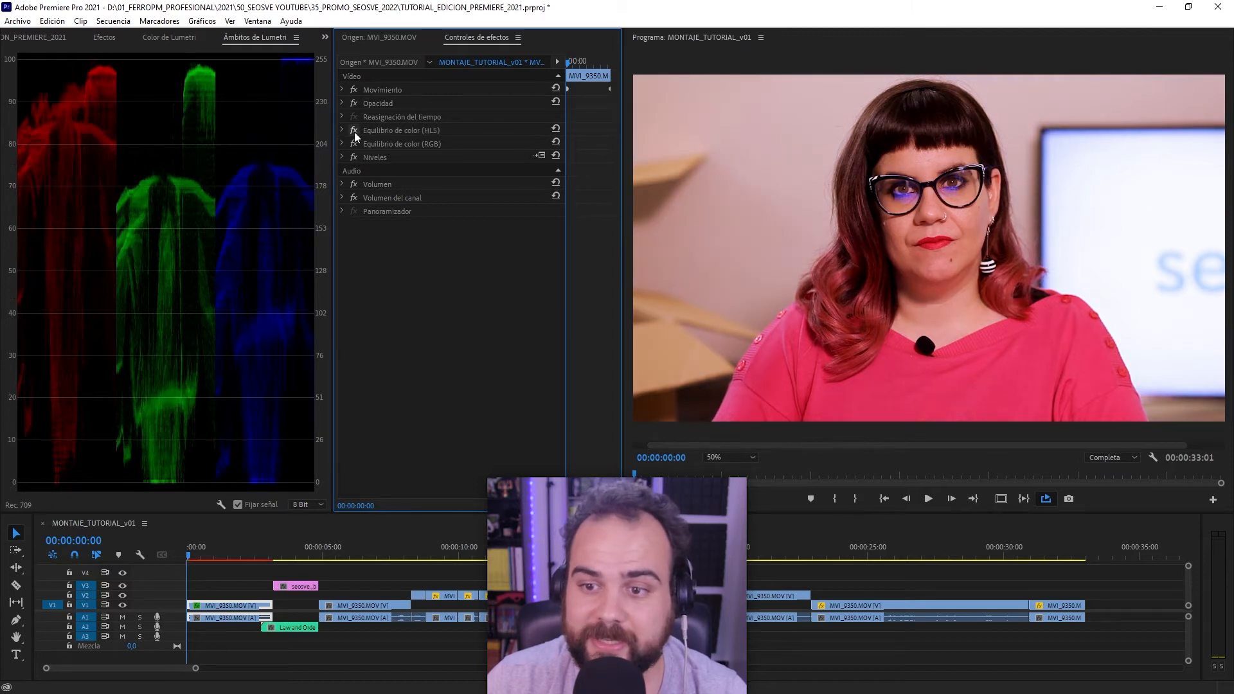
Set Saturación to 25 in Equilibrio de color (HLS) and collapse its settings
{"action": "left_click", "coordinate": [343, 131]}
{"action": "left_click_drag", "start_coordinate": [454, 184], "coordinate": [460, 185]}
{"action": "left_click", "coordinate": [464, 183]}
{"action": "type", "text": "25"}
{"action": "key", "text": "Return"}
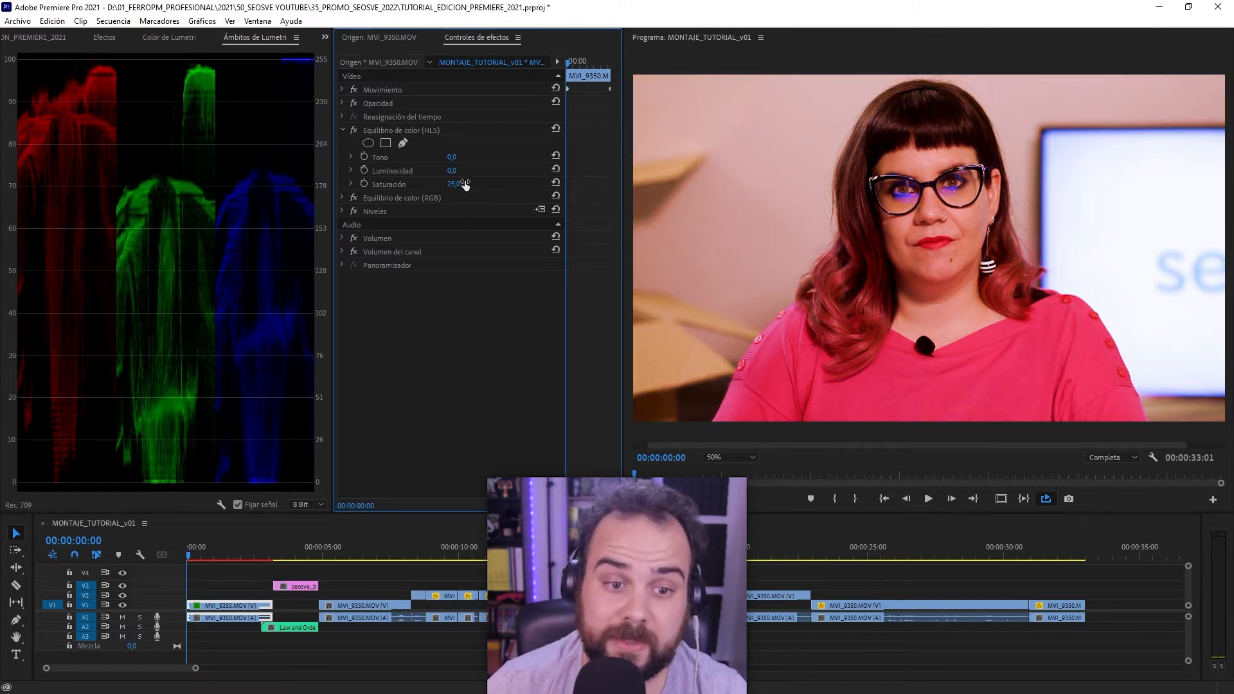
{"action": "left_click", "coordinate": [343, 130]}
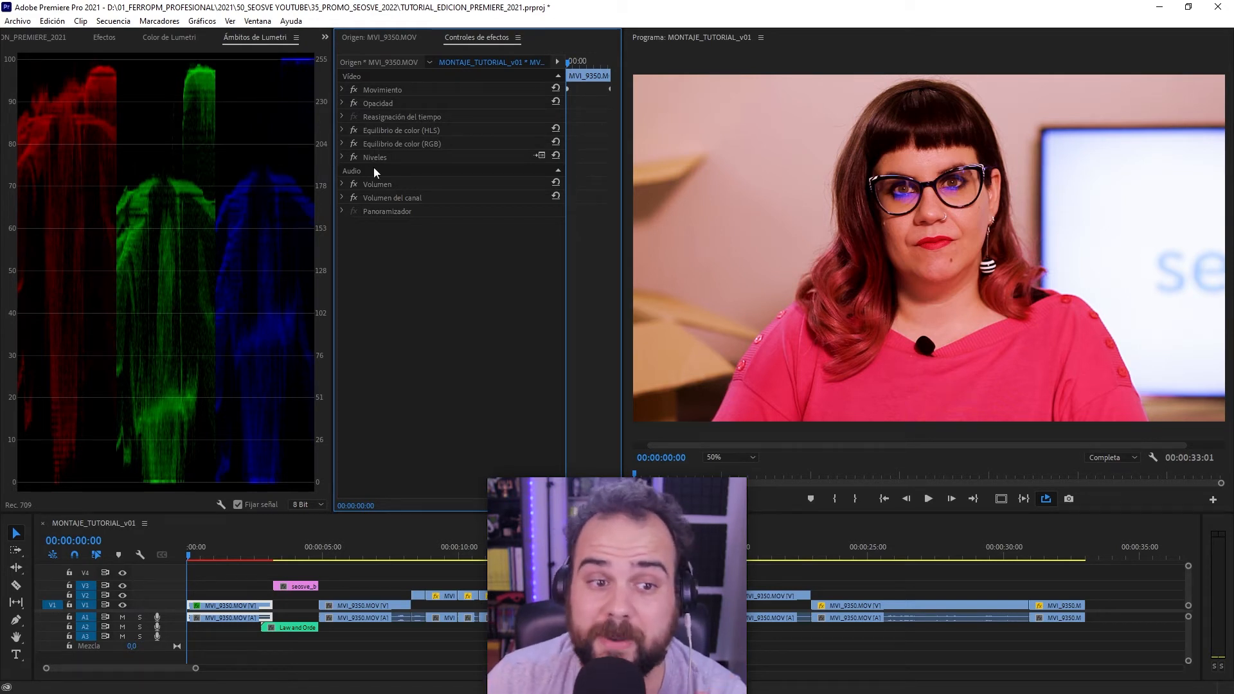
Compare the clip before and after correction by switching Equilibrio de color (HLS), Equilibrio de color (RGB) and Niveles off and on
{"action": "left_click", "coordinate": [381, 157]}
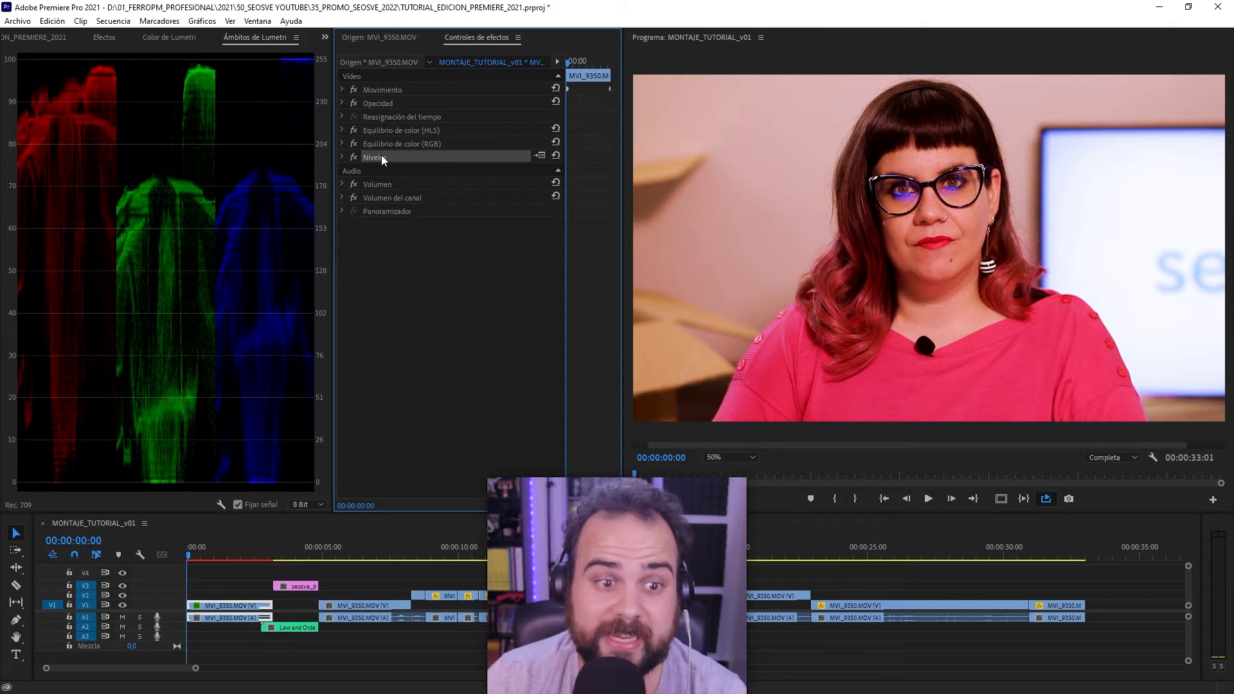
{"action": "left_click", "coordinate": [394, 129]}
{"action": "left_click", "coordinate": [391, 143]}
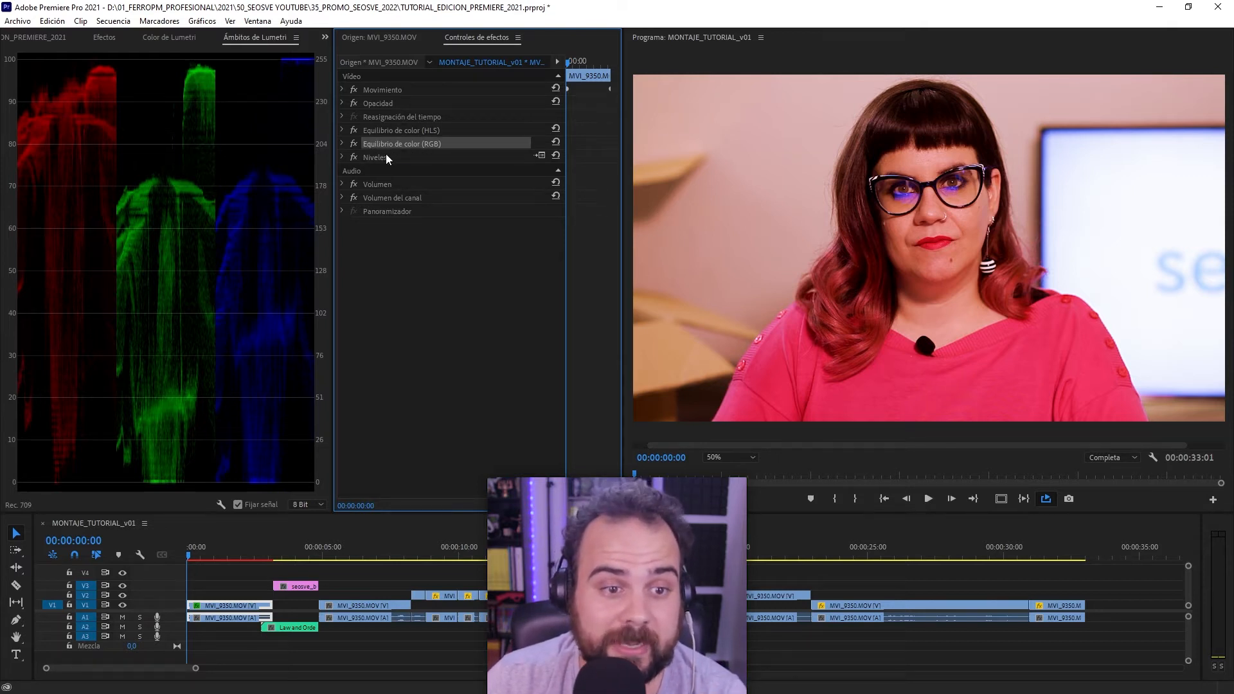
{"action": "left_click", "coordinate": [387, 157]}
{"action": "key", "text": "alt"}
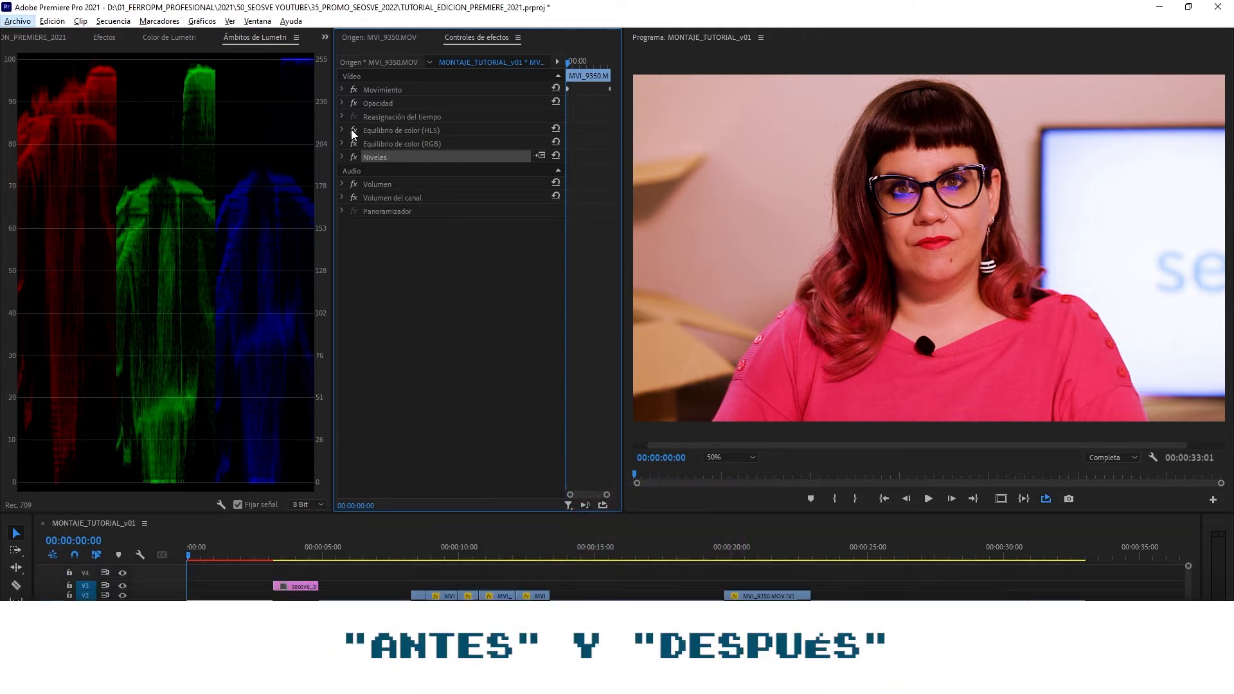
{"action": "left_click", "coordinate": [353, 130]}
{"action": "left_click", "coordinate": [354, 143]}
{"action": "left_click", "coordinate": [354, 156]}
{"action": "left_click", "coordinate": [353, 143]}
{"action": "left_click", "coordinate": [353, 131]}
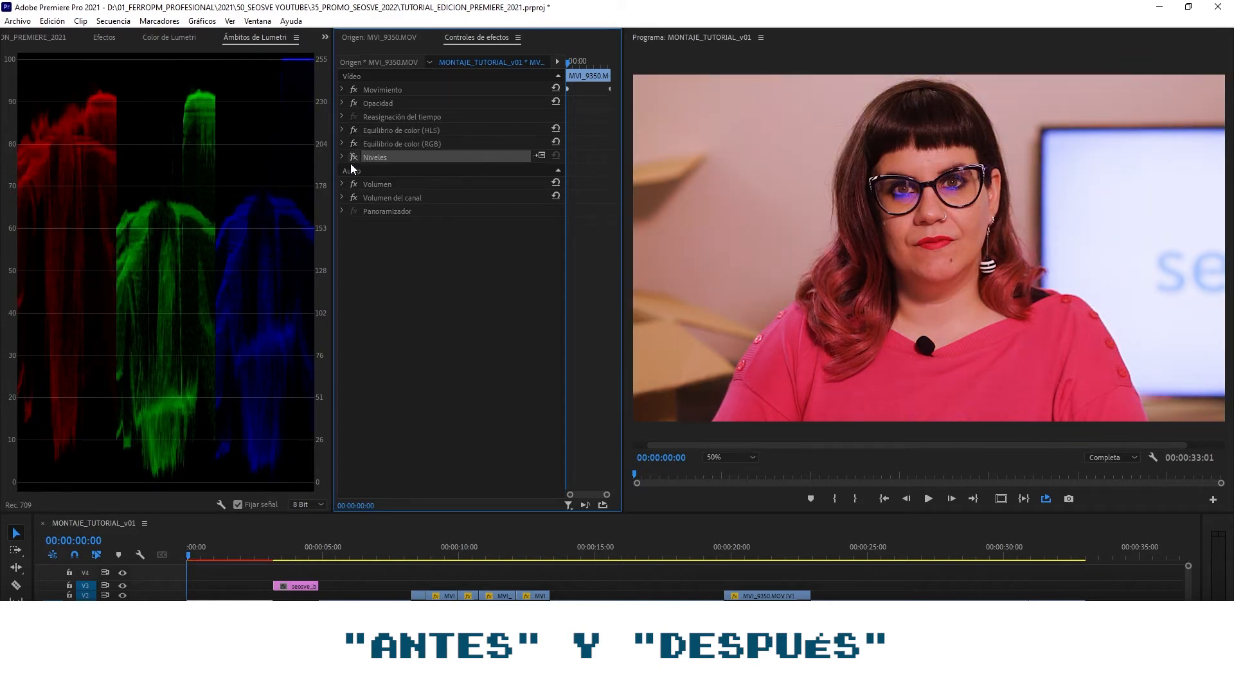
{"action": "left_click", "coordinate": [354, 158]}
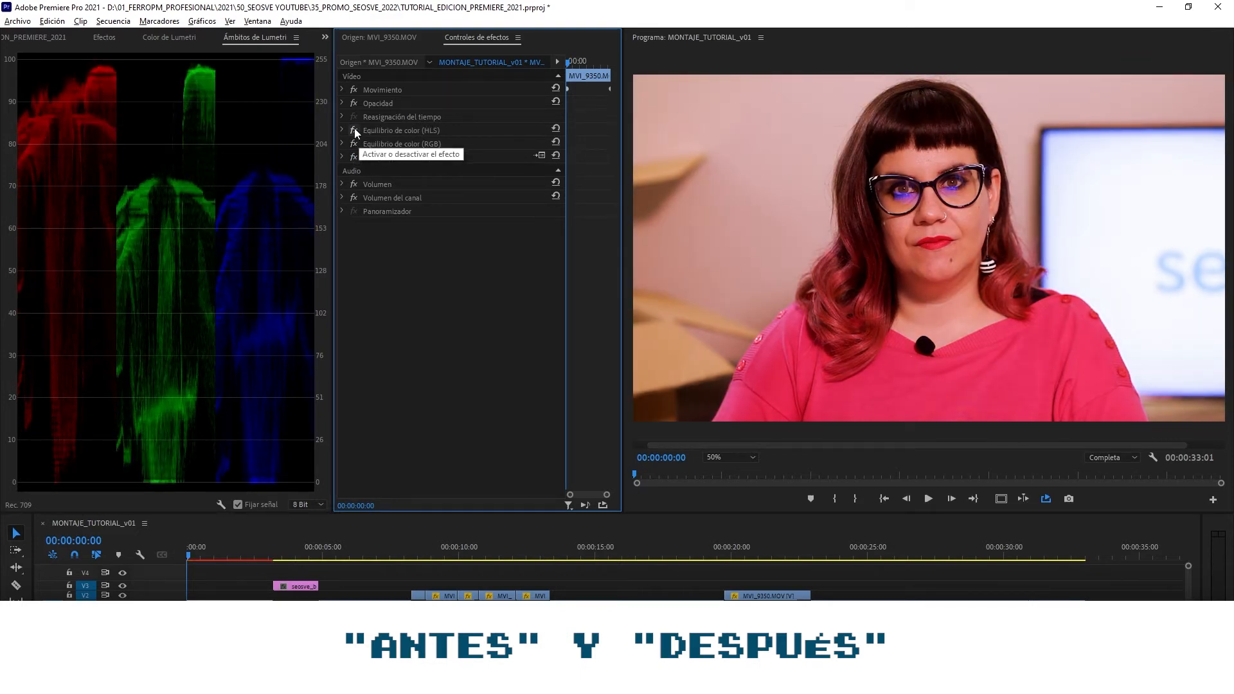
{"action": "left_click", "coordinate": [355, 132]}
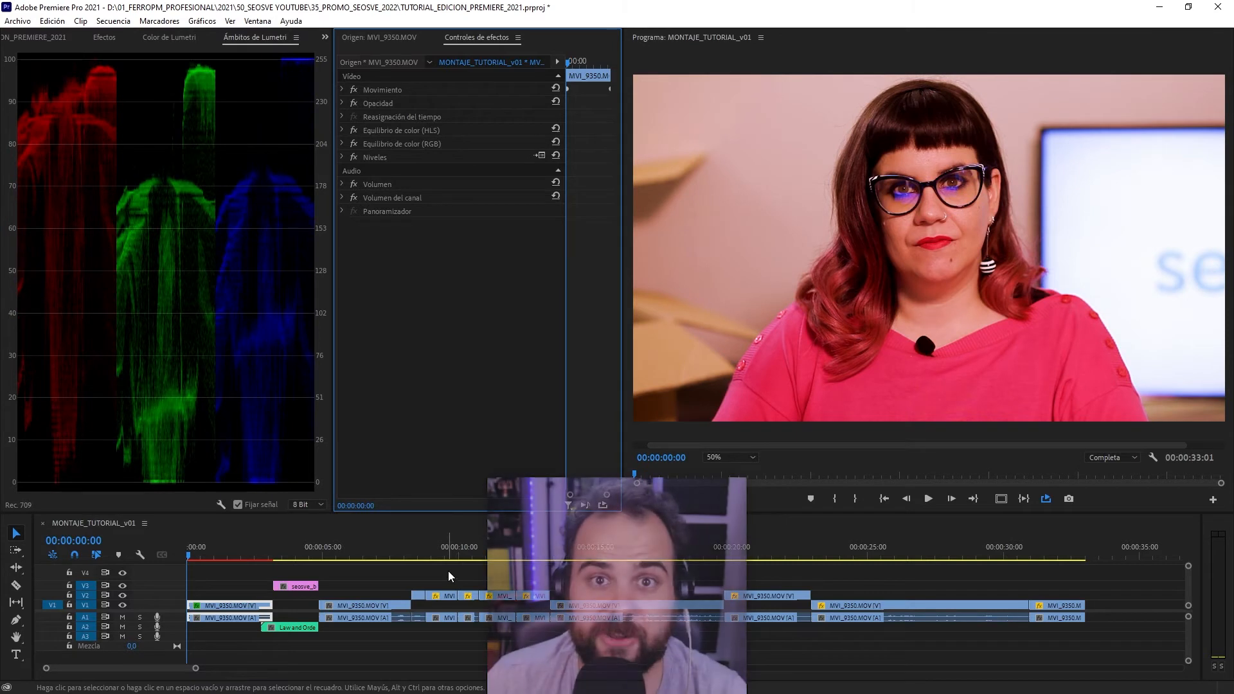
Go to 00:00:02:00 in the sequence and compare the clip with Movimiento off and on
{"action": "left_click", "coordinate": [241, 556]}
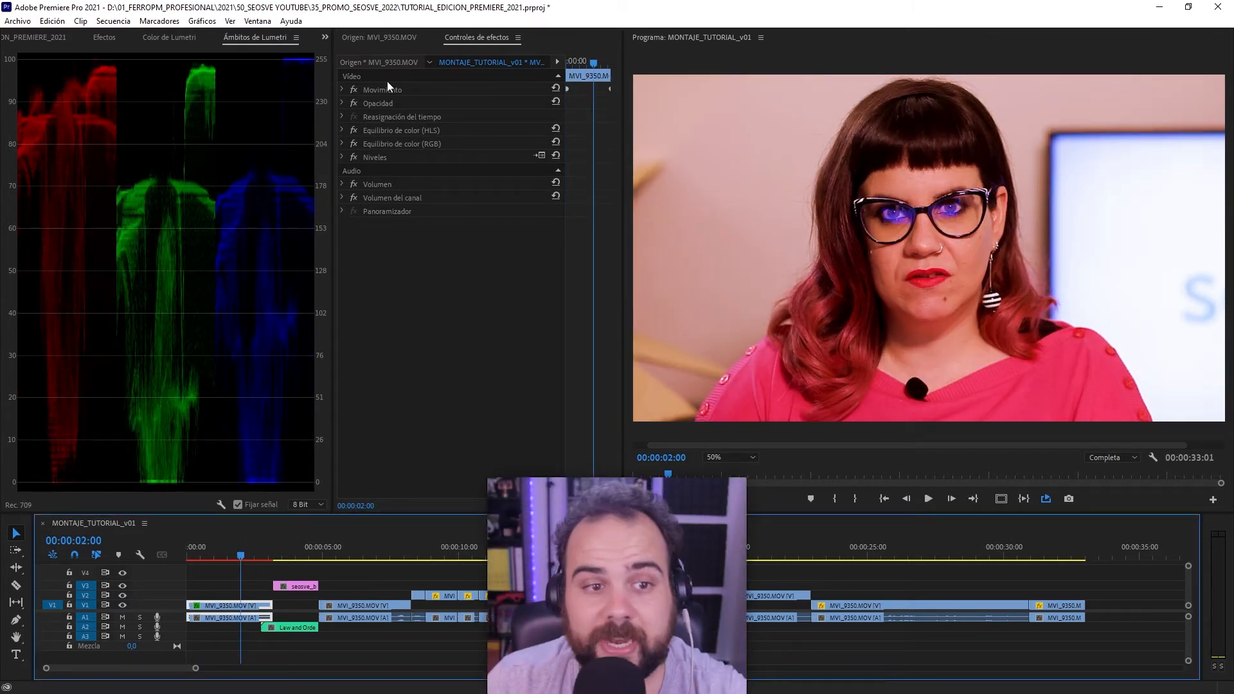
{"action": "left_click", "coordinate": [354, 90]}
{"action": "left_click", "coordinate": [355, 90]}
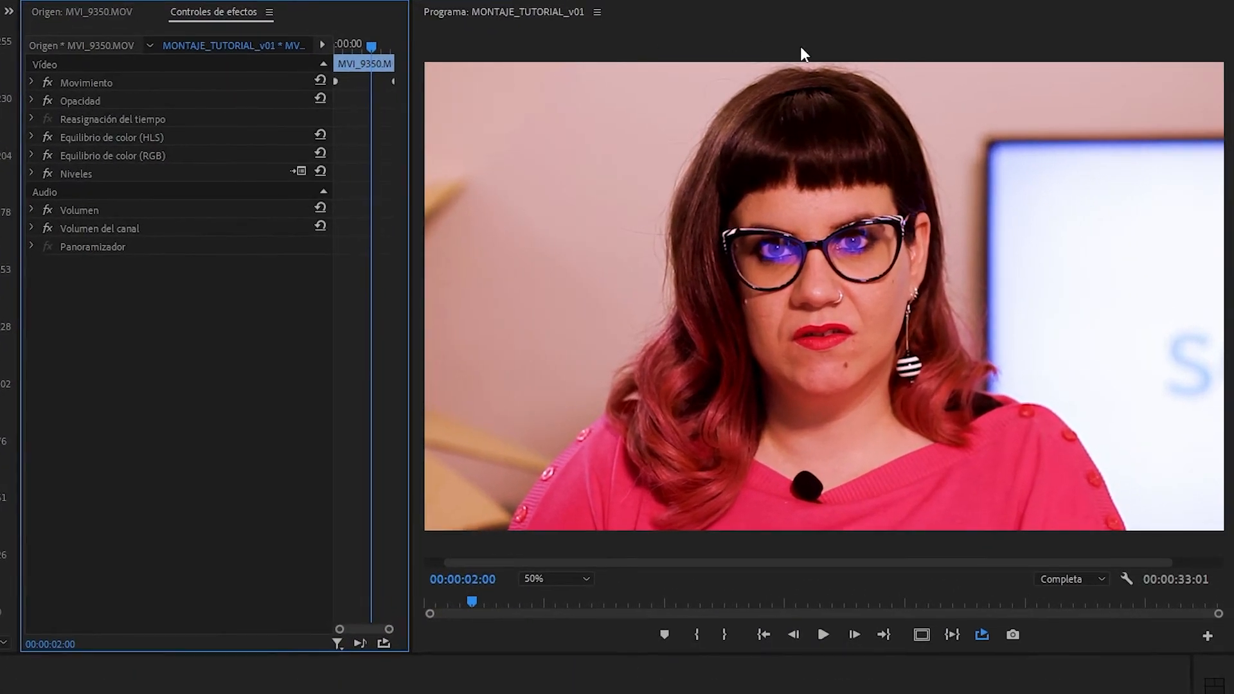
Add the fx toggle for all effects to the Programa monitor's controls, before the frame export control
{"action": "left_click", "coordinate": [1207, 635]}
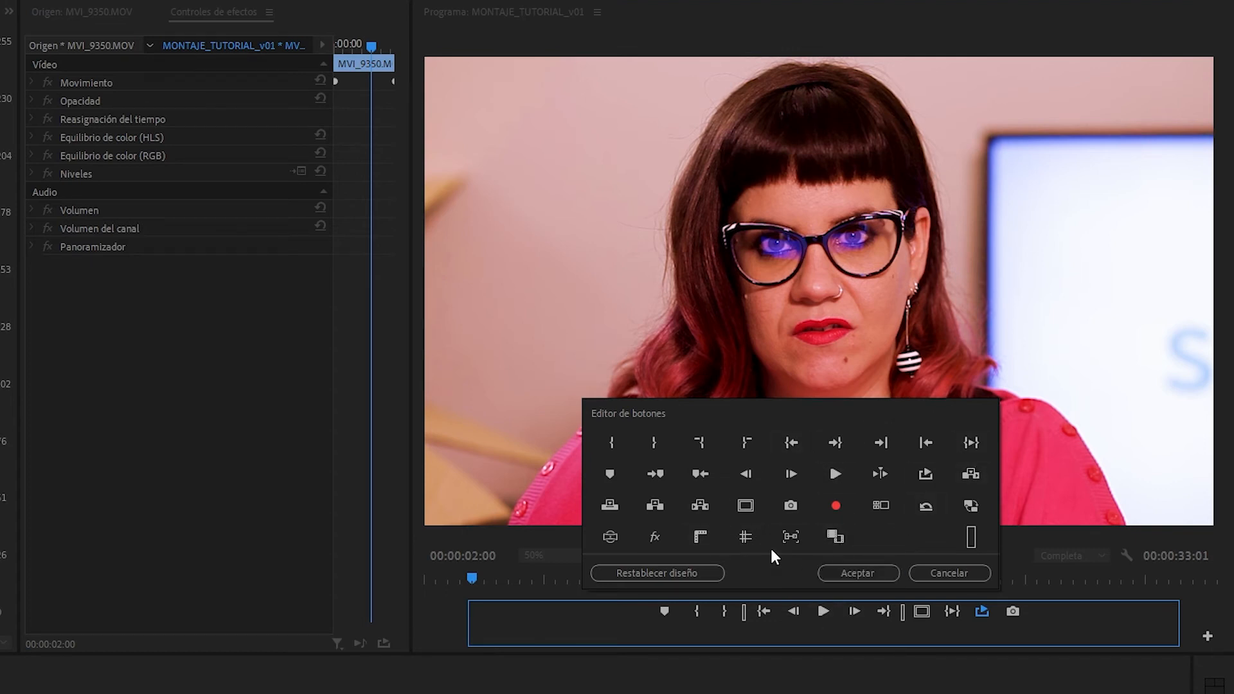
{"action": "left_click_drag", "start_coordinate": [657, 535], "coordinate": [994, 626]}
{"action": "left_click", "coordinate": [893, 571]}
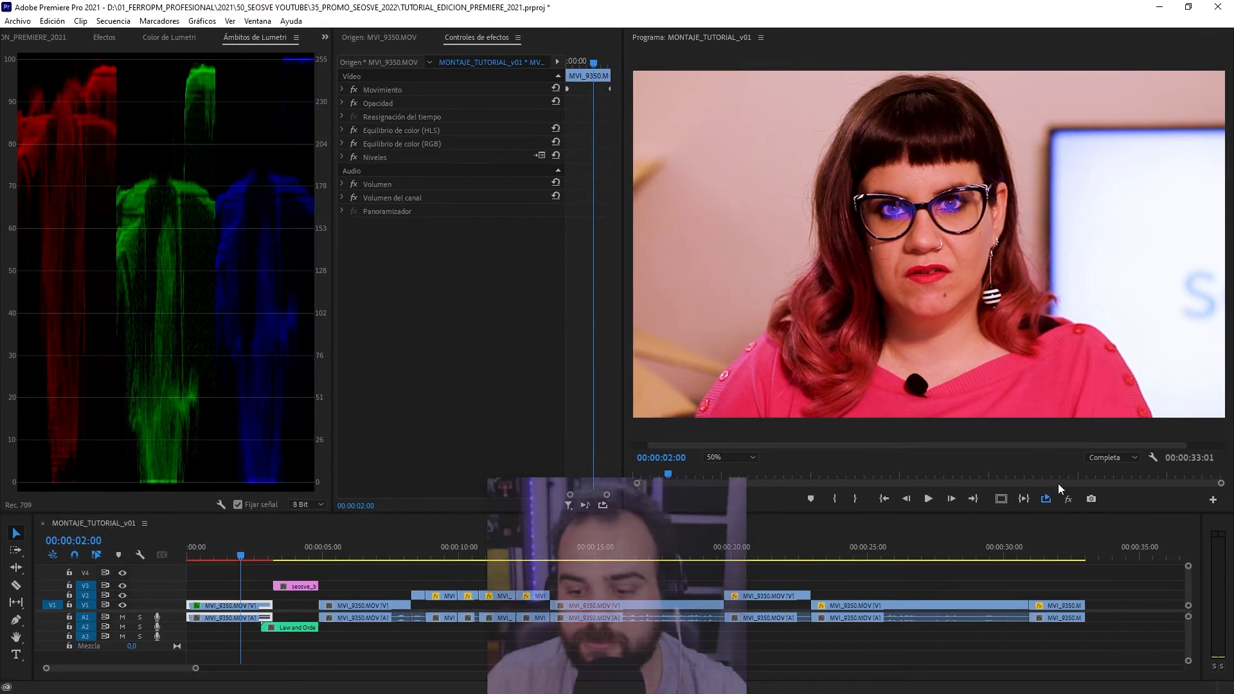
Compare the sequence with all effects globally muted and active, leaving them active
{"action": "left_click", "coordinate": [1068, 499]}
{"action": "left_click", "coordinate": [1068, 499]}
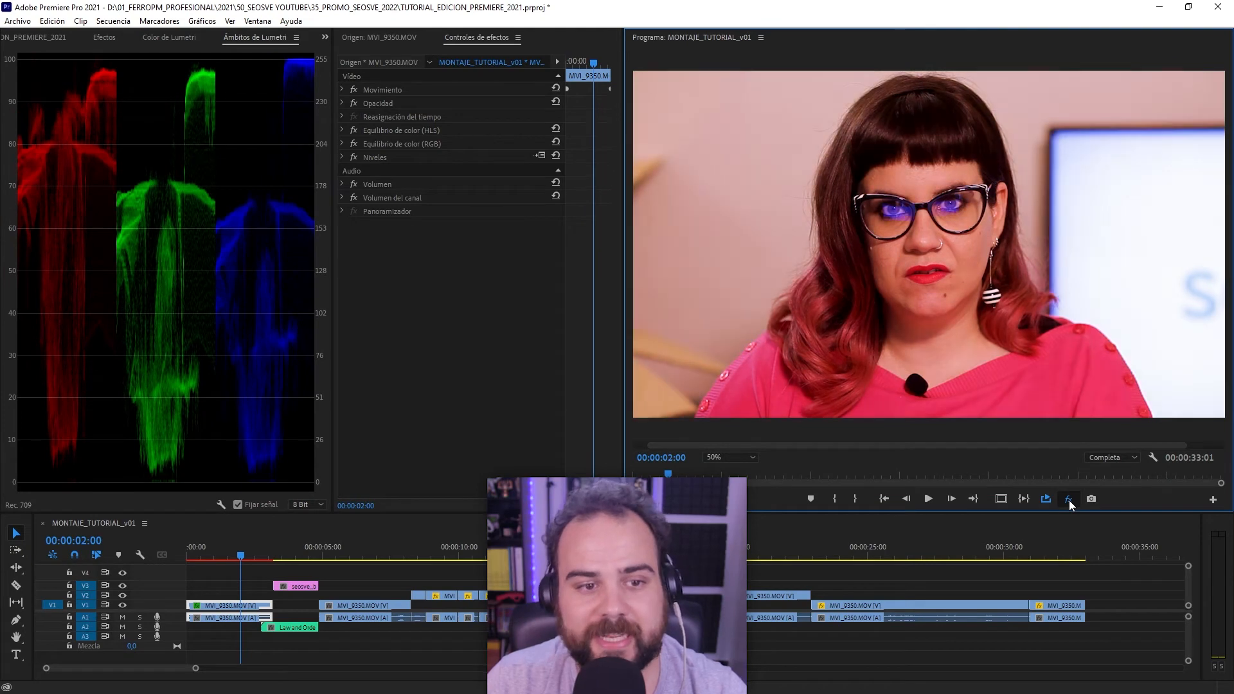
{"action": "left_click", "coordinate": [1069, 500]}
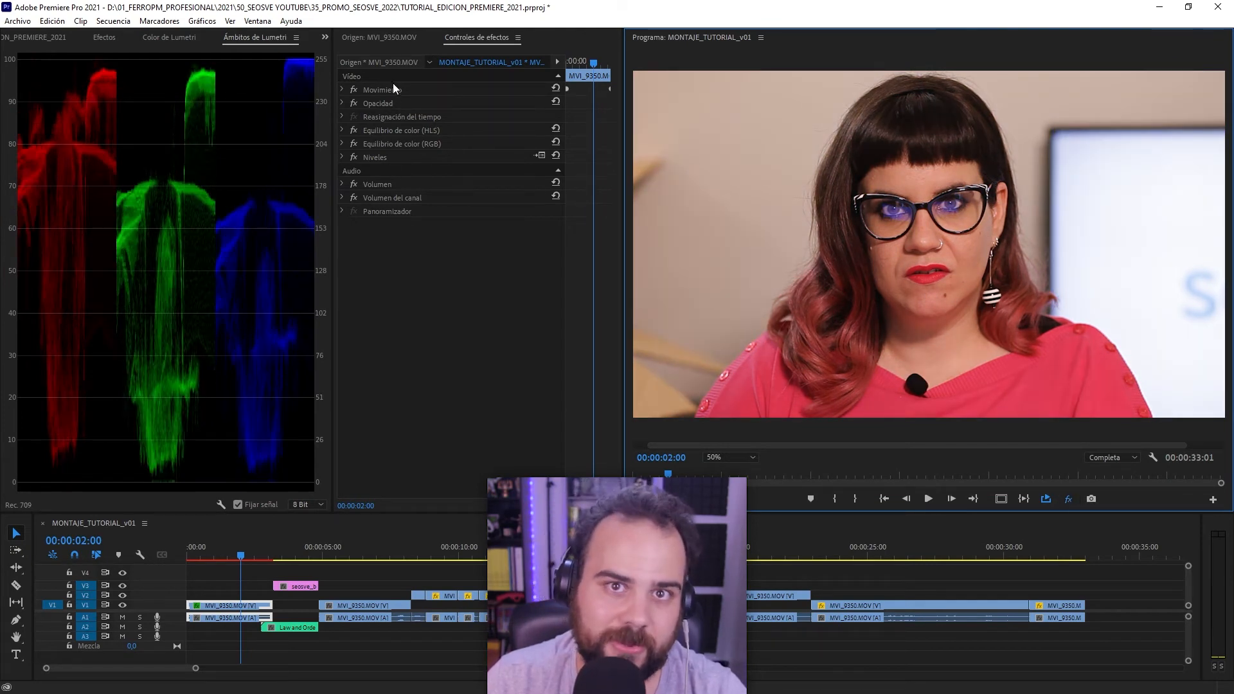
{"action": "left_click", "coordinate": [1068, 499]}
{"action": "left_click", "coordinate": [1068, 500]}
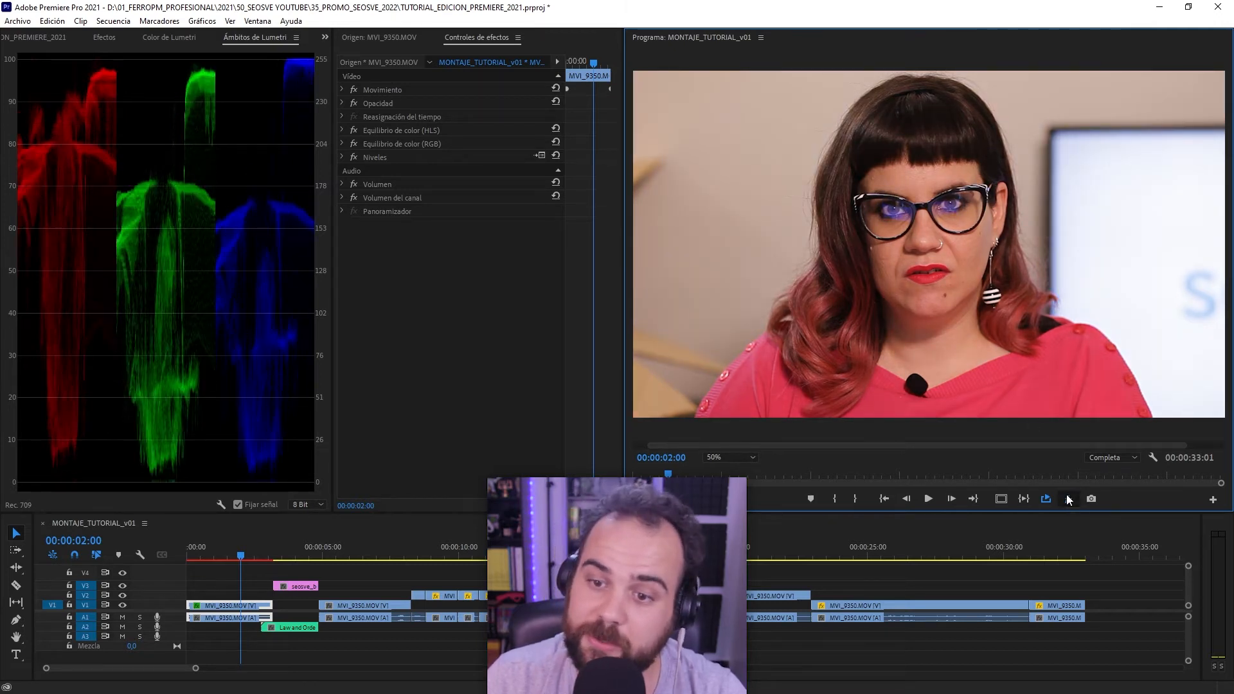
{"action": "left_click", "coordinate": [1068, 499]}
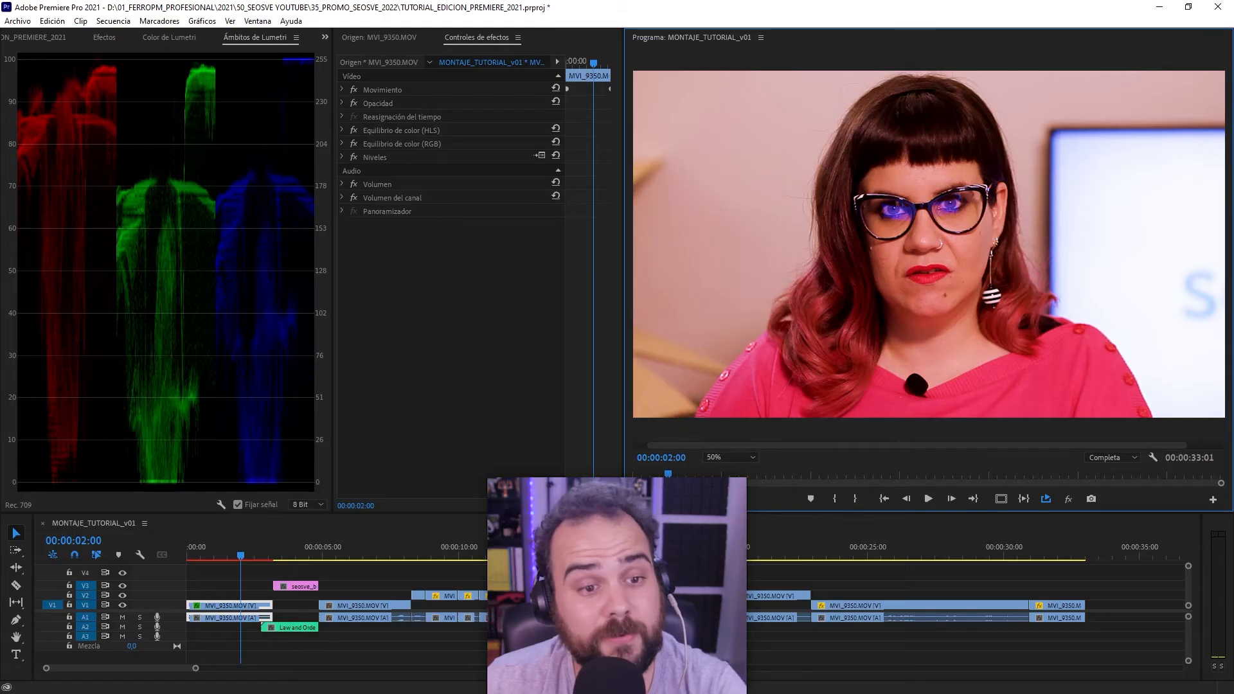
Delete Niveles, Equilibrio de color (RGB) and Equilibrio de color (HLS) from the first clip
{"action": "left_click", "coordinate": [417, 154]}
{"action": "left_click", "coordinate": [404, 132], "text": "shift"}
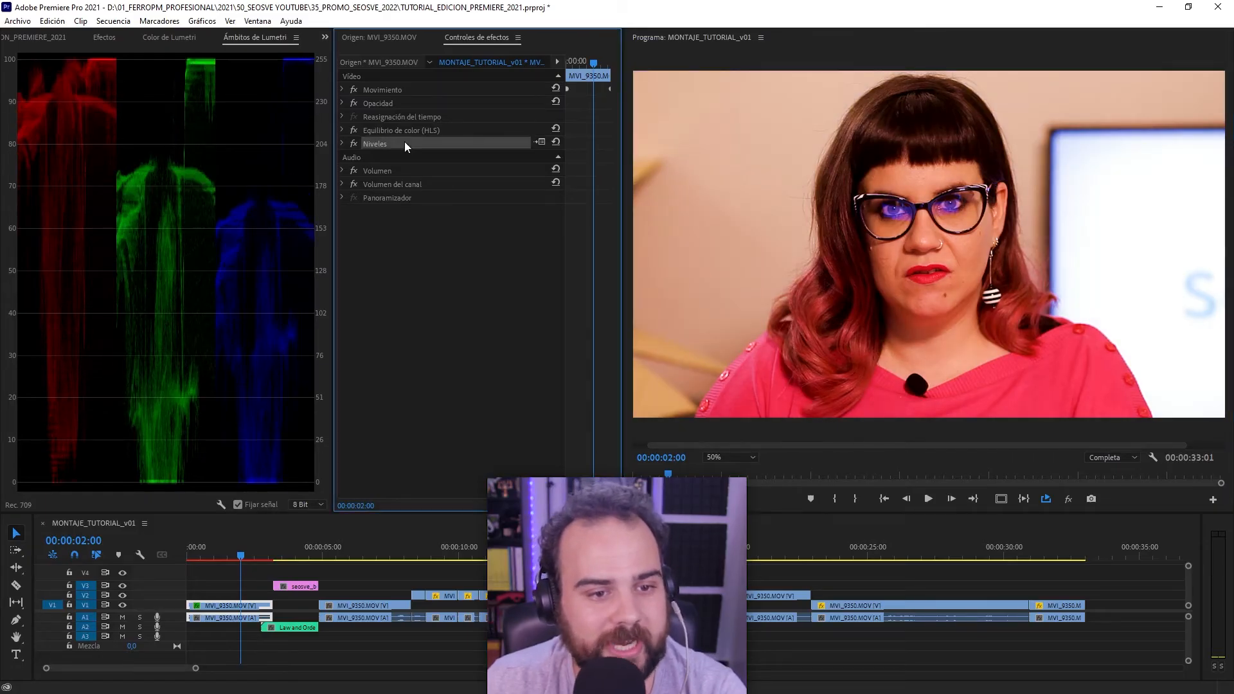
{"action": "key", "text": "Delete"}
Dock Ámbitos de Lumetri in the same group as Controles de efectos and show Color de Lumetri alongside the scopes
{"action": "left_click_drag", "start_coordinate": [252, 39], "coordinate": [559, 180]}
{"action": "left_click", "coordinate": [455, 36]}
{"action": "left_click", "coordinate": [546, 37]}
{"action": "left_click", "coordinate": [455, 41]}
{"action": "left_click", "coordinate": [521, 38]}
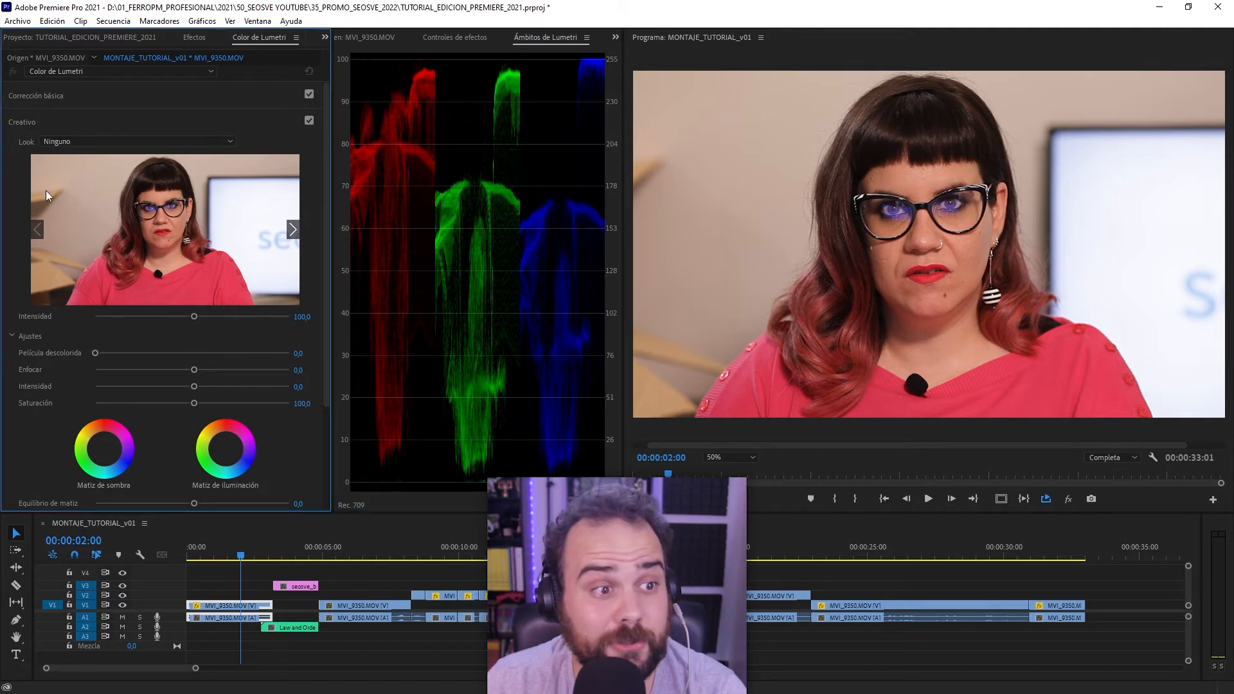
{"action": "left_click", "coordinate": [70, 38]}
{"action": "left_click", "coordinate": [195, 36]}
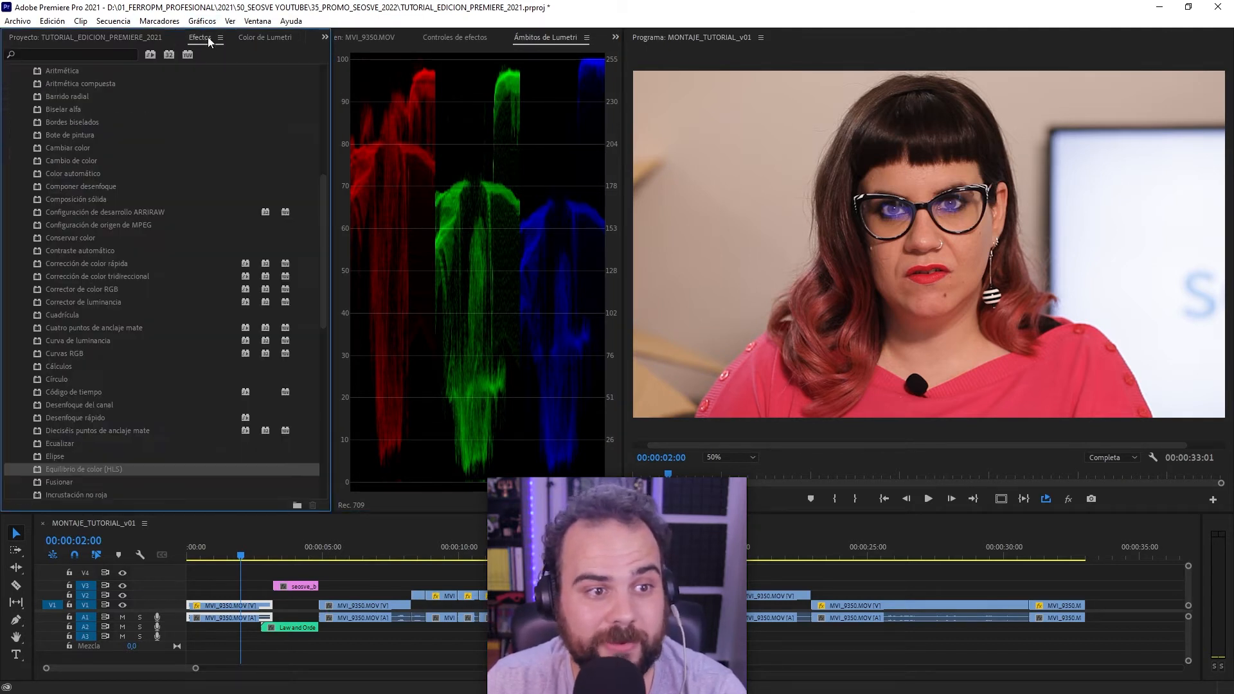
{"action": "left_click", "coordinate": [259, 37]}
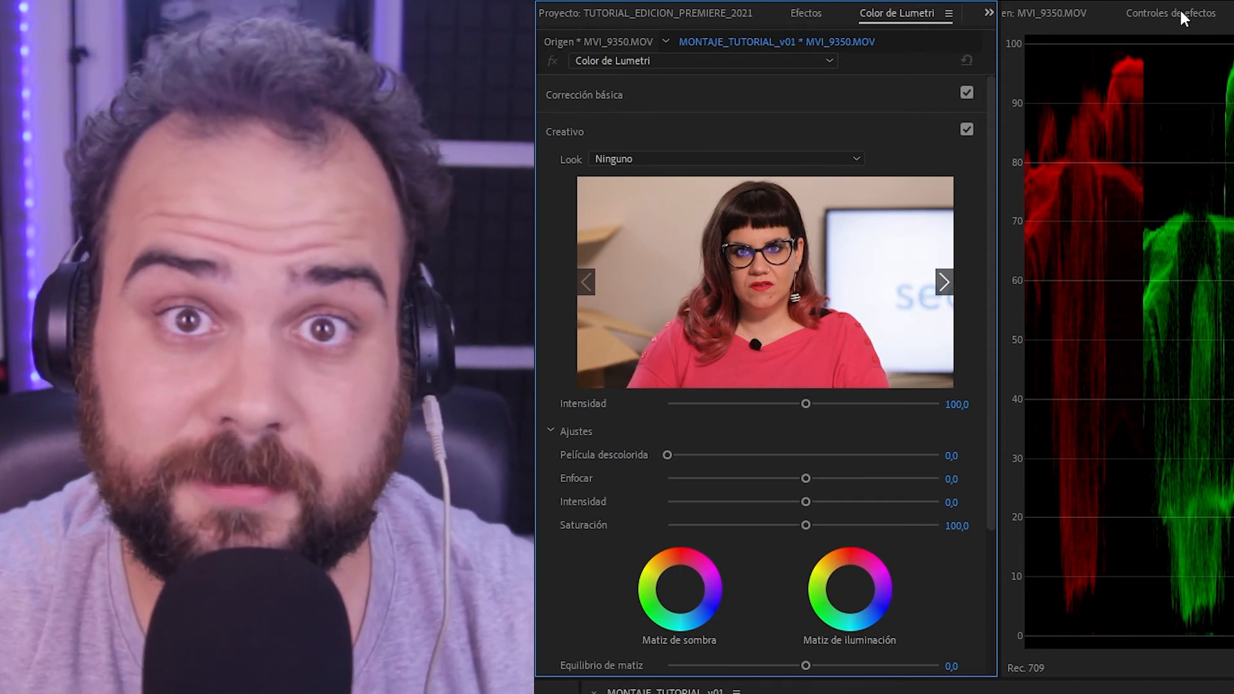
Examine the sections of Color de Lumetri one by one, including Creativo and HSL secundario, and leave them all collapsed
{"action": "left_click", "coordinate": [680, 90]}
{"action": "left_click", "coordinate": [680, 92]}
{"action": "left_click", "coordinate": [676, 125]}
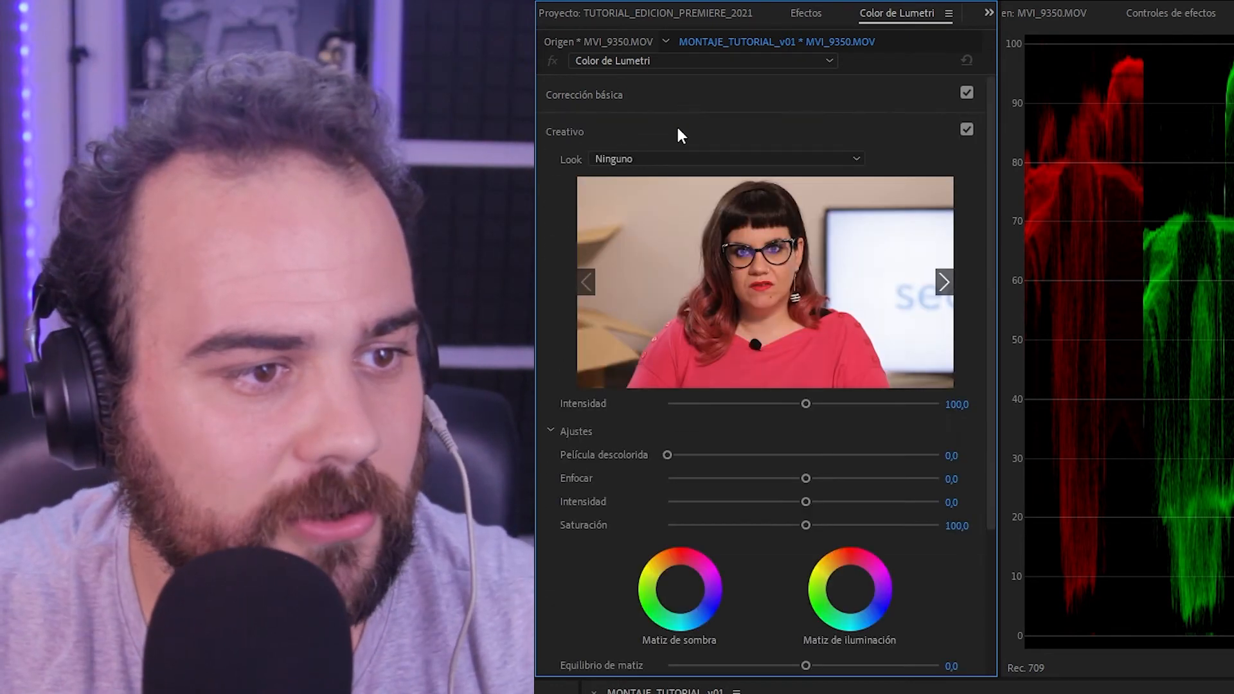
{"action": "left_click", "coordinate": [691, 134]}
{"action": "left_click", "coordinate": [692, 164]}
{"action": "left_click", "coordinate": [688, 185]}
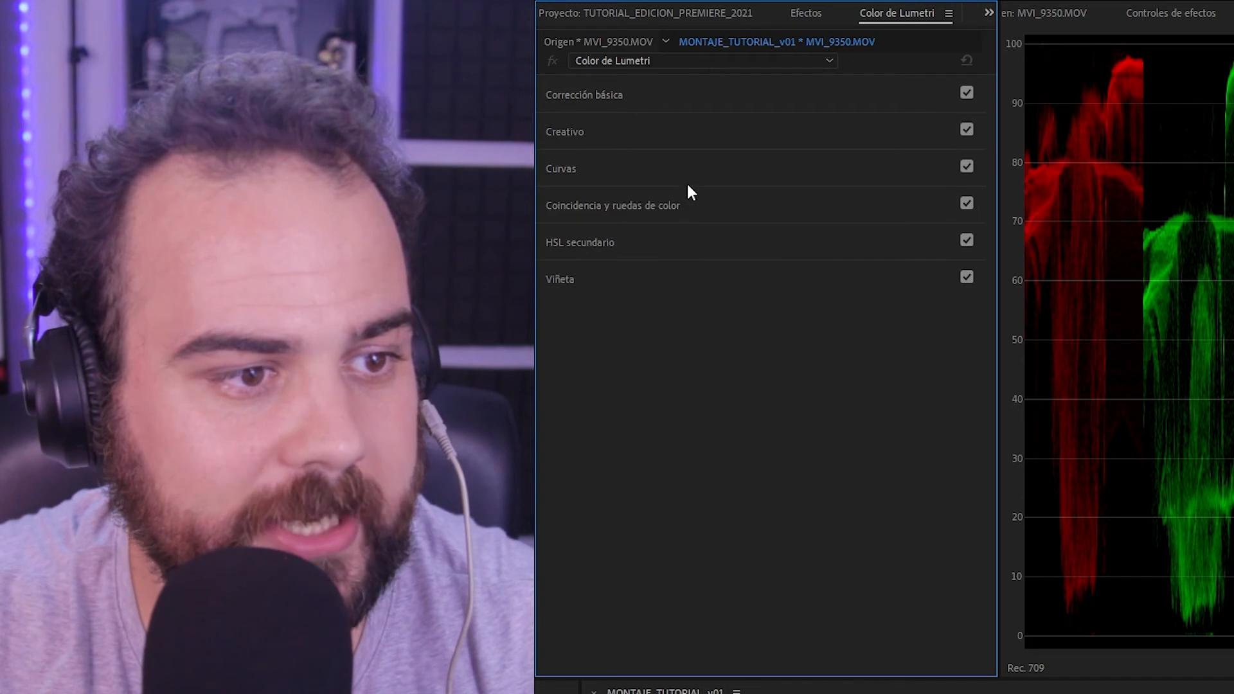
{"action": "left_click", "coordinate": [693, 207]}
{"action": "left_click", "coordinate": [694, 209]}
{"action": "left_click", "coordinate": [703, 243]}
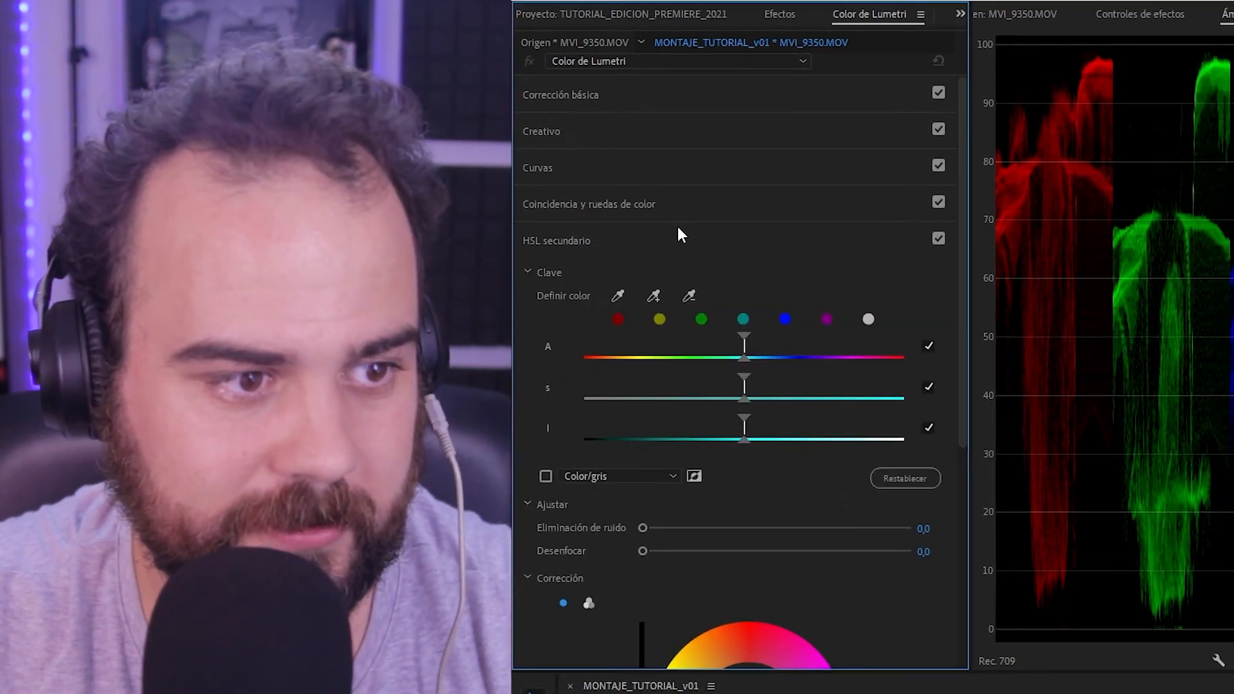
{"action": "left_click", "coordinate": [679, 237]}
{"action": "left_click", "coordinate": [706, 133]}
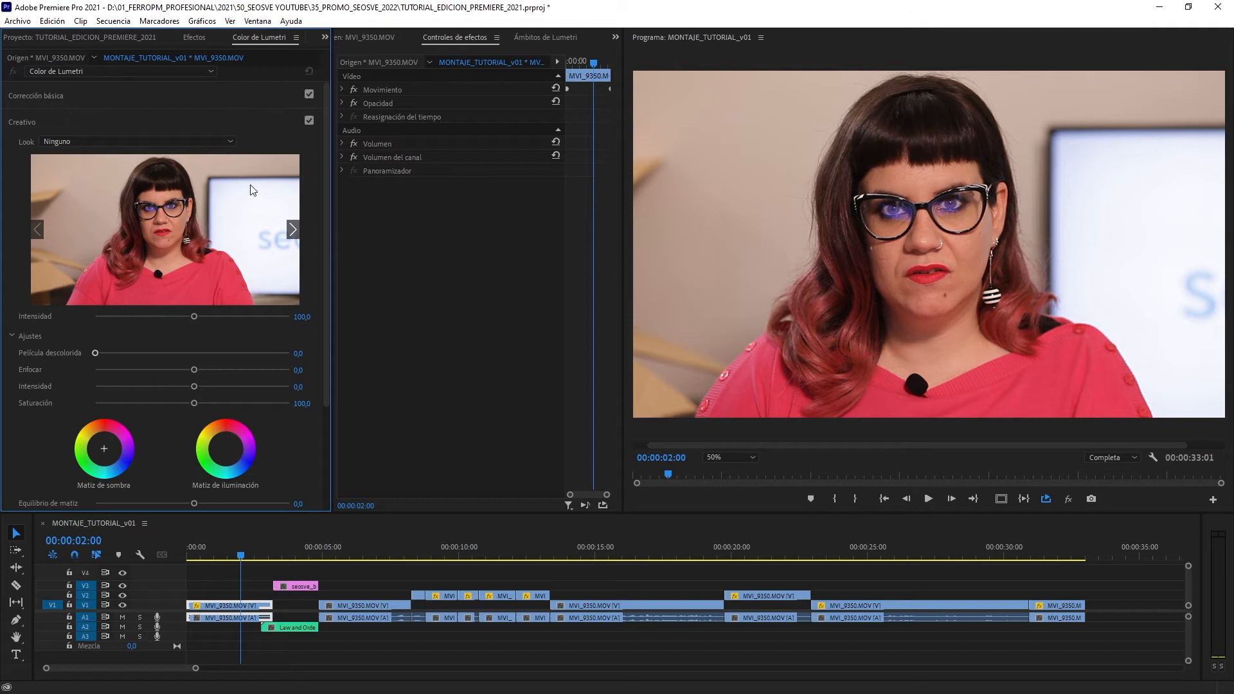
{"action": "scroll", "coordinate": [118, 267], "scroll_direction": "down", "scroll_amount": 1}
{"action": "scroll", "coordinate": [126, 280], "scroll_direction": "up", "scroll_amount": 1}
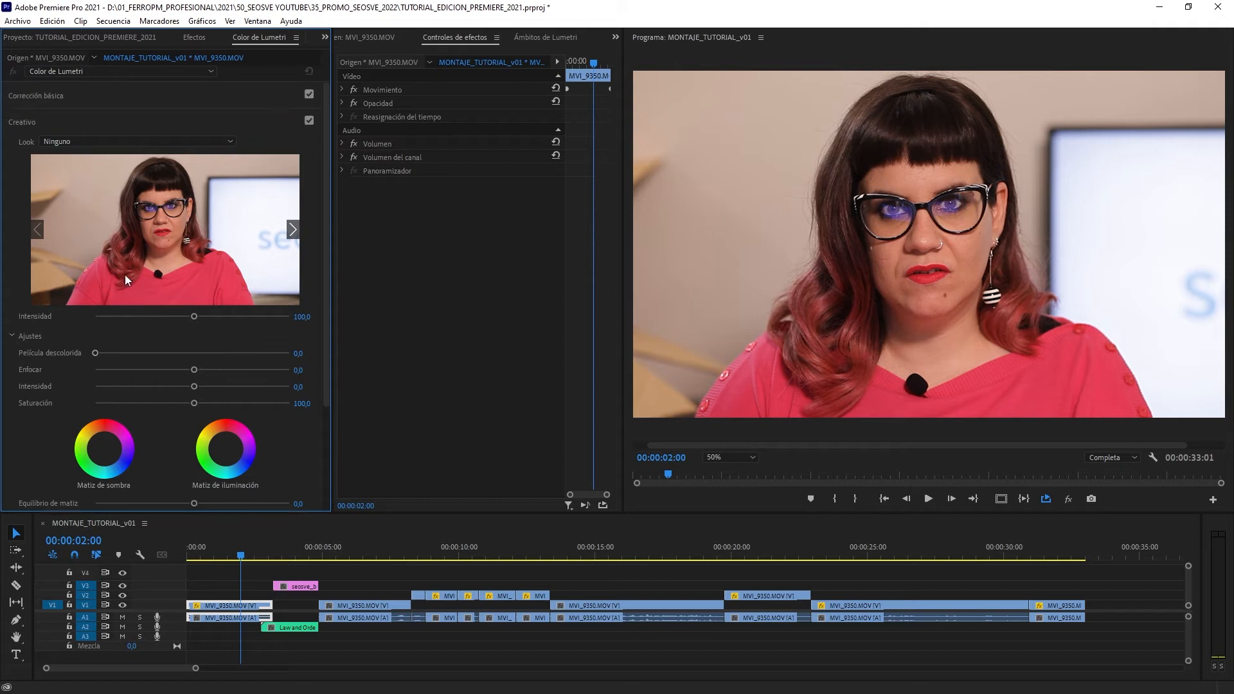
{"action": "left_click", "coordinate": [139, 126]}
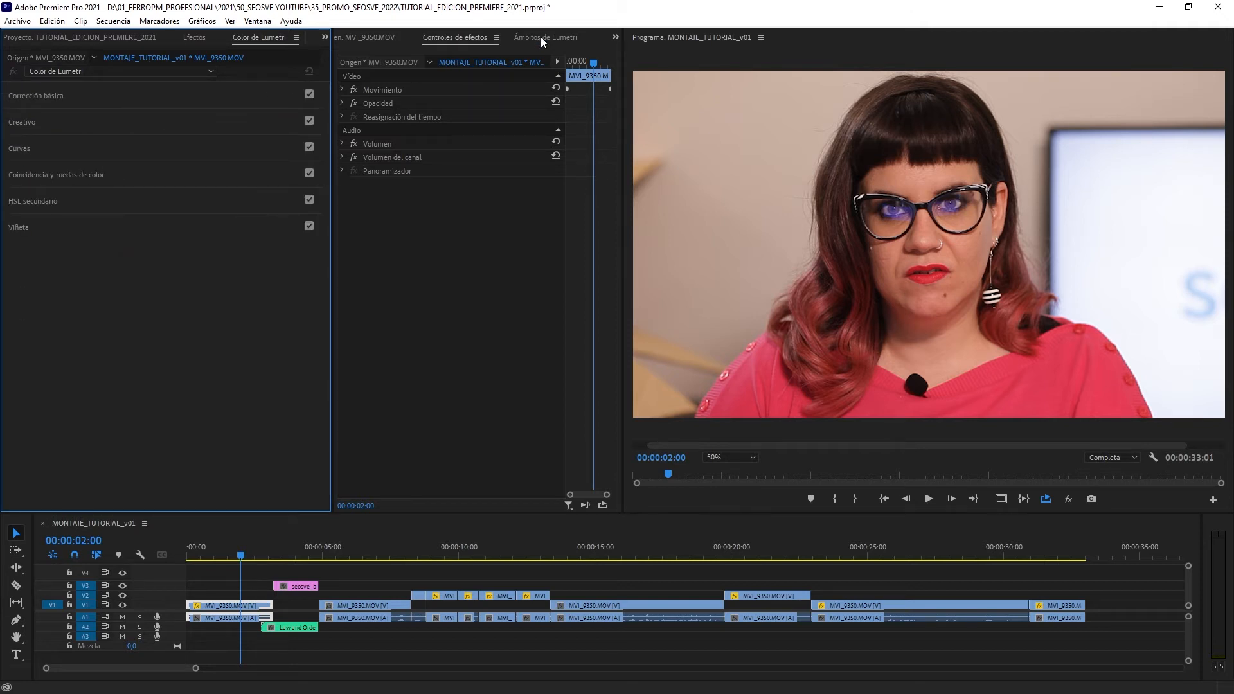
Show the scopes and, at the start of the sequence, set Corrección básica's Exposición to about 0,6 and Contraste to about -14,2
{"action": "left_click", "coordinate": [541, 37]}
{"action": "left_click", "coordinate": [143, 98]}
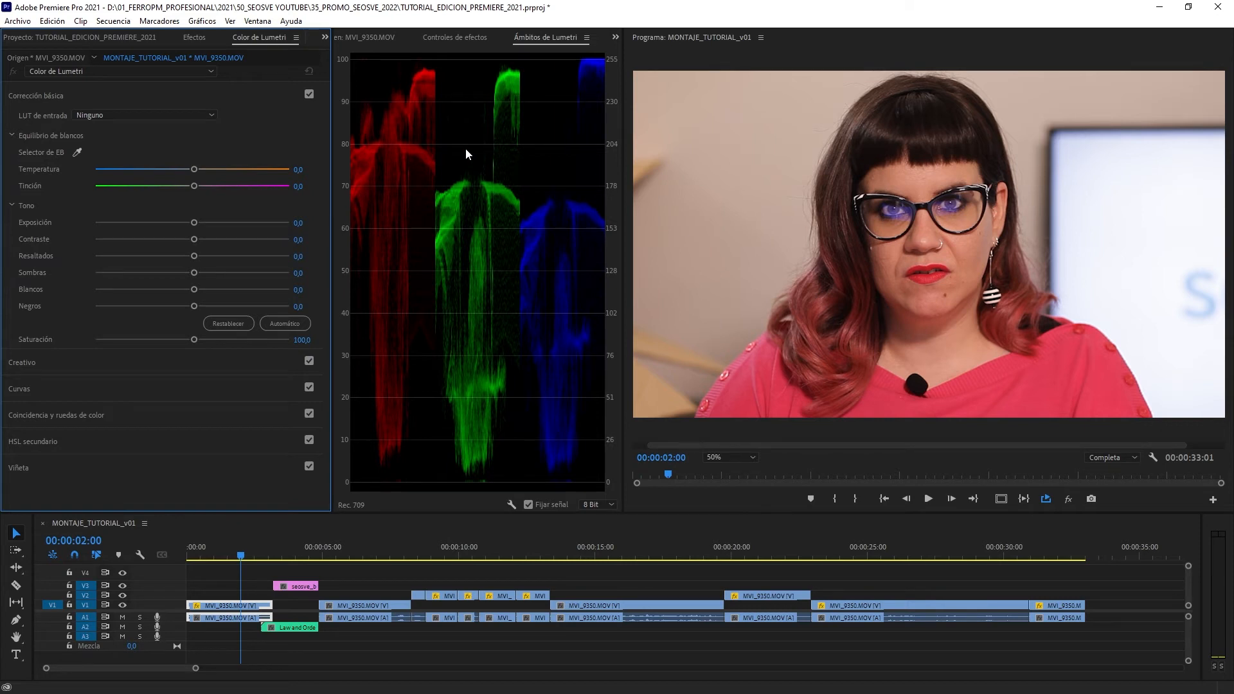
{"action": "key", "text": "Home"}
{"action": "left_click_drag", "start_coordinate": [193, 223], "coordinate": [177, 240]}
Examine the clip's Color de Lumetri effect in Controles de efectos, expanding its Corrección básica parameters
{"action": "left_click", "coordinate": [442, 36]}
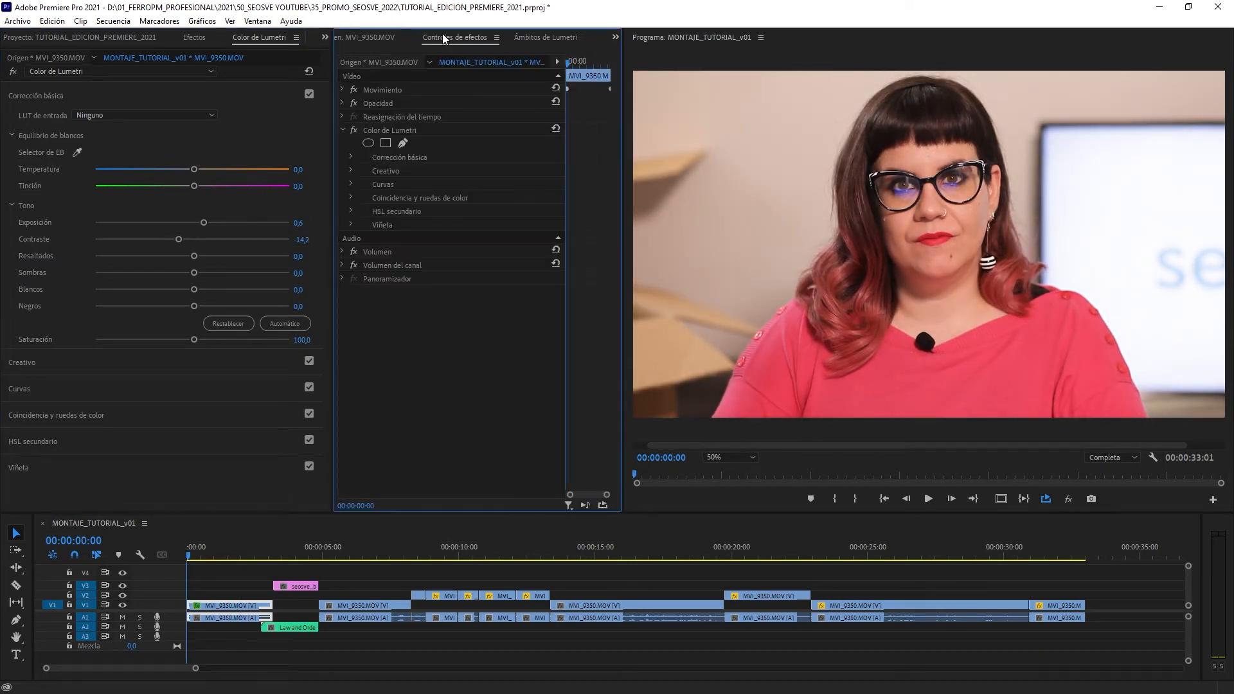
{"action": "left_click", "coordinate": [411, 131]}
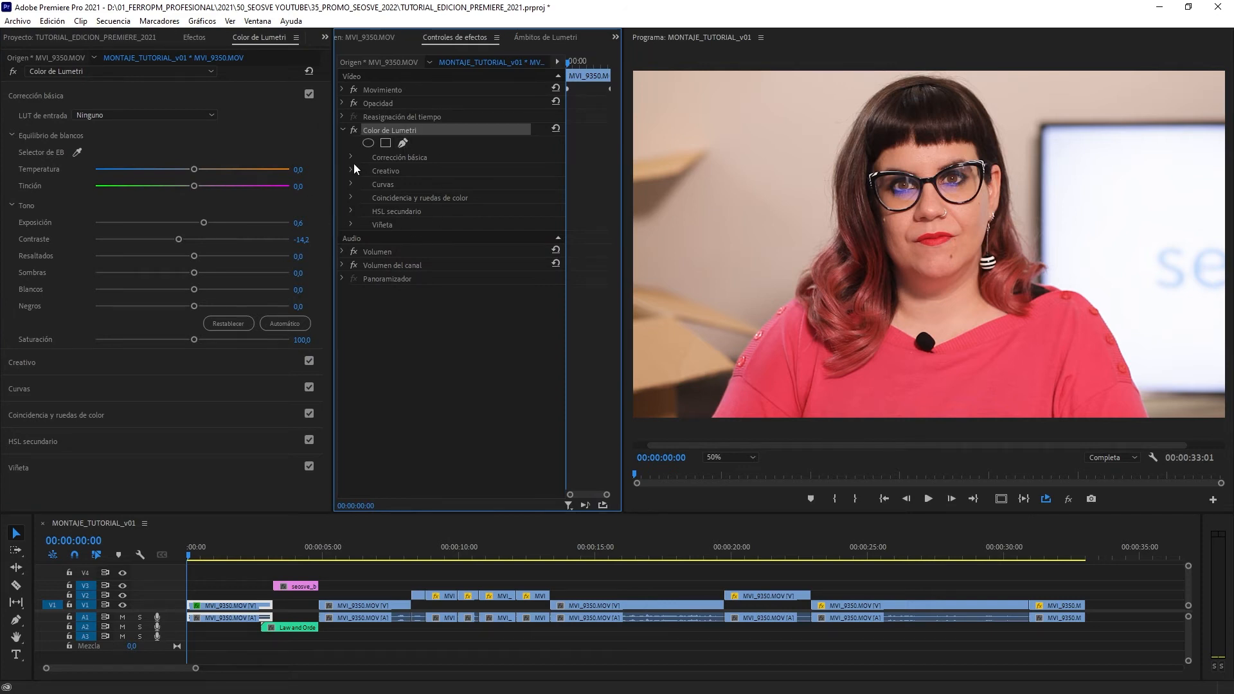
{"action": "left_click", "coordinate": [351, 158]}
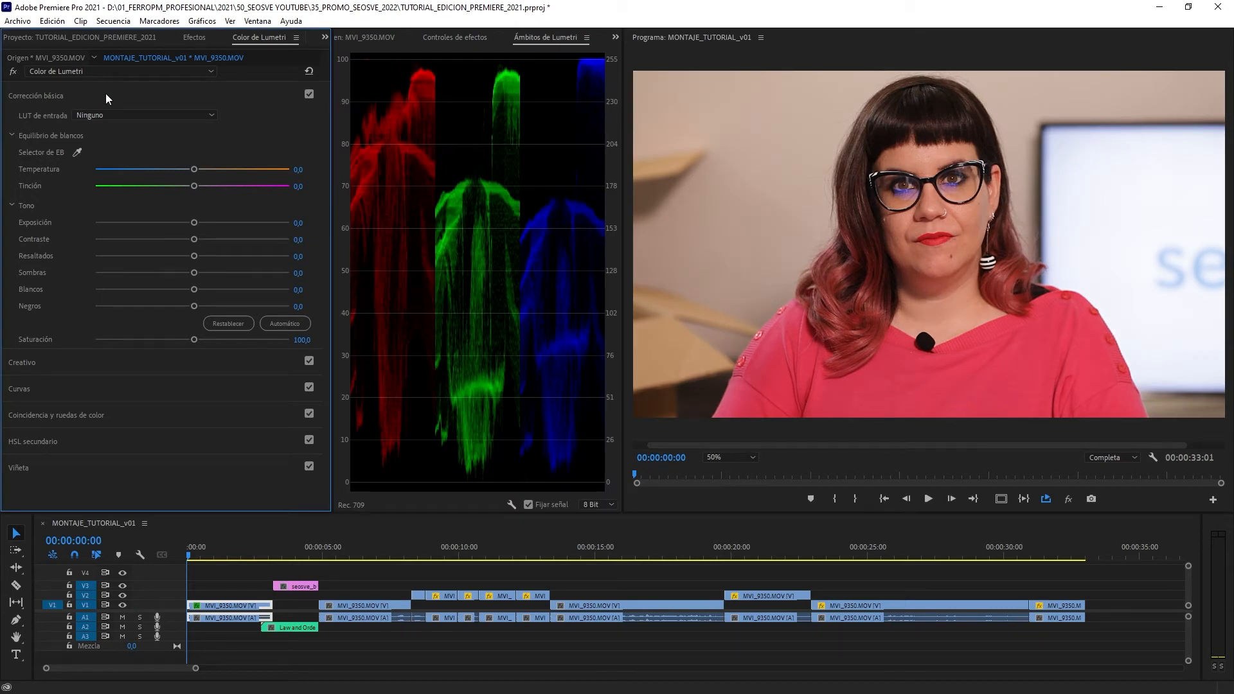
Look through the Creativo and Curvas sections of Color de Lumetri and return to Corrección básica
{"action": "left_click", "coordinate": [105, 95]}
{"action": "left_click", "coordinate": [90, 121]}
{"action": "left_click", "coordinate": [90, 122]}
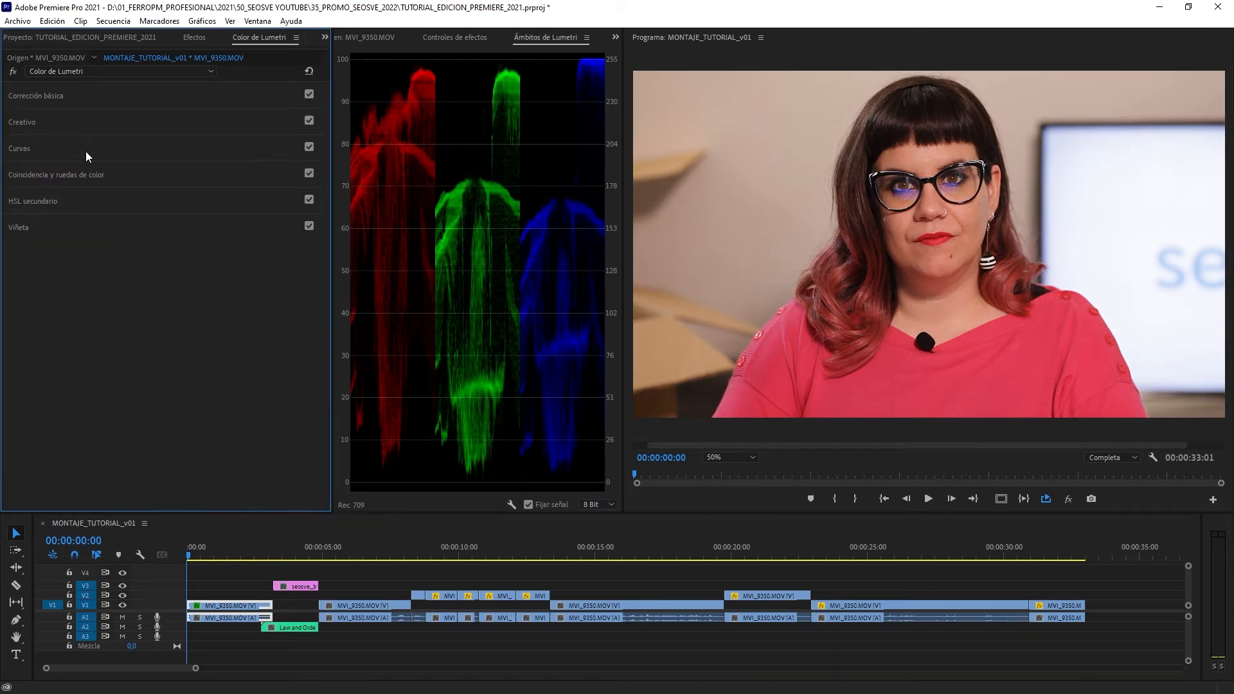
{"action": "left_click", "coordinate": [86, 151]}
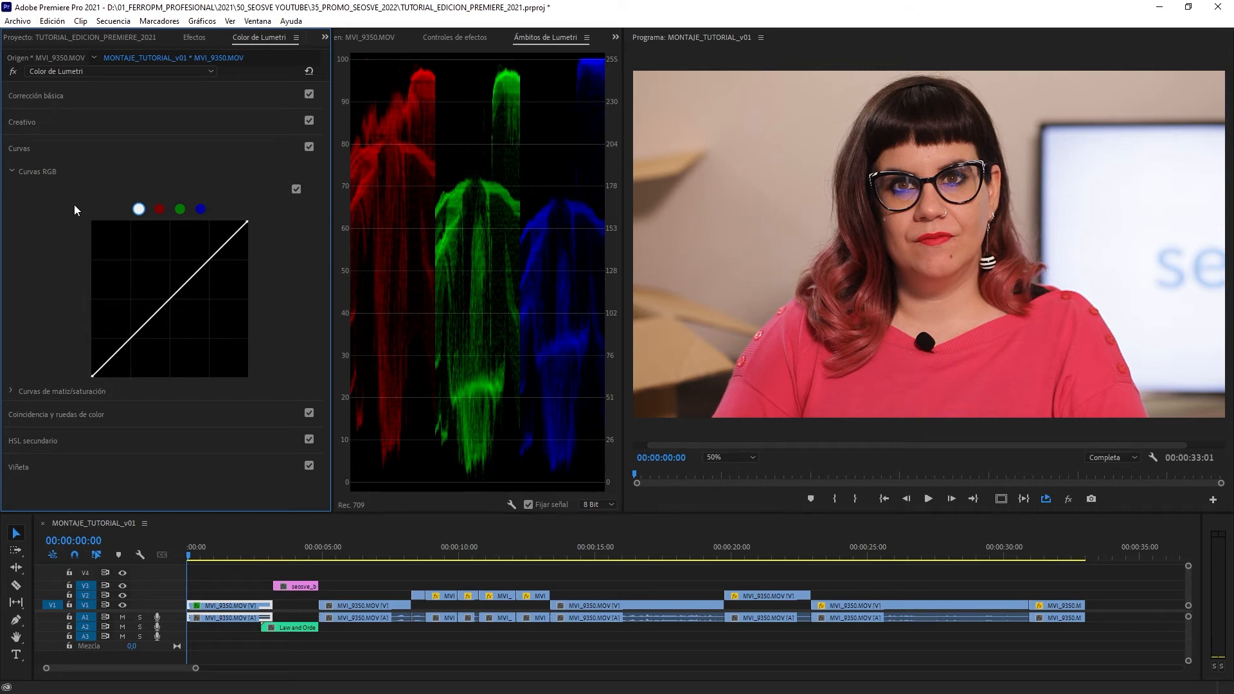
{"action": "left_click", "coordinate": [40, 97]}
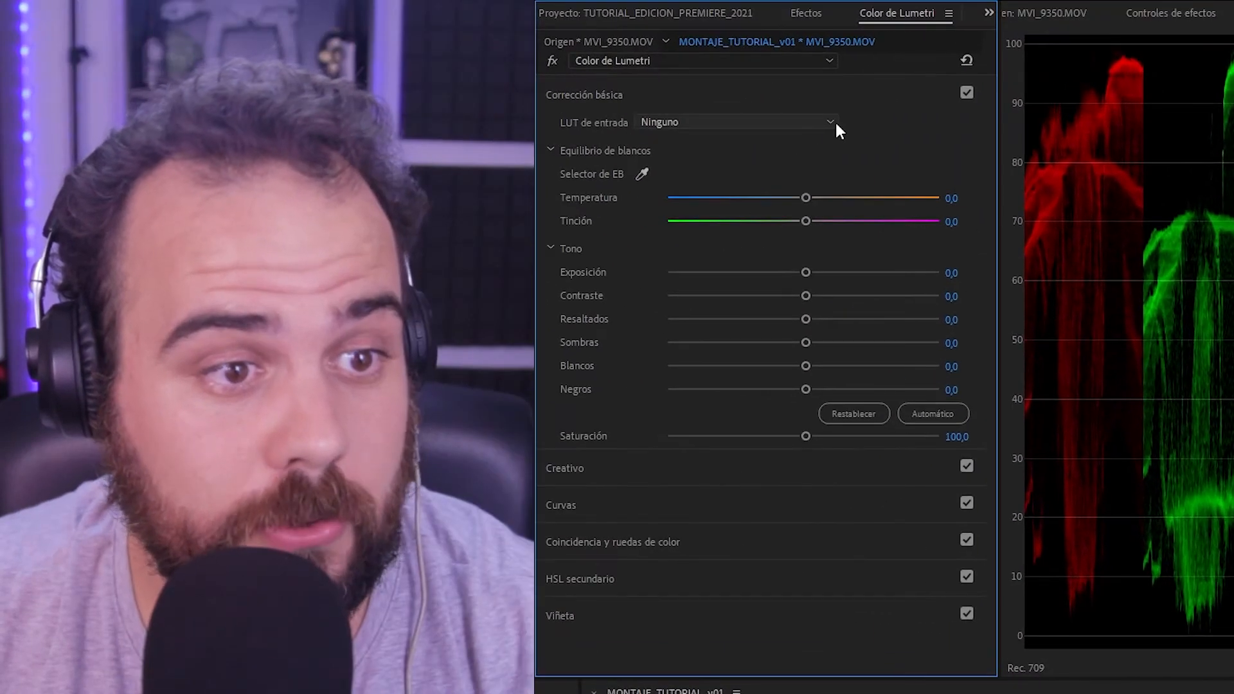
Try the input LUTs AlexaV3_K1S1_LogC2Video_DCIP3_EE and ARRI_Universal_DCI on the first clip, and restore Ninguno
{"action": "left_click", "coordinate": [213, 114]}
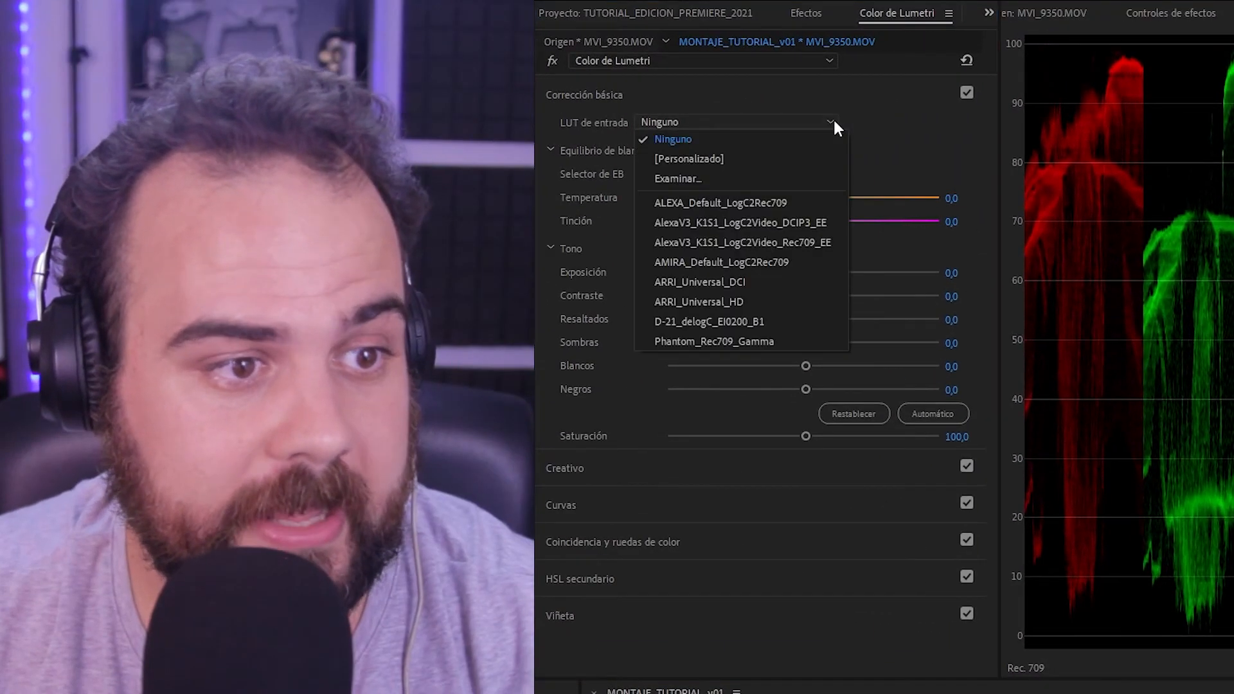
{"action": "left_click", "coordinate": [748, 221]}
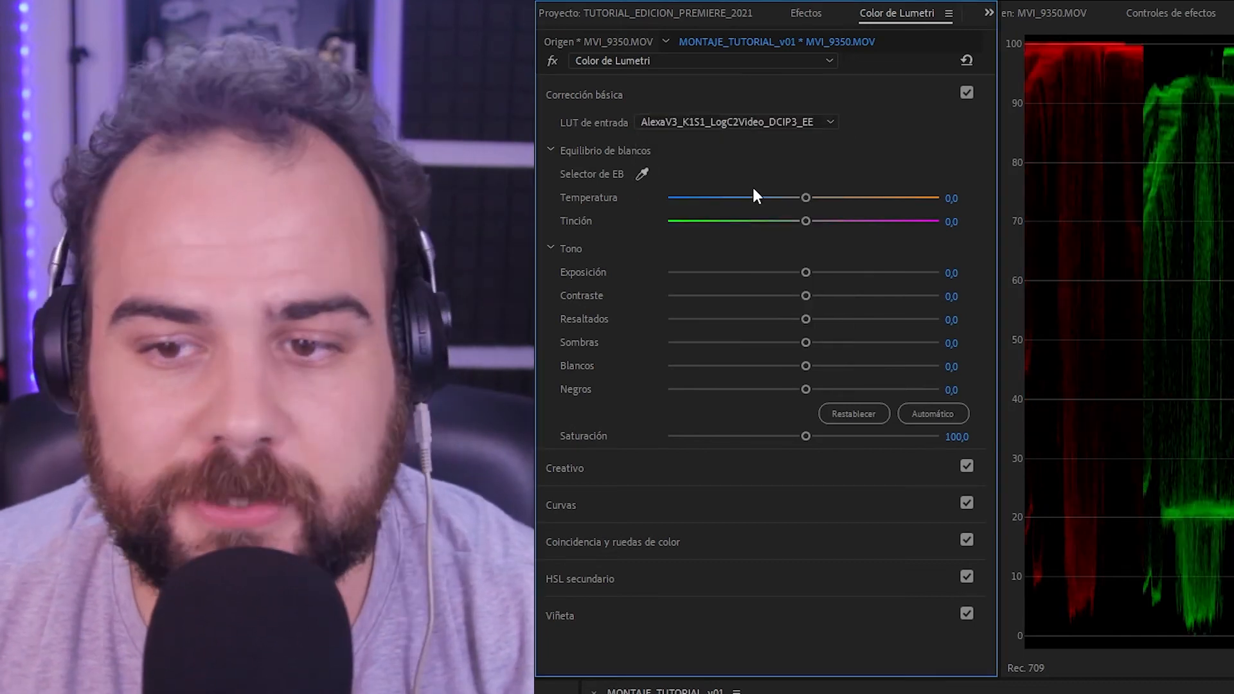
{"action": "left_click", "coordinate": [826, 123]}
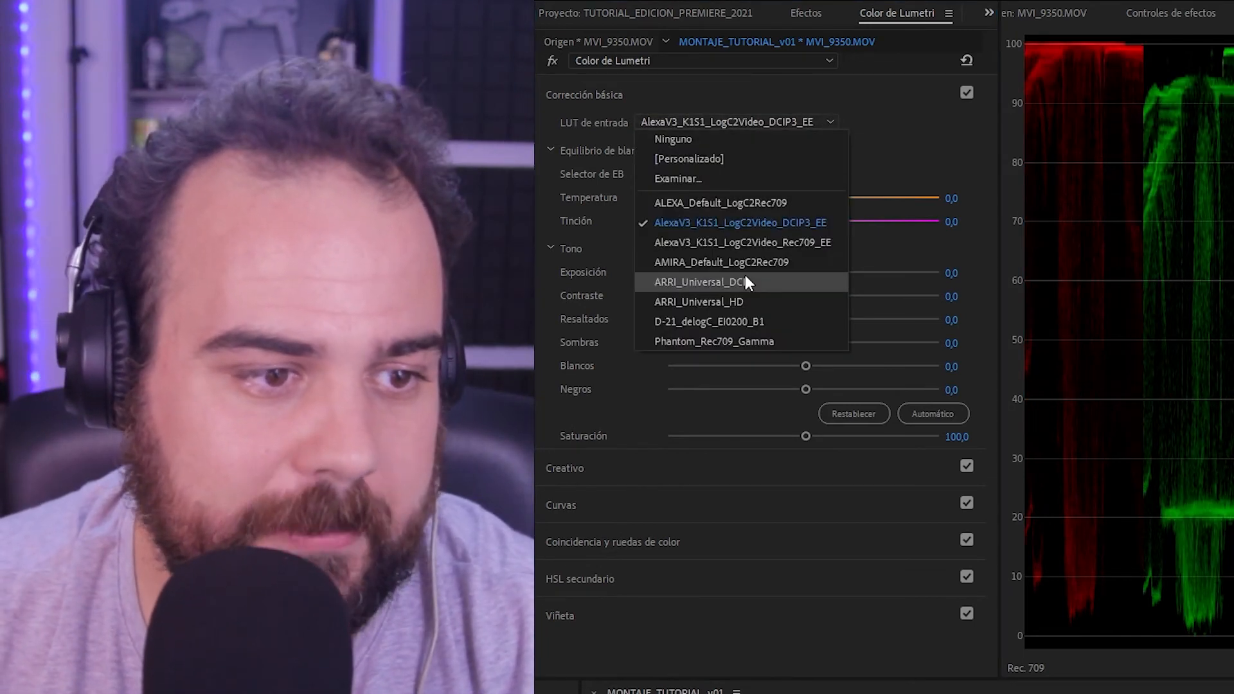
{"action": "left_click", "coordinate": [746, 276]}
{"action": "left_click", "coordinate": [829, 122]}
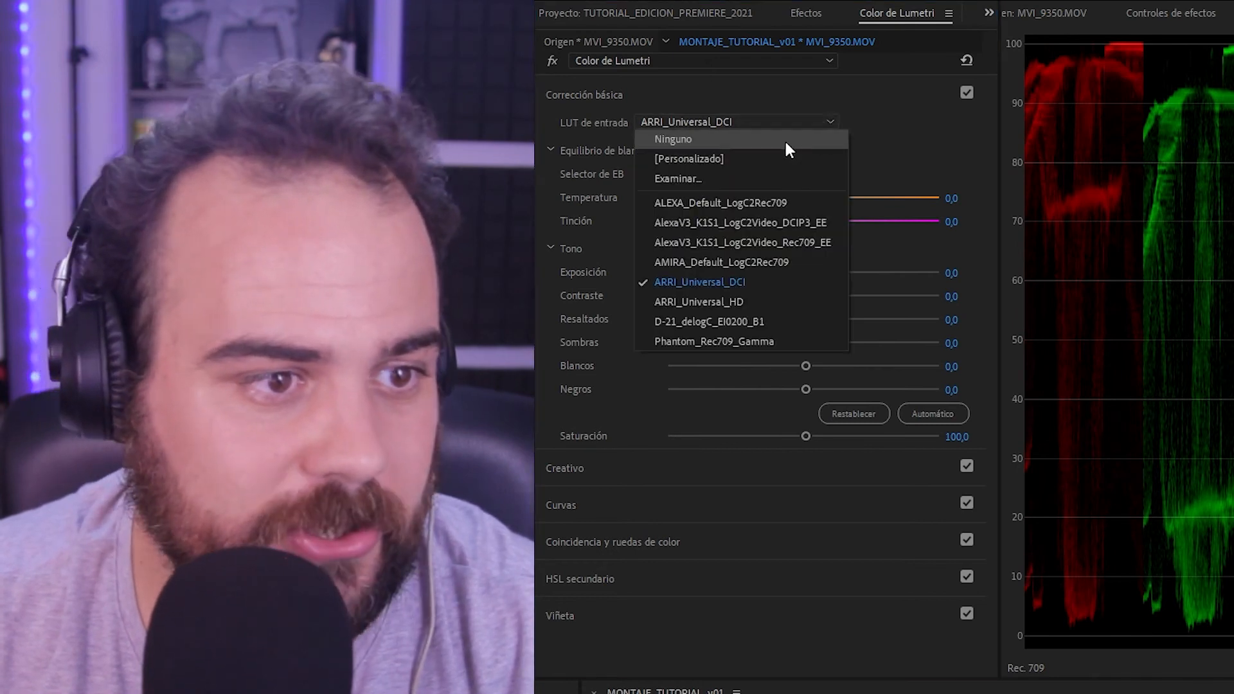
{"action": "left_click", "coordinate": [785, 144]}
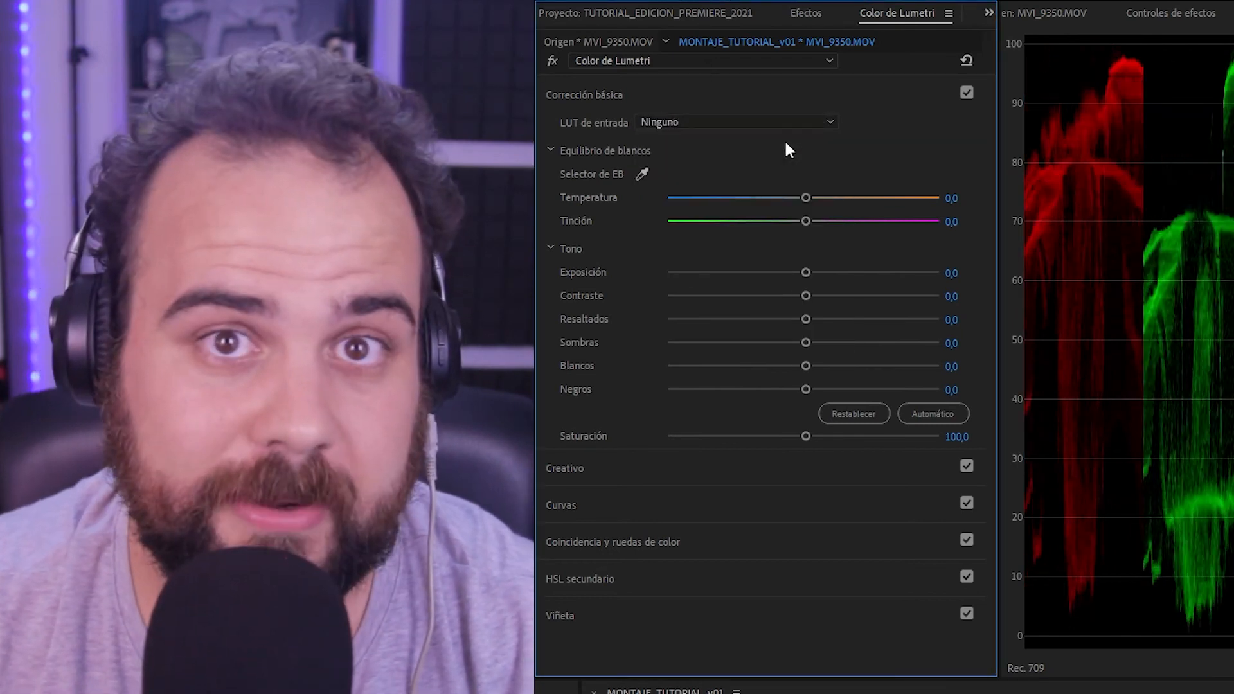
{"action": "left_click", "coordinate": [829, 122]}
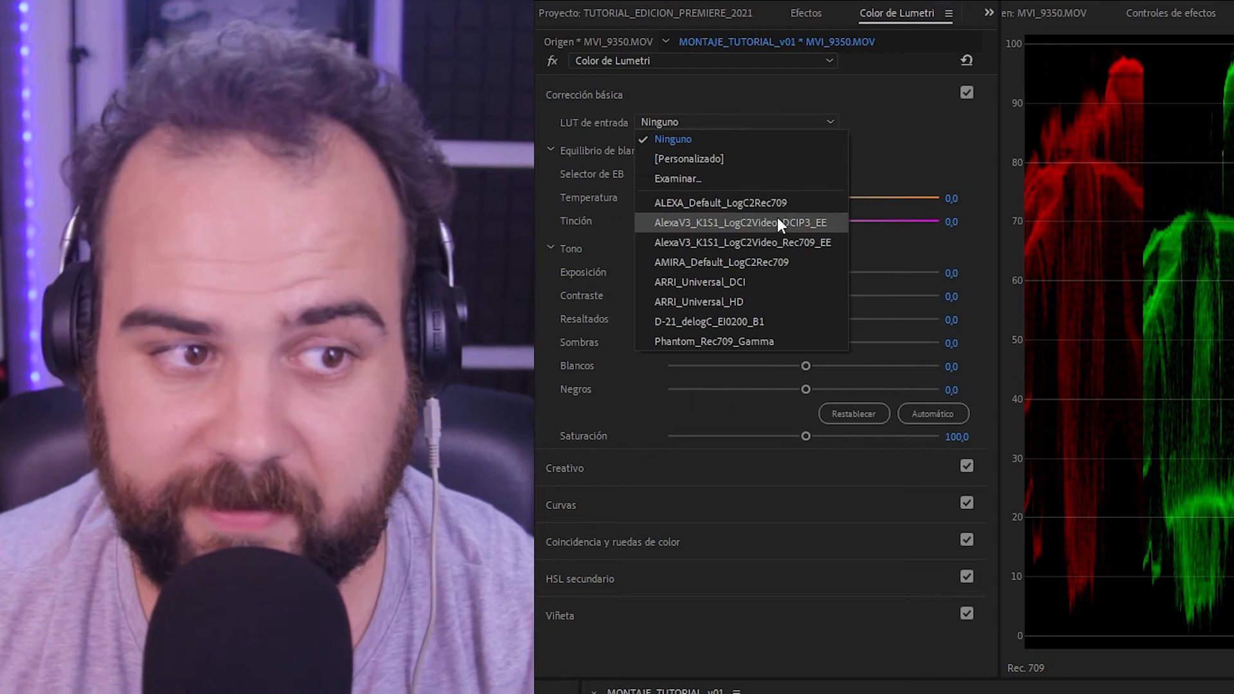
{"action": "left_click", "coordinate": [761, 143]}
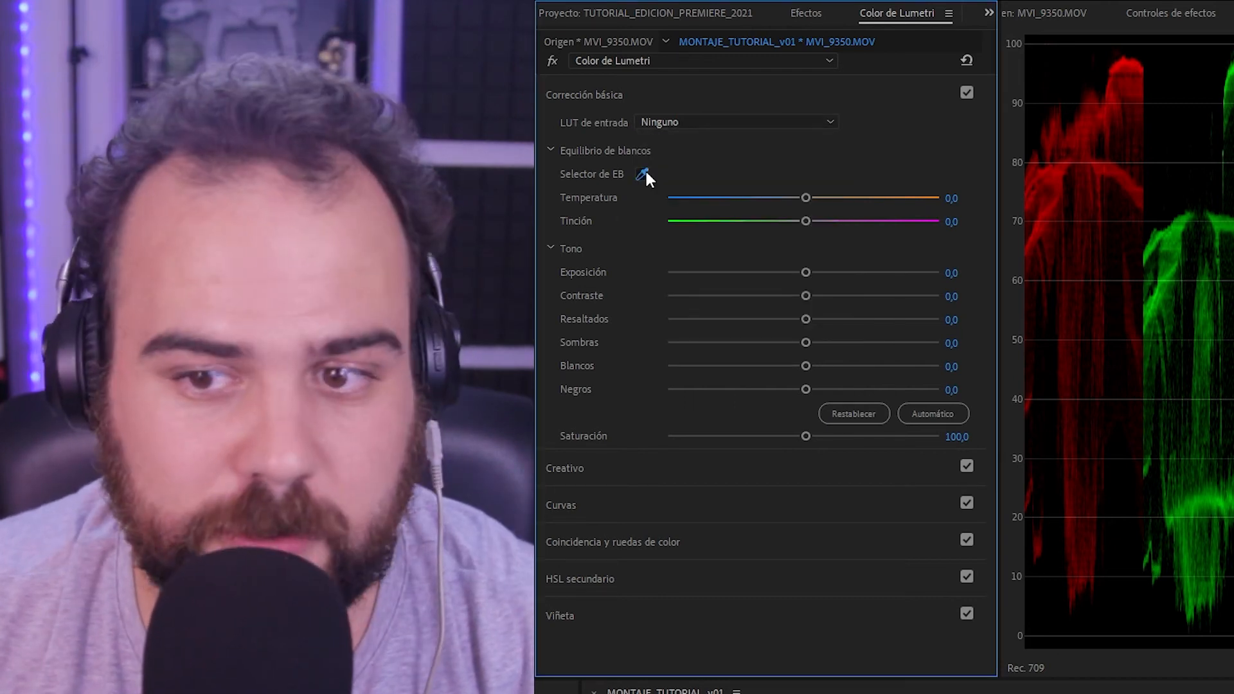
Sample the clip's white balance, test Temperatura and Tinción shifts, and set Temperatura to -10,0 and Tinción to 0,0
{"action": "left_click", "coordinate": [642, 174]}
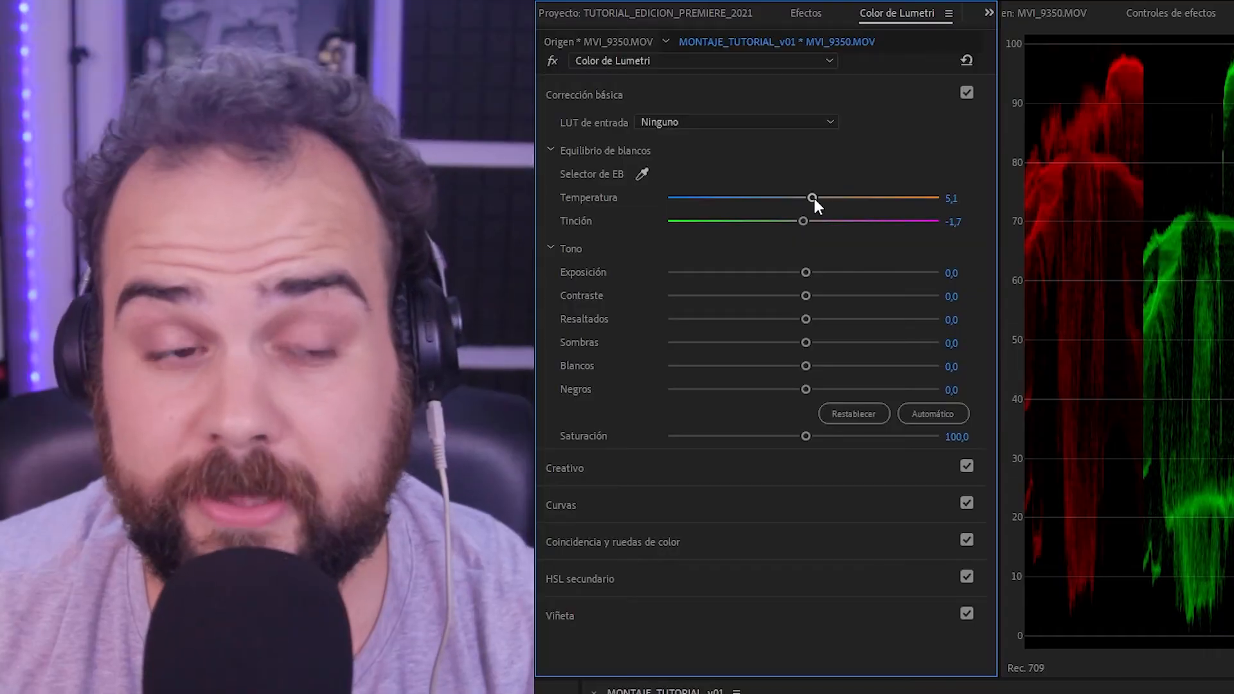
{"action": "left_click_drag", "start_coordinate": [198, 169], "coordinate": [171, 169]}
{"action": "left_click_drag", "start_coordinate": [809, 218], "coordinate": [843, 188]}
{"action": "double_click", "coordinate": [840, 197]}
{"action": "left_click", "coordinate": [788, 198]}
{"action": "double_click", "coordinate": [784, 221]}
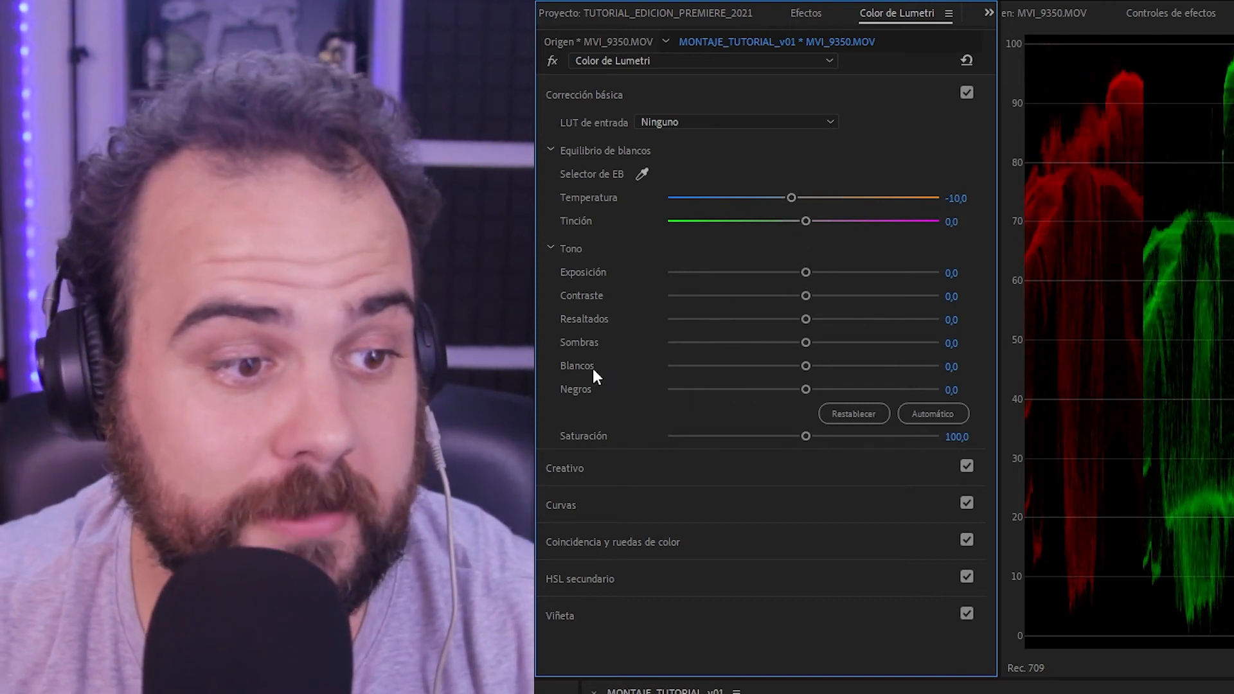
Set the first clip's Exposición to 0,5 and, after testing lower and higher contrast, its Contraste to 25,0
{"action": "left_click", "coordinate": [951, 273]}
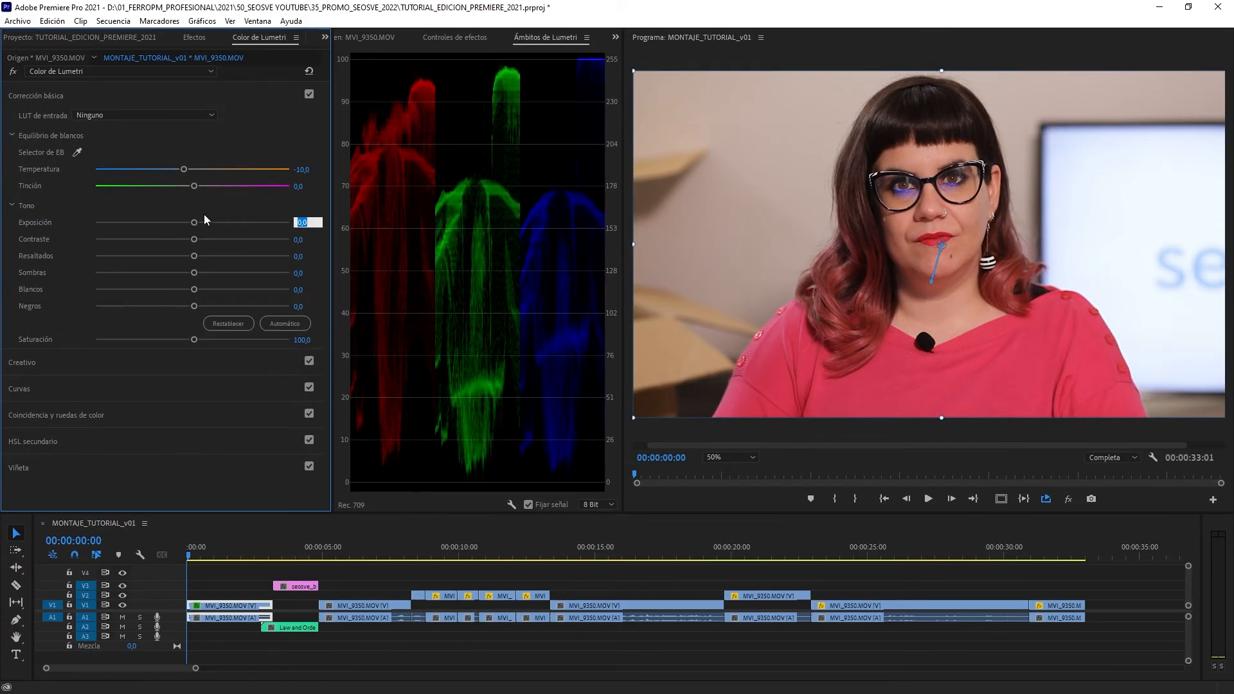
{"action": "mouse_move", "coordinate": [205, 219]}
{"action": "left_mouse_down"}
{"action": "mouse_move", "coordinate": [270, 219]}
{"action": "mouse_move", "coordinate": [203, 234]}
{"action": "left_mouse_up"}
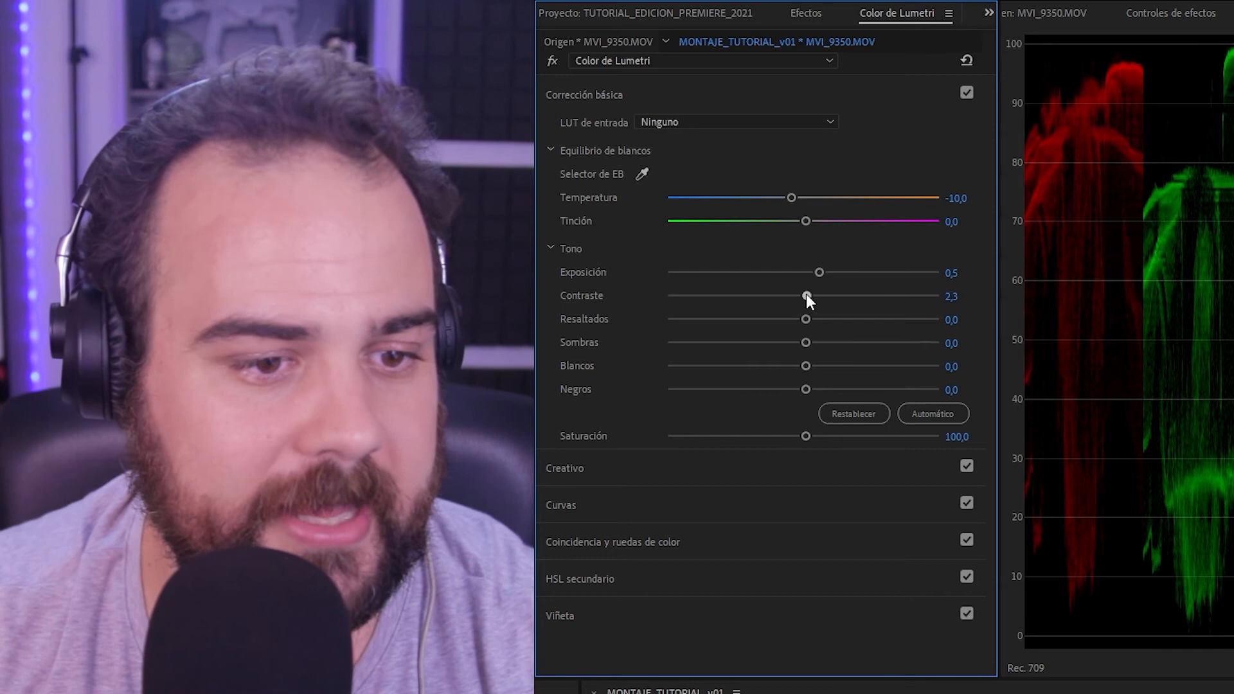
{"action": "left_click_drag", "start_coordinate": [194, 239], "coordinate": [215, 239]}
{"action": "left_click_drag", "start_coordinate": [835, 296], "coordinate": [704, 306]}
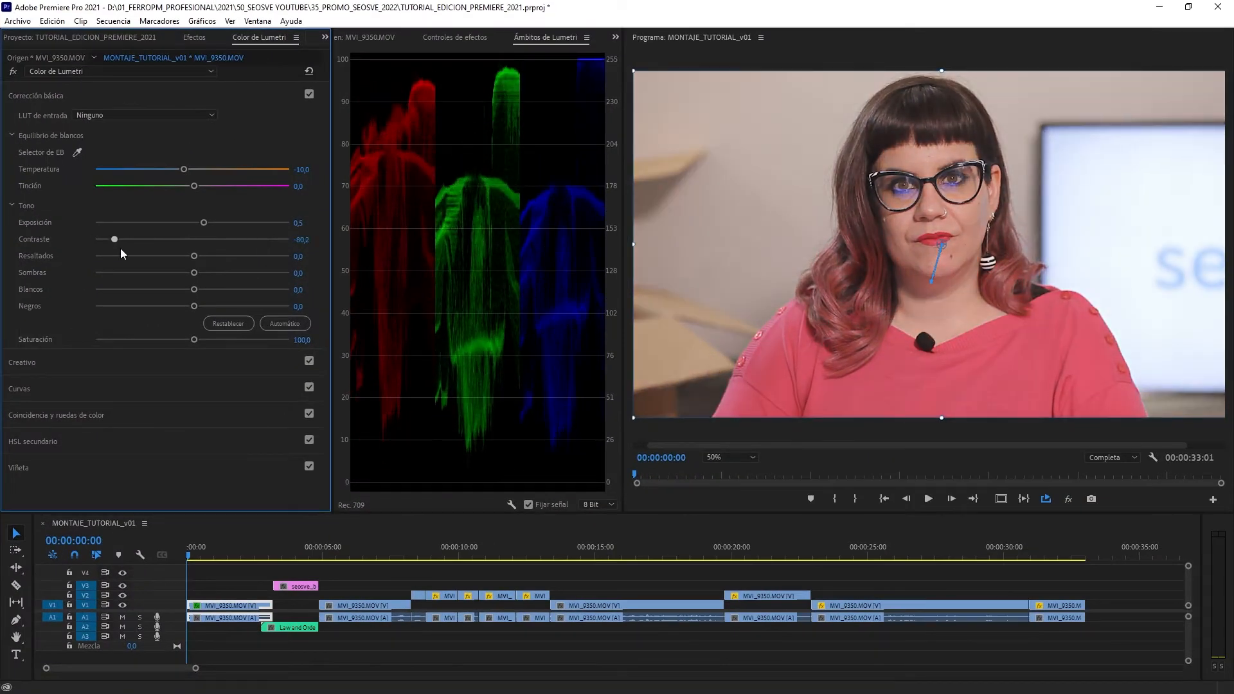
{"action": "left_click_drag", "start_coordinate": [120, 248], "coordinate": [263, 256]}
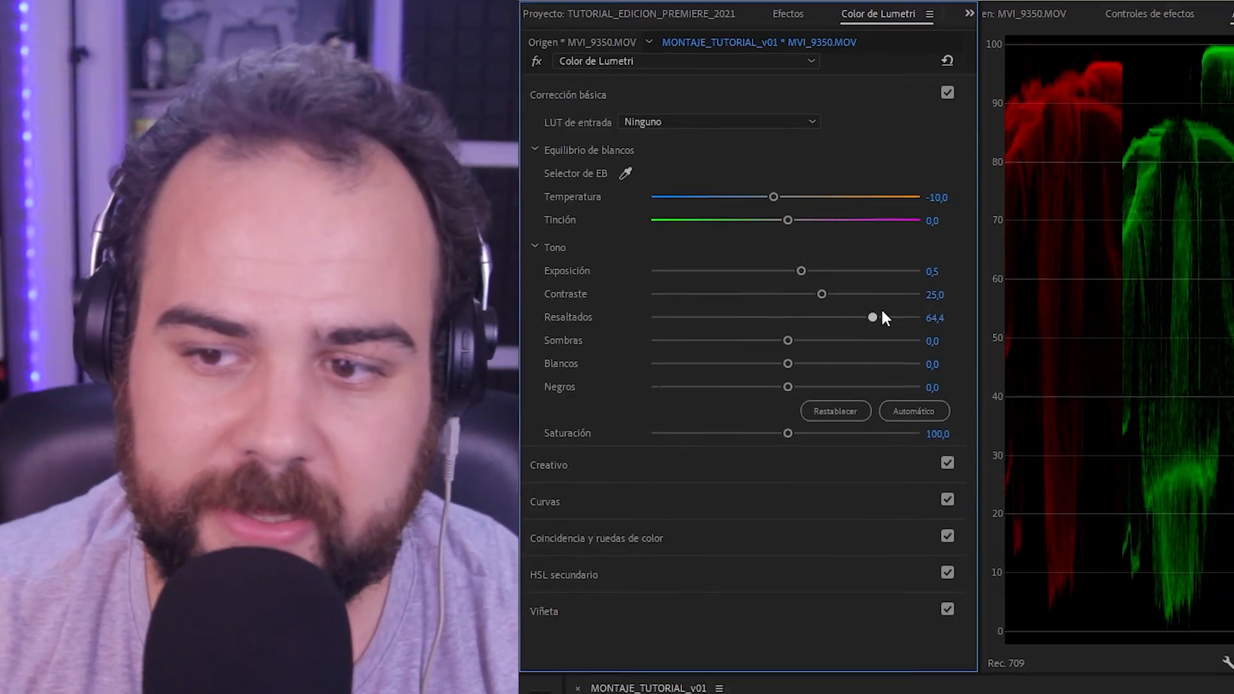
Test the extremes of the clip's highlights and shadows, and set Resaltados to -25,0 and Sombras to 25,0
{"action": "left_click_drag", "start_coordinate": [881, 313], "coordinate": [811, 319]}
{"action": "left_click_drag", "start_coordinate": [210, 257], "coordinate": [41, 280]}
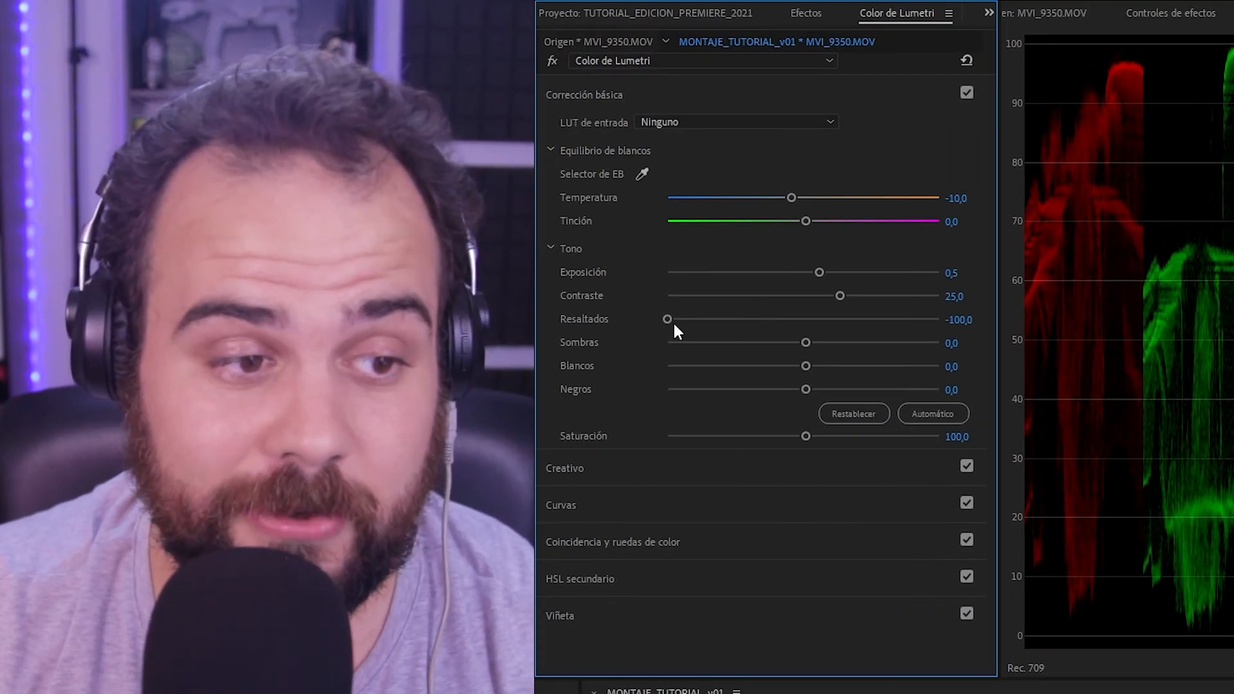
{"action": "left_click_drag", "start_coordinate": [673, 323], "coordinate": [720, 325]}
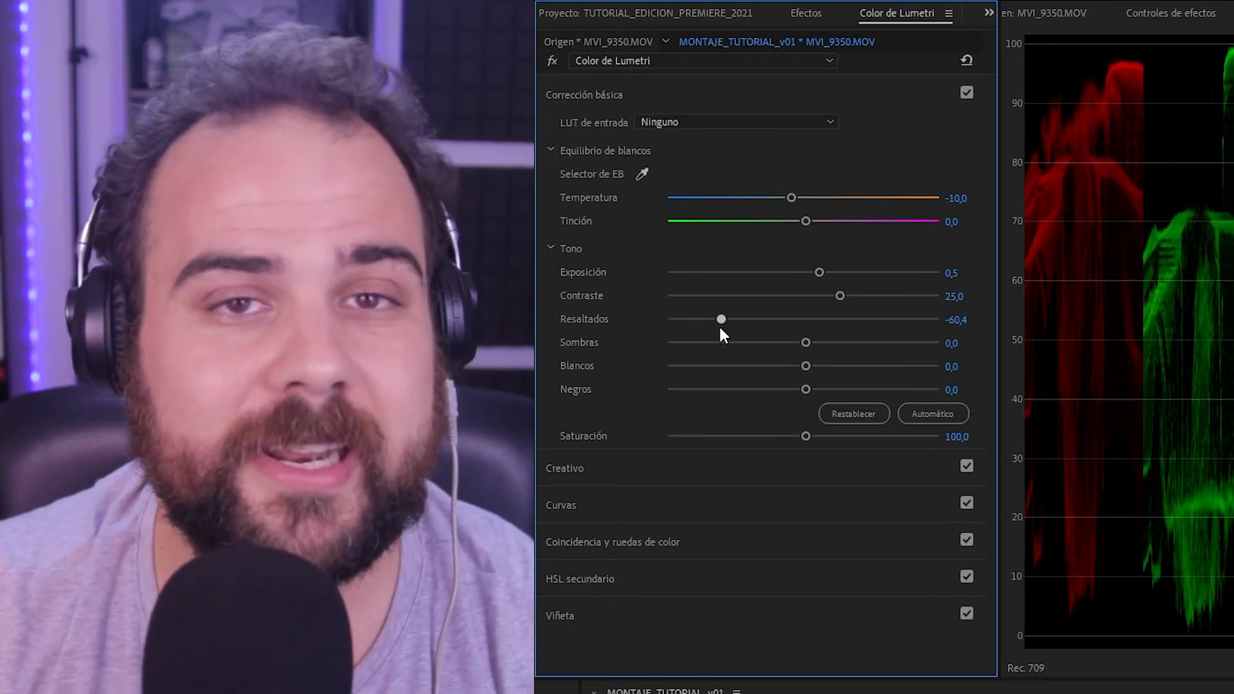
{"action": "left_click_drag", "start_coordinate": [720, 325], "coordinate": [701, 364]}
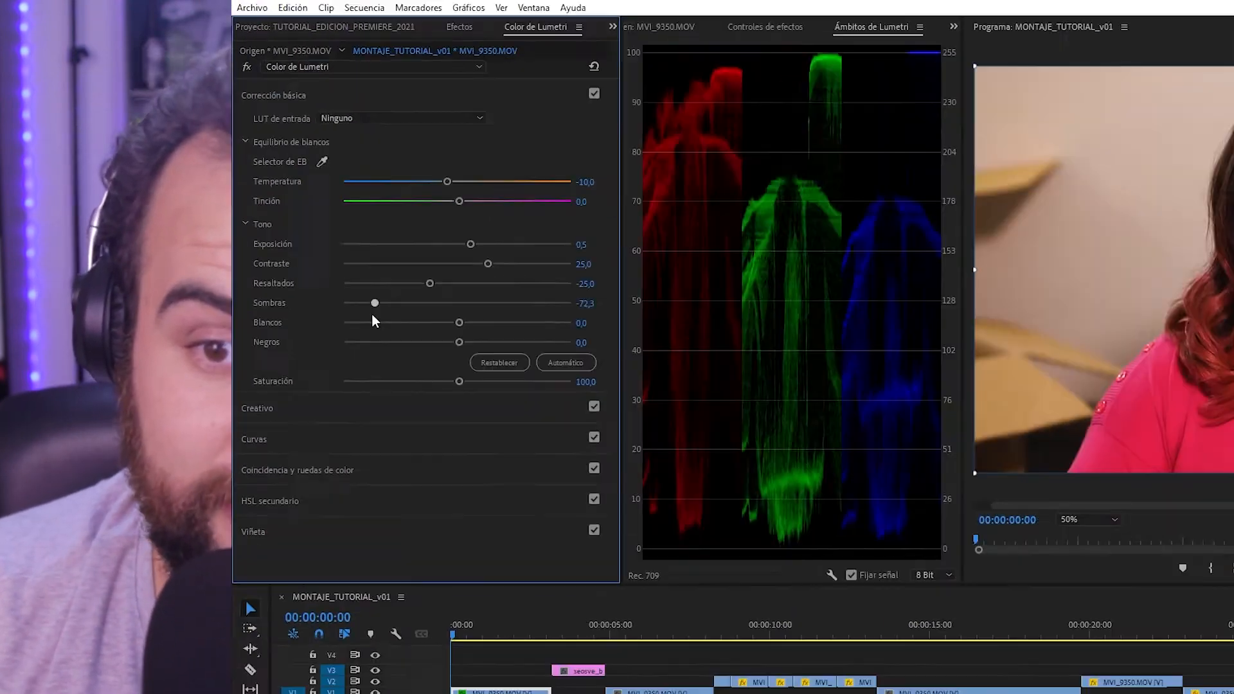
{"action": "left_click_drag", "start_coordinate": [372, 315], "coordinate": [583, 303]}
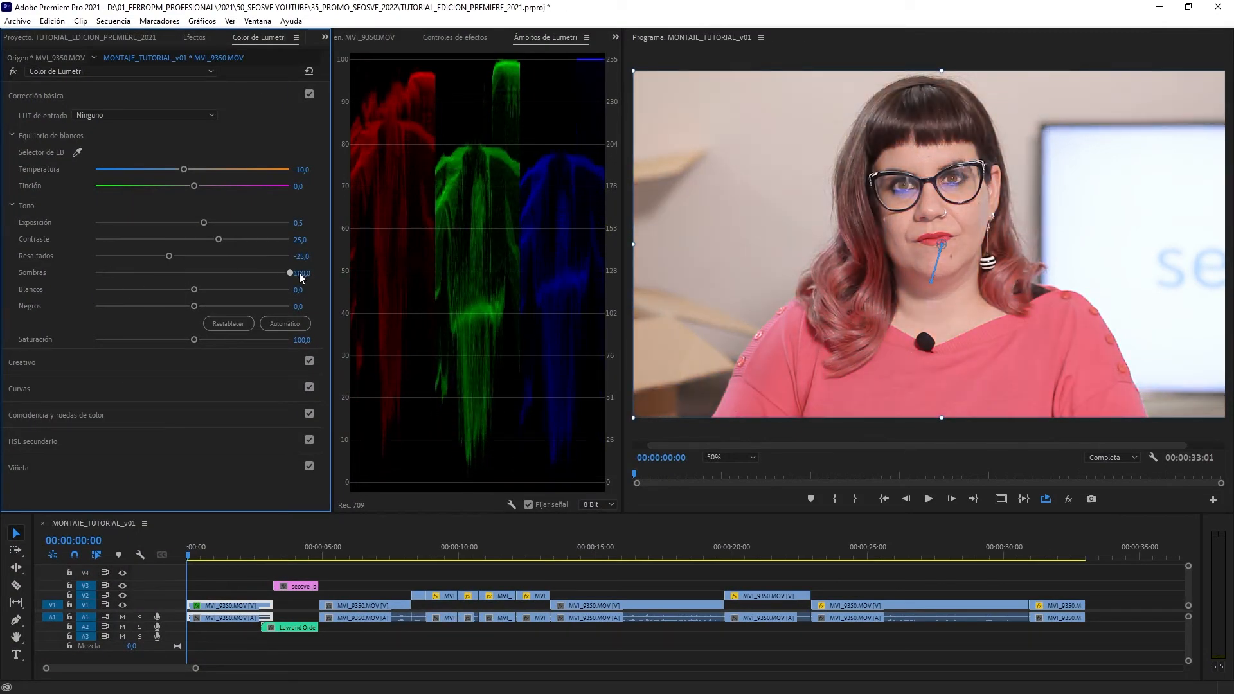
{"action": "left_click_drag", "start_coordinate": [304, 273], "coordinate": [218, 287]}
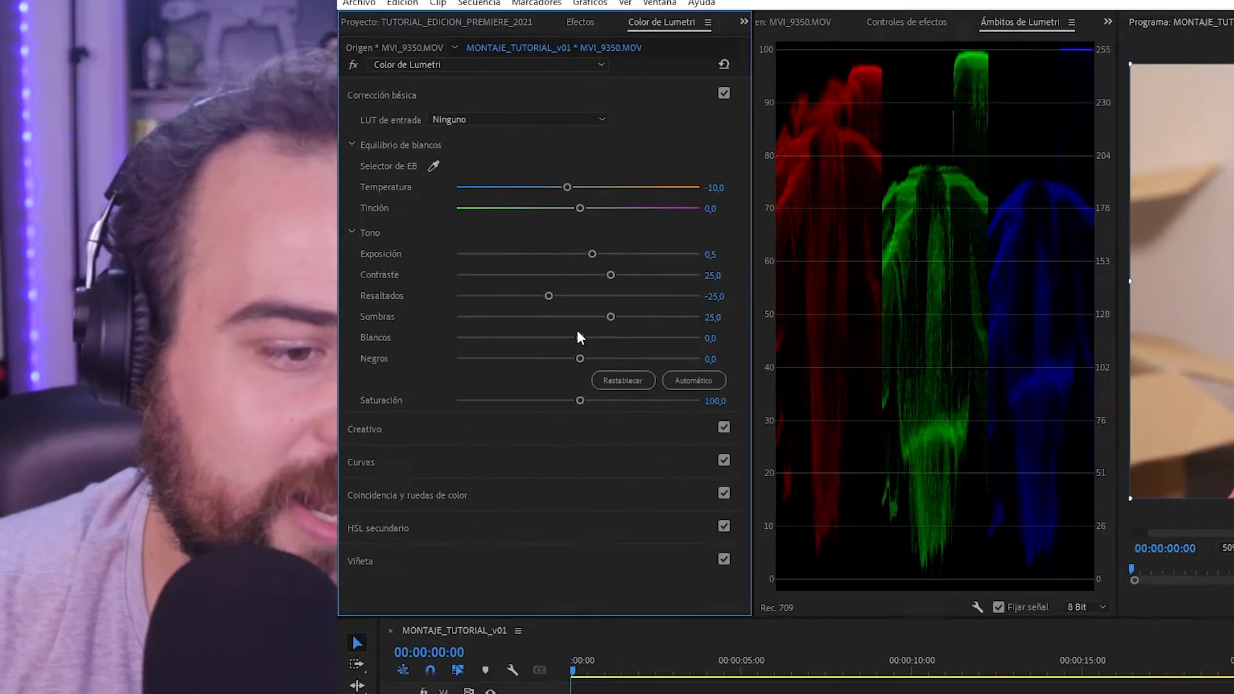
Try a different Blancos value and Saturación at 0,0 and about 135,3, and reset both controls to their defaults
{"action": "mouse_move", "coordinate": [806, 366]}
{"action": "left_mouse_down"}
{"action": "mouse_move", "coordinate": [708, 365]}
{"action": "mouse_move", "coordinate": [877, 370]}
{"action": "mouse_move", "coordinate": [685, 366]}
{"action": "mouse_move", "coordinate": [898, 384]}
{"action": "mouse_move", "coordinate": [820, 381]}
{"action": "left_mouse_up"}
{"action": "double_click", "coordinate": [818, 366]}
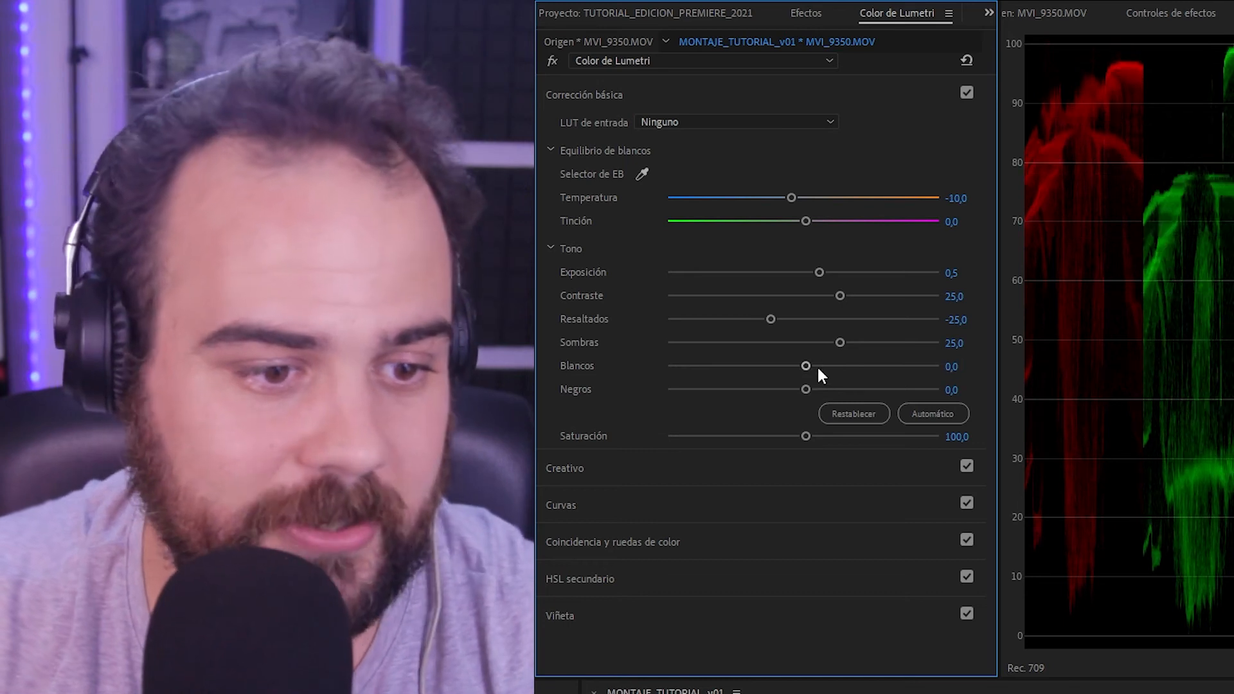
{"action": "left_click_drag", "start_coordinate": [805, 435], "coordinate": [616, 466]}
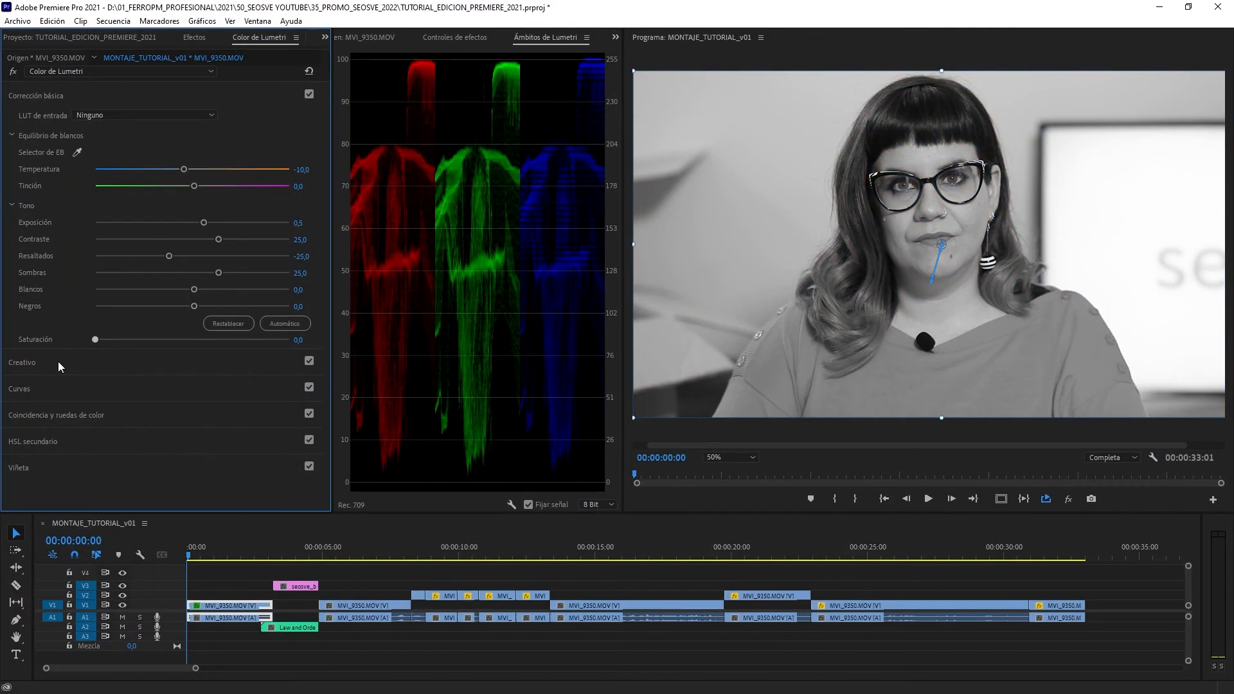
{"action": "left_click_drag", "start_coordinate": [95, 340], "coordinate": [226, 352]}
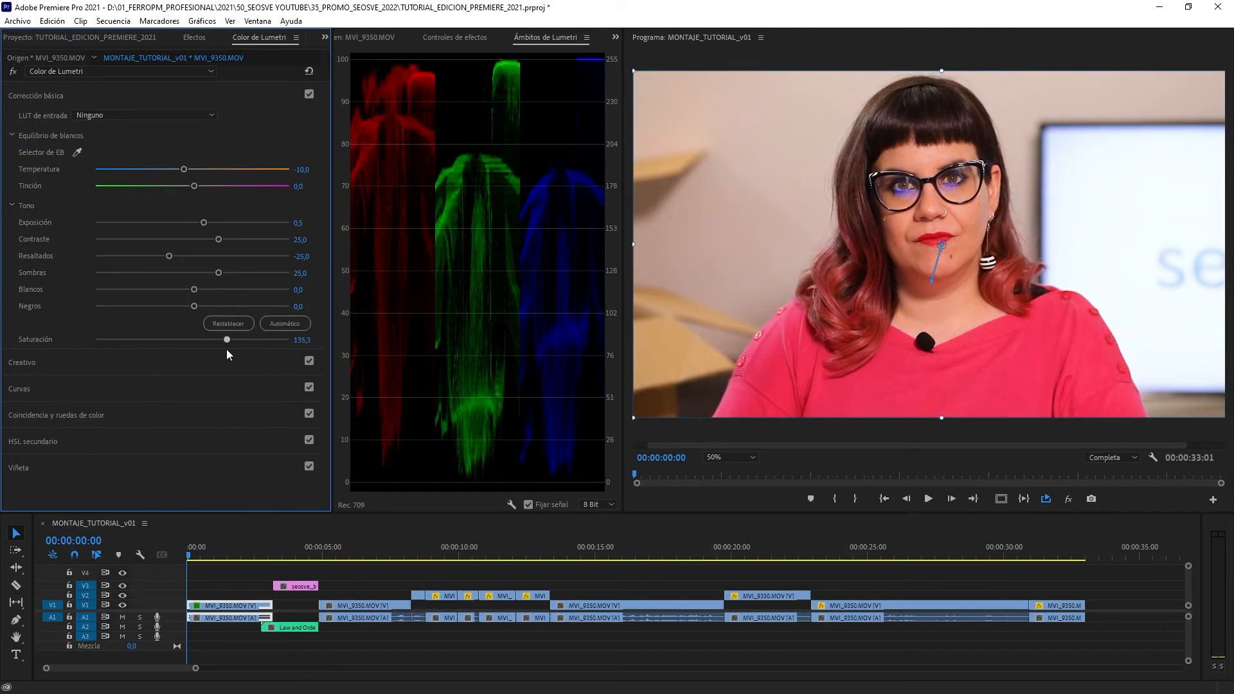
{"action": "double_click", "coordinate": [210, 339]}
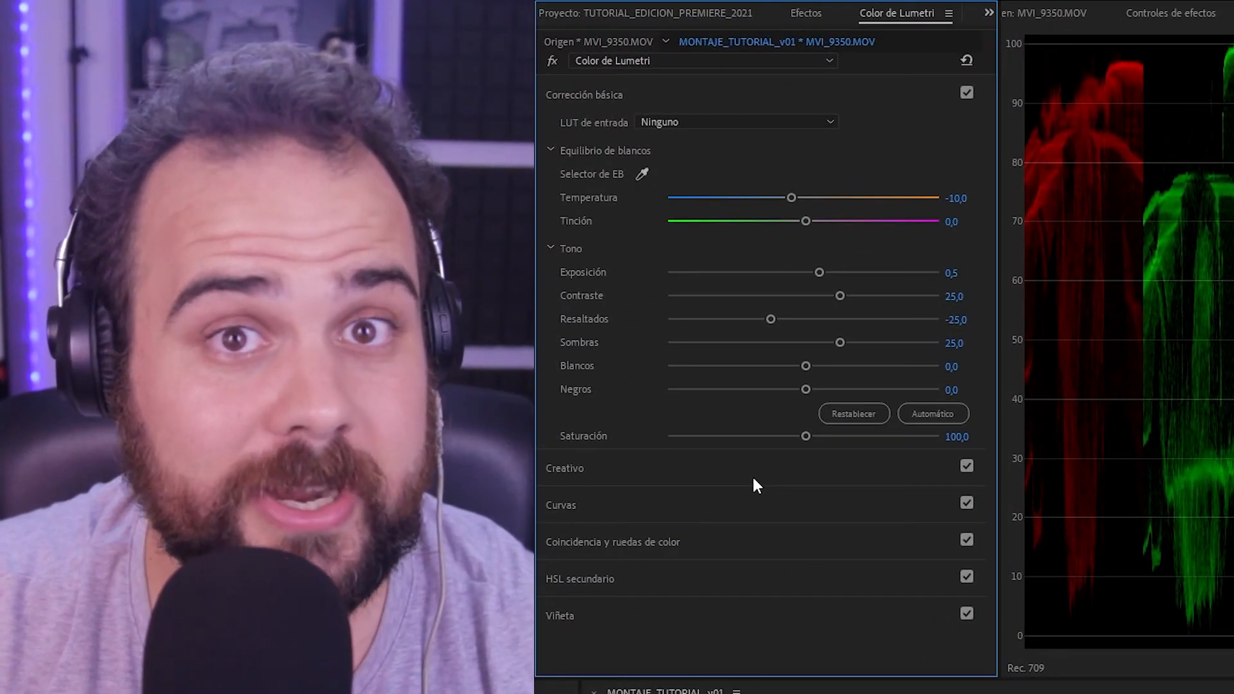
Try the SL BLUE DAY4NITE and SL GOLD ORANGE looks on the clip in the Creativo section
{"action": "left_click", "coordinate": [771, 477]}
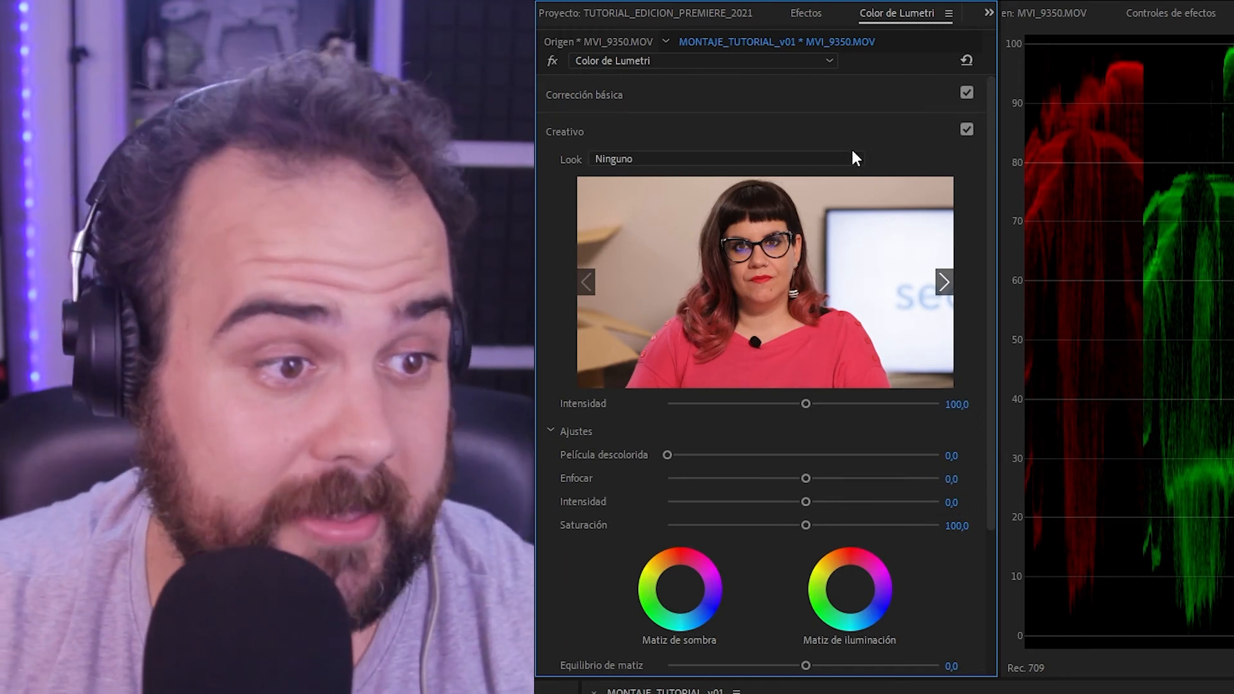
{"action": "left_click", "coordinate": [855, 159]}
{"action": "scroll", "coordinate": [698, 427], "scroll_direction": "down", "scroll_amount": 6}
{"action": "scroll", "coordinate": [707, 461], "scroll_direction": "up", "scroll_amount": 6}
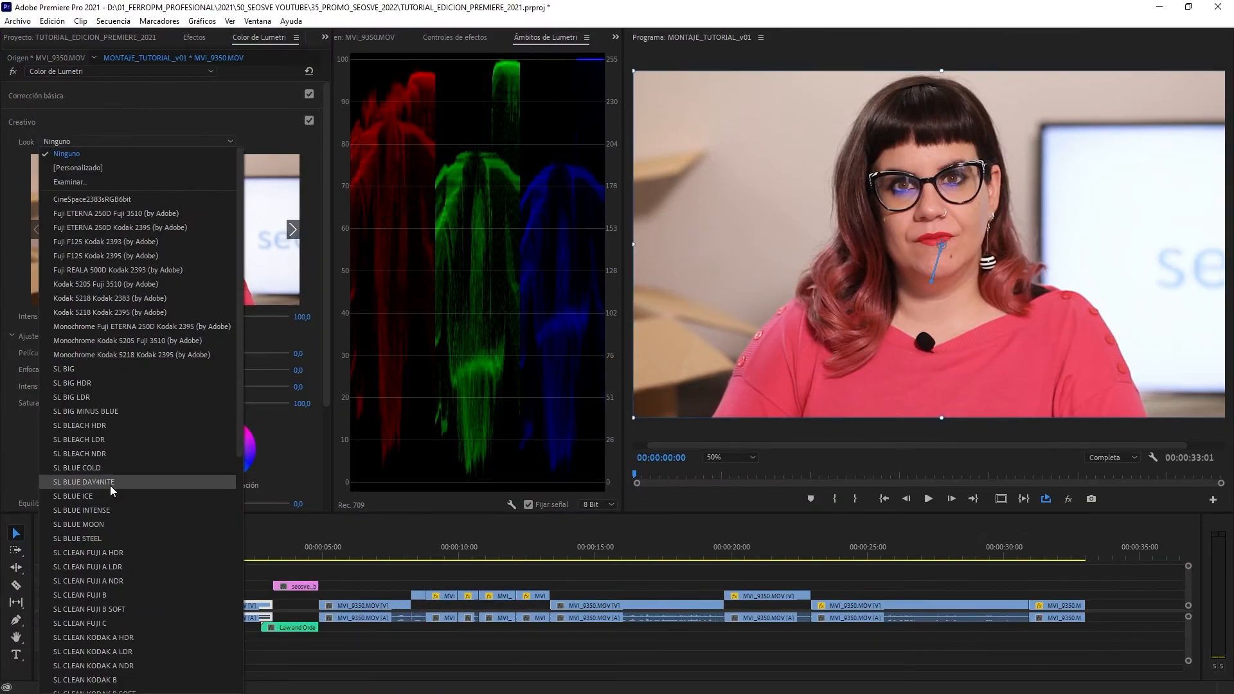
{"action": "left_click", "coordinate": [102, 480]}
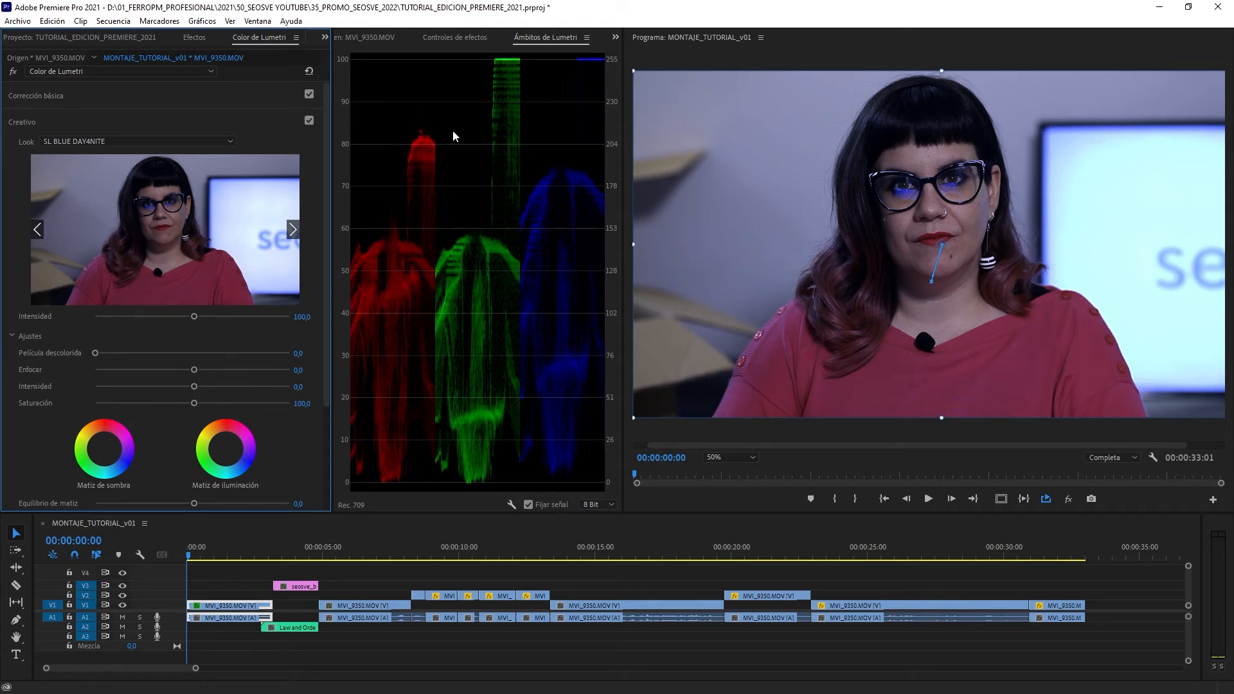
{"action": "left_click", "coordinate": [135, 139]}
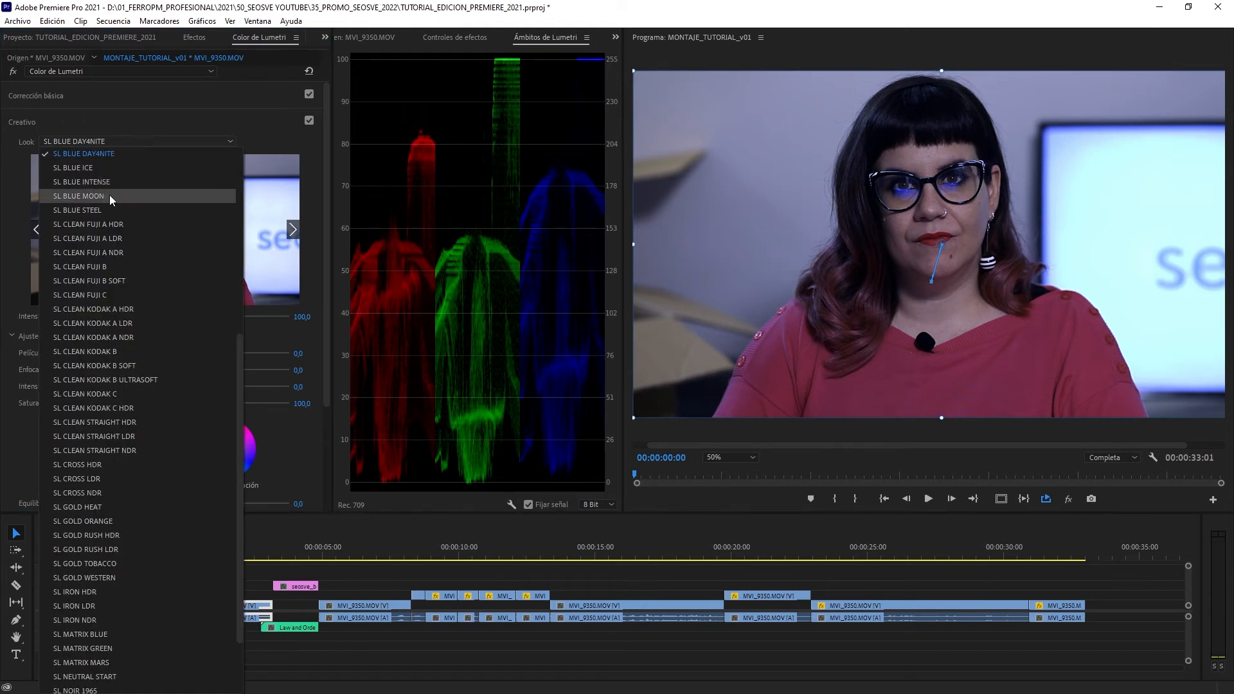
{"action": "left_click", "coordinate": [82, 520]}
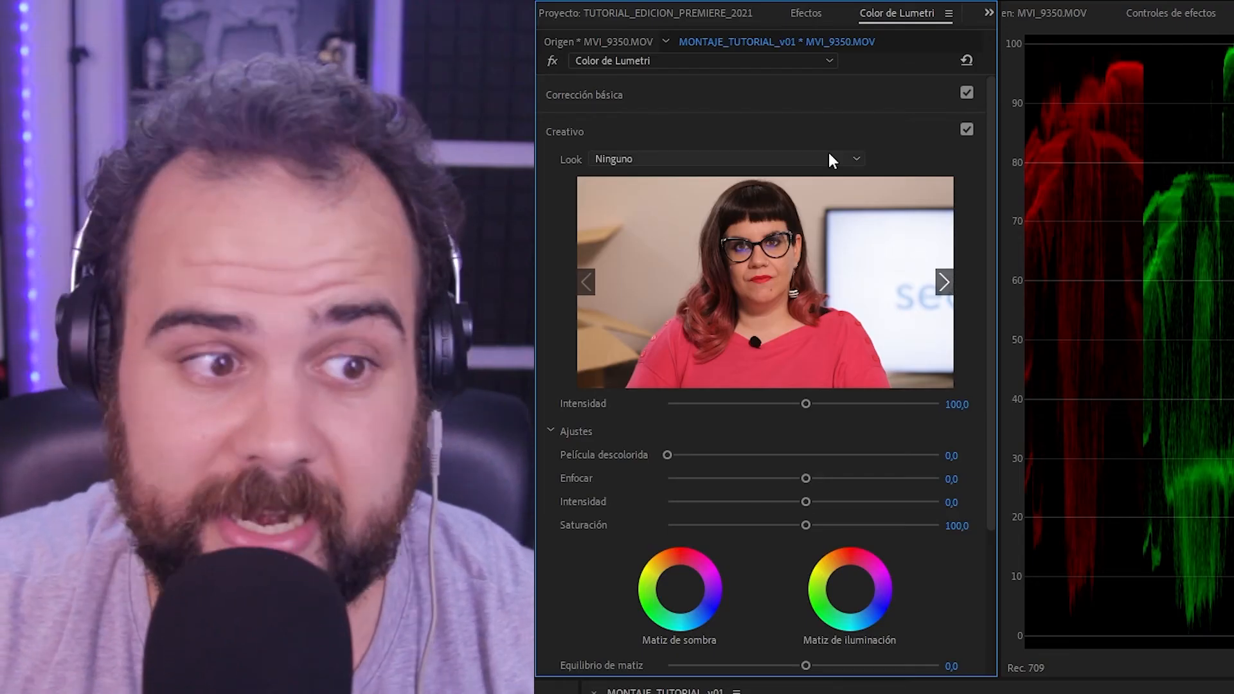
{"action": "left_click", "coordinate": [838, 157]}
{"action": "left_click", "coordinate": [838, 157]}
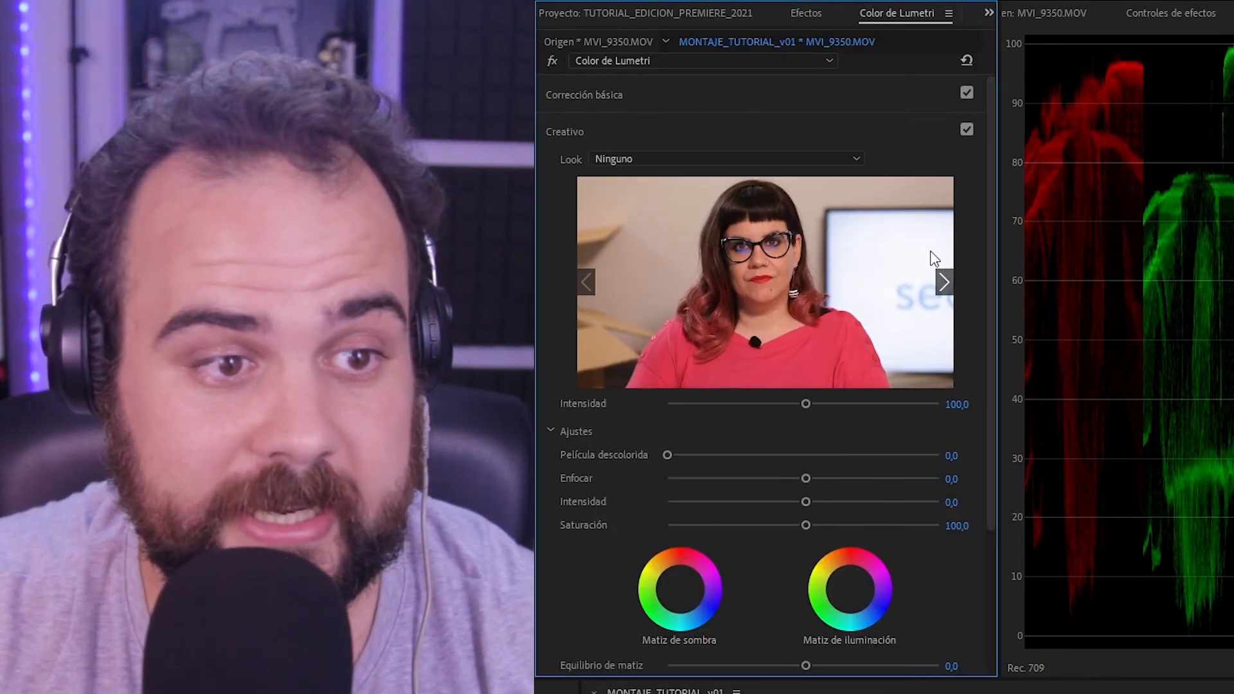
Browse the Creativo look previews from CineSpace2383sRGB6bit through the Fuji and Kodak looks to Monochrome Kodak 5205 Fuji 3510
{"action": "left_click", "coordinate": [943, 281]}
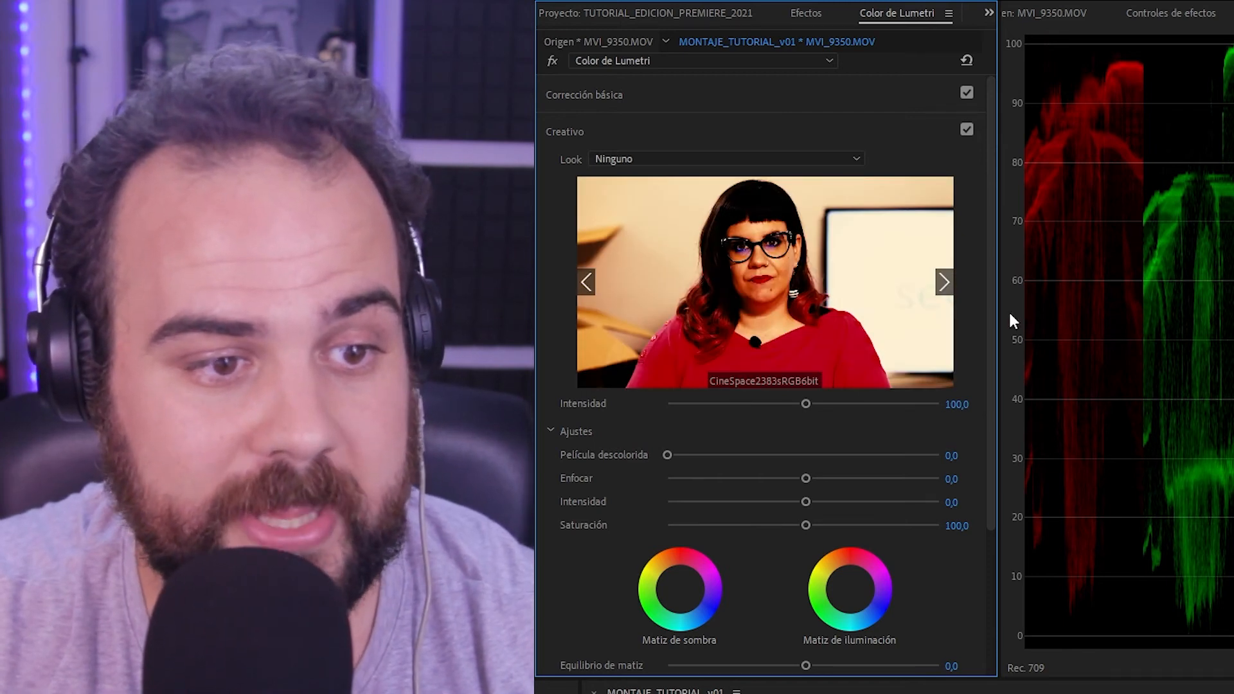
{"action": "left_click", "coordinate": [945, 283]}
{"action": "left_click", "coordinate": [945, 283]}
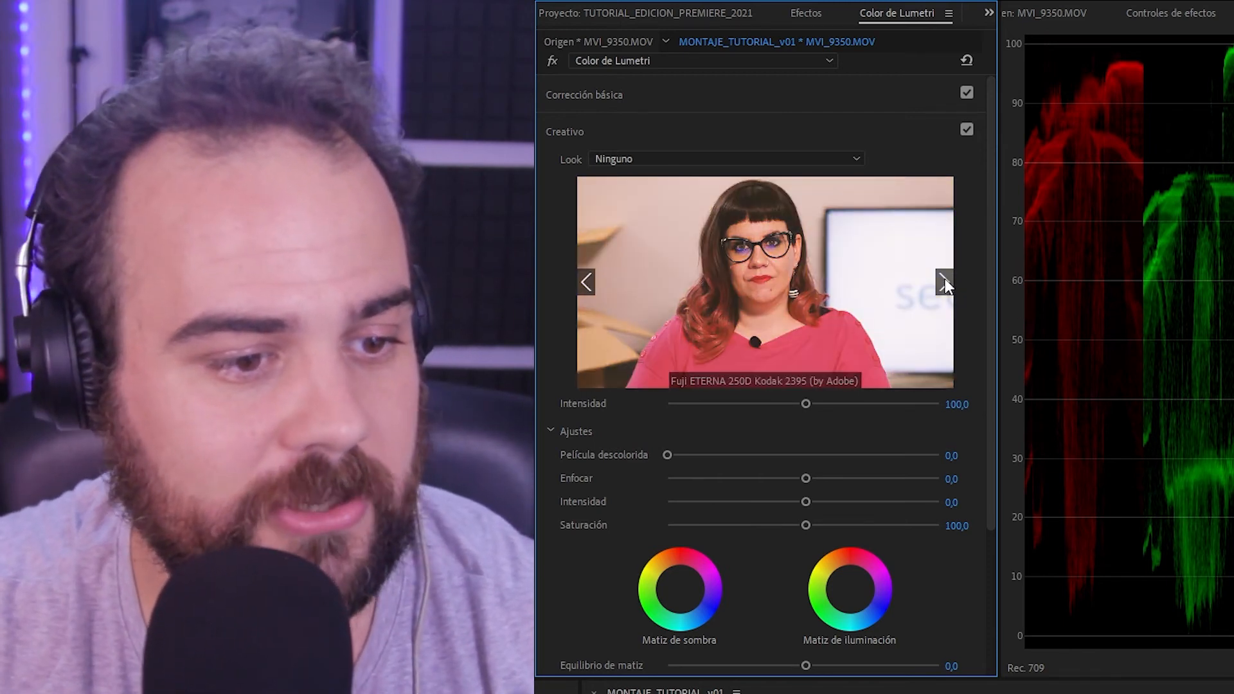
{"action": "left_click", "coordinate": [946, 283]}
{"action": "left_click", "coordinate": [946, 283]}
{"action": "left_click", "coordinate": [945, 283]}
{"action": "left_click", "coordinate": [945, 283]}
{"action": "left_click", "coordinate": [944, 282]}
{"action": "left_click", "coordinate": [945, 283]}
{"action": "left_click", "coordinate": [944, 282]}
{"action": "left_click", "coordinate": [944, 282]}
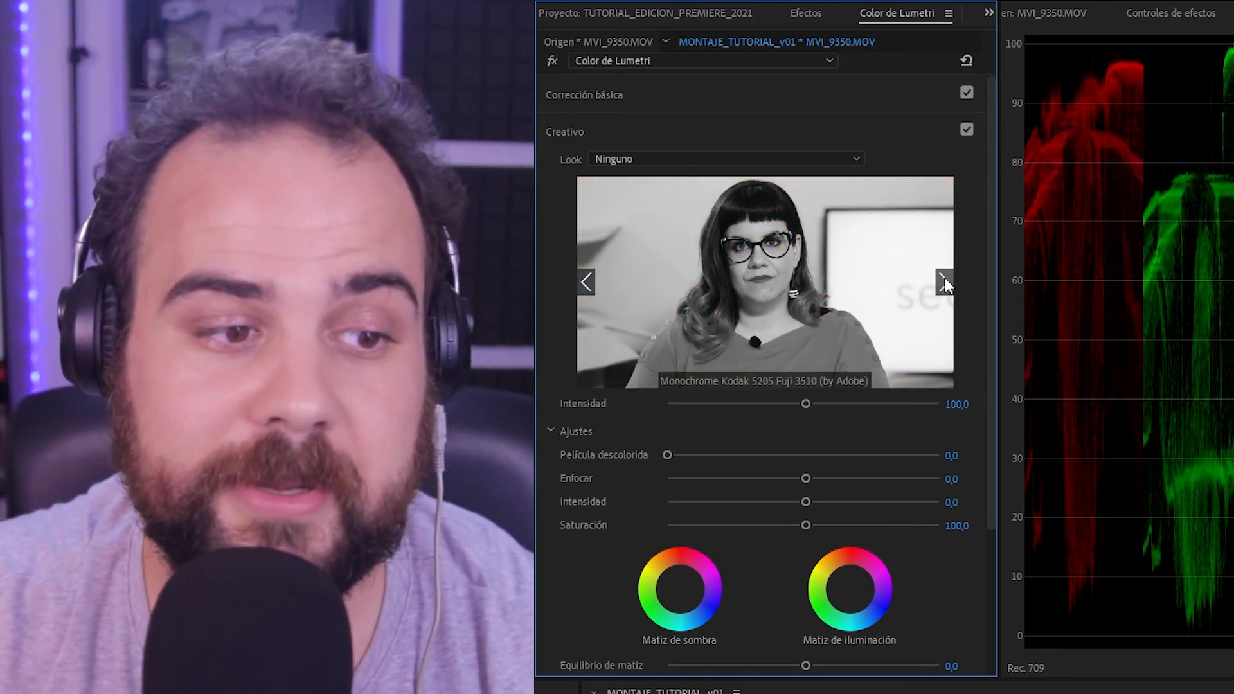
Try a lower look Intensidad and Película descolorida at 90,0 and about 50,2, and restore both defaults
{"action": "left_click_drag", "start_coordinate": [806, 405], "coordinate": [720, 423]}
{"action": "scroll", "coordinate": [705, 539], "scroll_direction": "down", "scroll_amount": 2}
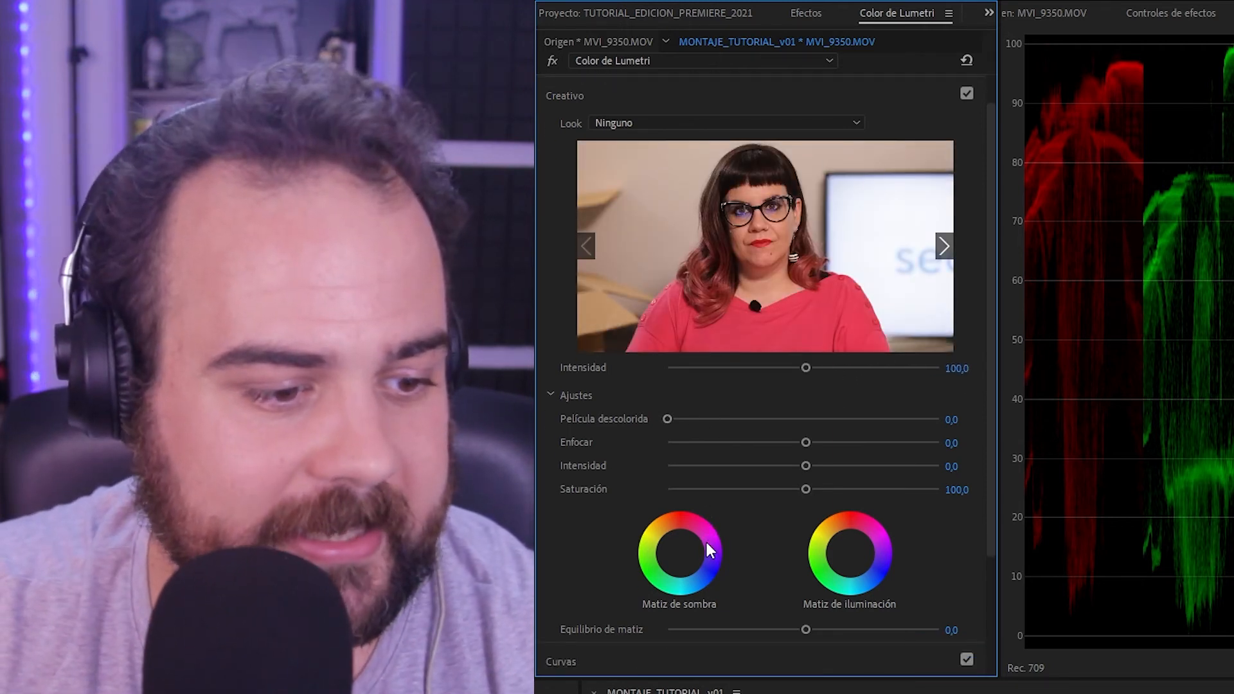
{"action": "scroll", "coordinate": [697, 329], "scroll_direction": "down", "scroll_amount": 1}
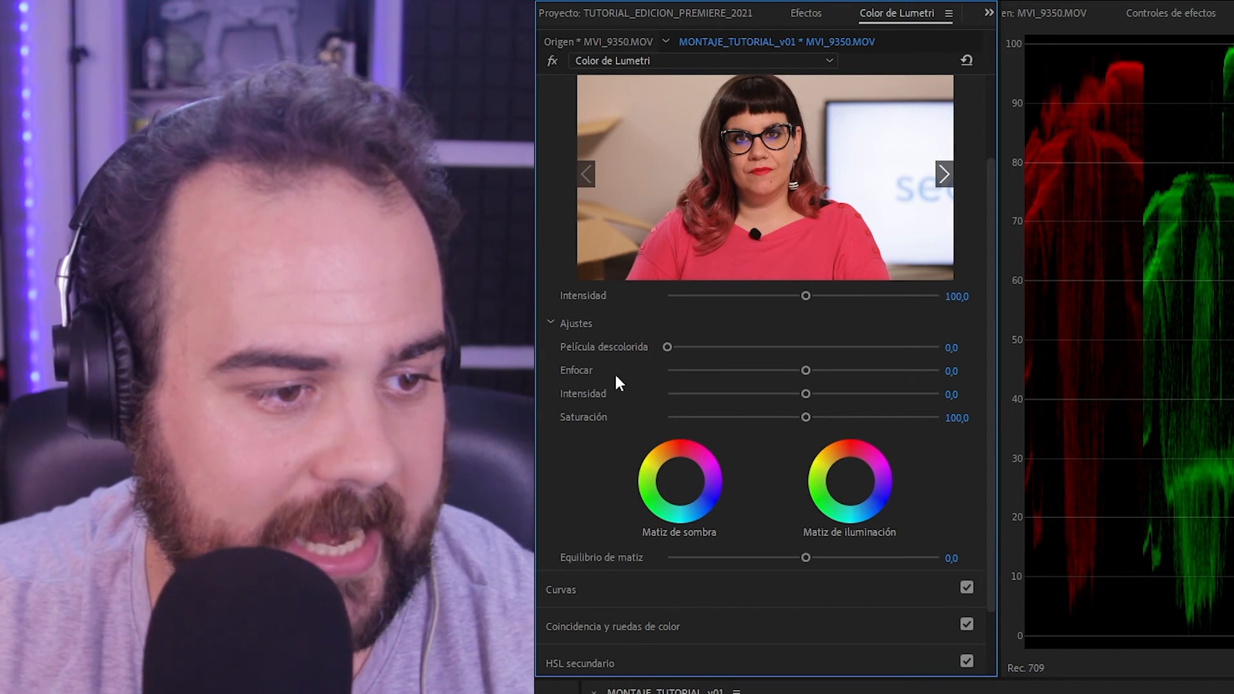
{"action": "left_click_drag", "start_coordinate": [667, 347], "coordinate": [916, 341]}
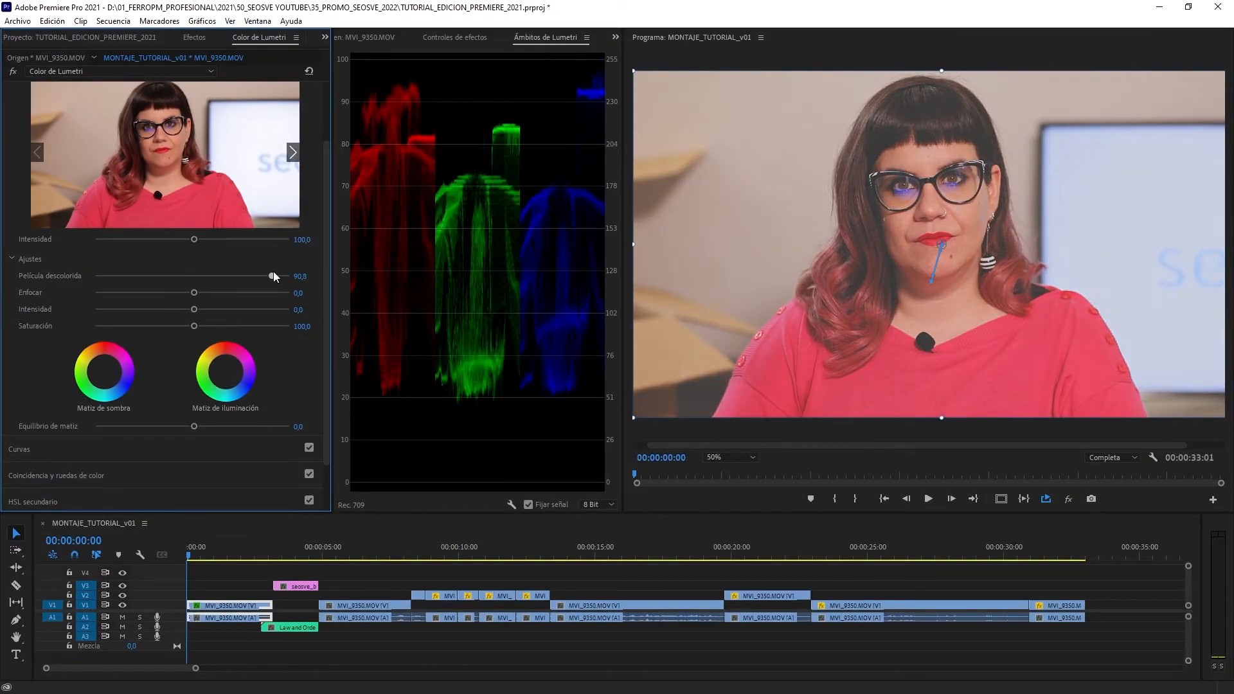
{"action": "left_click_drag", "start_coordinate": [273, 273], "coordinate": [210, 283]}
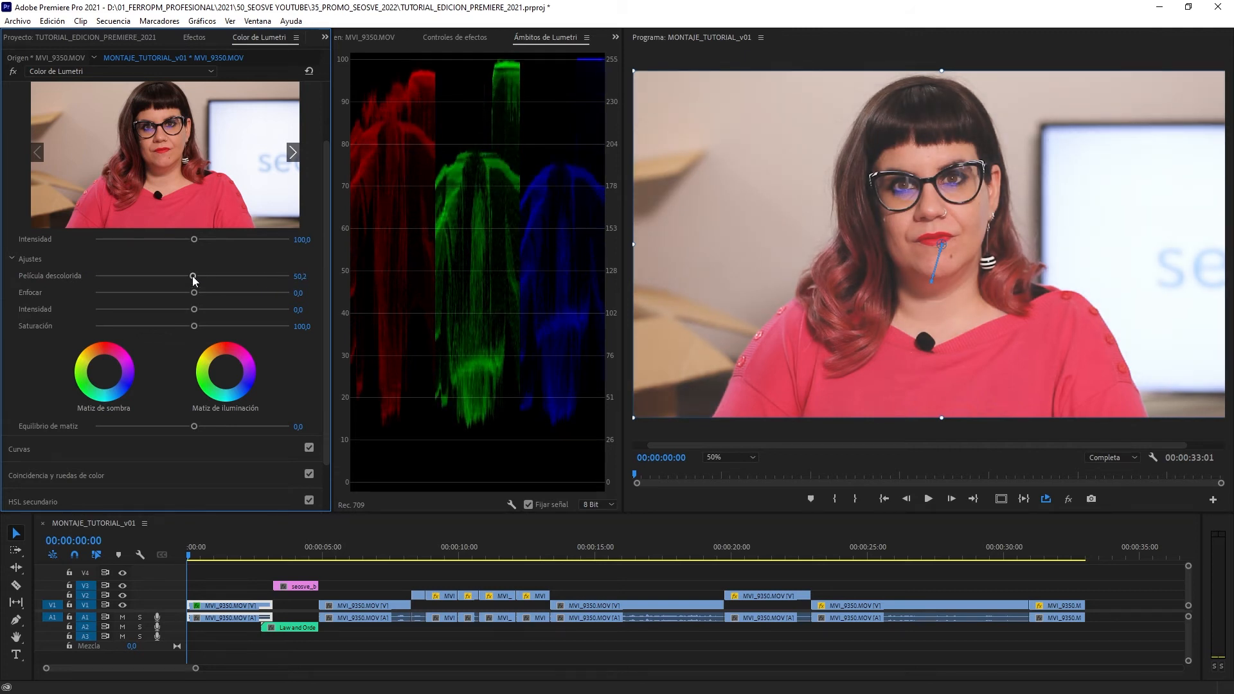
{"action": "double_click", "coordinate": [193, 276]}
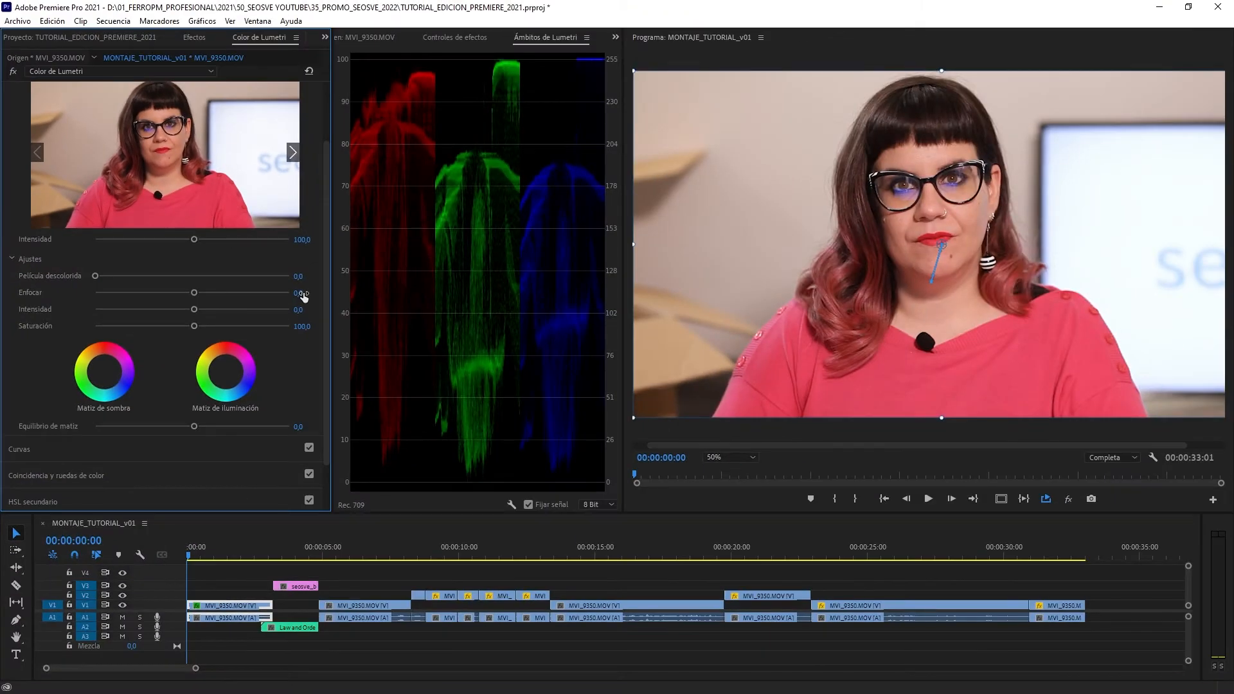
With the playhead at 00:00:03:01, set the Creativo adjustments Enfocar to 33,0, Intensidad to 50,0 and Saturación to 110,0
{"action": "left_click_drag", "start_coordinate": [239, 554], "coordinate": [270, 555]}
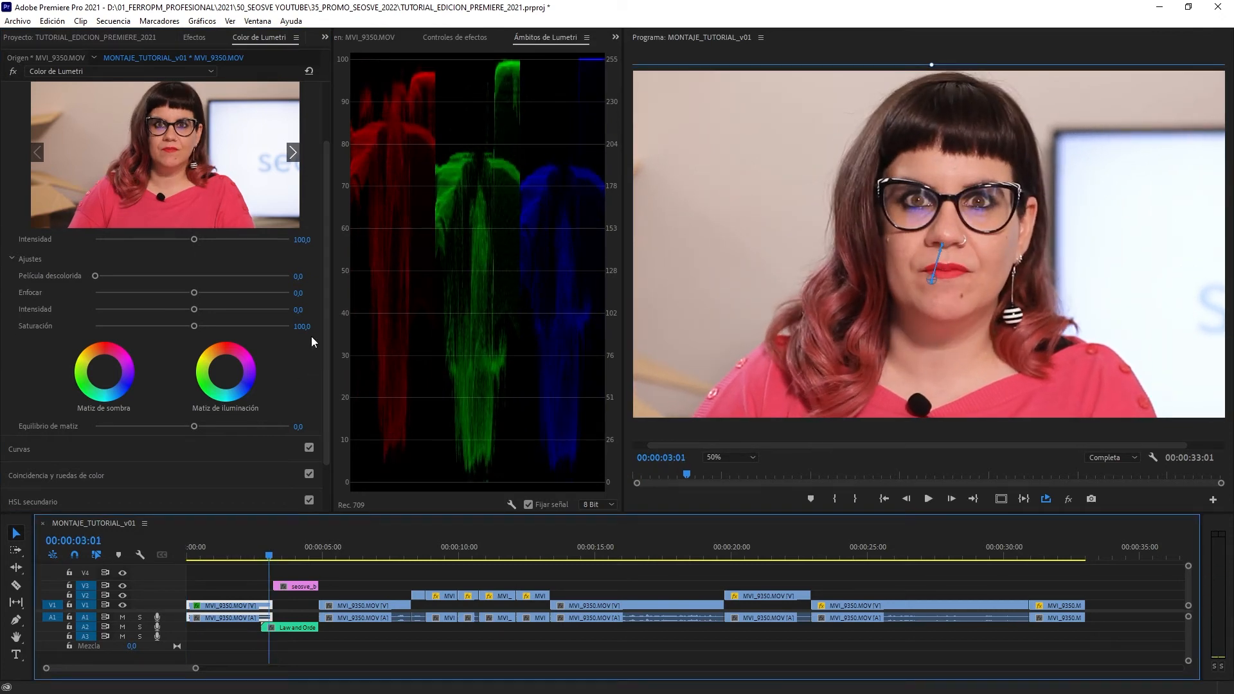
{"action": "left_click", "coordinate": [305, 291]}
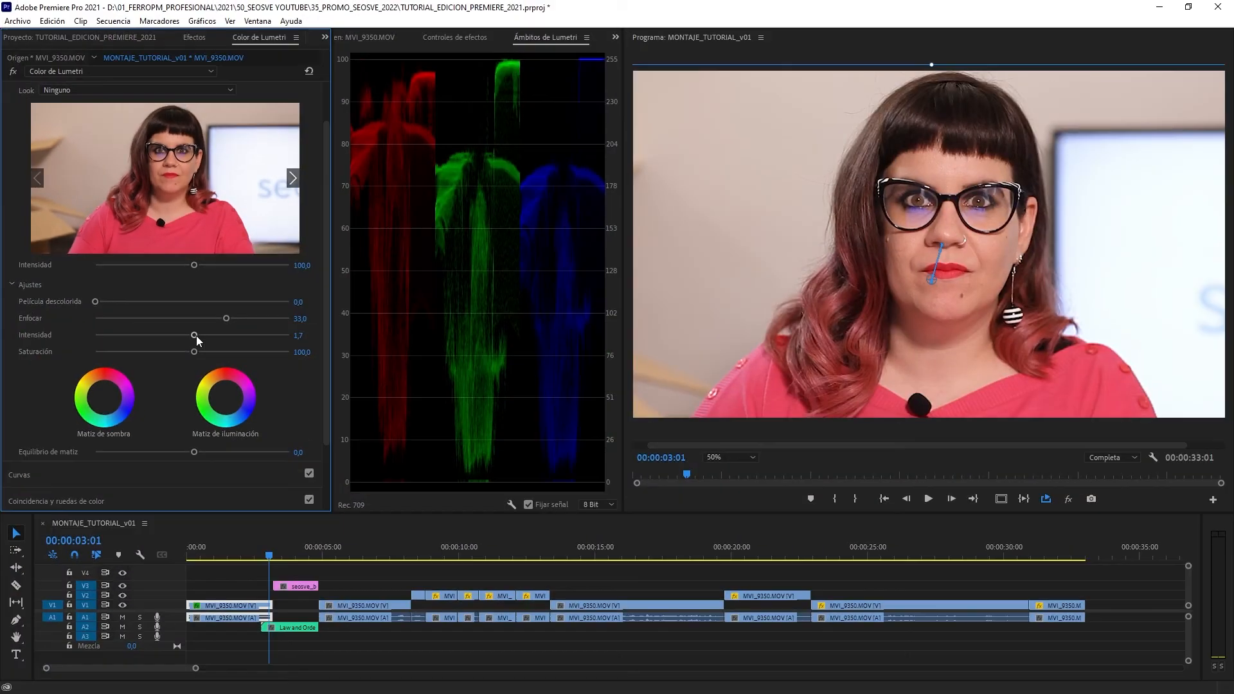
{"action": "left_click_drag", "start_coordinate": [807, 430], "coordinate": [913, 433]}
{"action": "left_click_drag", "start_coordinate": [267, 335], "coordinate": [205, 362]}
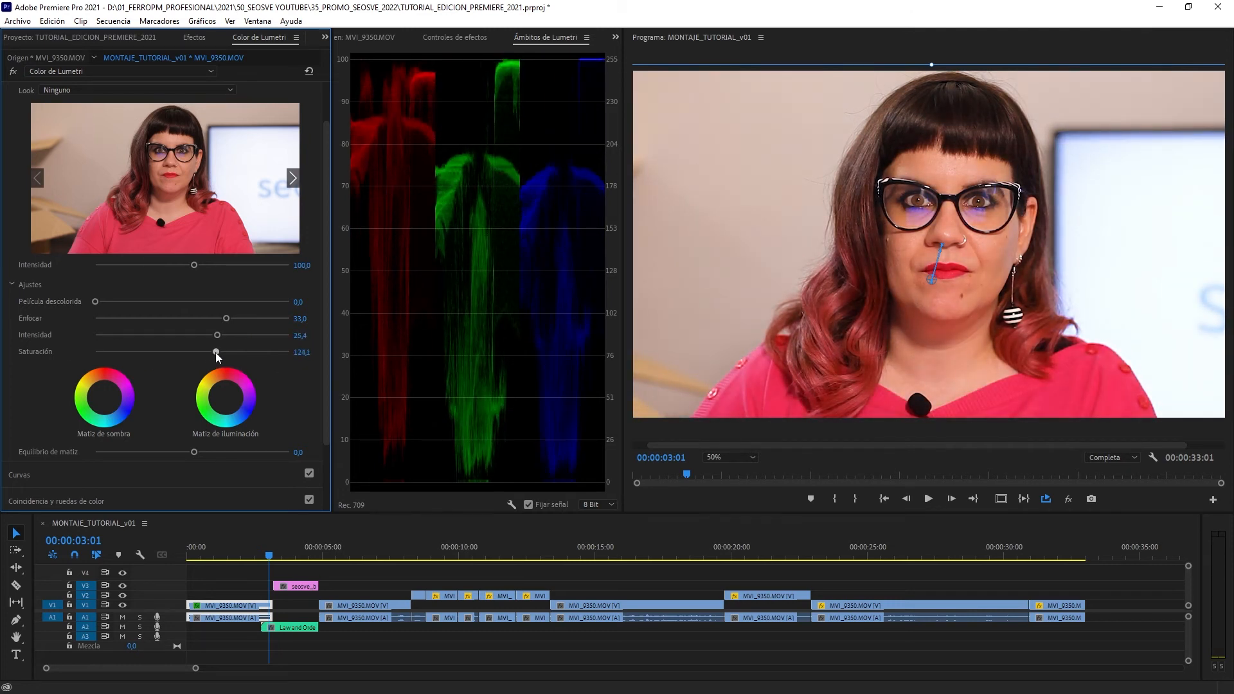
{"action": "left_click_drag", "start_coordinate": [302, 347], "coordinate": [187, 361]}
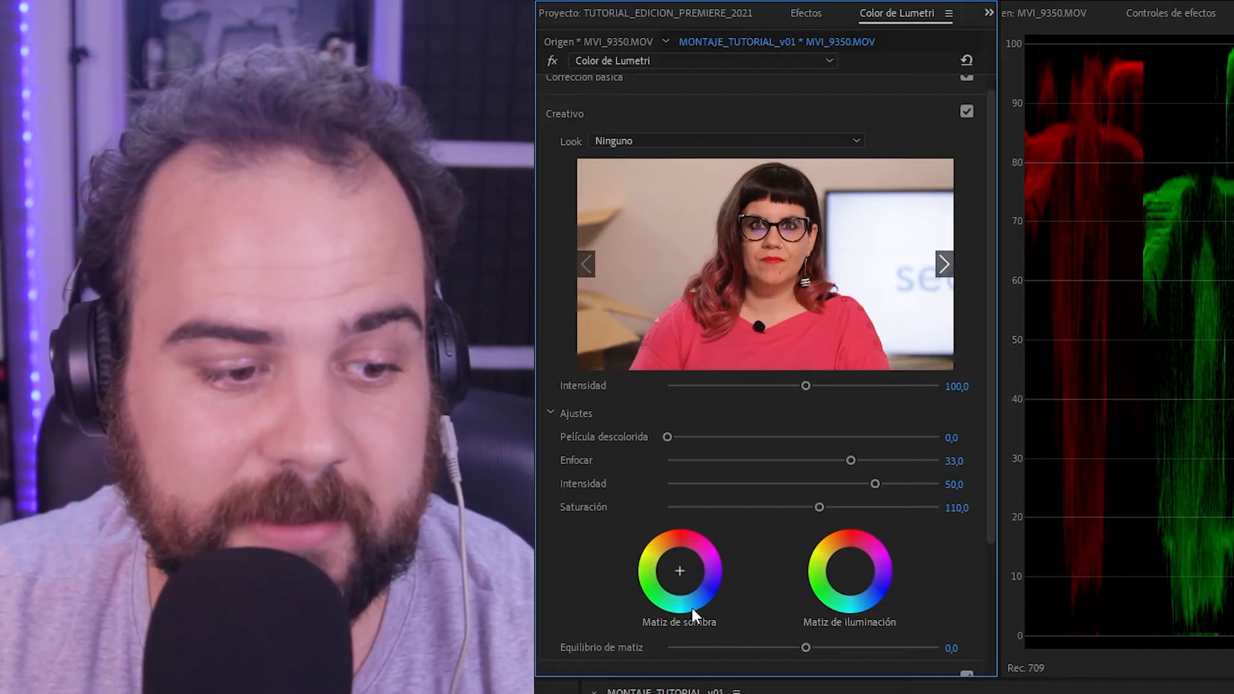
Test different tints in the Matiz de sombra and Matiz de iluminación wheels, and reset both wheels
{"action": "left_click", "coordinate": [680, 570]}
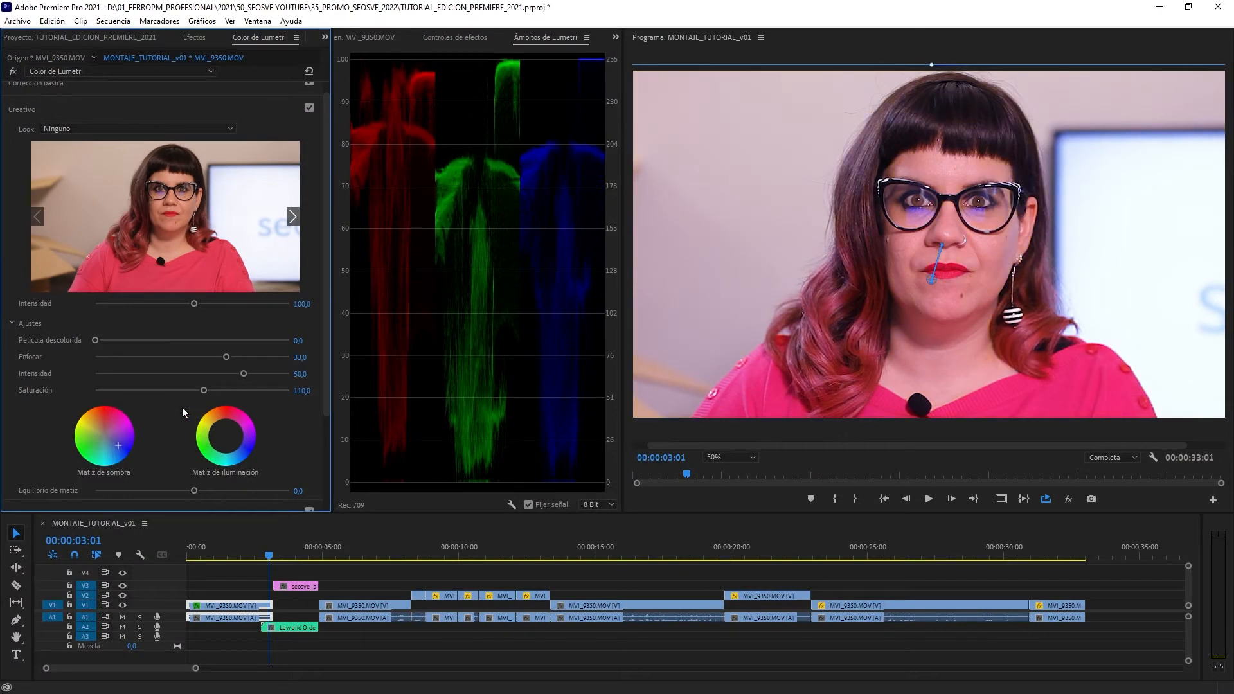
{"action": "left_click_drag", "start_coordinate": [223, 437], "coordinate": [217, 443]}
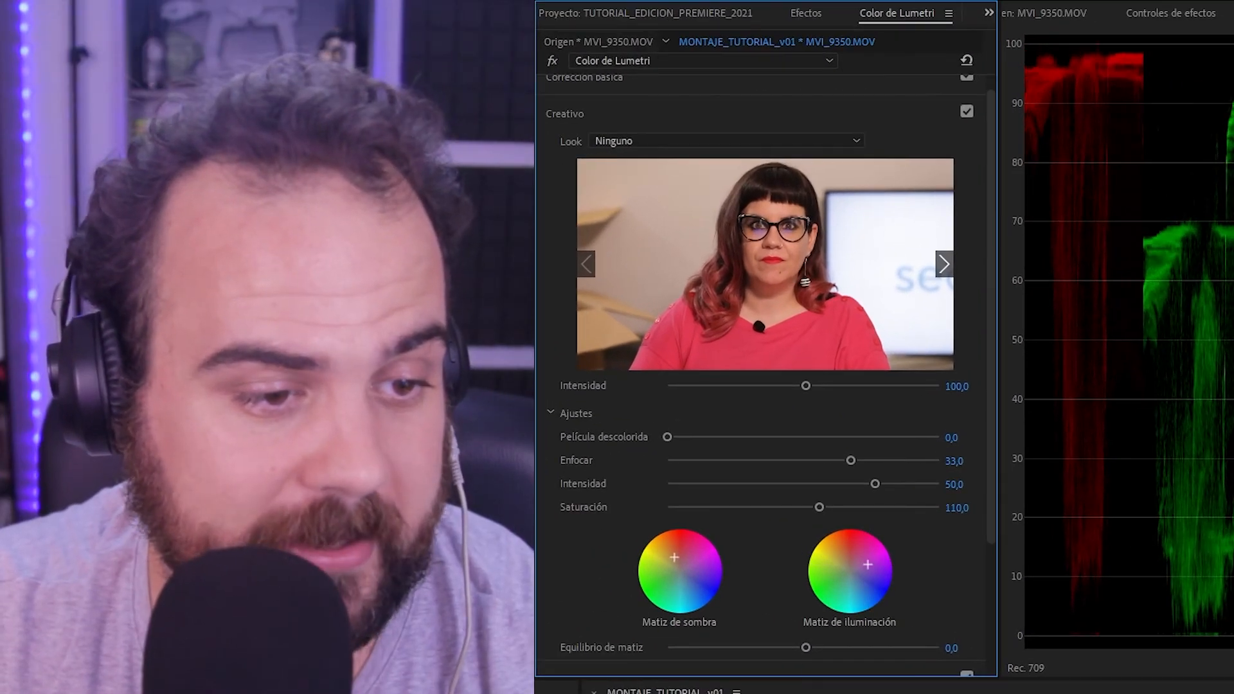
{"action": "double_click", "coordinate": [848, 558]}
{"action": "double_click", "coordinate": [677, 570]}
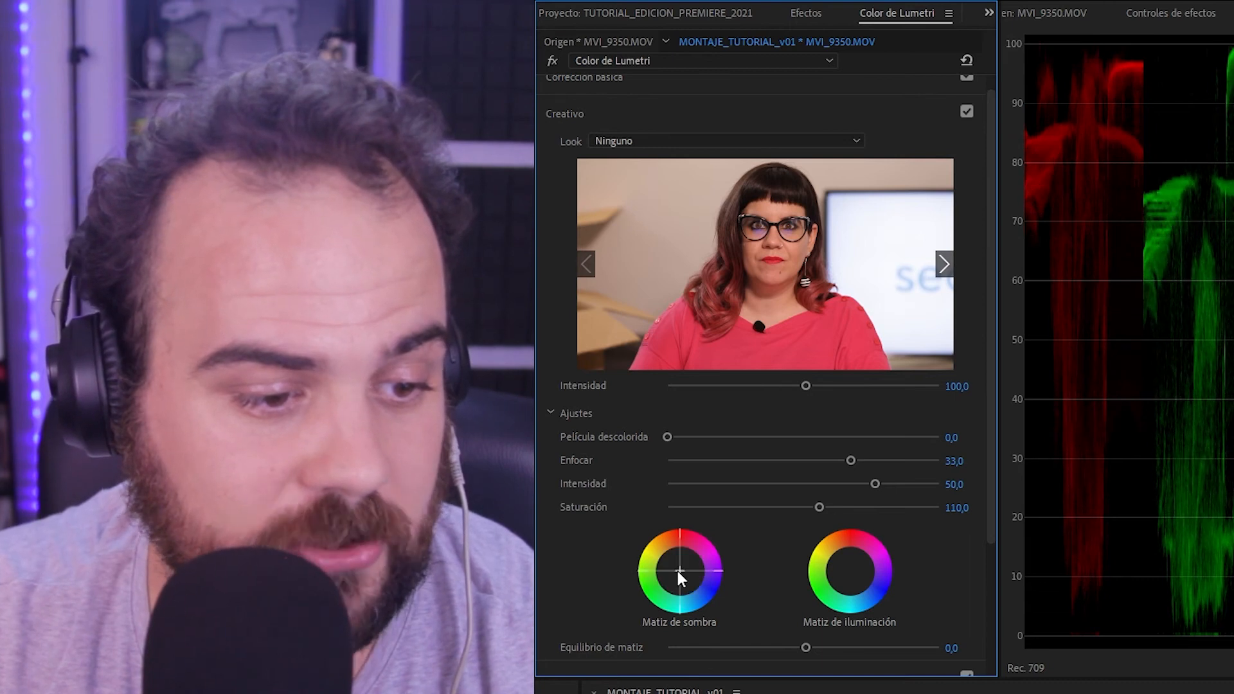
Open the Curvas section and test moving the black and white end points of the RGB curve
{"action": "left_click", "coordinate": [677, 114]}
{"action": "left_click", "coordinate": [679, 167]}
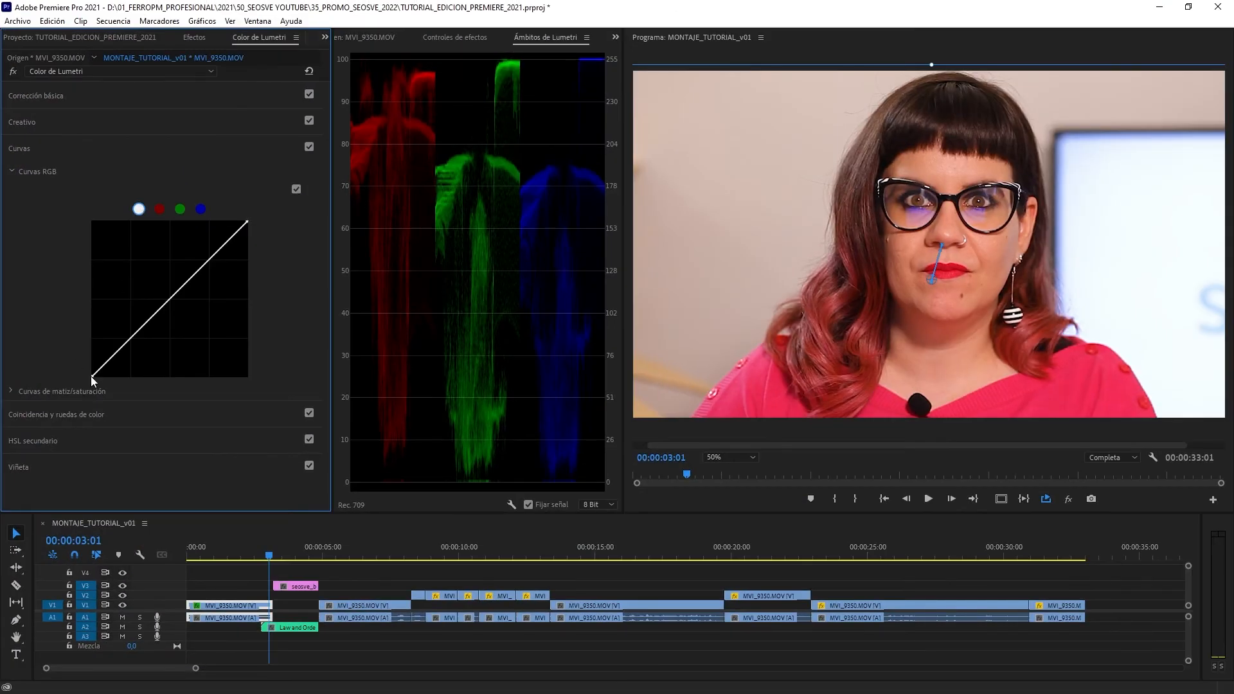
{"action": "mouse_move", "coordinate": [91, 376]}
{"action": "left_mouse_down"}
{"action": "mouse_move", "coordinate": [76, 319]}
{"action": "mouse_move", "coordinate": [99, 379]}
{"action": "left_mouse_up"}
{"action": "left_click_drag", "start_coordinate": [106, 424], "coordinate": [71, 476]}
{"action": "left_click_drag", "start_coordinate": [248, 219], "coordinate": [260, 172]}
{"action": "left_click_drag", "start_coordinate": [245, 223], "coordinate": [232, 191]}
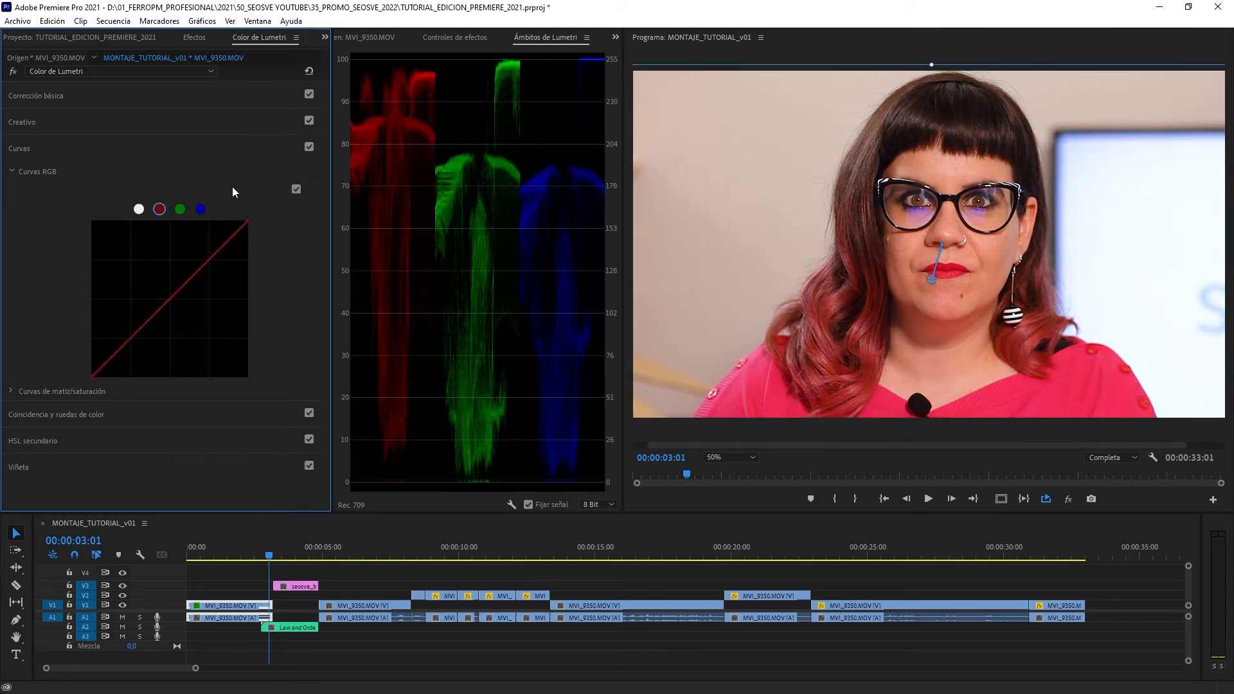
Test bending the white RGB curve with raised shadows, lowered highlights and extra midtone points, and reset the curve
{"action": "left_click", "coordinate": [139, 209]}
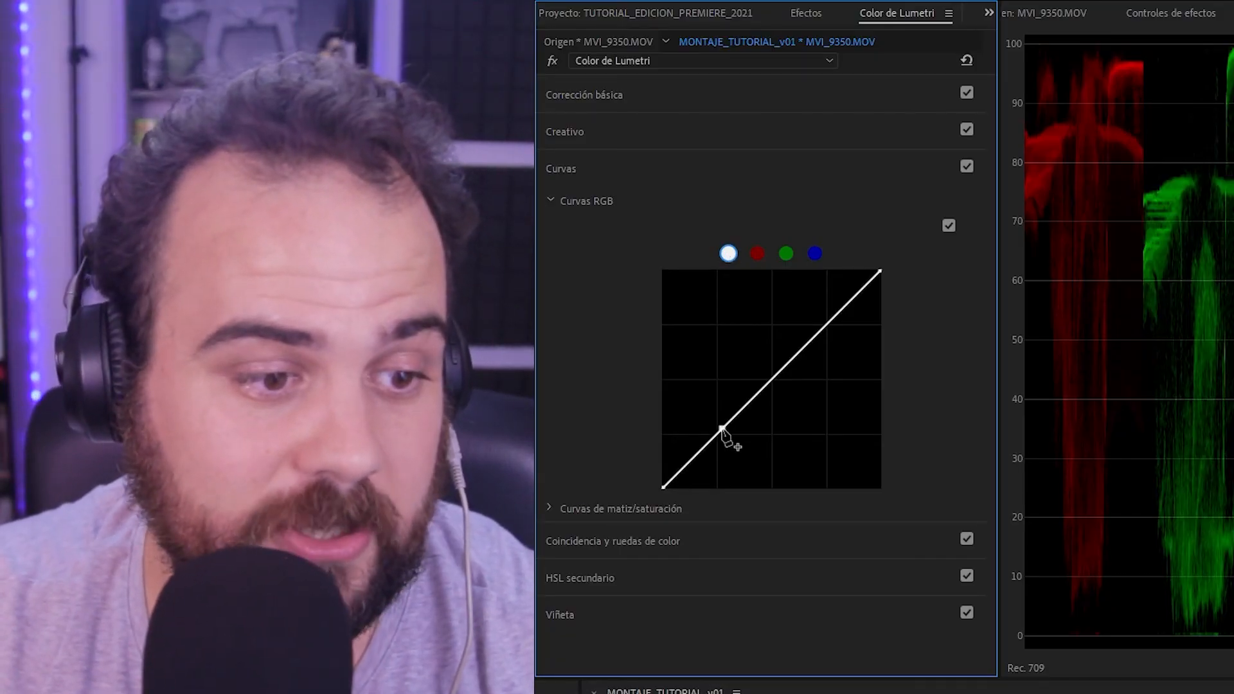
{"action": "left_click_drag", "start_coordinate": [721, 432], "coordinate": [717, 421]}
{"action": "left_click_drag", "start_coordinate": [794, 357], "coordinate": [797, 364]}
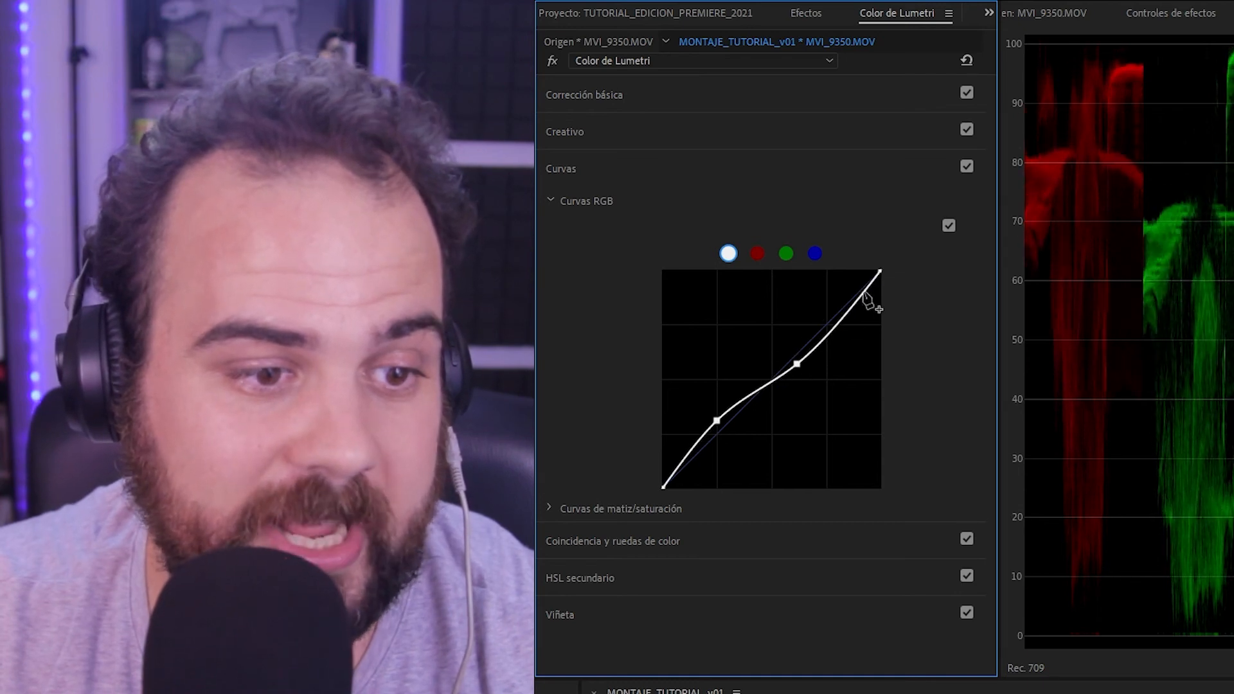
{"action": "mouse_move", "coordinate": [880, 271]}
{"action": "left_mouse_down"}
{"action": "mouse_move", "coordinate": [858, 257]}
{"action": "mouse_move", "coordinate": [883, 250]}
{"action": "left_mouse_up"}
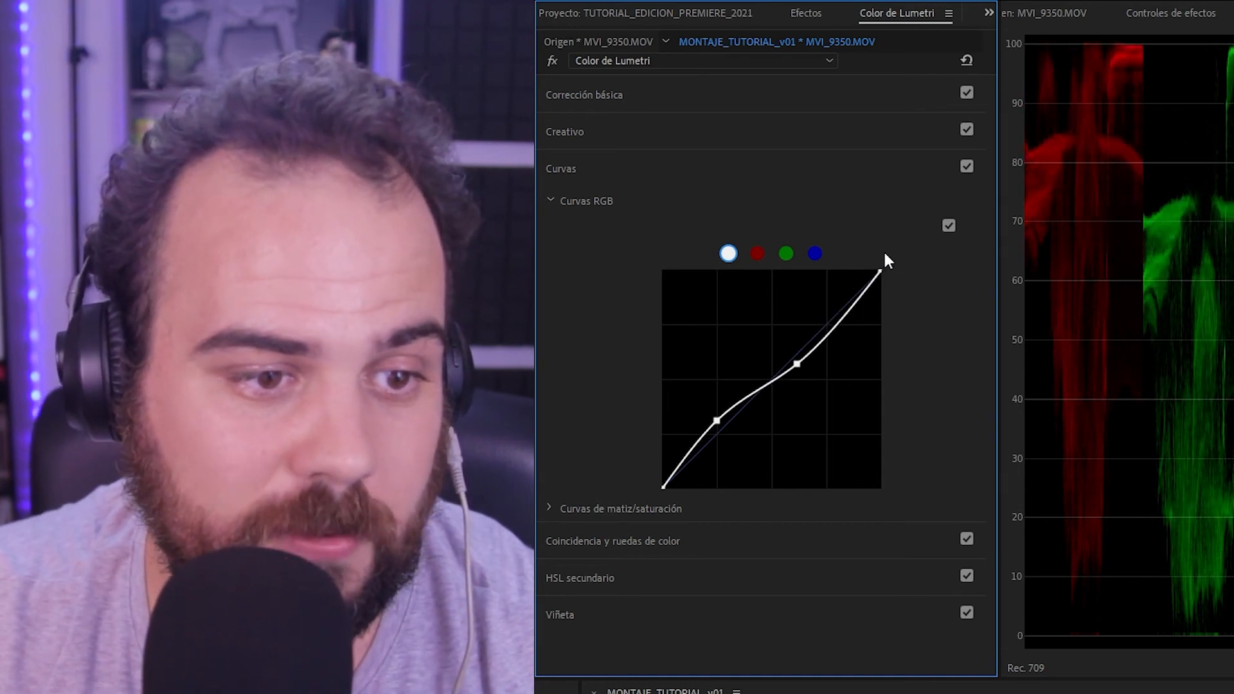
{"action": "left_click_drag", "start_coordinate": [798, 363], "coordinate": [825, 352]}
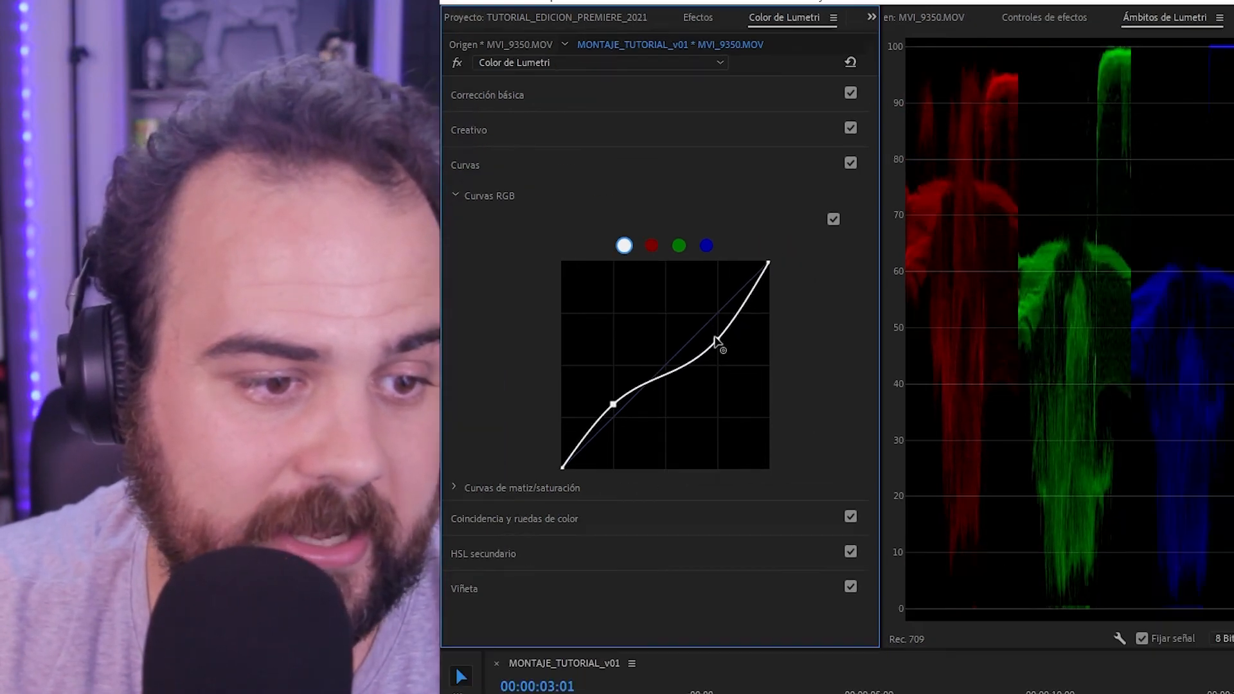
{"action": "left_click_drag", "start_coordinate": [715, 338], "coordinate": [712, 333]}
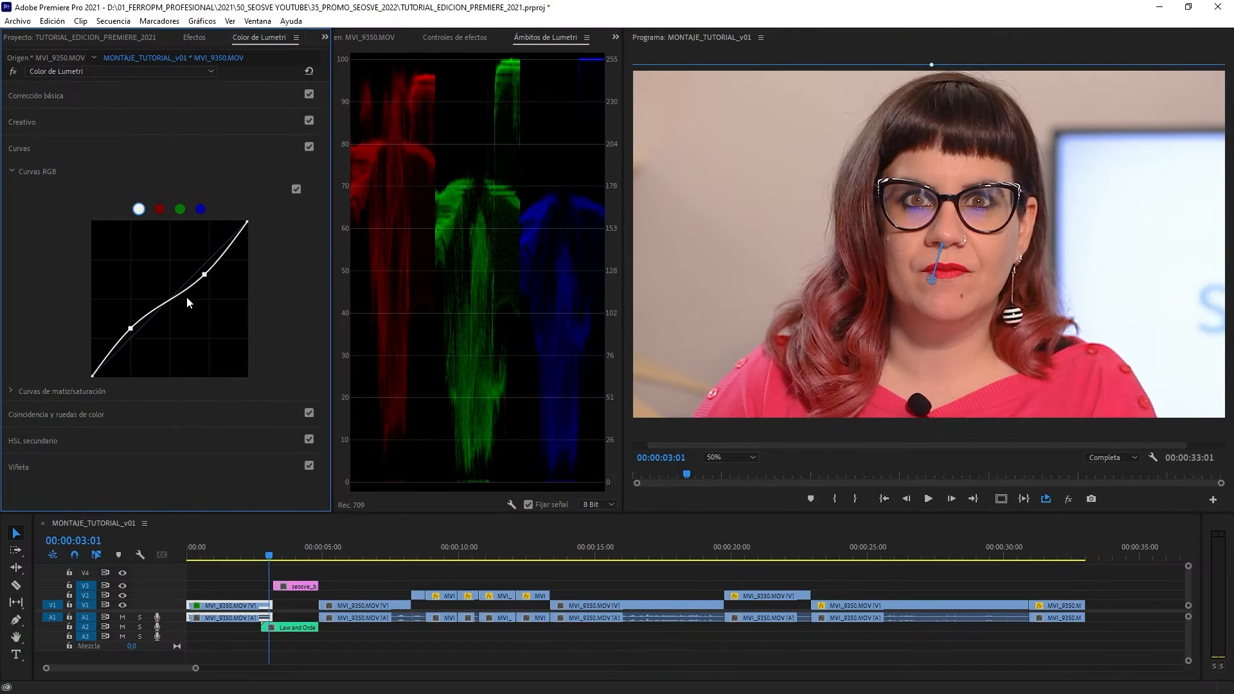
{"action": "left_click_drag", "start_coordinate": [171, 299], "coordinate": [180, 317]}
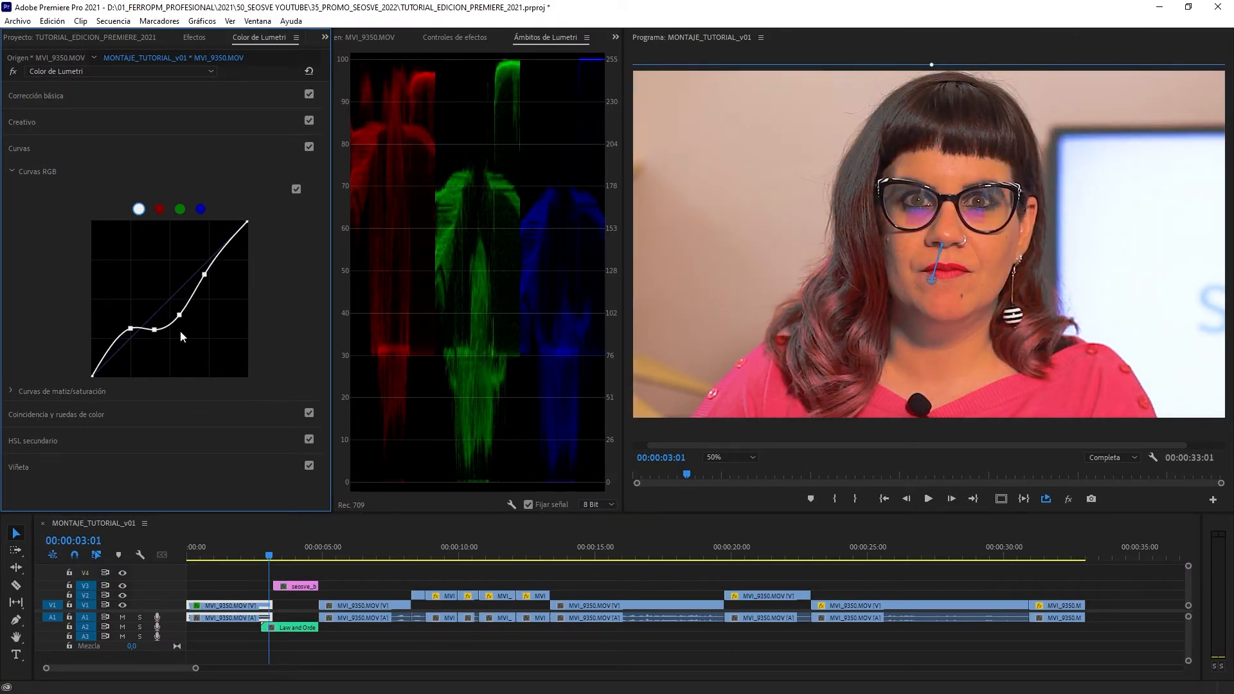
{"action": "double_click", "coordinate": [126, 353]}
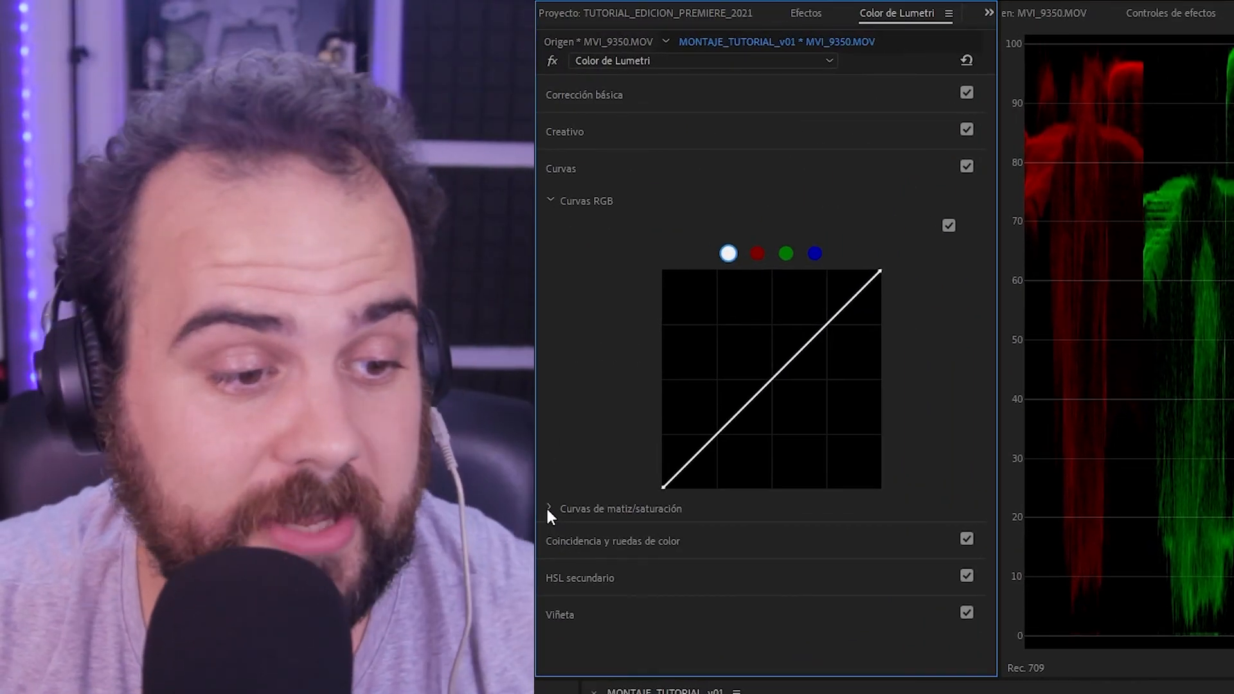
Examine the Curvas de matiz/saturación graphs from Tono y saturación to Luminancia y saturación, and open Coincidencia y ruedas de color
{"action": "left_click", "coordinate": [548, 509]}
{"action": "scroll", "coordinate": [680, 488], "scroll_direction": "down", "scroll_amount": 2}
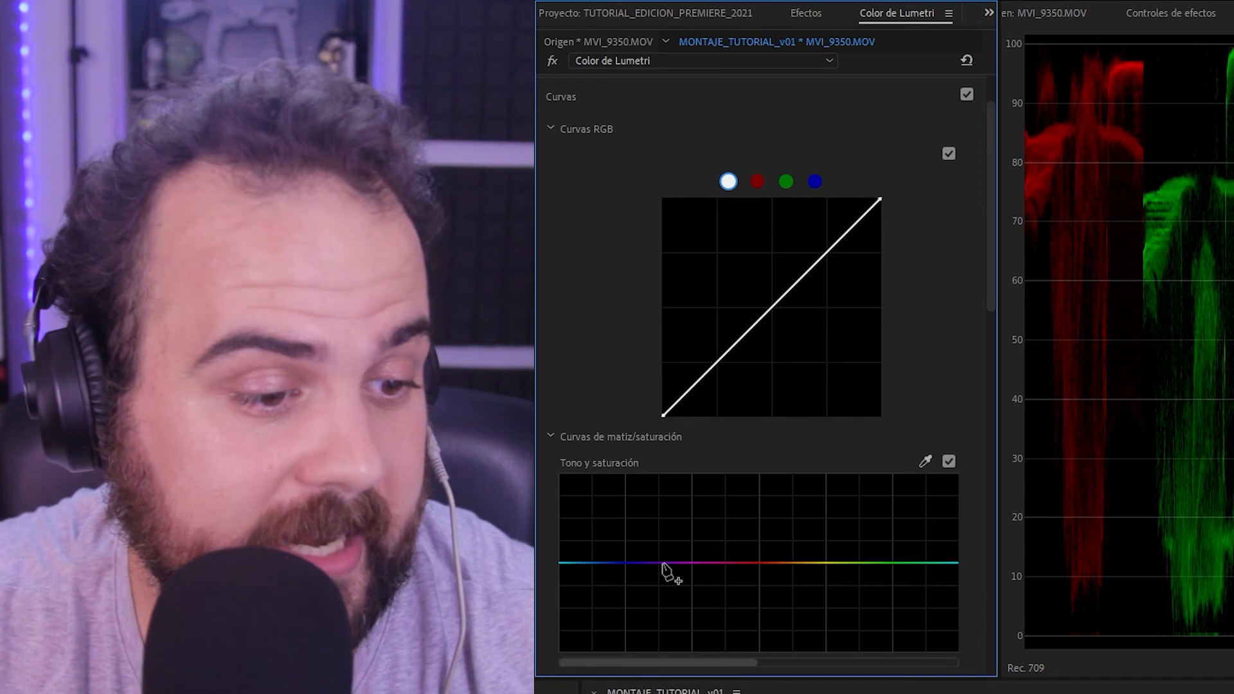
{"action": "left_click", "coordinate": [624, 563]}
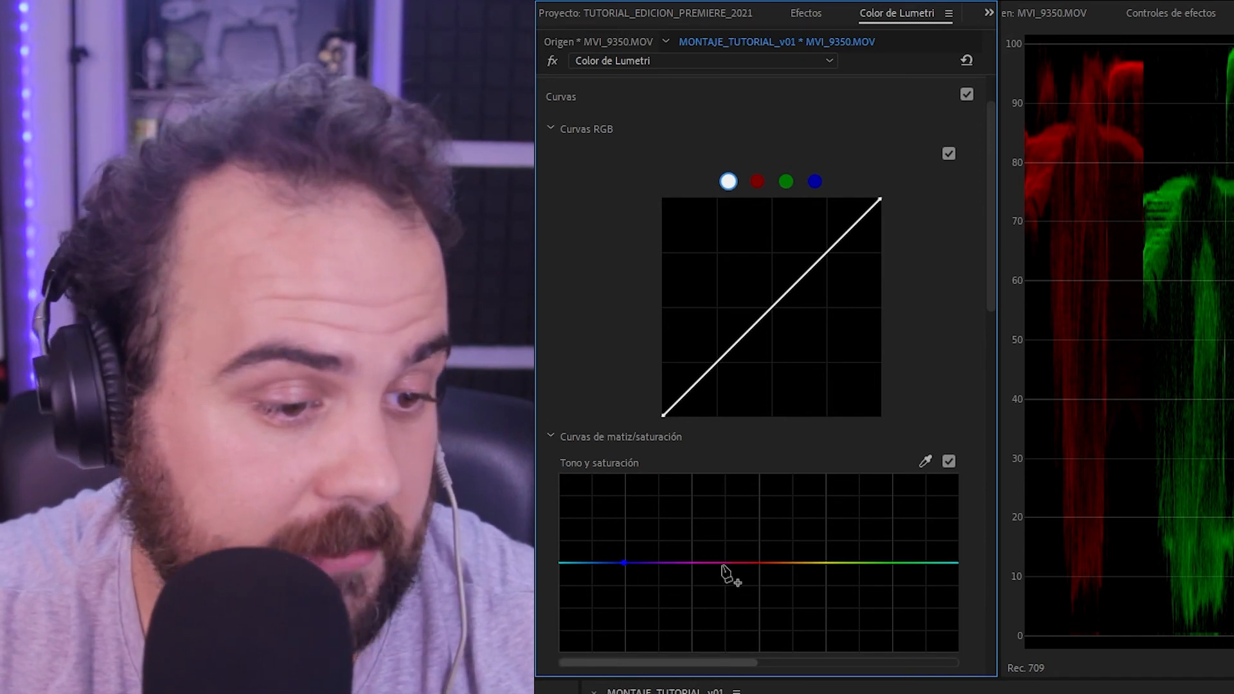
{"action": "scroll", "coordinate": [697, 584], "scroll_direction": "down", "scroll_amount": 4}
{"action": "scroll", "coordinate": [713, 588], "scroll_direction": "down", "scroll_amount": 4}
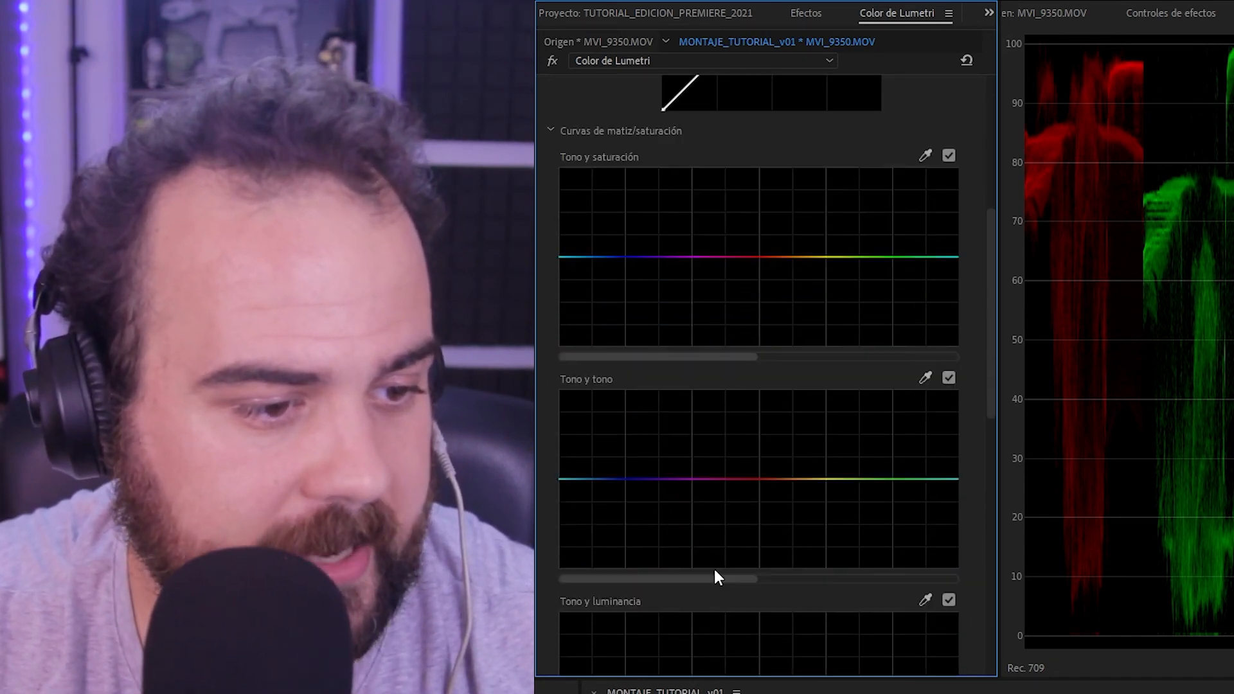
{"action": "scroll", "coordinate": [692, 620], "scroll_direction": "down", "scroll_amount": 3}
{"action": "scroll", "coordinate": [700, 573], "scroll_direction": "down", "scroll_amount": 16}
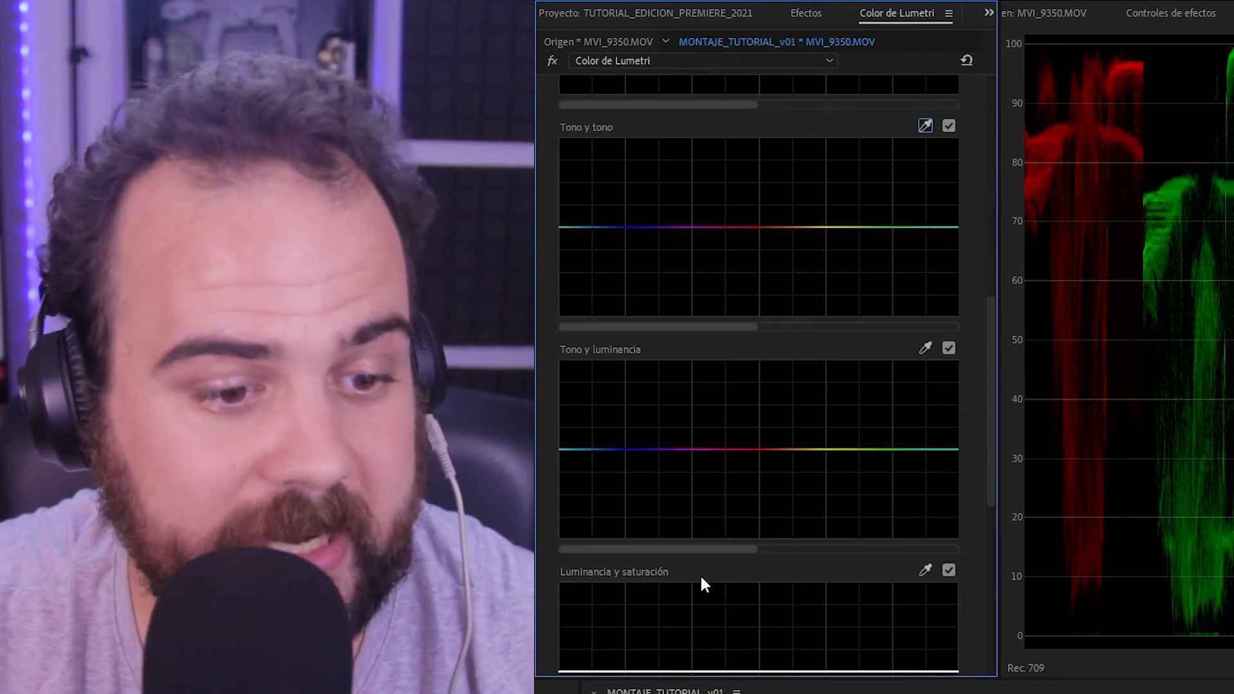
{"action": "left_click", "coordinate": [706, 543]}
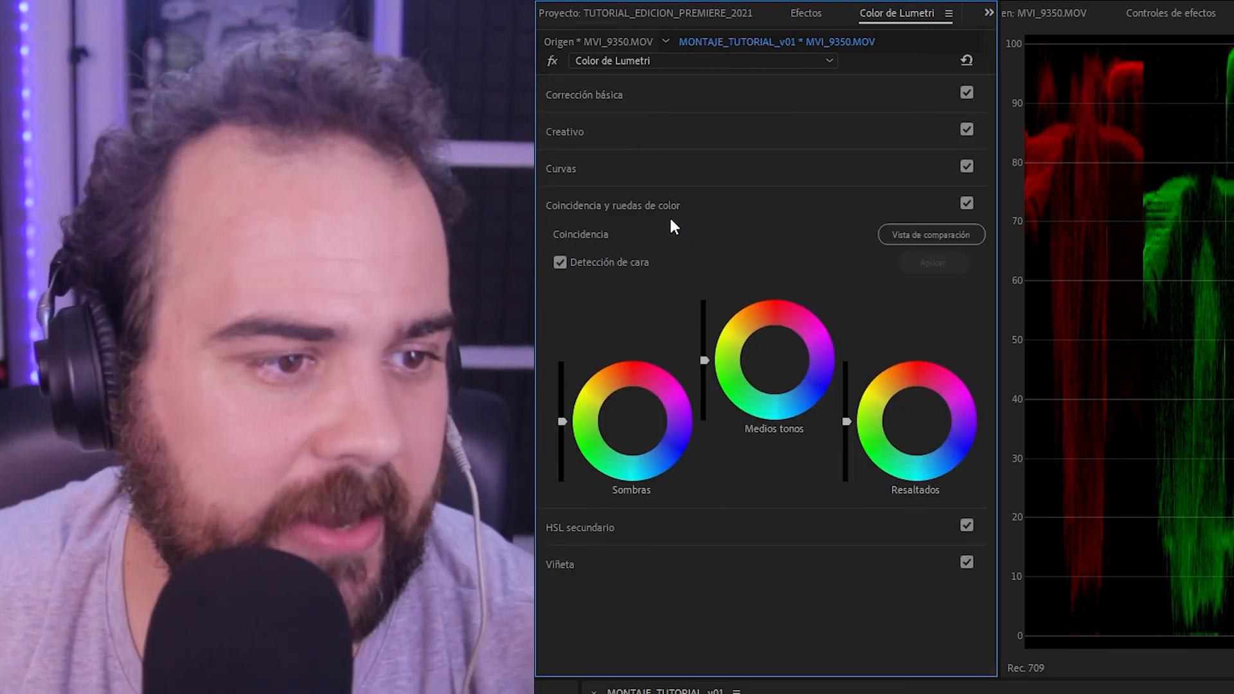
Turn on Vista de comparación, test tinting the Resaltados, Medios tonos and Sombras wheels, and reset the three wheels
{"action": "left_click", "coordinate": [907, 234]}
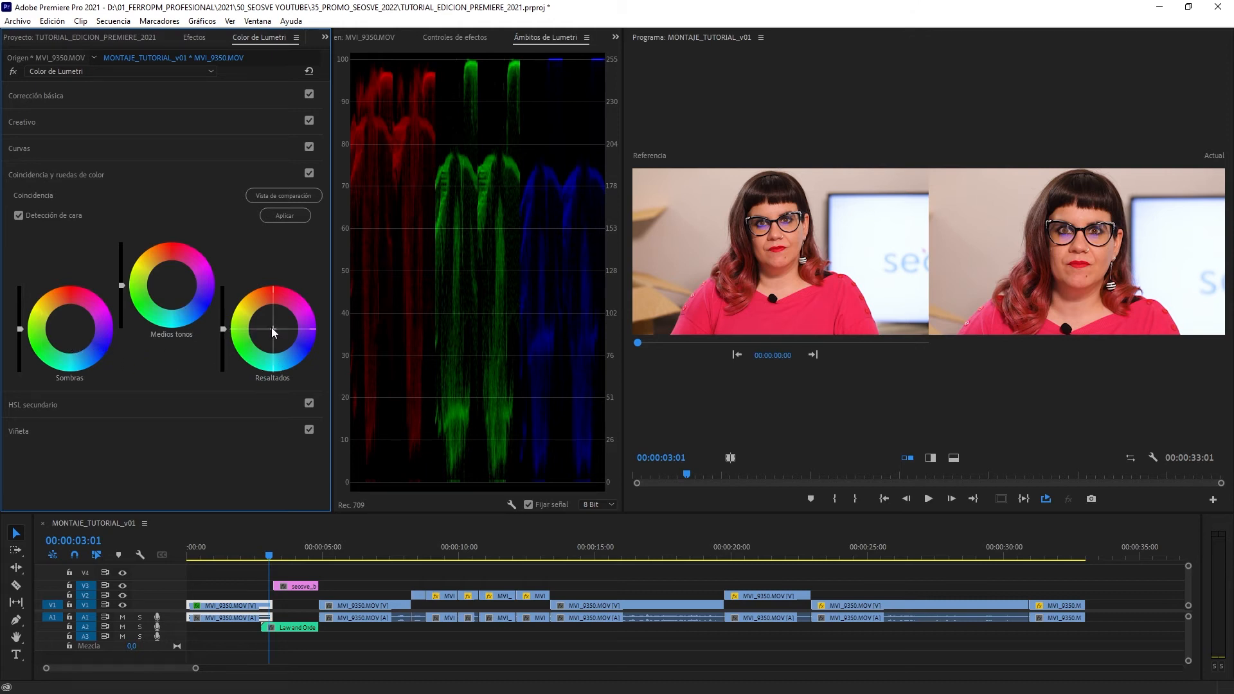
{"action": "left_click_drag", "start_coordinate": [275, 333], "coordinate": [278, 337]}
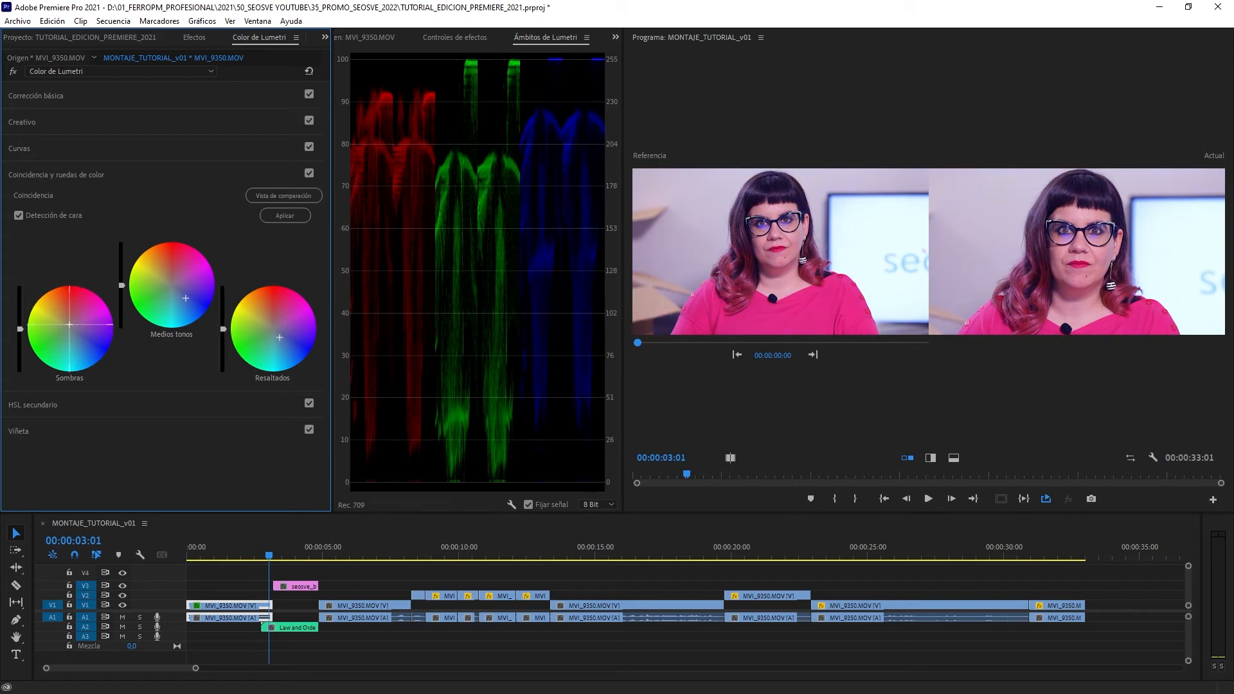
{"action": "left_click_drag", "start_coordinate": [292, 335], "coordinate": [222, 334]}
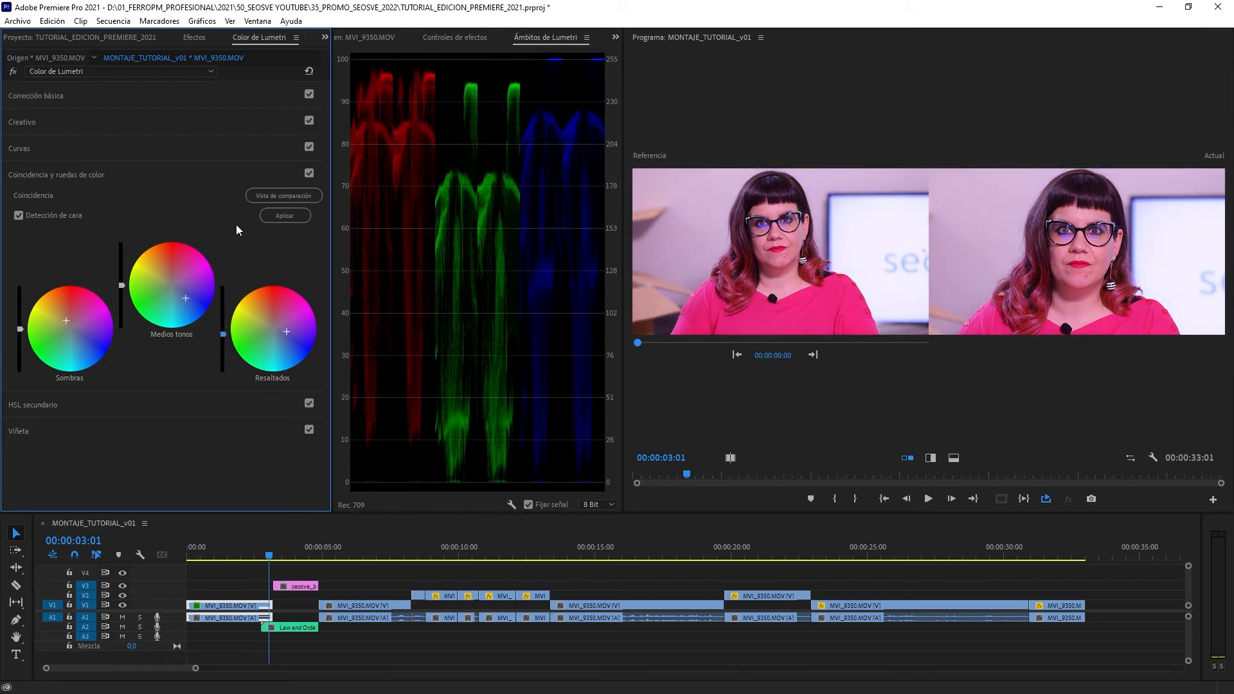
{"action": "double_click", "coordinate": [179, 280]}
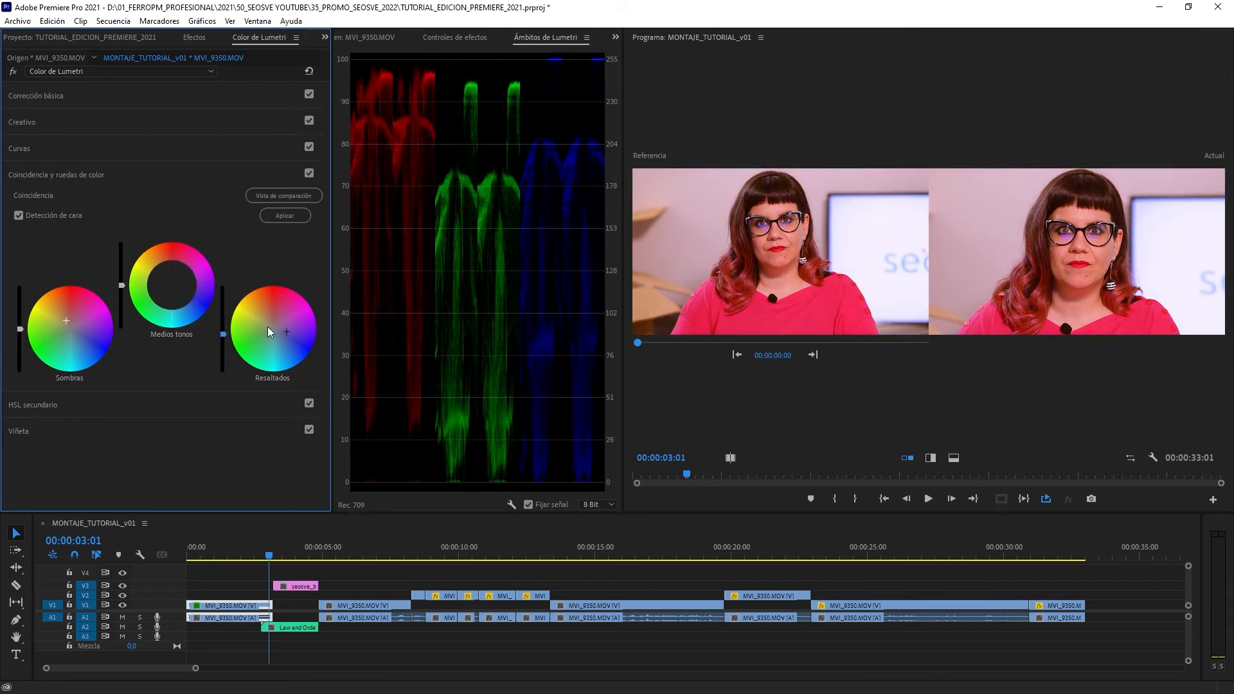
{"action": "double_click", "coordinate": [267, 326]}
{"action": "double_click", "coordinate": [85, 330]}
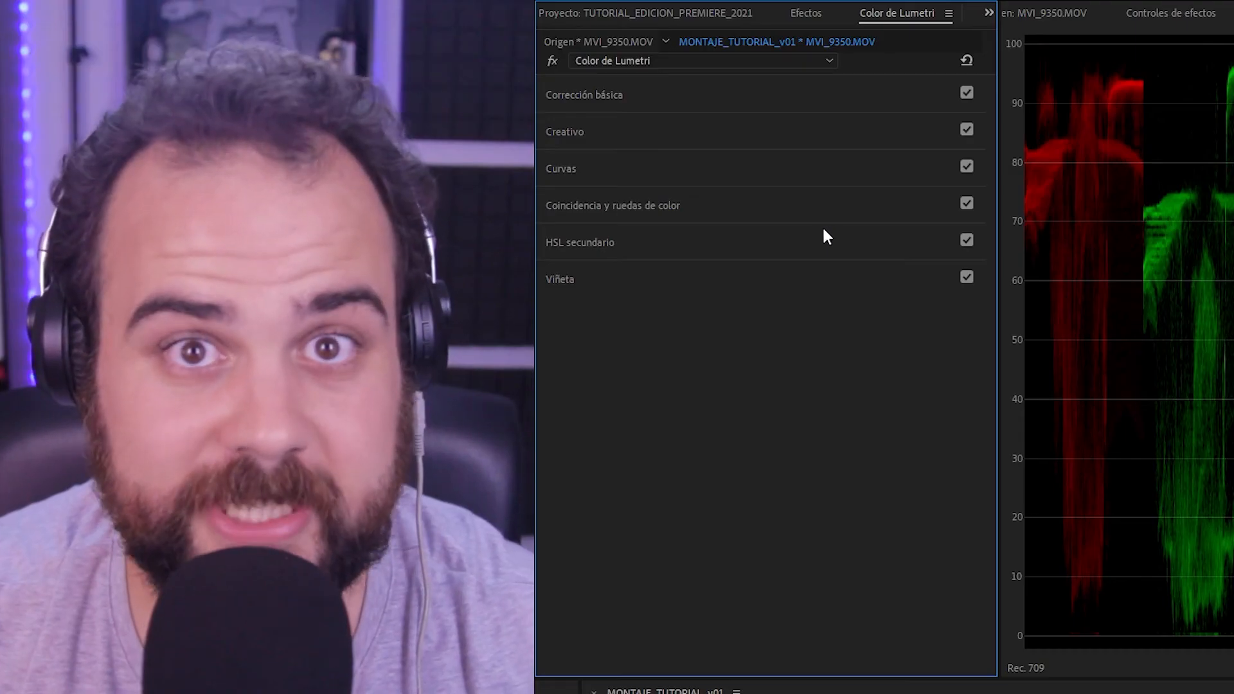
Open HSL secundario and test shifting the hue range of the color key while toggling the Color/gris mask preview
{"action": "left_click", "coordinate": [727, 242]}
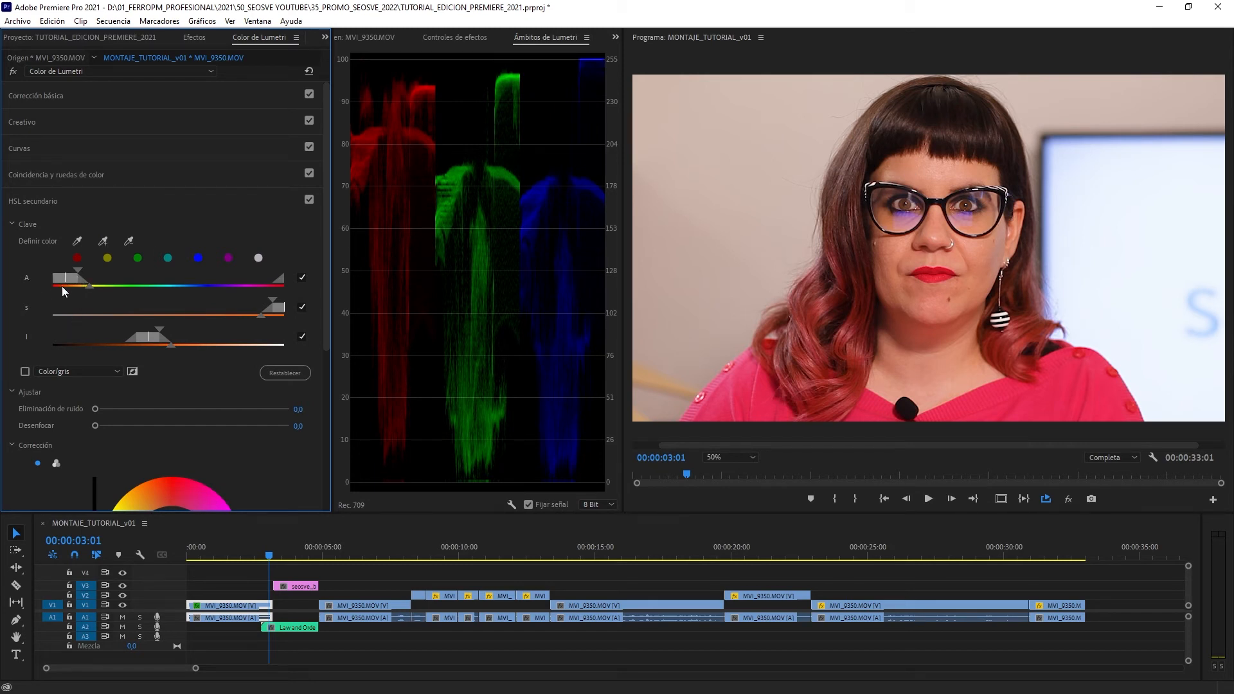
{"action": "left_click_drag", "start_coordinate": [82, 279], "coordinate": [133, 285]}
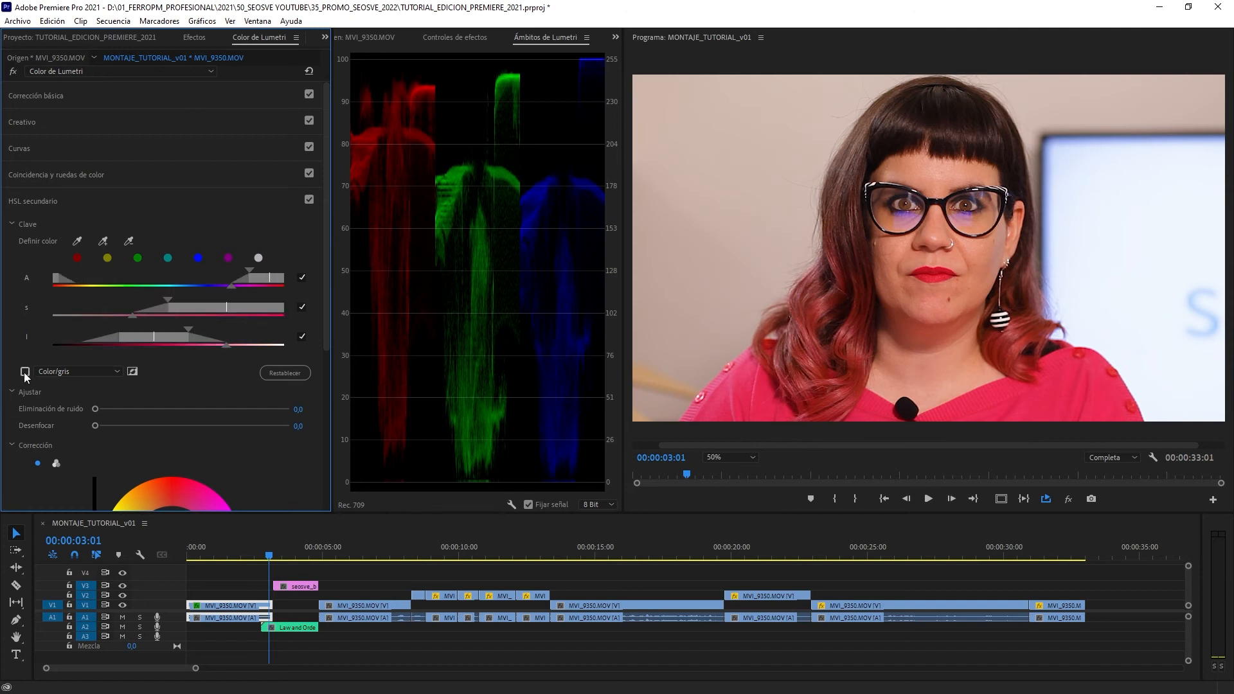
{"action": "left_click", "coordinate": [25, 372]}
{"action": "left_click", "coordinate": [25, 371]}
{"action": "left_click_drag", "start_coordinate": [270, 278], "coordinate": [281, 280]}
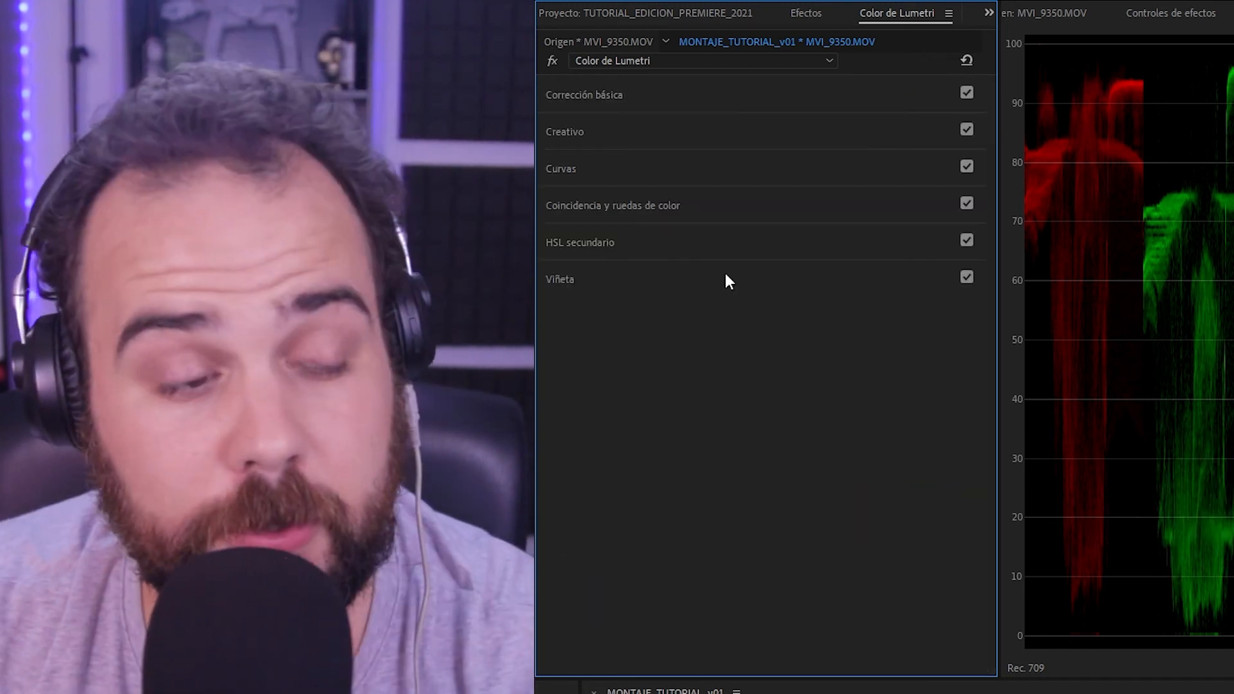
Open the Viñeta section and test a dark vignette with lowered Cantidad and a varied Punto medio
{"action": "left_click", "coordinate": [728, 278]}
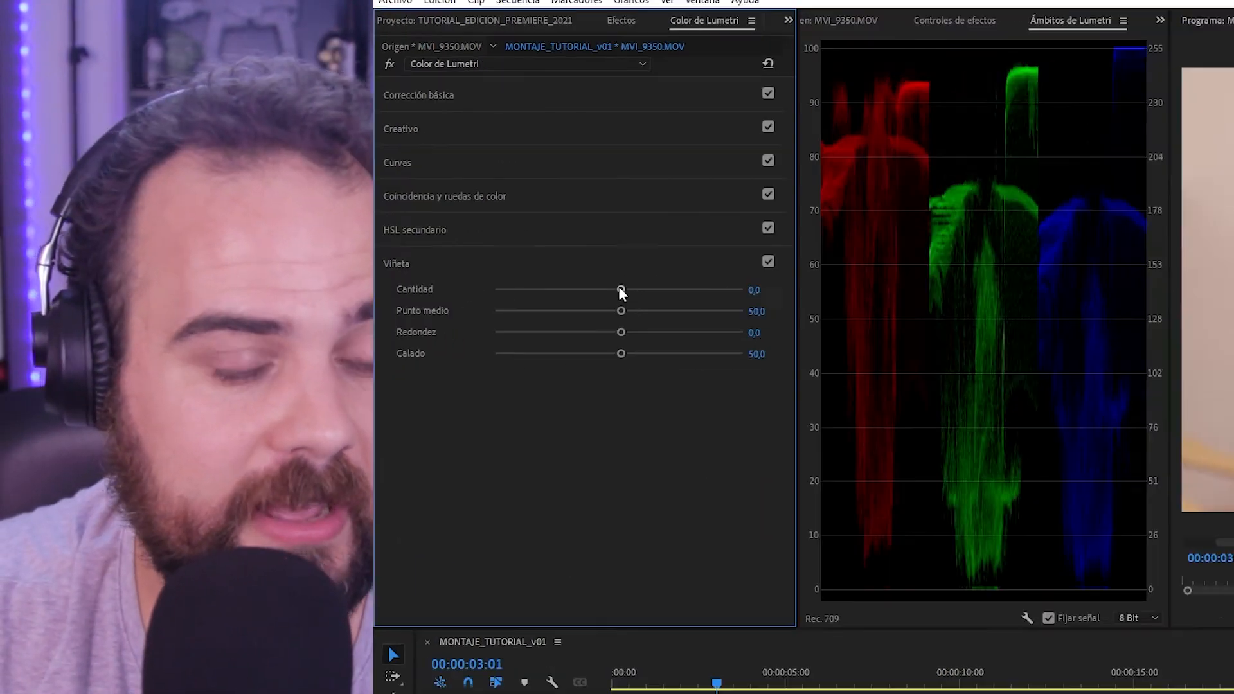
{"action": "left_click_drag", "start_coordinate": [621, 290], "coordinate": [467, 317]}
{"action": "mouse_move", "coordinate": [95, 247]}
{"action": "left_mouse_down"}
{"action": "mouse_move", "coordinate": [347, 220]}
{"action": "mouse_move", "coordinate": [172, 257]}
{"action": "mouse_move", "coordinate": [94, 258]}
{"action": "left_mouse_up"}
{"action": "mouse_move", "coordinate": [194, 264]}
{"action": "left_mouse_down"}
{"action": "mouse_move", "coordinate": [231, 258]}
{"action": "mouse_move", "coordinate": [51, 298]}
{"action": "mouse_move", "coordinate": [160, 268]}
{"action": "mouse_move", "coordinate": [101, 280]}
{"action": "mouse_move", "coordinate": [254, 269]}
{"action": "mouse_move", "coordinate": [134, 277]}
{"action": "mouse_move", "coordinate": [210, 255]}
{"action": "mouse_move", "coordinate": [140, 281]}
{"action": "mouse_move", "coordinate": [122, 306]}
{"action": "mouse_move", "coordinate": [79, 309]}
{"action": "mouse_move", "coordinate": [214, 278]}
{"action": "left_mouse_up"}
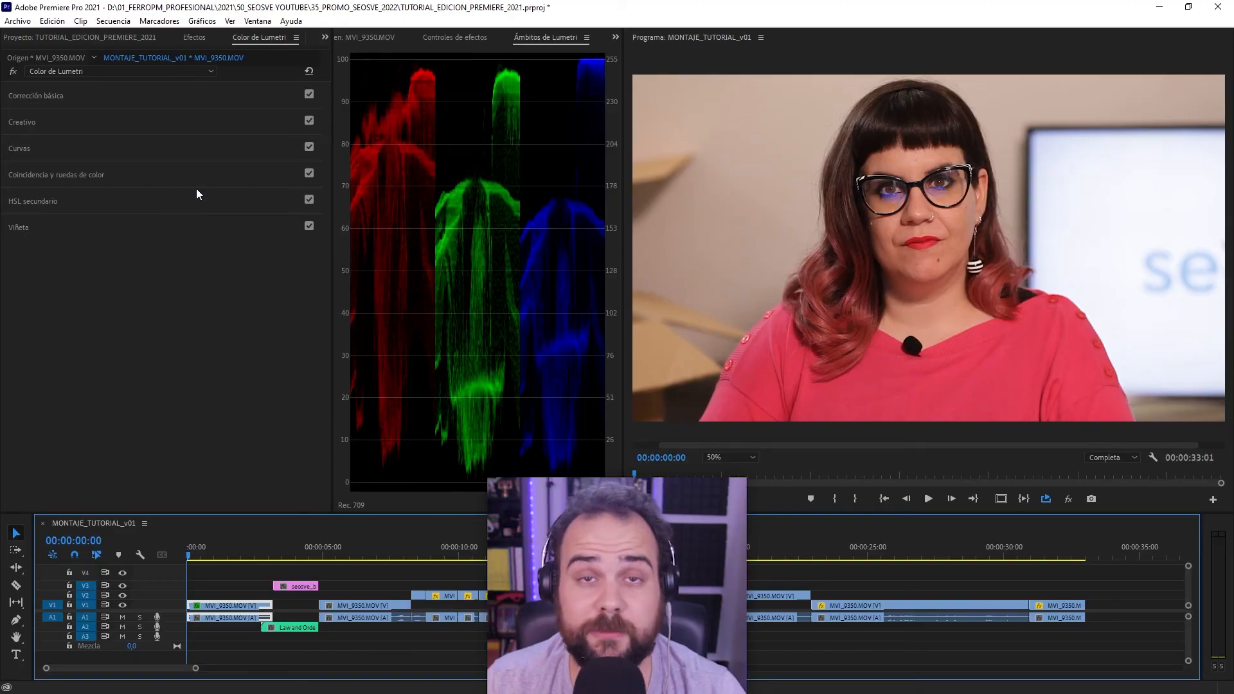
Open Curvas for the first clip and raise the upper midtones of the blue RGB curve
{"action": "left_click", "coordinate": [76, 146]}
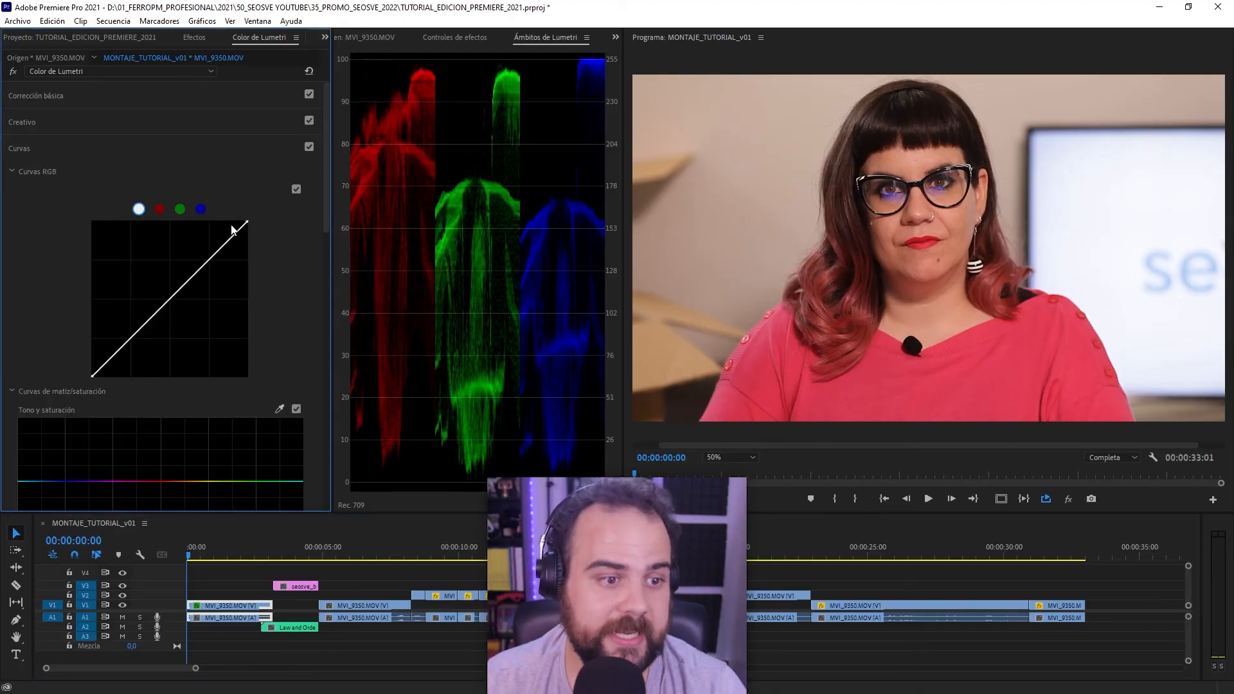
{"action": "mouse_move", "coordinate": [247, 223]}
{"action": "left_mouse_down"}
{"action": "mouse_move", "coordinate": [234, 221]}
{"action": "mouse_move", "coordinate": [257, 219]}
{"action": "left_mouse_up"}
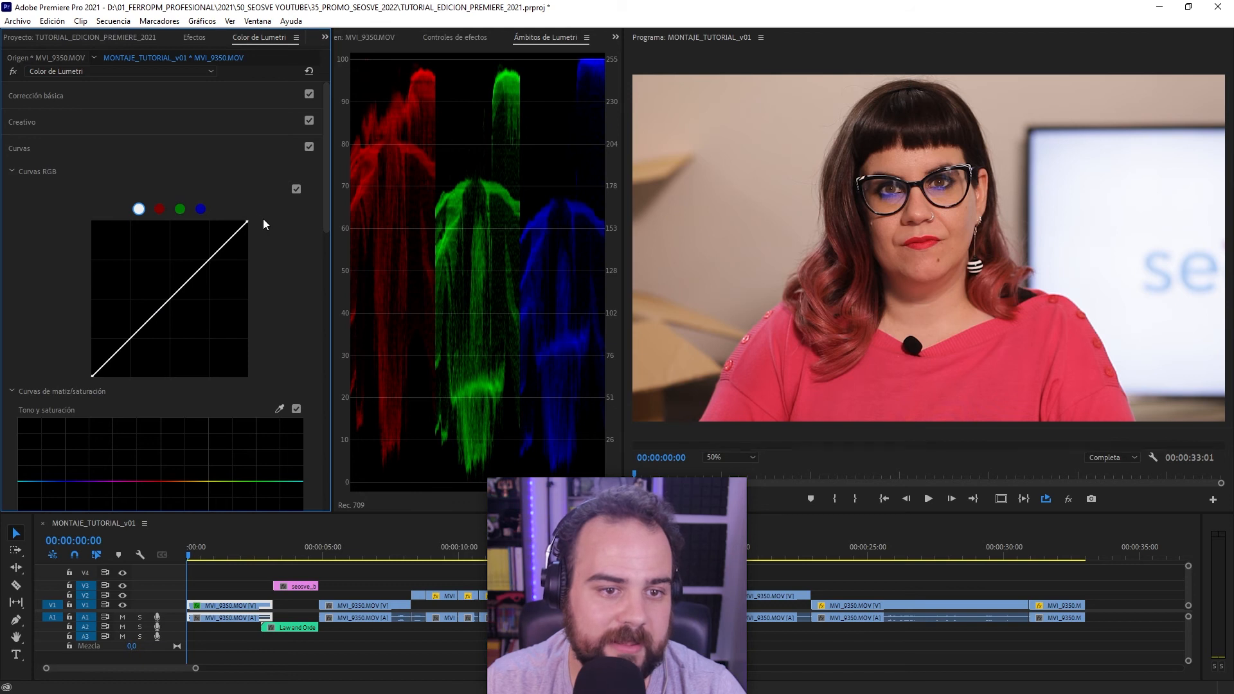
{"action": "left_click", "coordinate": [201, 209]}
{"action": "left_click_drag", "start_coordinate": [246, 222], "coordinate": [251, 225]}
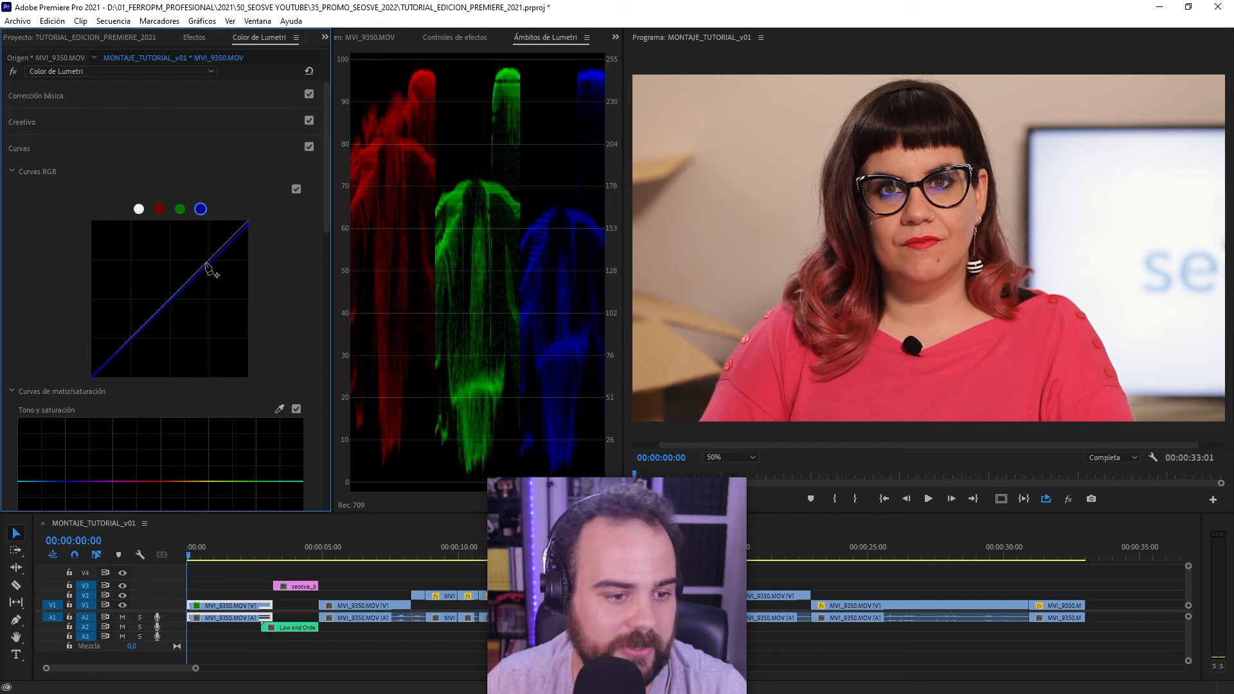
{"action": "left_click_drag", "start_coordinate": [210, 264], "coordinate": [206, 255]}
Raise the green RGB curve slightly, lower the midtones of the red curve, and close the Curvas section
{"action": "left_click", "coordinate": [180, 209]}
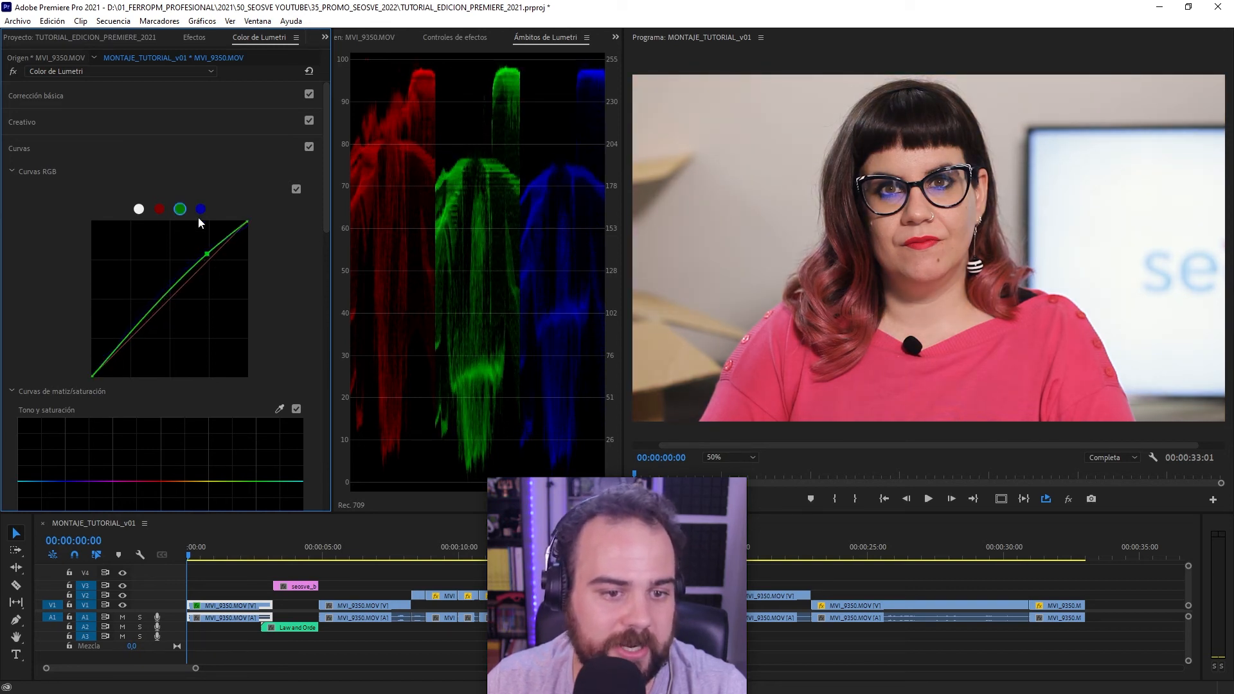
{"action": "left_click", "coordinate": [160, 209]}
{"action": "left_click_drag", "start_coordinate": [208, 257], "coordinate": [215, 261]}
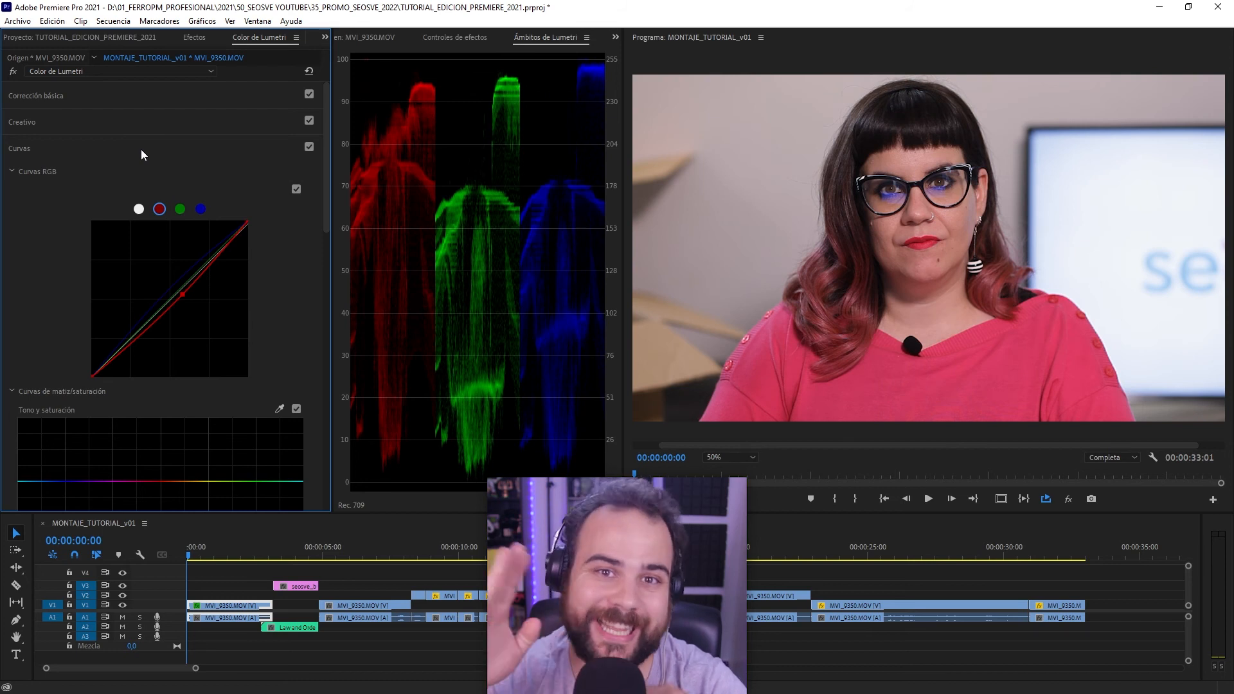
{"action": "left_click", "coordinate": [140, 149]}
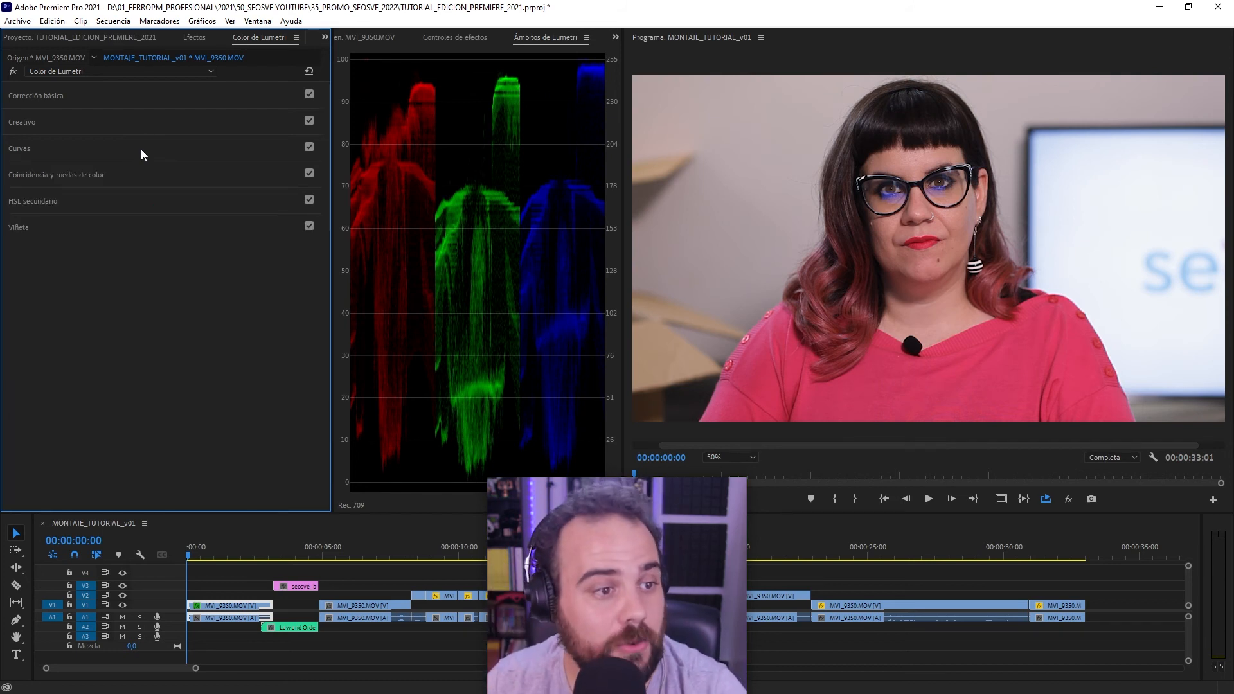
In Corrección básica, warm Temperatura to 7,6 and set Exposición to 0,5
{"action": "left_click", "coordinate": [140, 93]}
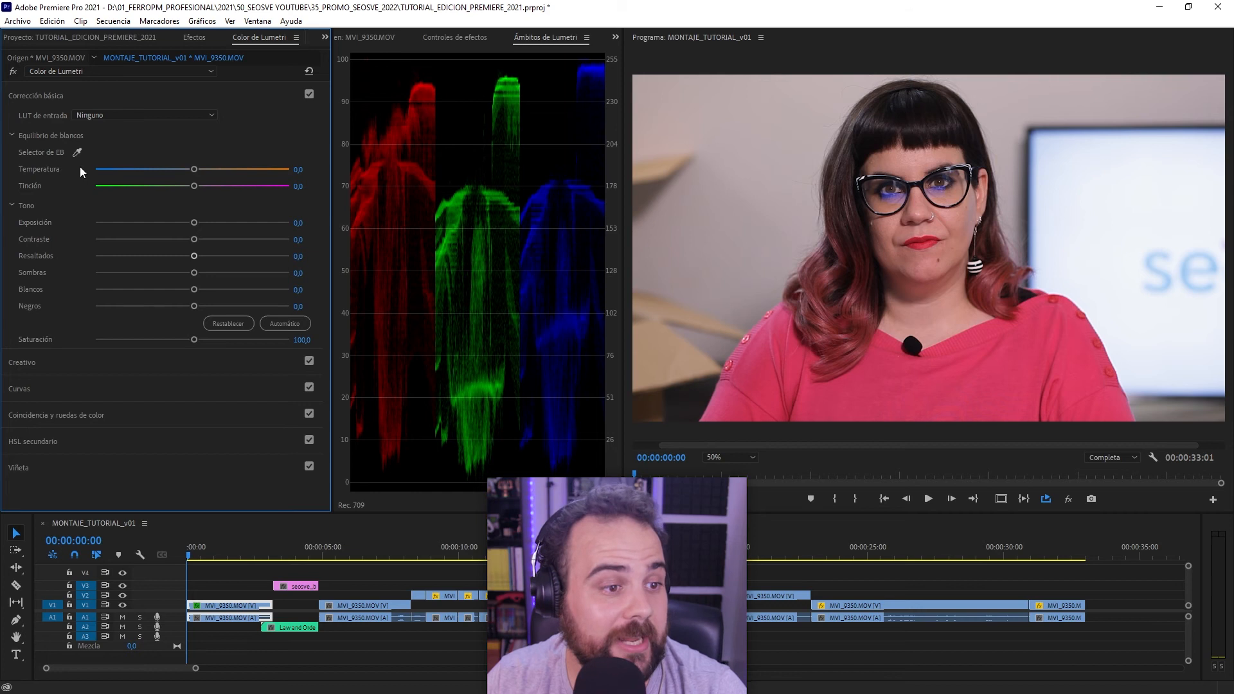
{"action": "mouse_move", "coordinate": [194, 171]}
{"action": "left_mouse_down"}
{"action": "mouse_move", "coordinate": [180, 166]}
{"action": "mouse_move", "coordinate": [197, 169]}
{"action": "left_mouse_up"}
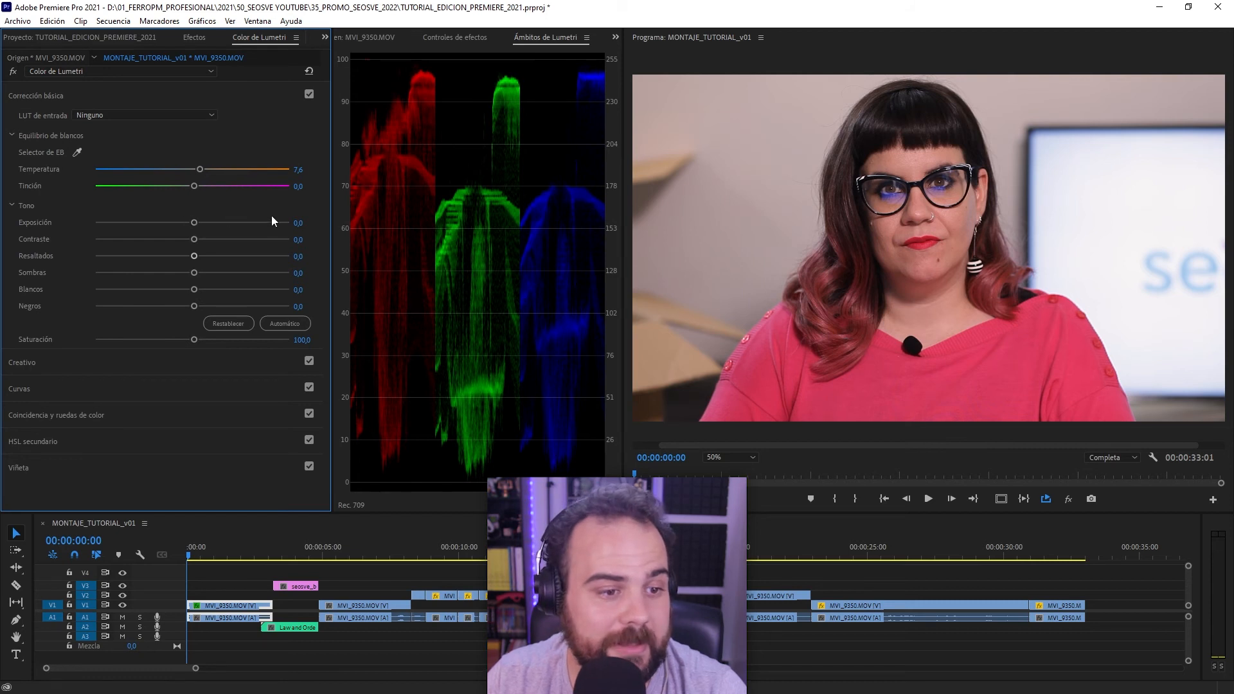
{"action": "left_click", "coordinate": [296, 223]}
{"action": "type", "text": "0"}
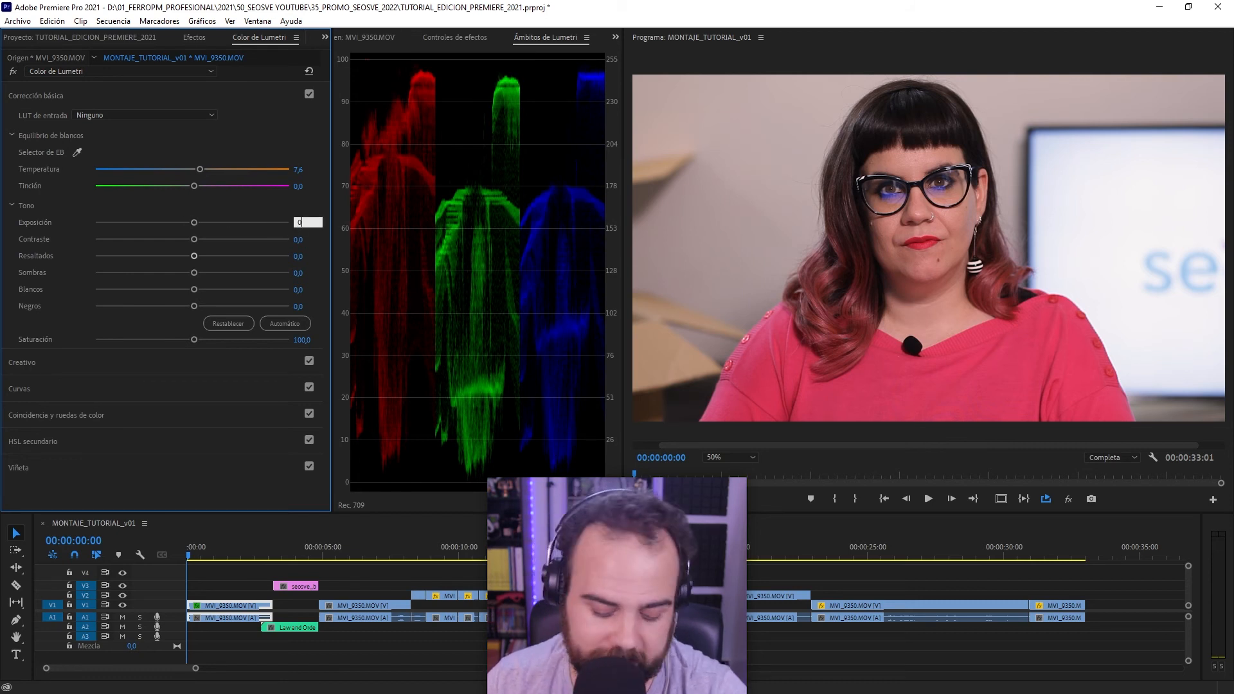
{"action": "type", "text": ",5"}
{"action": "key", "text": "Return"}
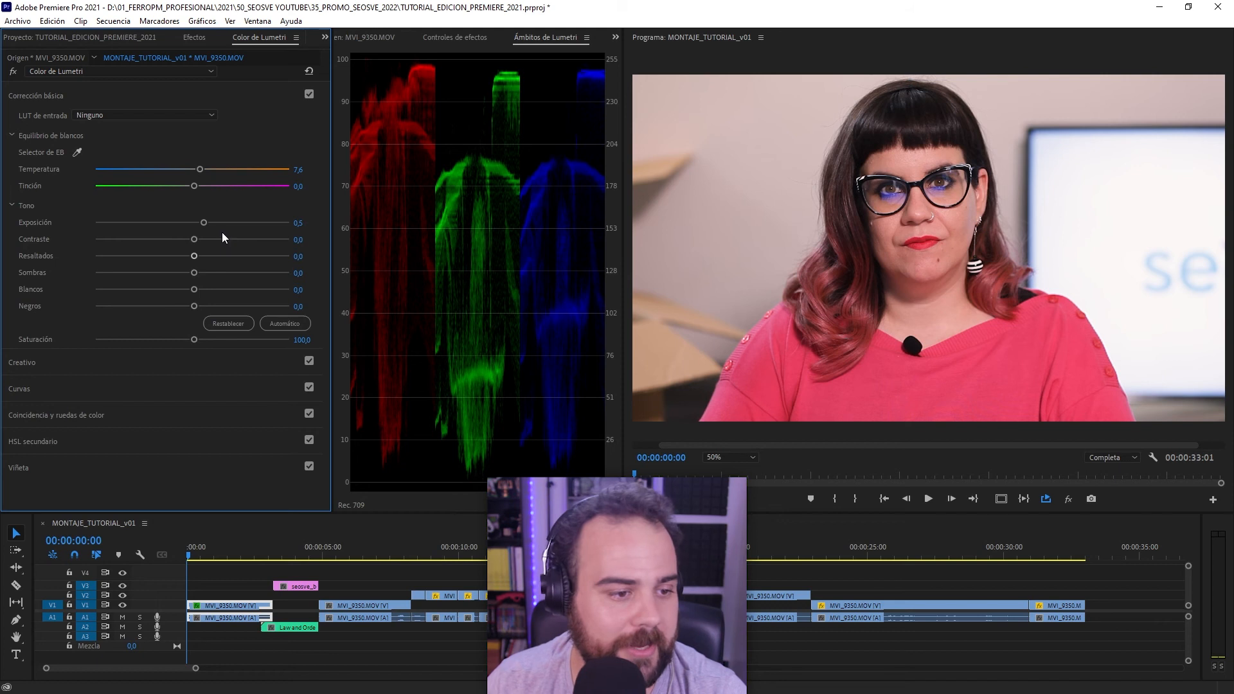
Raise Contraste to 59,1 and set Resaltados to -30 in Corrección básica
{"action": "left_click_drag", "start_coordinate": [192, 239], "coordinate": [162, 257]}
{"action": "left_click", "coordinate": [306, 255]}
{"action": "type", "text": "-30"}
{"action": "key", "text": "Return"}
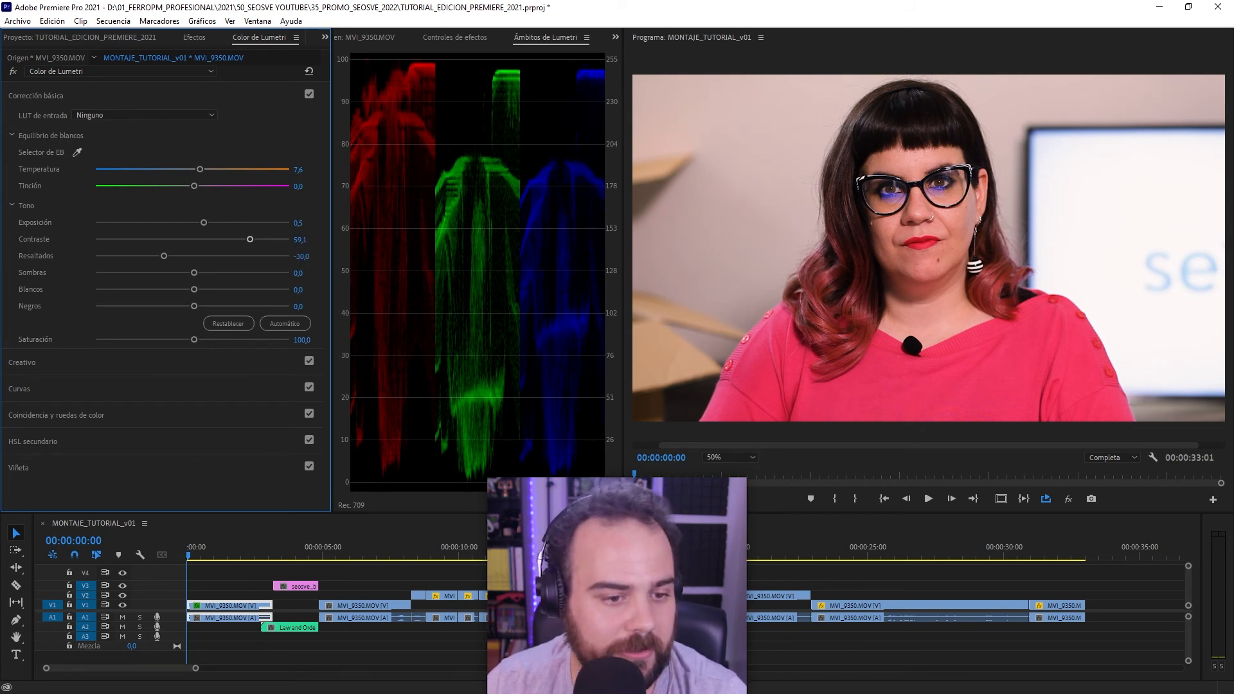
In the Creativo section's Ajustes, set Intensidad to 50 and Saturación to 110
{"action": "left_click", "coordinate": [137, 361]}
{"action": "left_click_drag", "start_coordinate": [194, 387], "coordinate": [265, 388]}
{"action": "left_click", "coordinate": [302, 387]}
{"action": "type", "text": "50"}
{"action": "key", "text": "Return"}
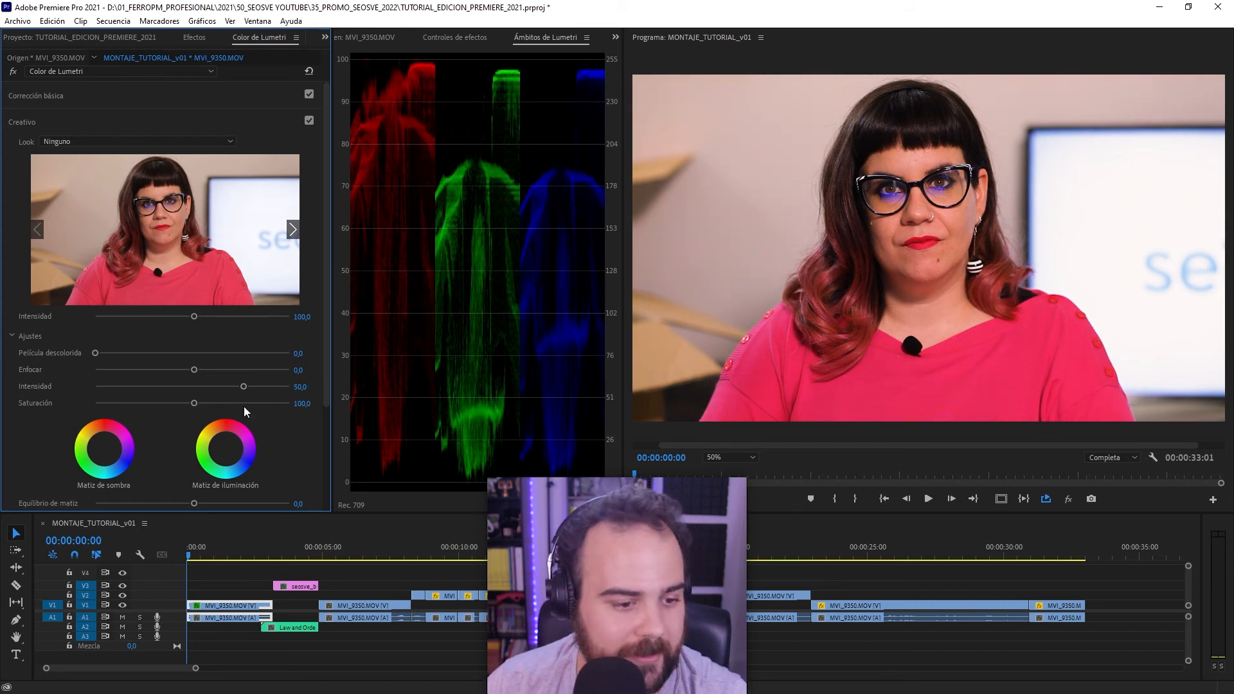
{"action": "left_click", "coordinate": [305, 402]}
{"action": "type", "text": "110"}
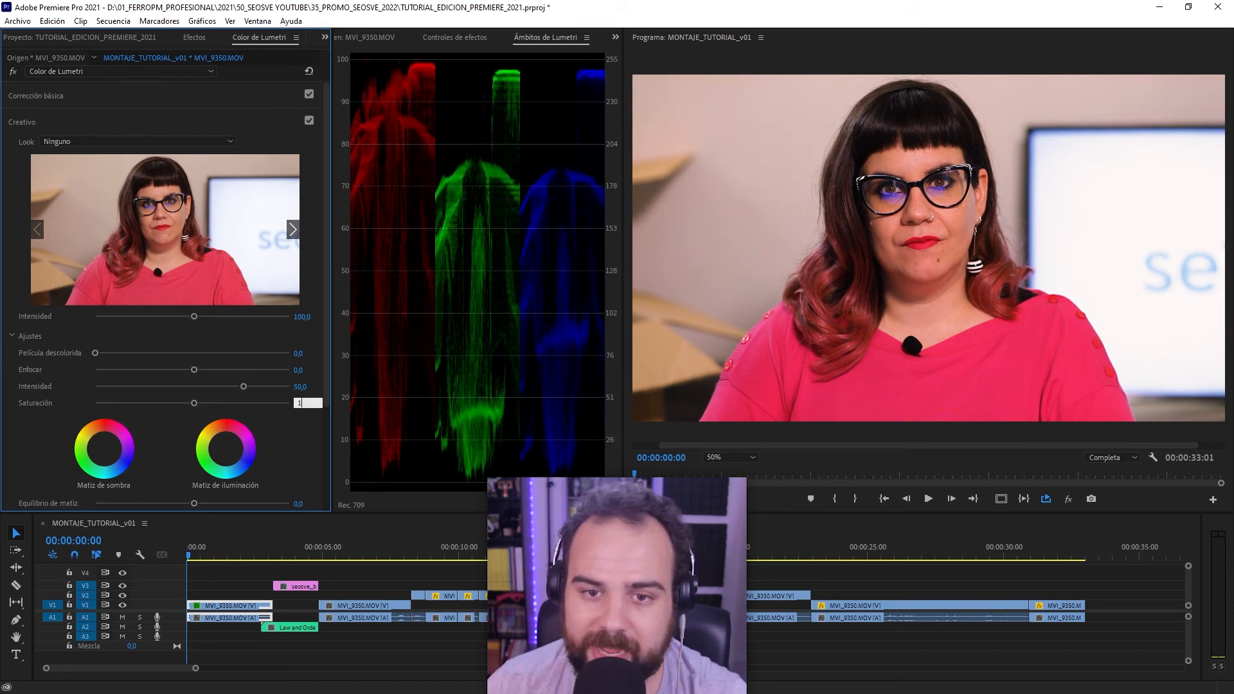
{"action": "key", "text": "Return"}
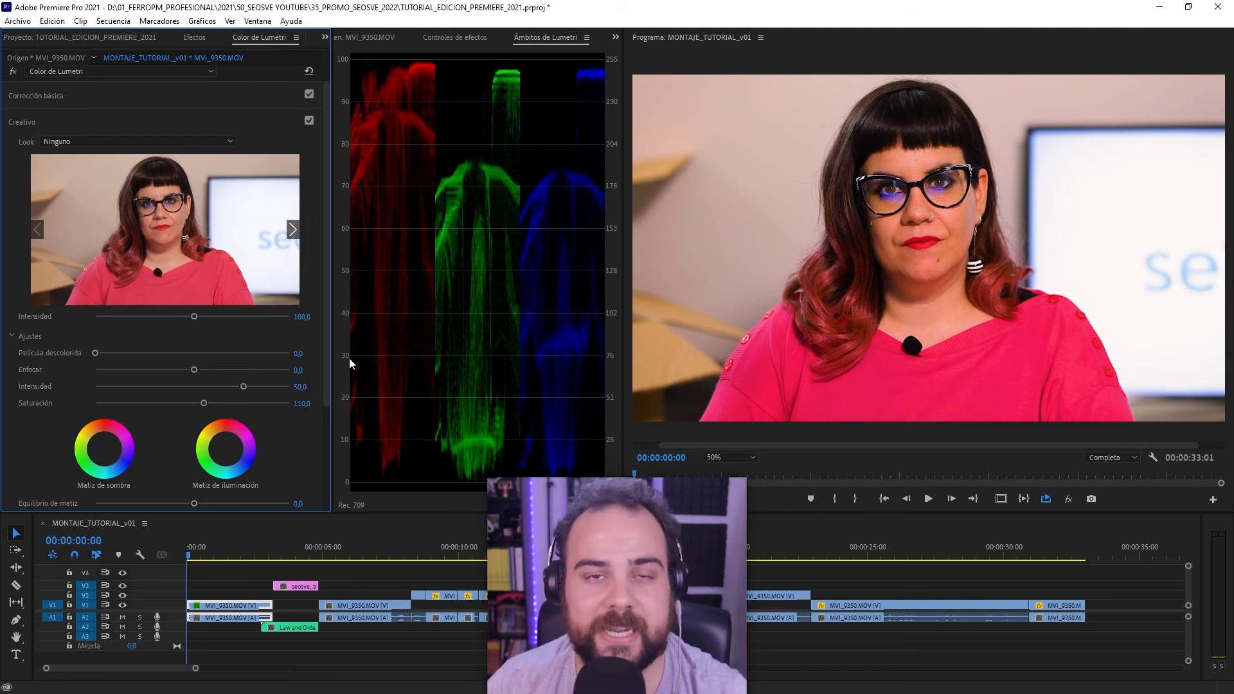
Compare the image with and without effects by toggling the global effects bypass in the program monitor several times
{"action": "left_click", "coordinate": [1073, 501]}
{"action": "left_click", "coordinate": [1073, 500]}
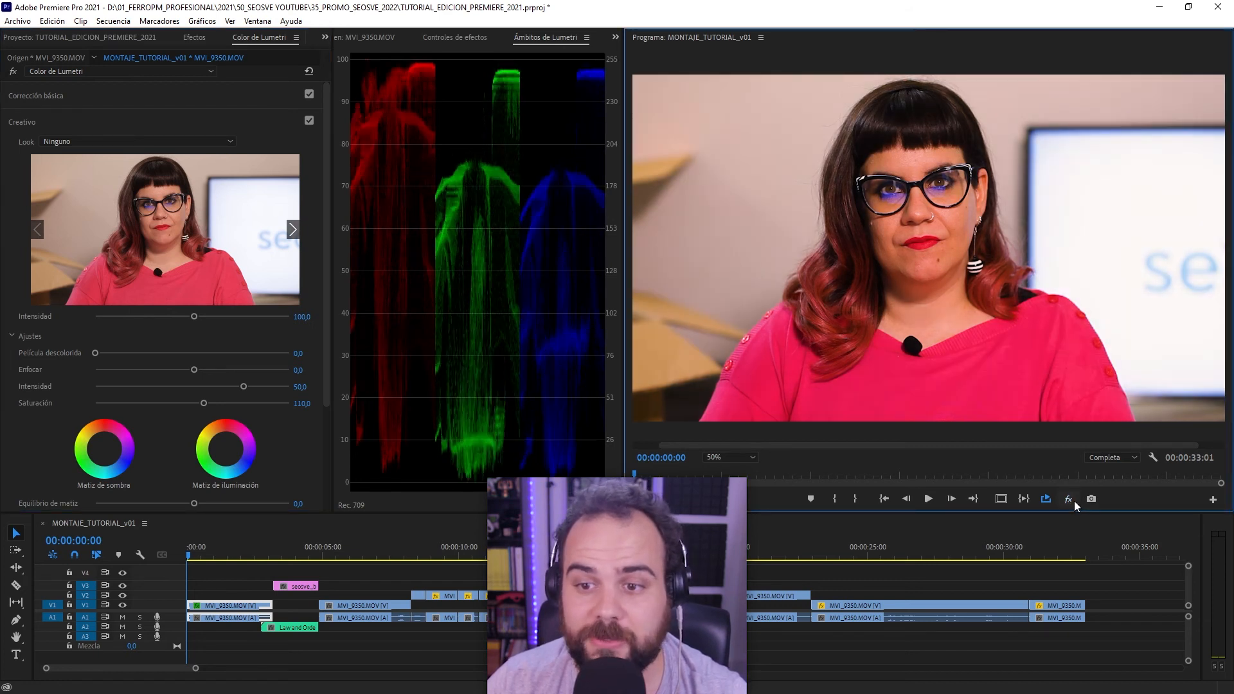
{"action": "left_click", "coordinate": [1073, 500]}
{"action": "left_click", "coordinate": [1074, 500]}
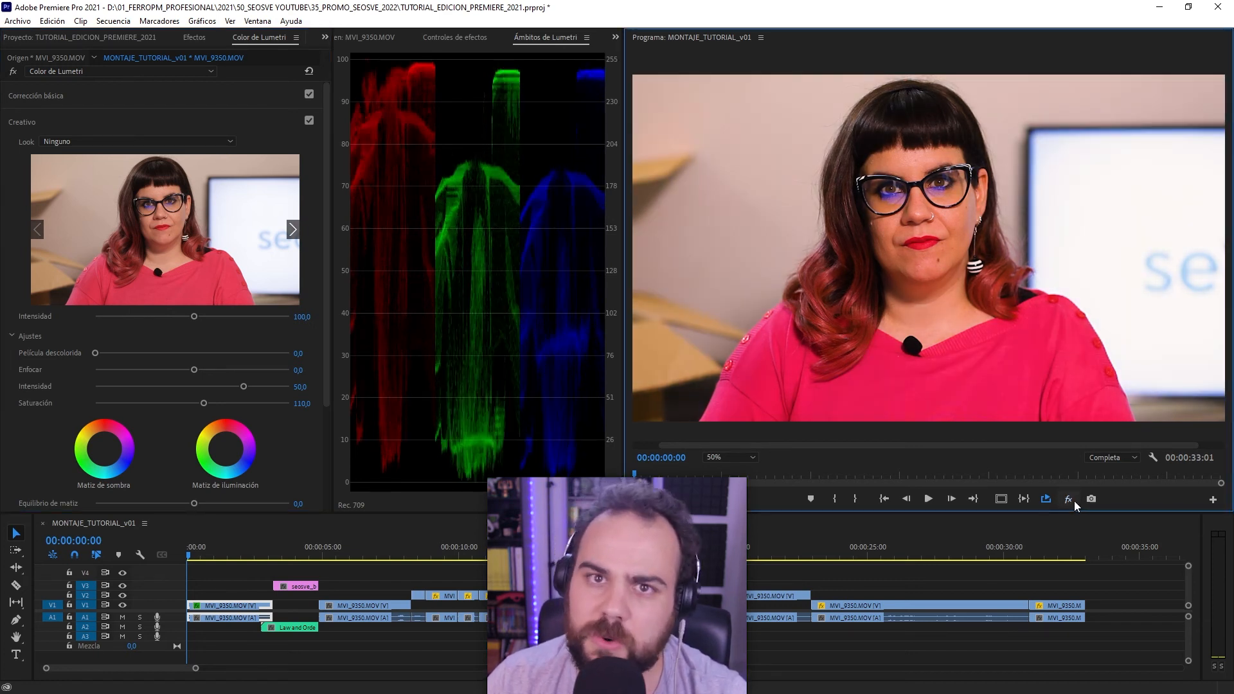
{"action": "left_click", "coordinate": [1074, 500]}
{"action": "left_click", "coordinate": [1074, 500]}
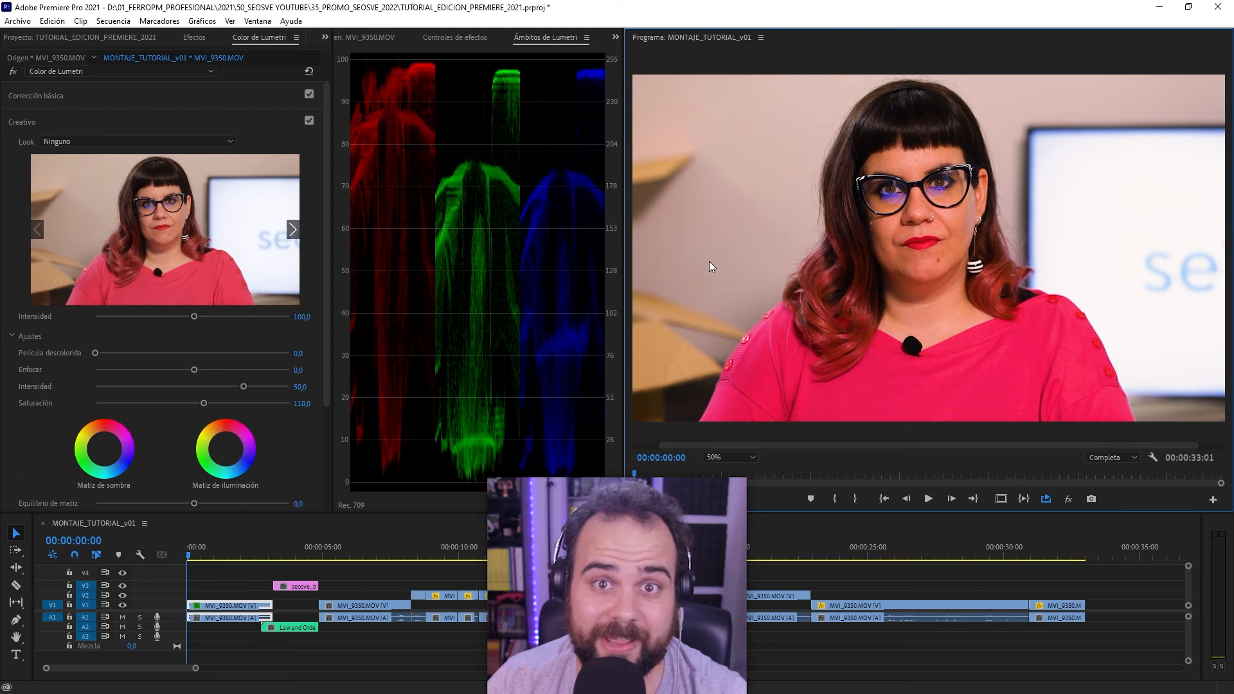
In HSL secundario, sample the skin tone on the woman's forehead as the key color and show the Color/gris mask
{"action": "left_click", "coordinate": [117, 120]}
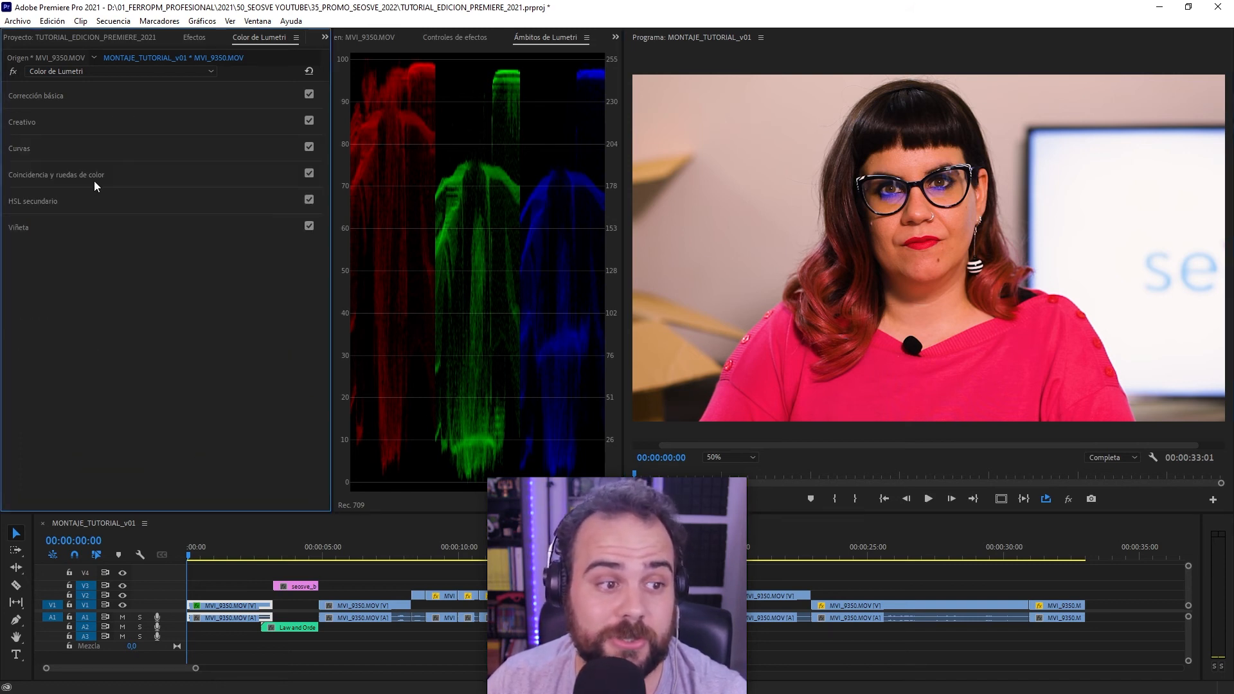
{"action": "left_click", "coordinate": [77, 202]}
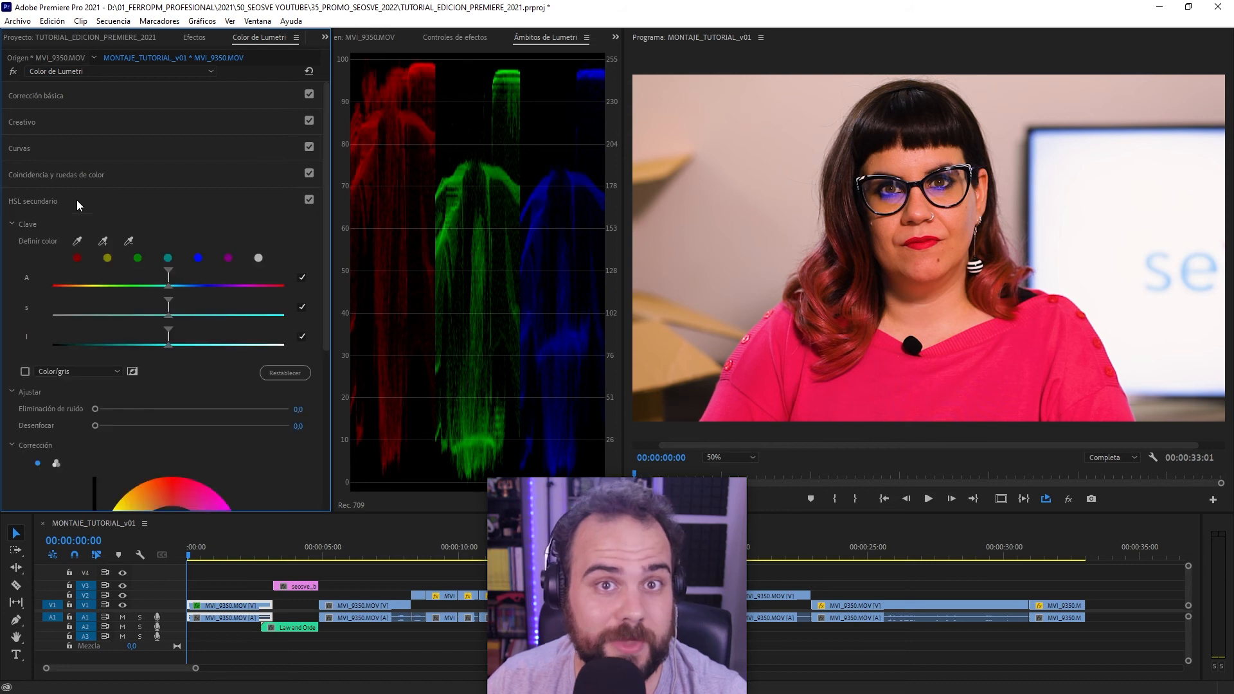
{"action": "left_click", "coordinate": [103, 241]}
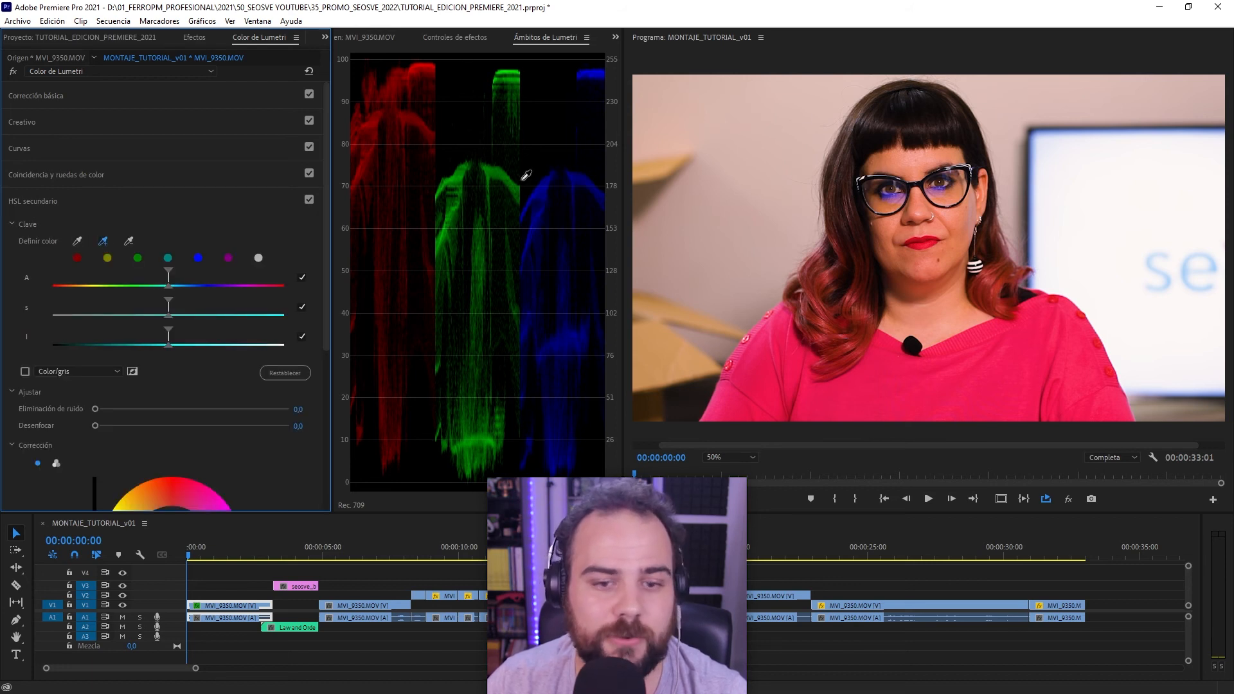
{"action": "left_click", "coordinate": [895, 158]}
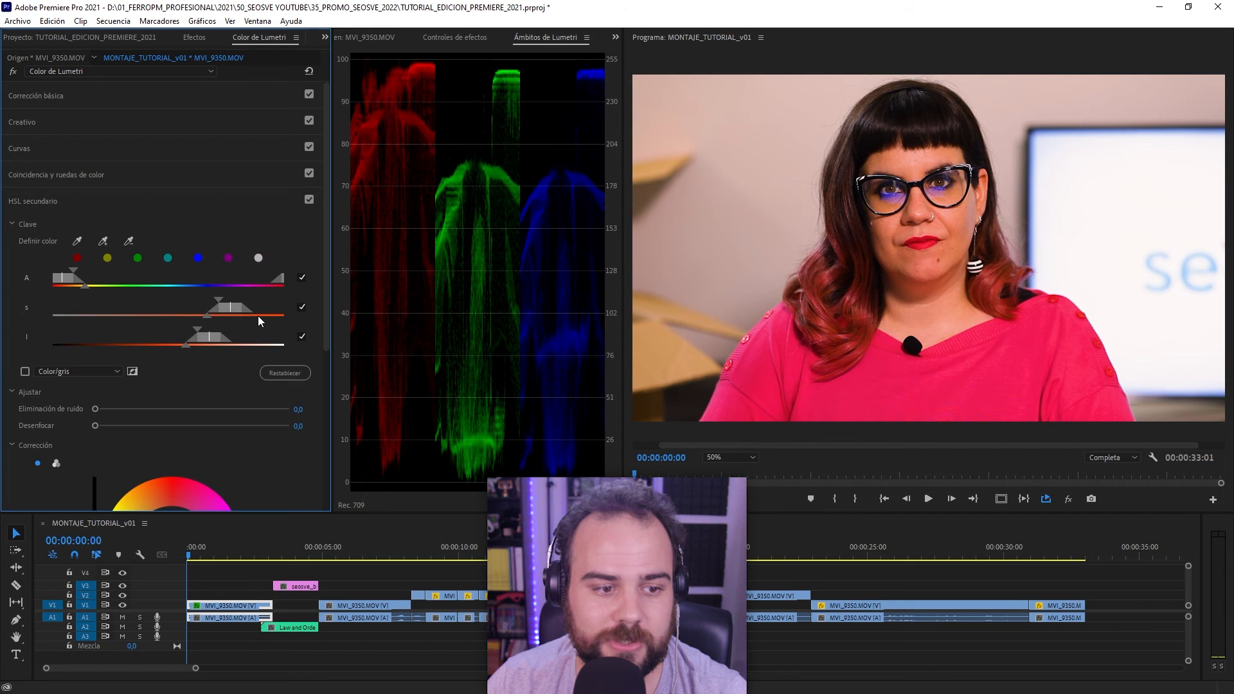
{"action": "left_click", "coordinate": [25, 371]}
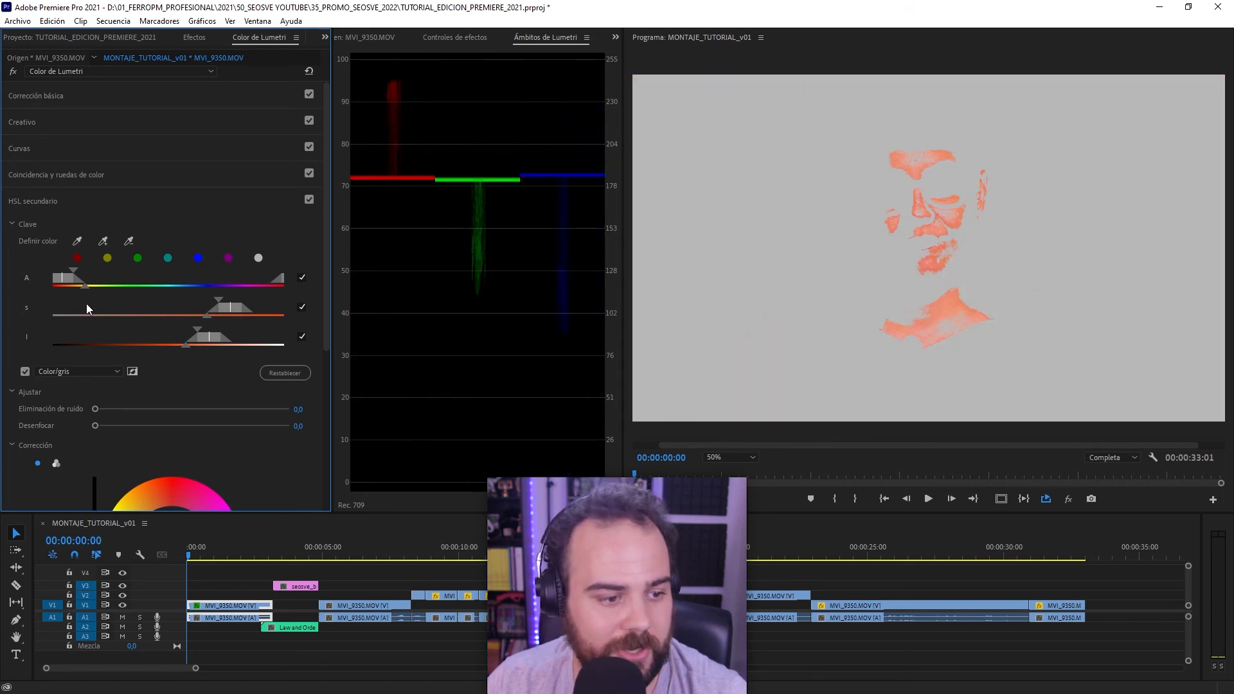
Widen the HSL key's hue, saturation and luminance ranges to include more skin tone, and set Desenfocar to 17,0
{"action": "left_click_drag", "start_coordinate": [84, 284], "coordinate": [101, 286]}
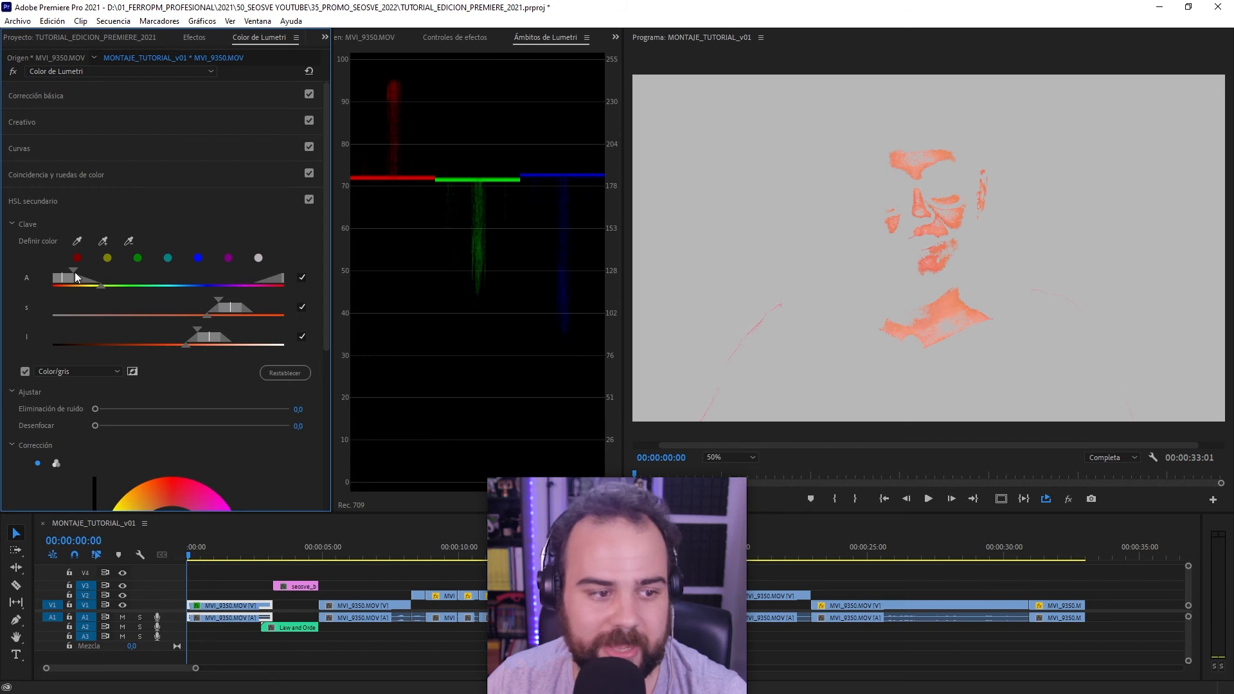
{"action": "left_click_drag", "start_coordinate": [71, 269], "coordinate": [98, 273]}
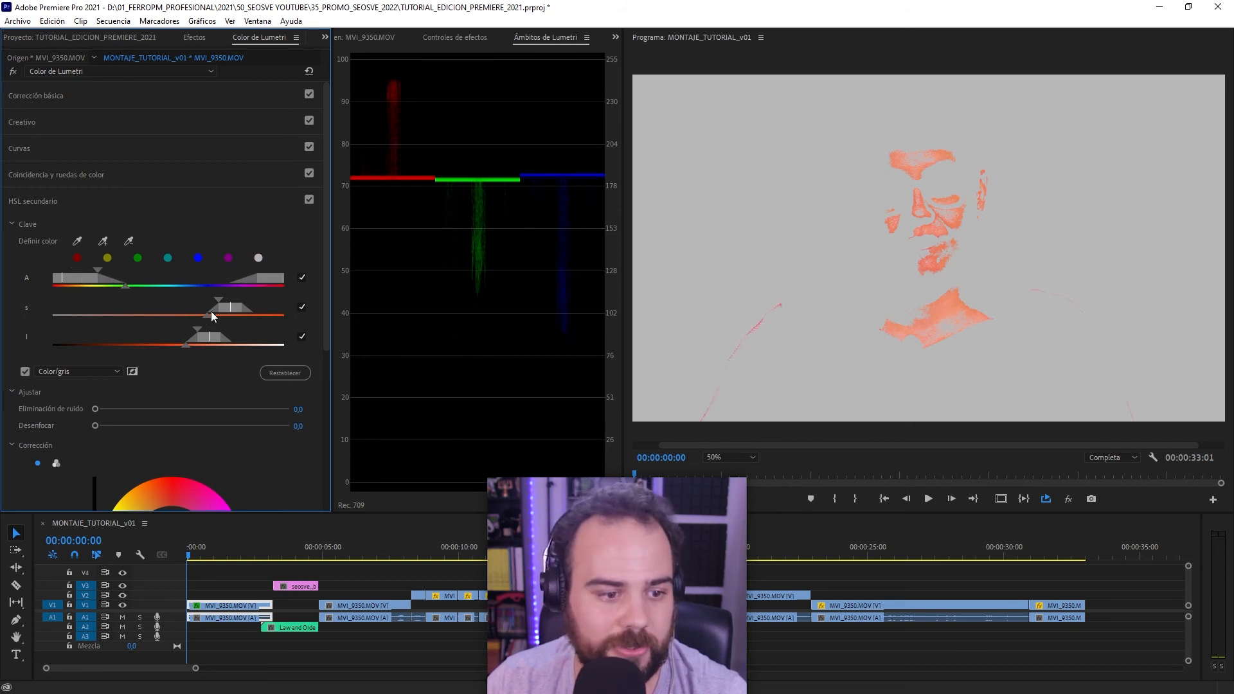
{"action": "mouse_move", "coordinate": [205, 315]}
{"action": "left_mouse_down"}
{"action": "mouse_move", "coordinate": [181, 315]}
{"action": "mouse_move", "coordinate": [207, 300]}
{"action": "mouse_move", "coordinate": [193, 299]}
{"action": "left_mouse_up"}
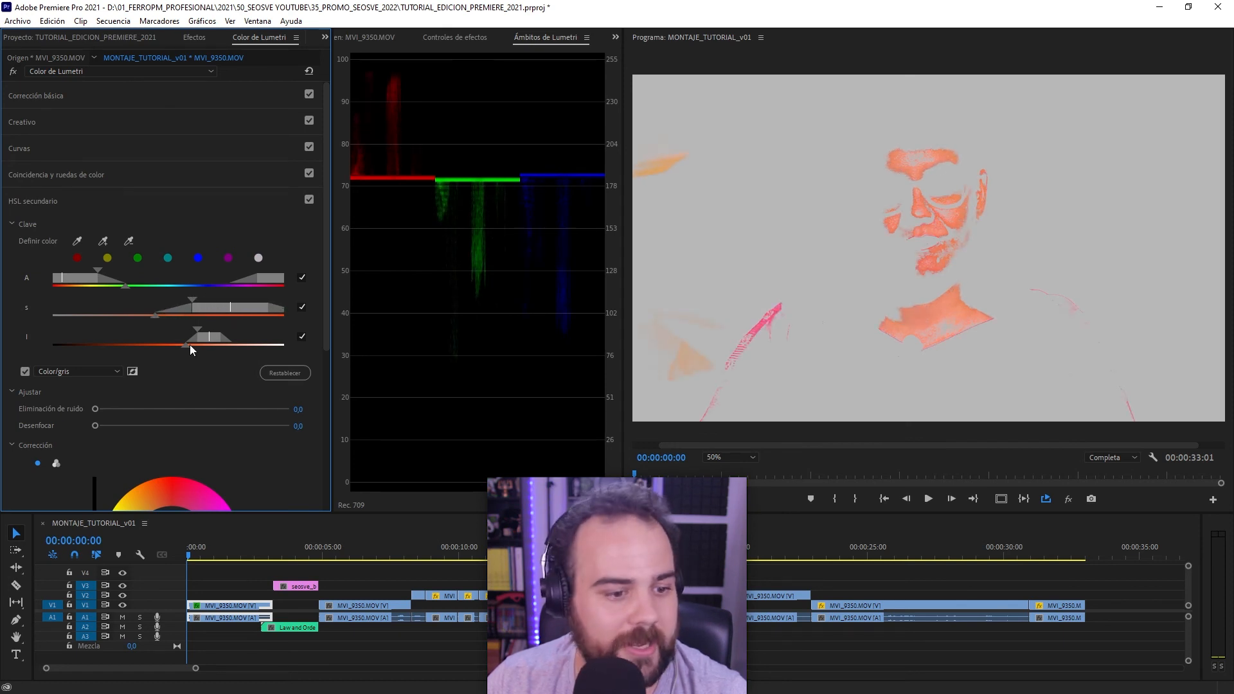
{"action": "mouse_move", "coordinate": [187, 346]}
{"action": "left_mouse_down"}
{"action": "mouse_move", "coordinate": [176, 347]}
{"action": "mouse_move", "coordinate": [192, 329]}
{"action": "left_mouse_up"}
{"action": "left_click_drag", "start_coordinate": [95, 426], "coordinate": [183, 423]}
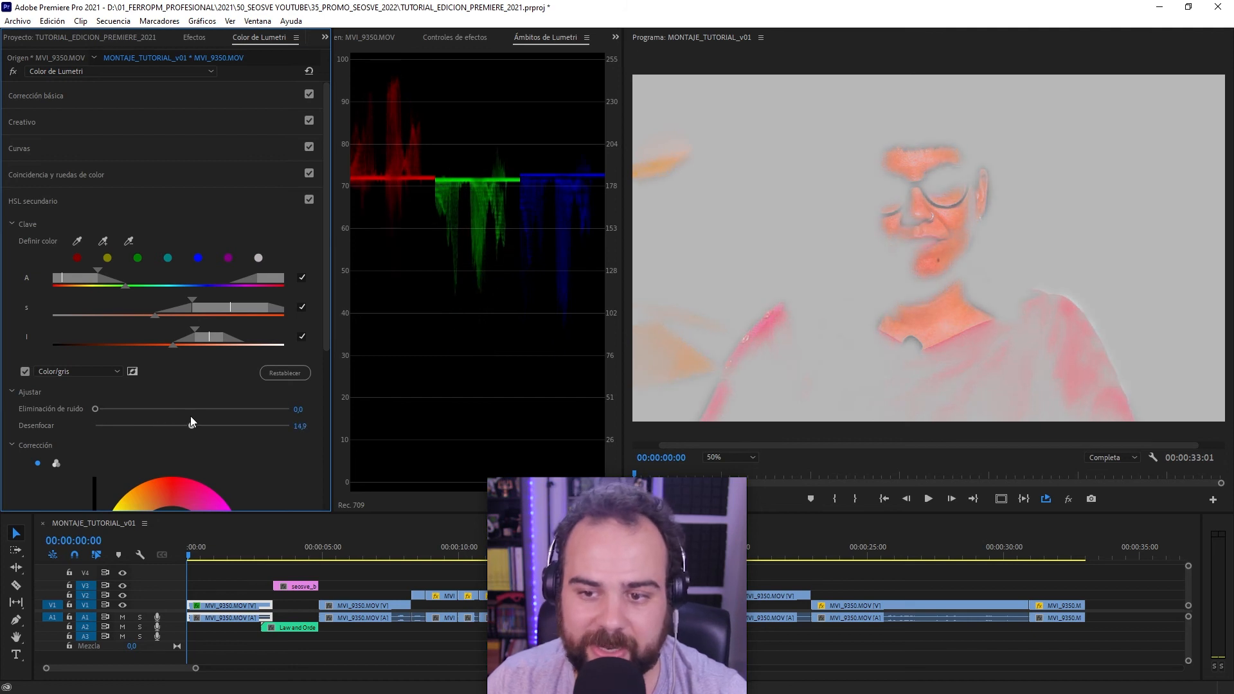
Try the HSL secundario correction's Saturación at 90 and at 85
{"action": "scroll", "coordinate": [201, 350], "scroll_direction": "down", "scroll_amount": 5}
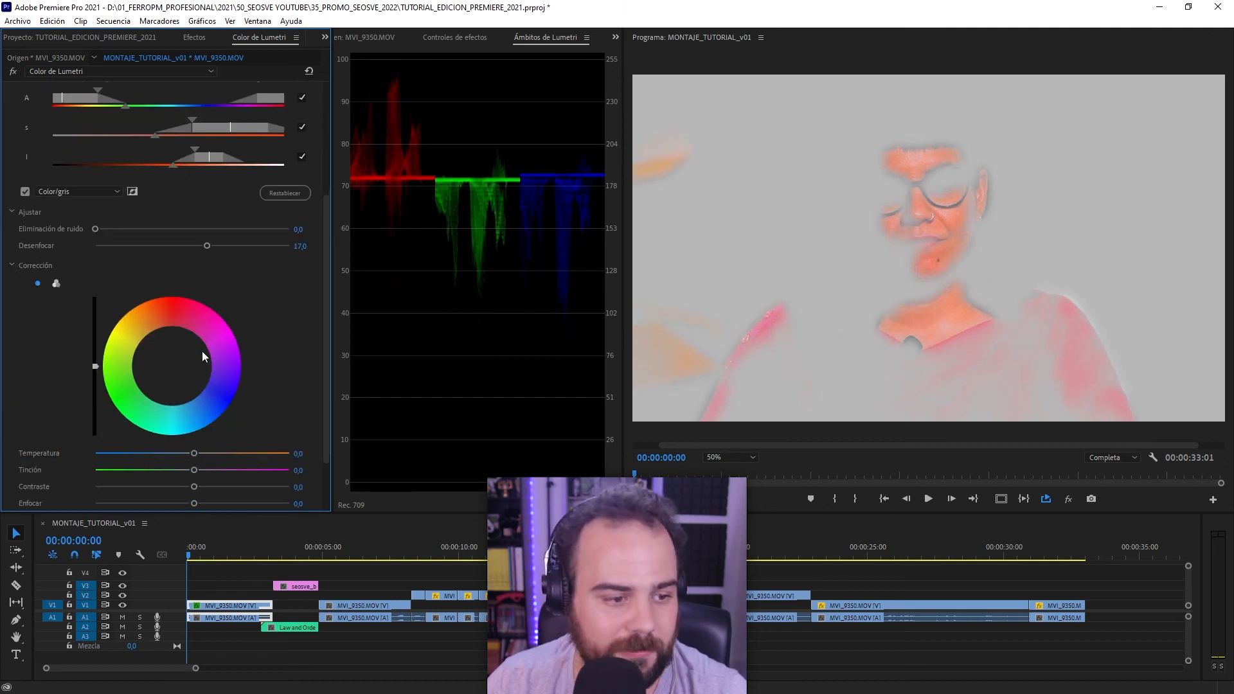
{"action": "left_click", "coordinate": [306, 454]}
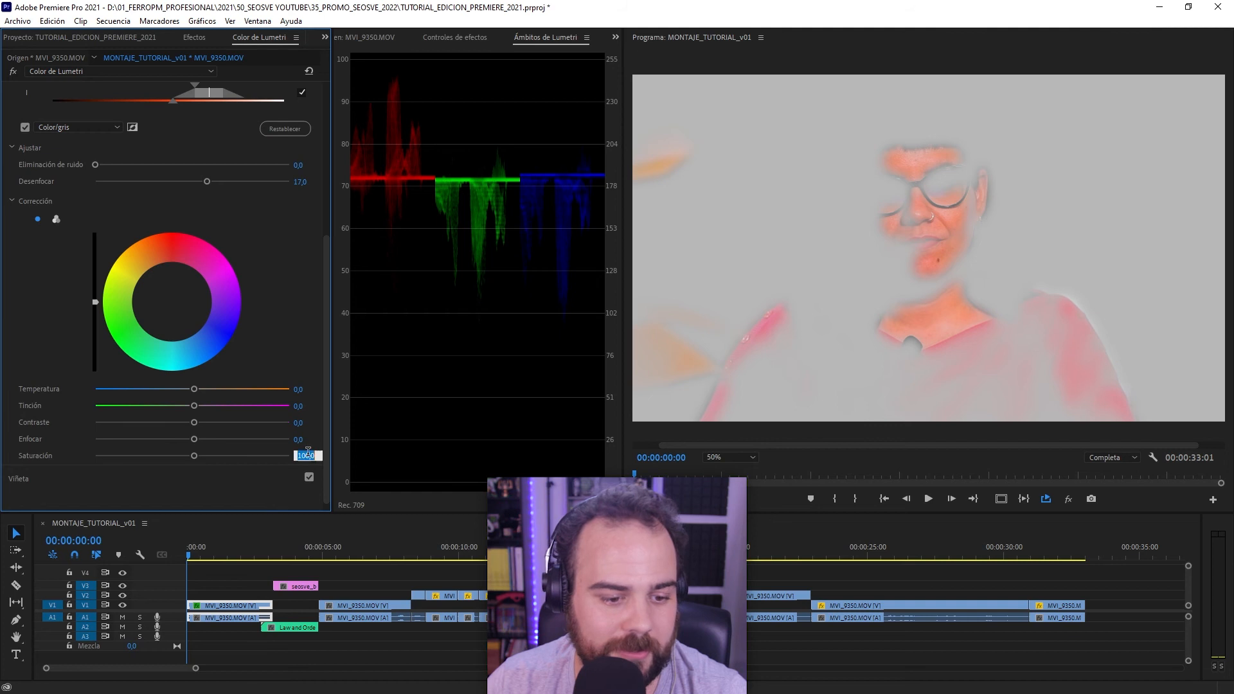
{"action": "type", "text": "90"}
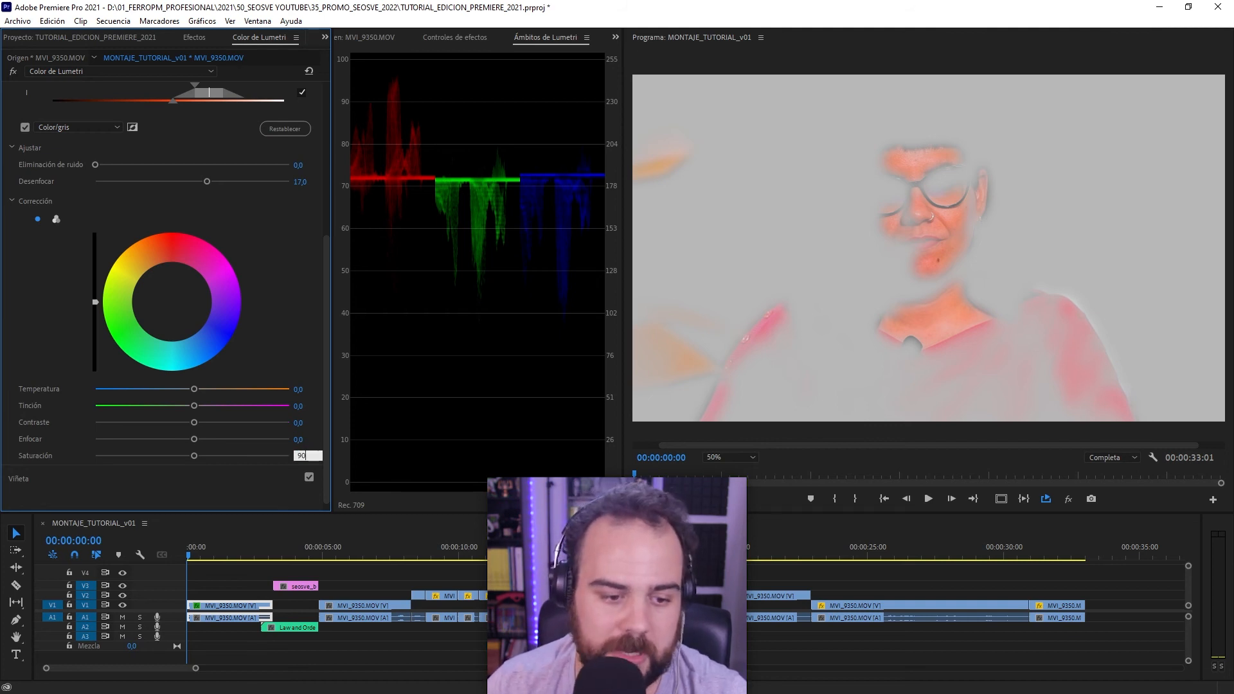
{"action": "key", "text": "Return"}
{"action": "left_click", "coordinate": [307, 454]}
{"action": "type", "text": "85"}
{"action": "key", "text": "Return"}
Reset the skin correction's Saturación to its default, preview it at the maximum of 200, and reset it again
{"action": "double_click", "coordinate": [194, 456]}
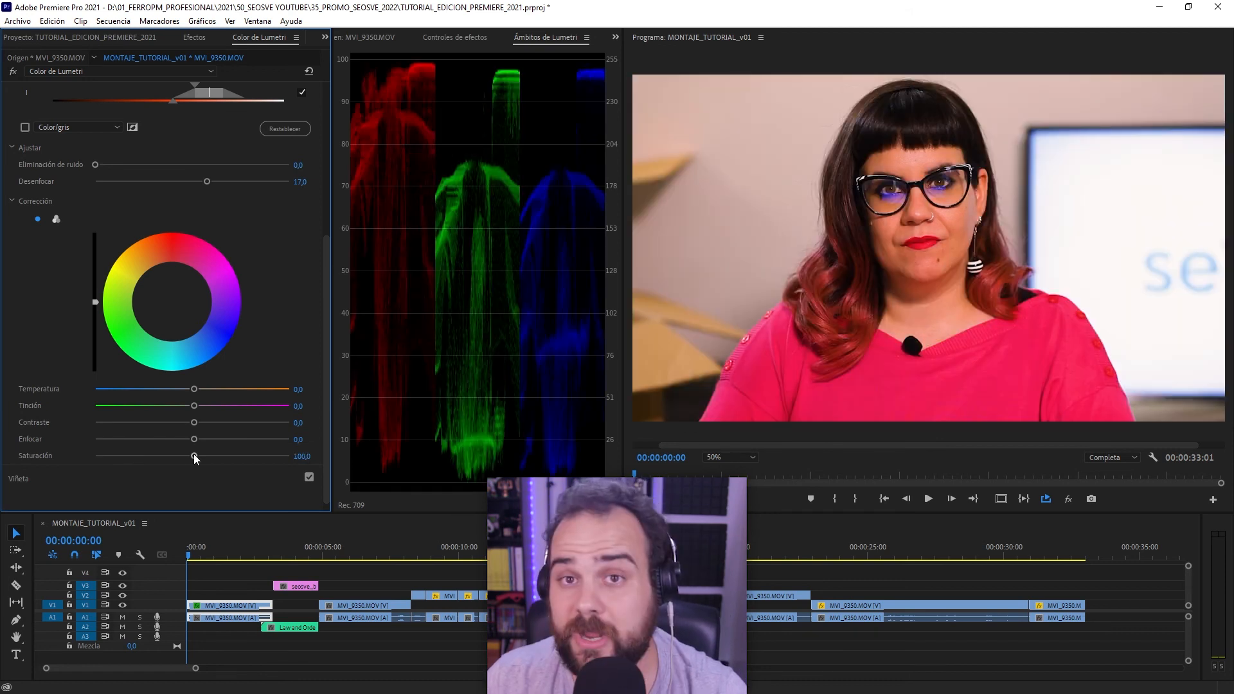
{"action": "left_click_drag", "start_coordinate": [194, 456], "coordinate": [383, 448]}
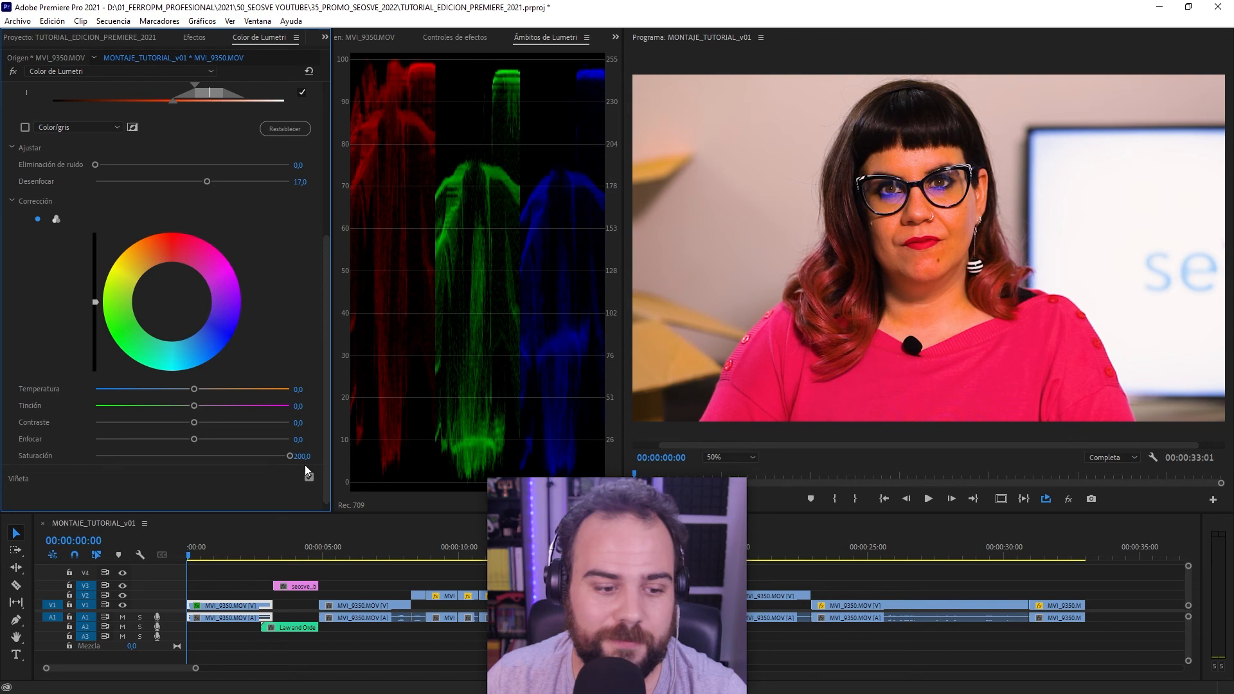
{"action": "double_click", "coordinate": [290, 456]}
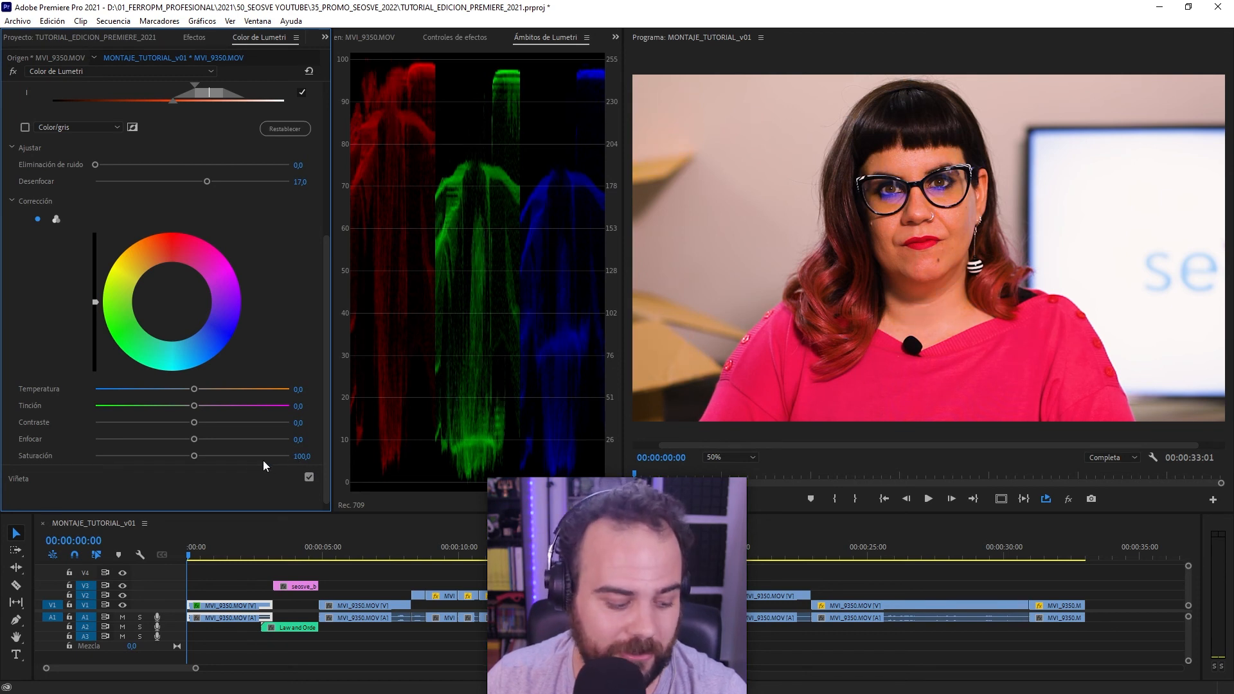
Reduce the Saturación of the keyed skin tones in HSL secundario to 85
{"action": "mouse_move", "coordinate": [178, 456]}
{"action": "left_mouse_down"}
{"action": "mouse_move", "coordinate": [148, 456]}
{"action": "mouse_move", "coordinate": [179, 454]}
{"action": "left_mouse_up"}
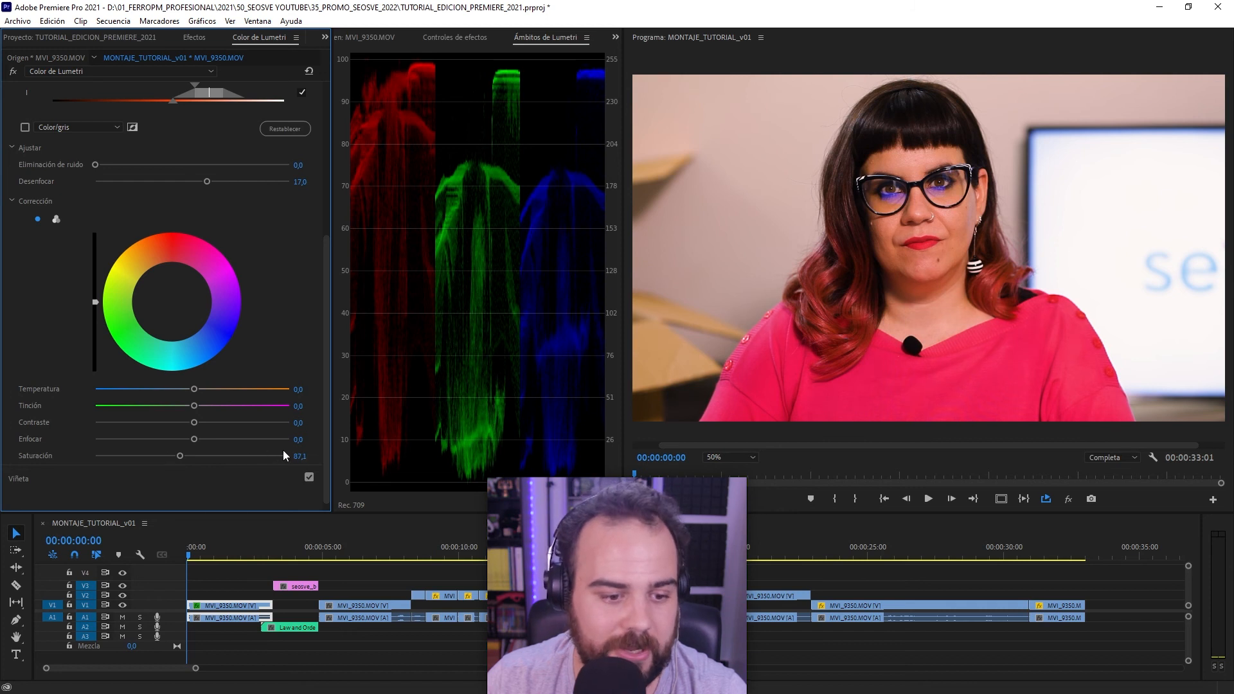
{"action": "left_click", "coordinate": [301, 455]}
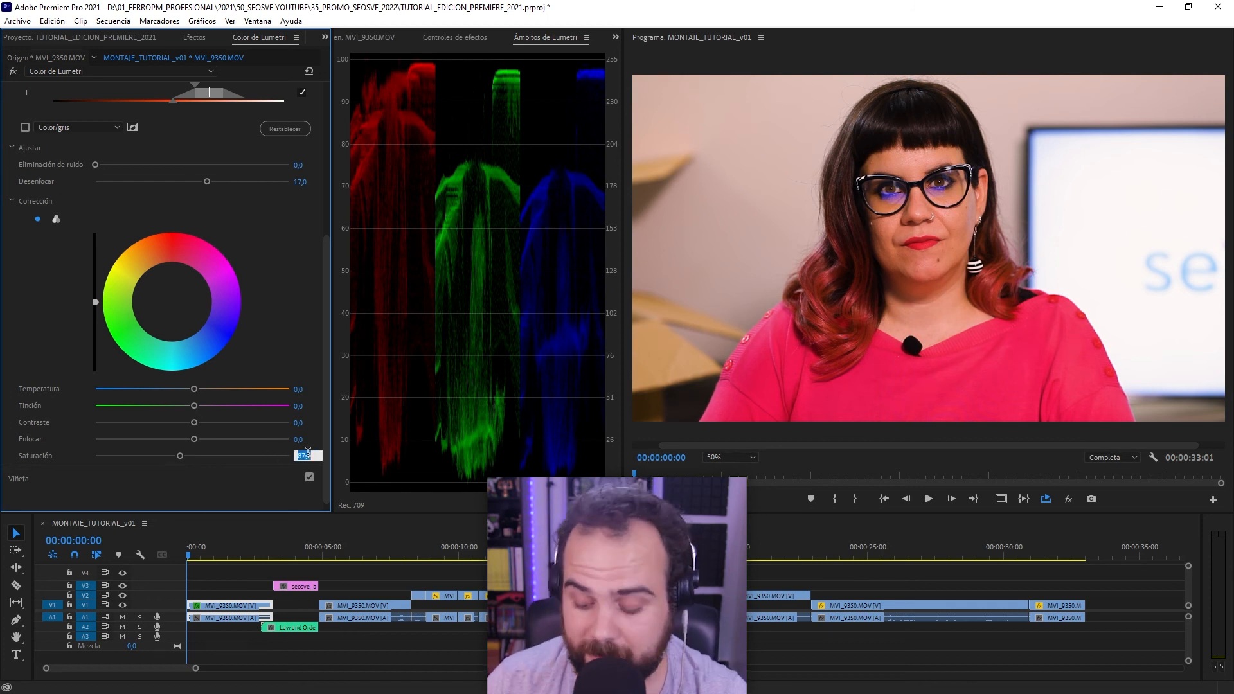
{"action": "type", "text": "85"}
{"action": "key", "text": "Return"}
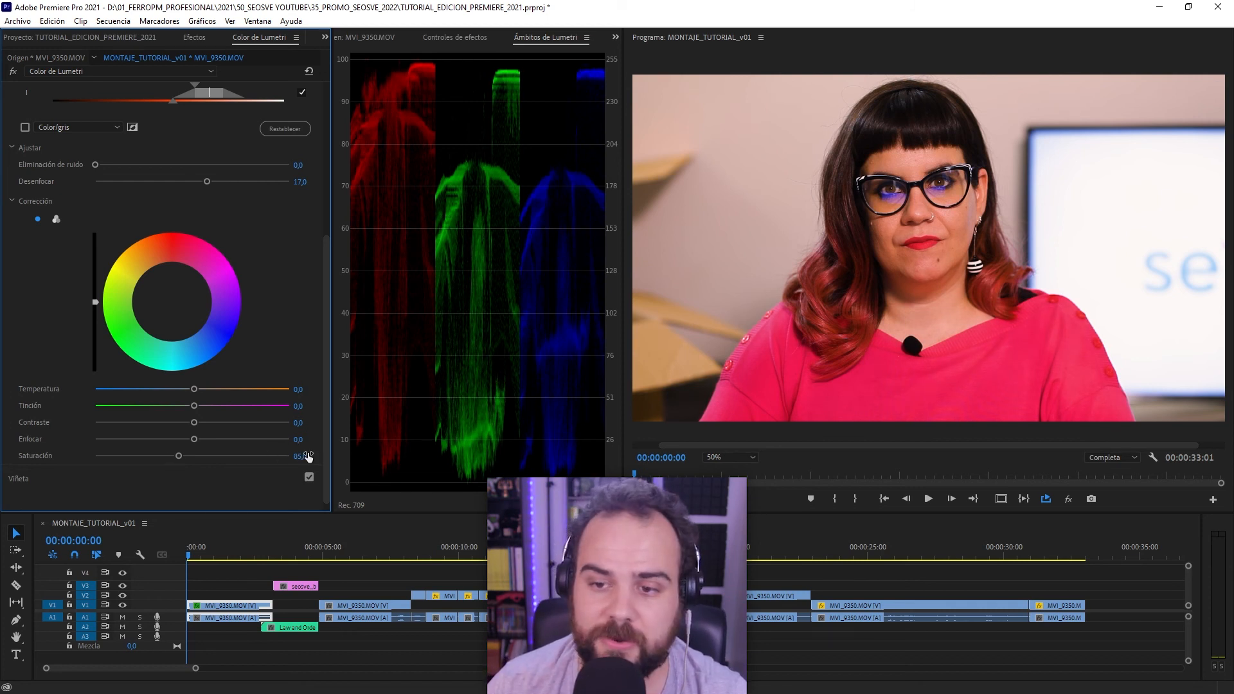
Compare the image with and without the skin correction by toggling the HSL secundario section several times
{"action": "scroll", "coordinate": [315, 145], "scroll_direction": "up", "scroll_amount": 4}
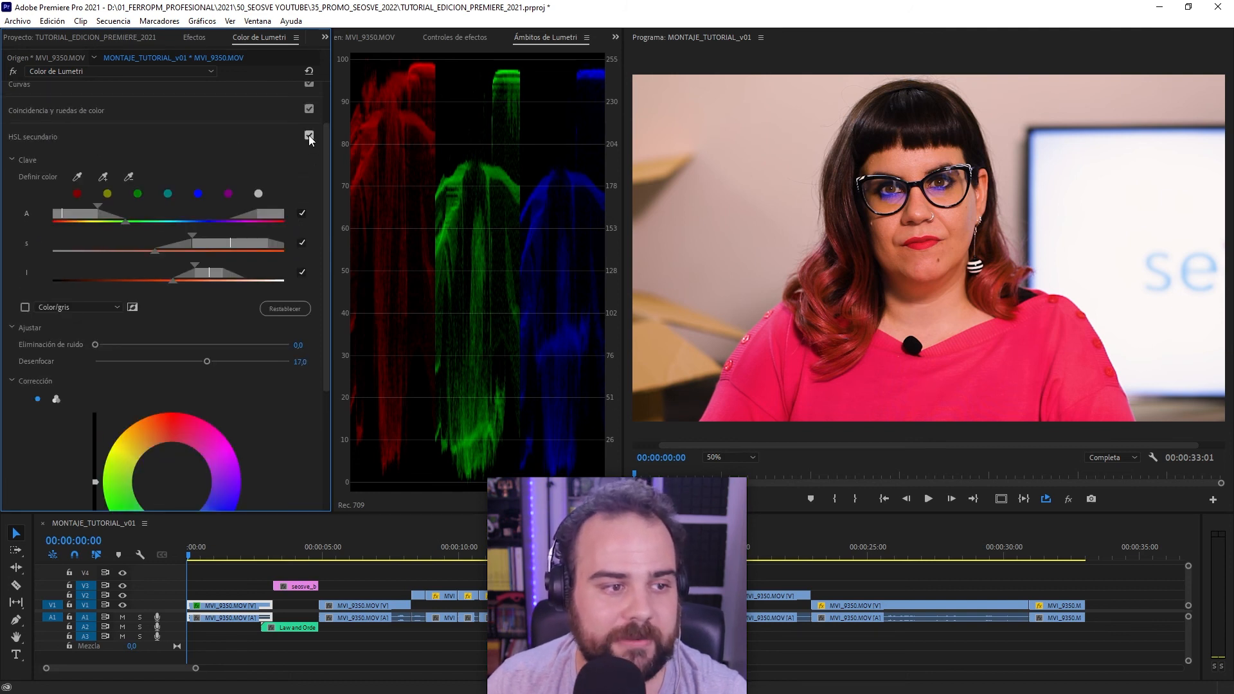
{"action": "left_click", "coordinate": [309, 136]}
{"action": "left_click", "coordinate": [309, 136]}
{"action": "left_click", "coordinate": [309, 136]}
{"action": "left_click", "coordinate": [310, 136]}
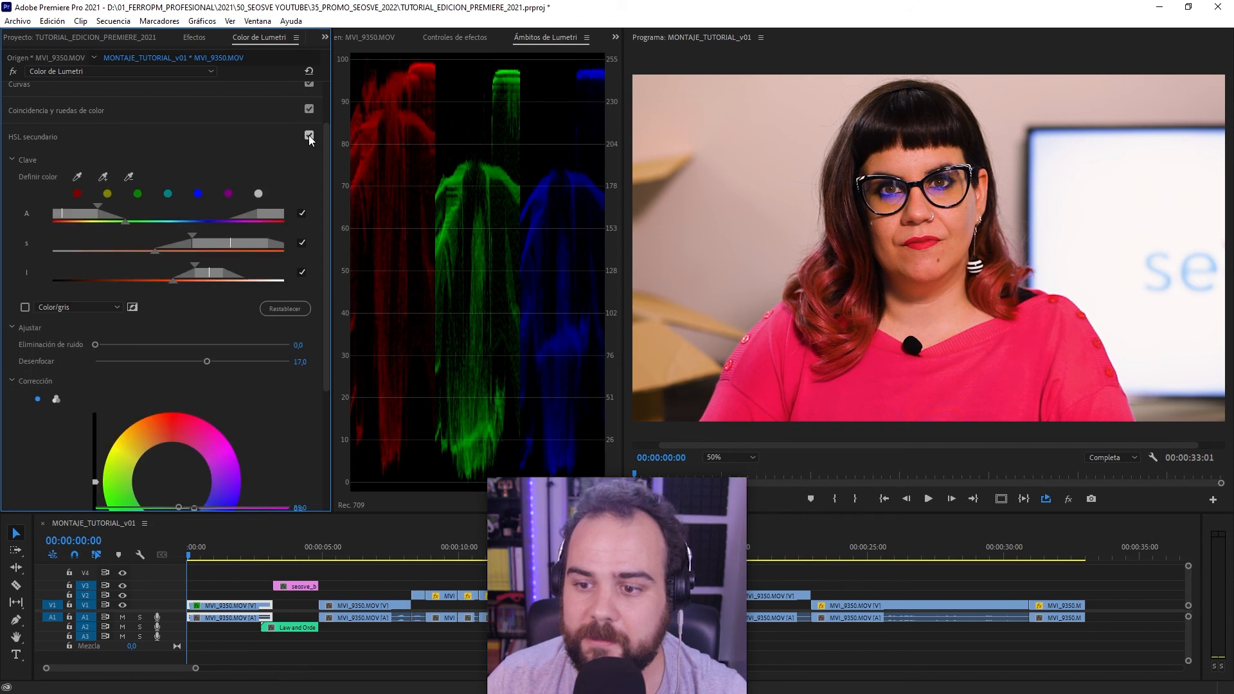
{"action": "left_click", "coordinate": [309, 136]}
{"action": "left_click", "coordinate": [309, 136]}
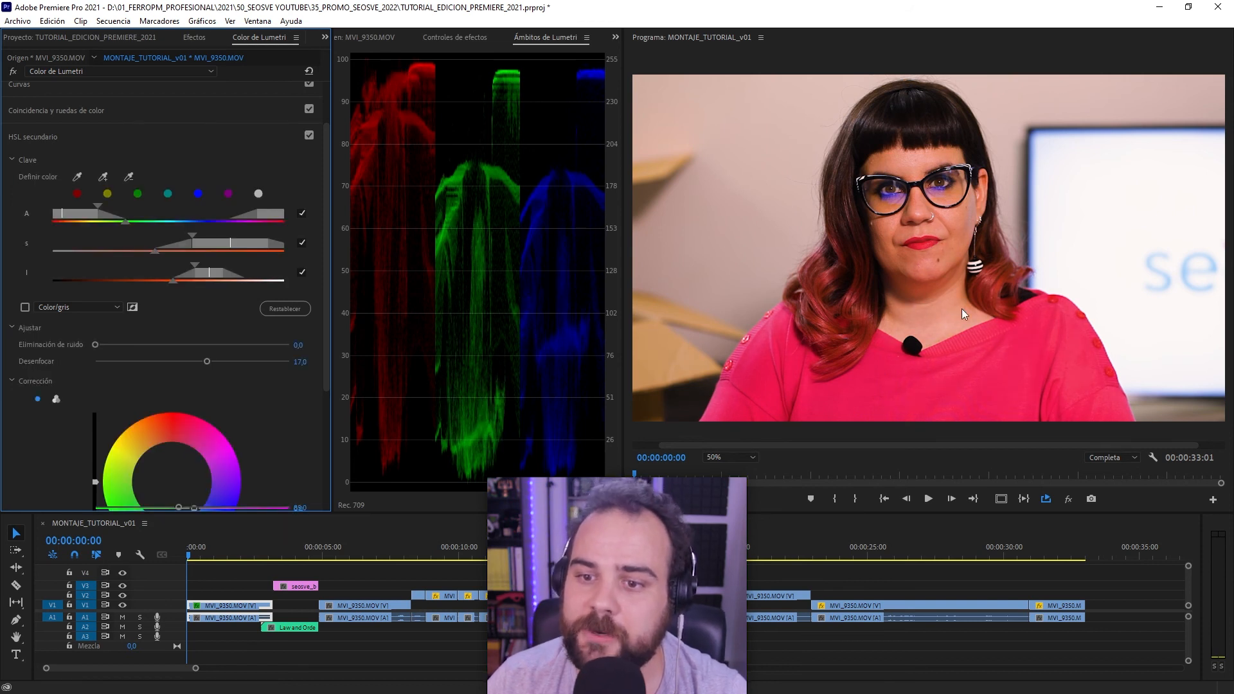